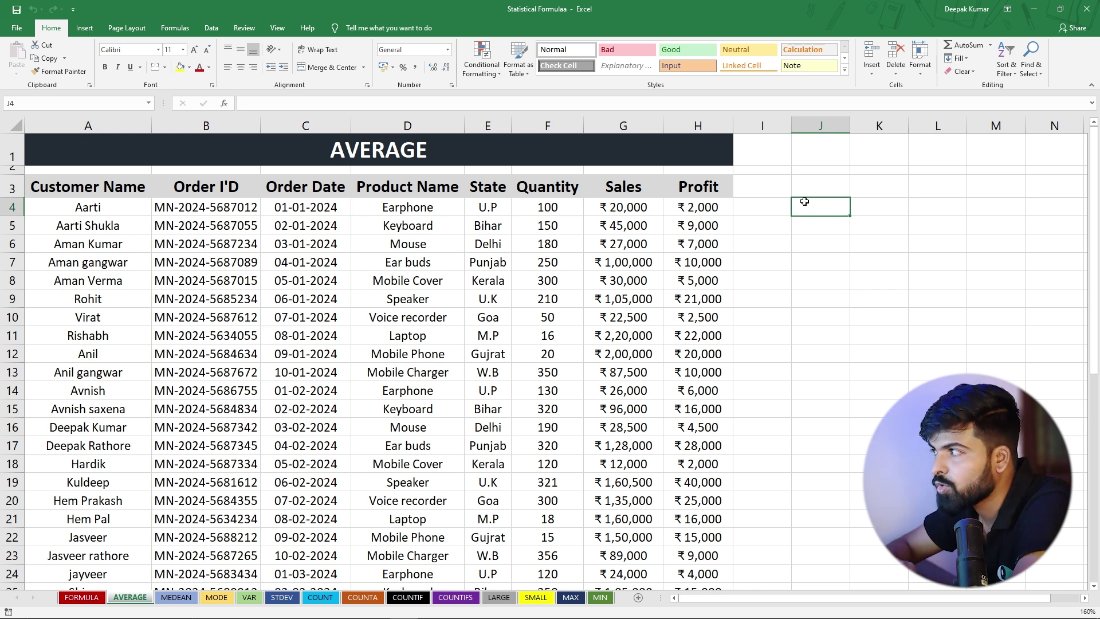
Step: Start an AVERAGE formula in cell J4 of the AVERAGE sheet
{"action": "type", "text": "="}
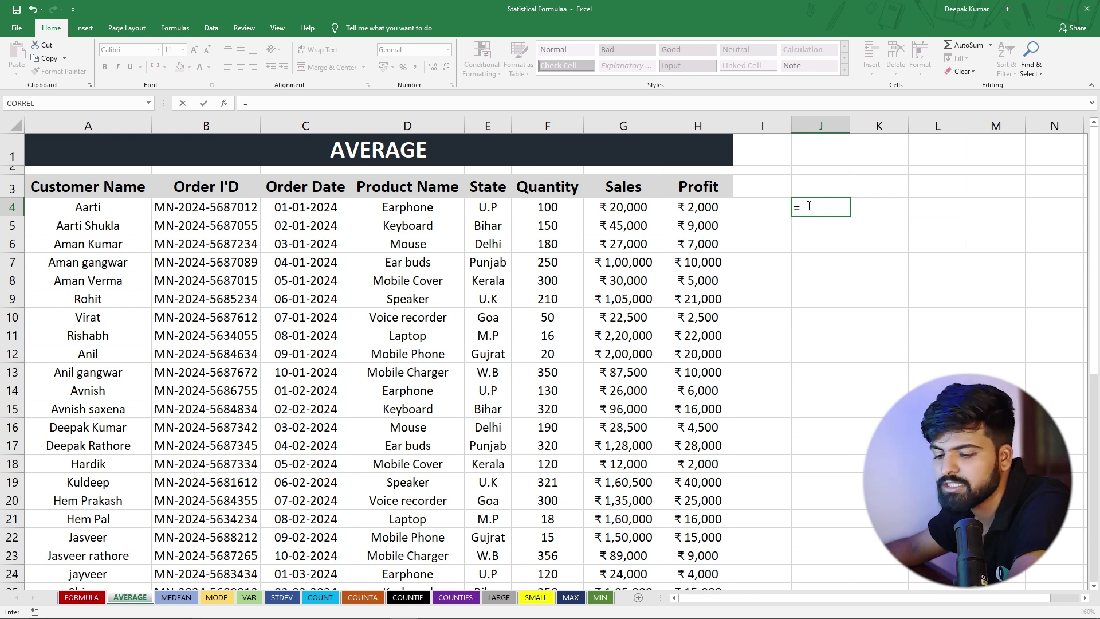
{"action": "type", "text": "avera"}
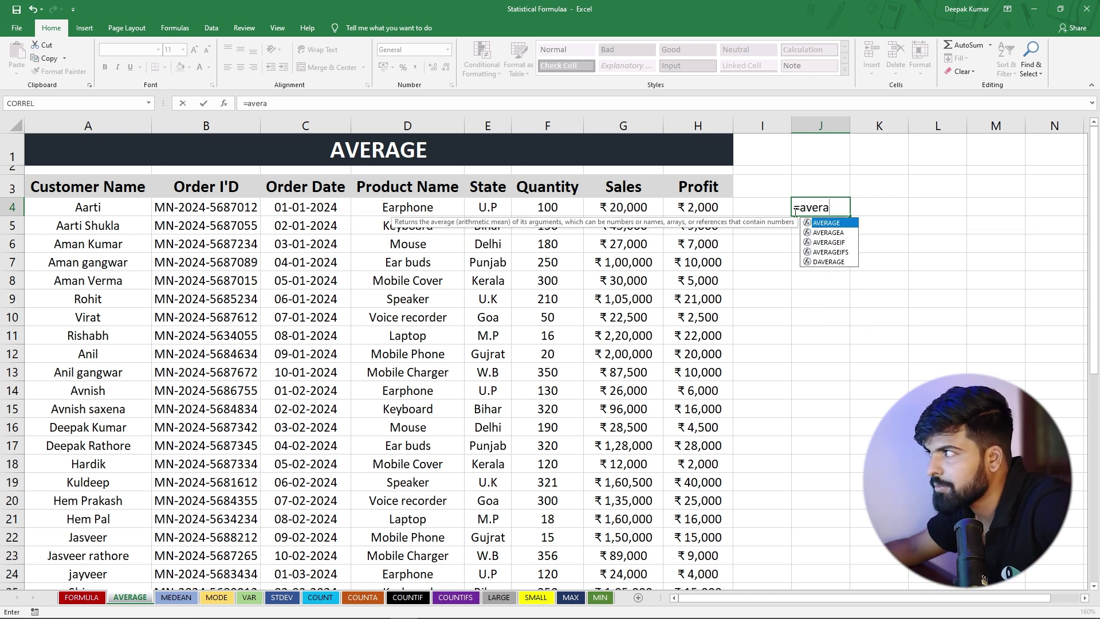
{"action": "double_click", "coordinate": [837, 223]}
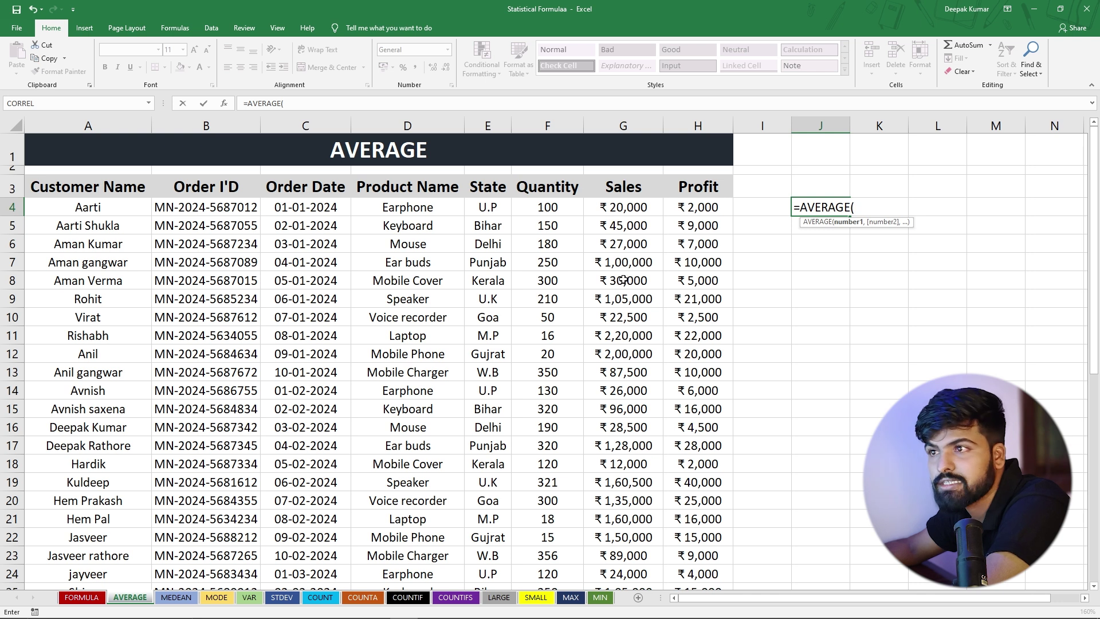
{"action": "left_click", "coordinate": [623, 208]}
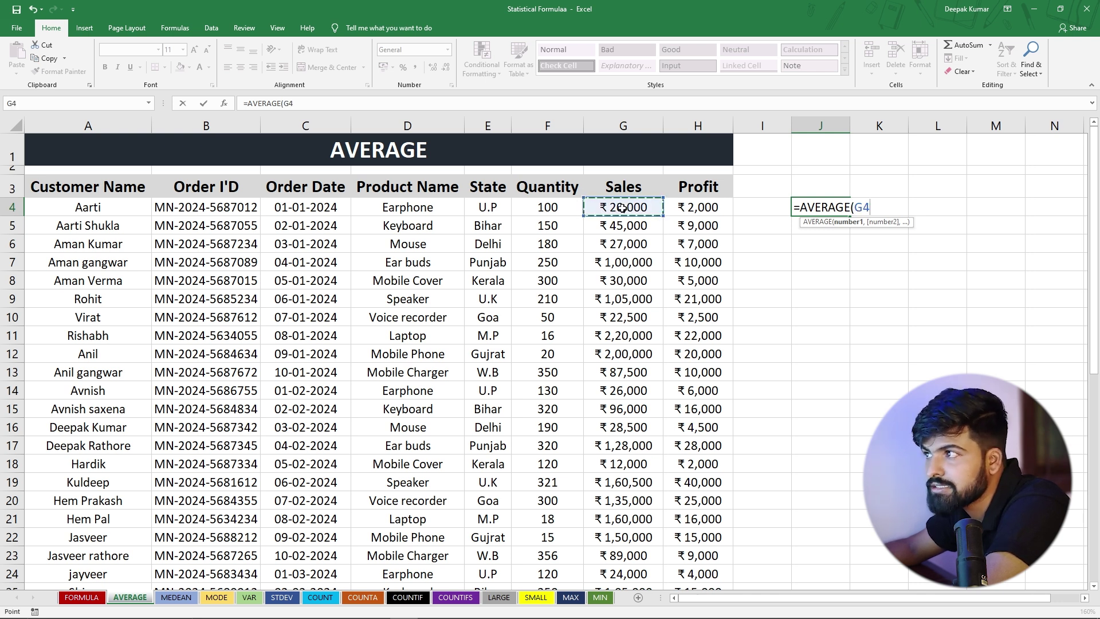
{"action": "left_click", "coordinate": [539, 300]}
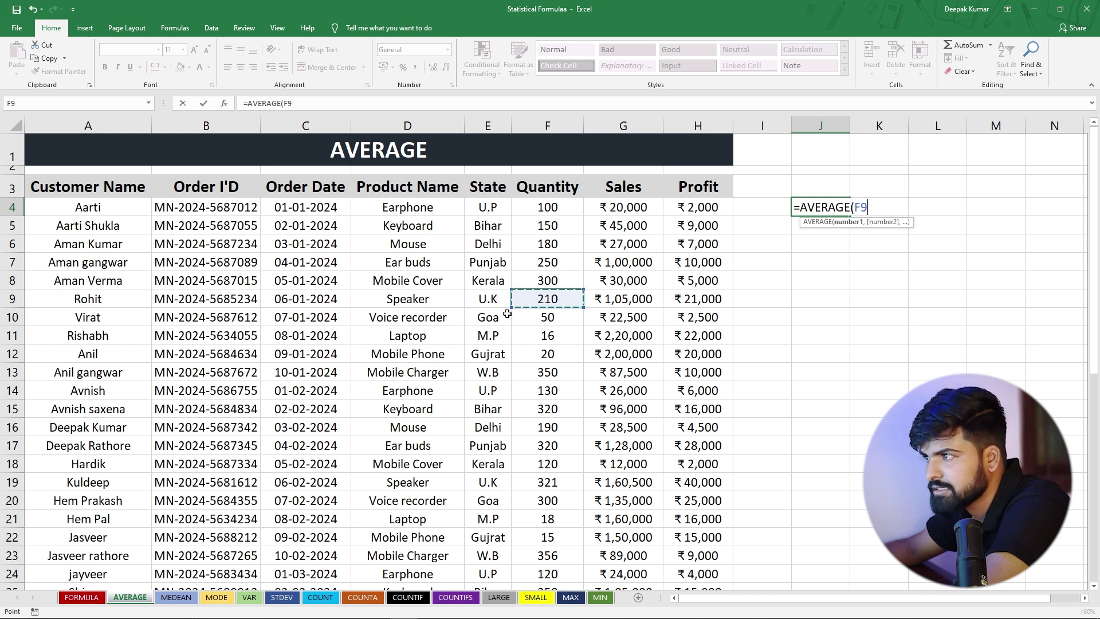
{"action": "type", "text": ","}
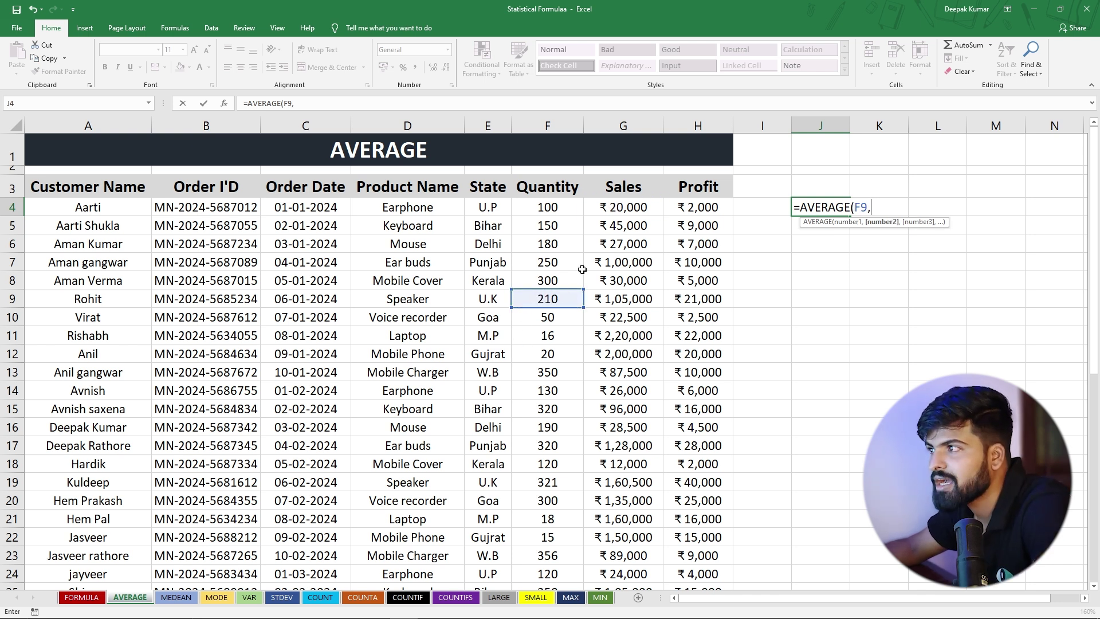
{"action": "left_click", "coordinate": [619, 208]}
{"action": "key", "text": "F8"}
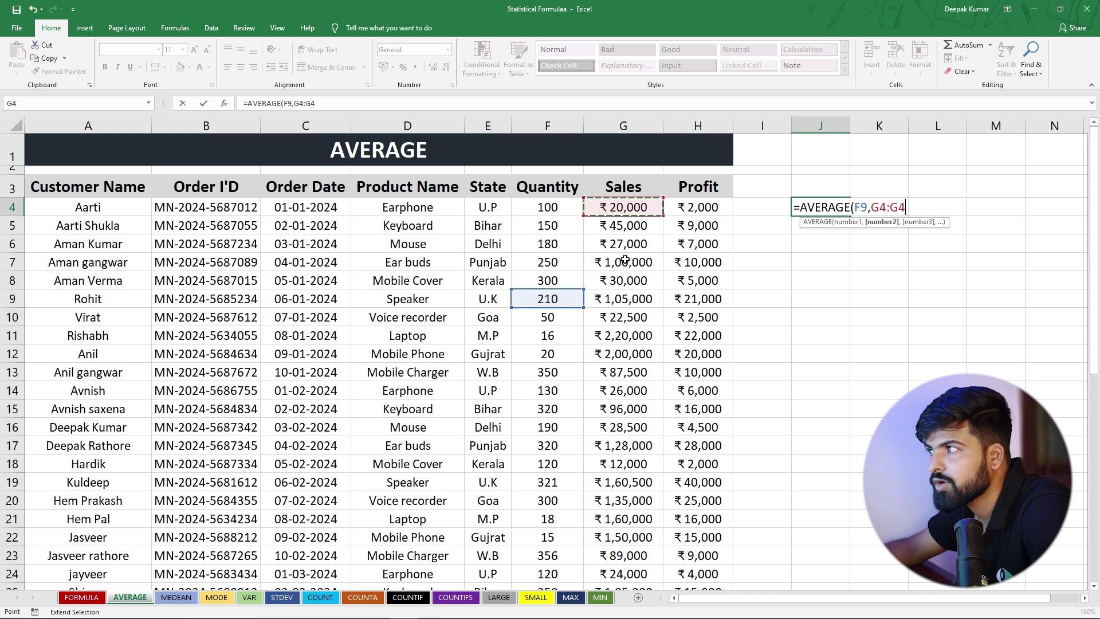
{"action": "left_click", "coordinate": [623, 261]}
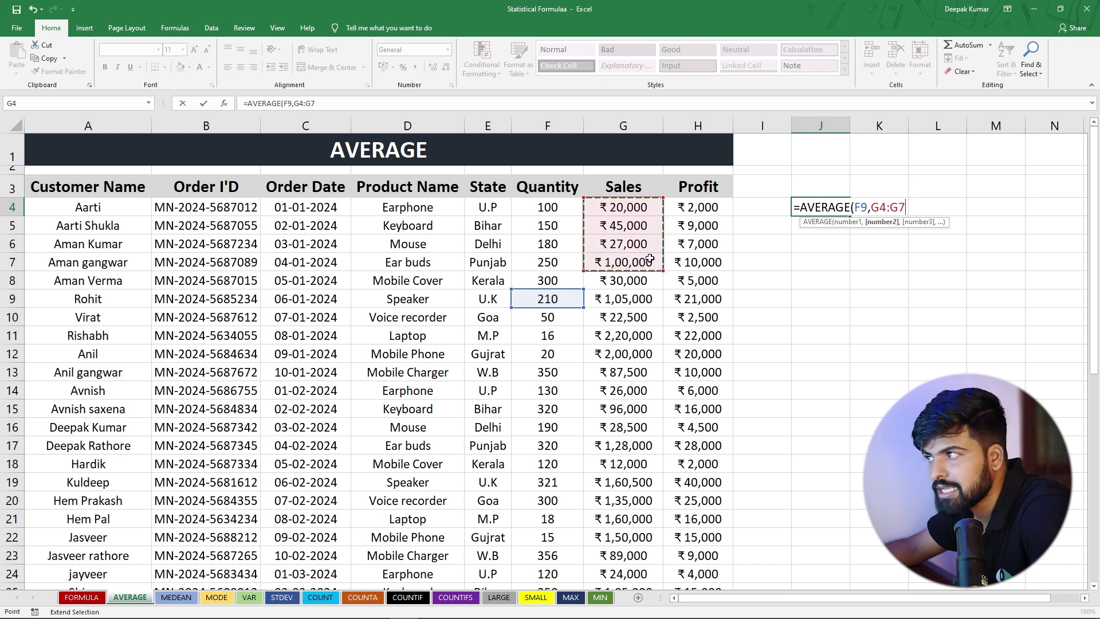
{"action": "left_click", "coordinate": [696, 267]}
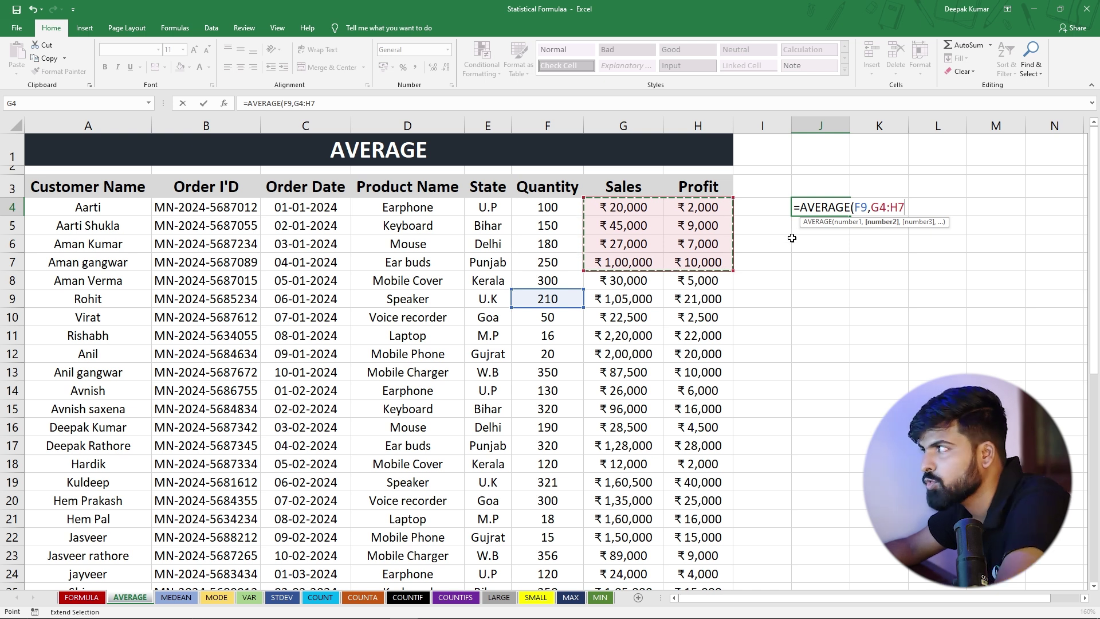
{"action": "key", "text": "BackSpace"}
{"action": "key", "text": "BackSpace"}
{"action": "key", "text": "BackSpace"}
{"action": "key", "text": "BackSpace"}
{"action": "key", "text": "BackSpace"}
{"action": "key", "text": "BackSpace"}
{"action": "key", "text": "BackSpace"}
{"action": "key", "text": "BackSpace"}
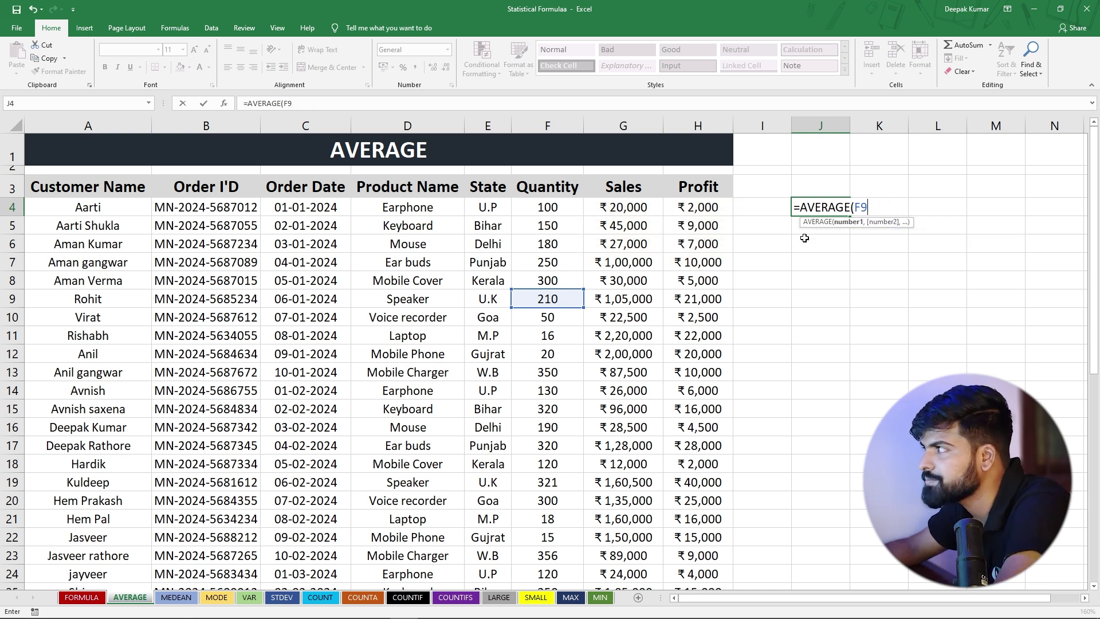
Step: Use the Sales range G4:G11 as the AVERAGE argument and complete the formula in J4
{"action": "left_click", "coordinate": [627, 205]}
{"action": "key", "text": "shift+Down"}
{"action": "key", "text": "shift+Down"}
{"action": "key", "text": "shift+Down"}
{"action": "key", "text": "shift+Down"}
{"action": "key", "text": "shift+Down"}
{"action": "key", "text": "shift+Down"}
{"action": "key", "text": "shift+Down"}
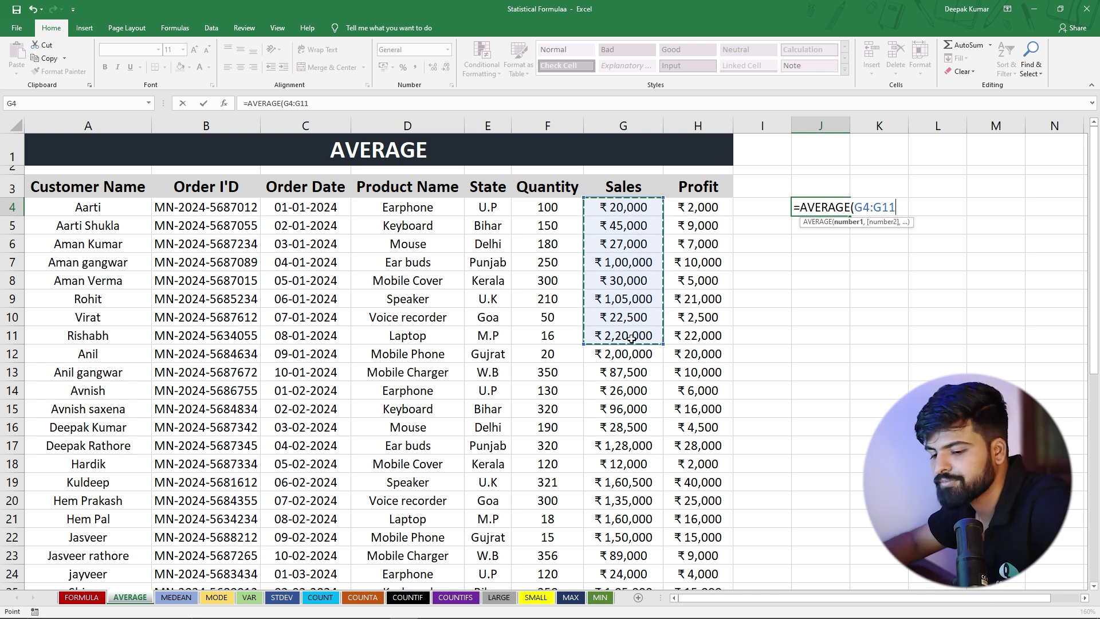
{"action": "type", "text": ")"}
{"action": "key", "text": "Return"}
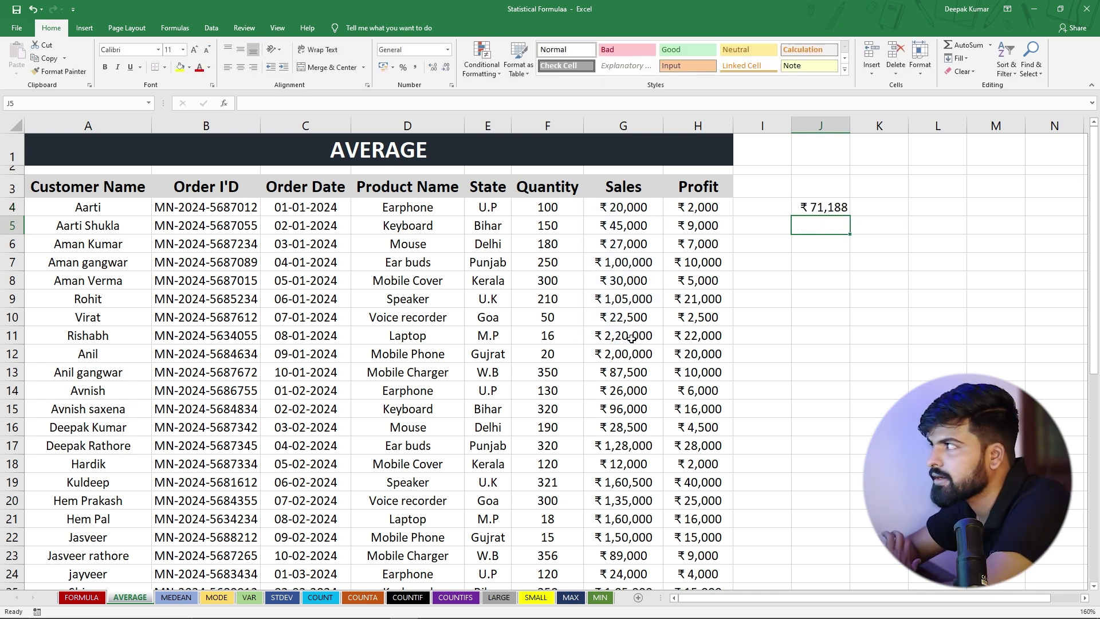
{"action": "left_click", "coordinate": [832, 206]}
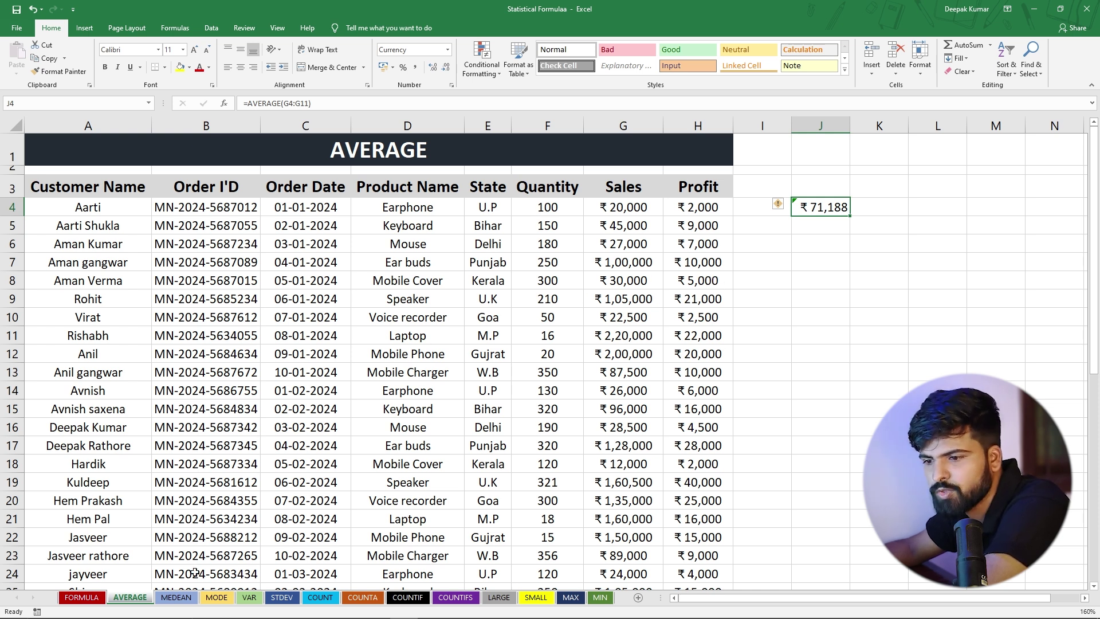
Step: On the MEDEAN sheet, calculate the median of the Sales range G4:G59 in cell I4 with the MEDIAN function
{"action": "left_click", "coordinate": [178, 598]}
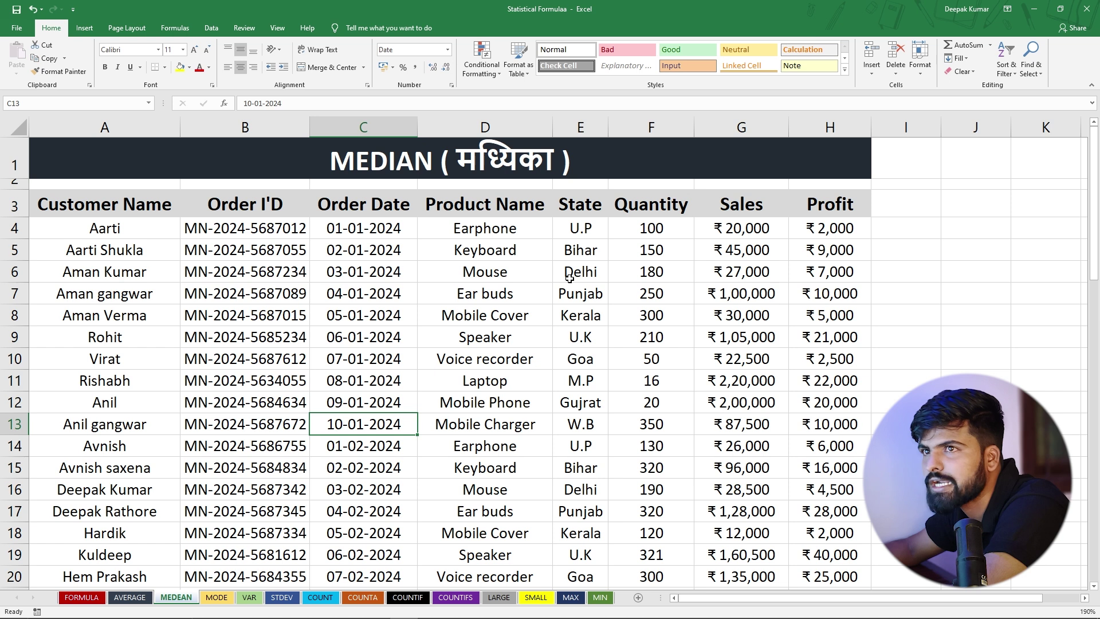
{"action": "scroll", "coordinate": [721, 353], "scroll_direction": "down", "scroll_amount": 13}
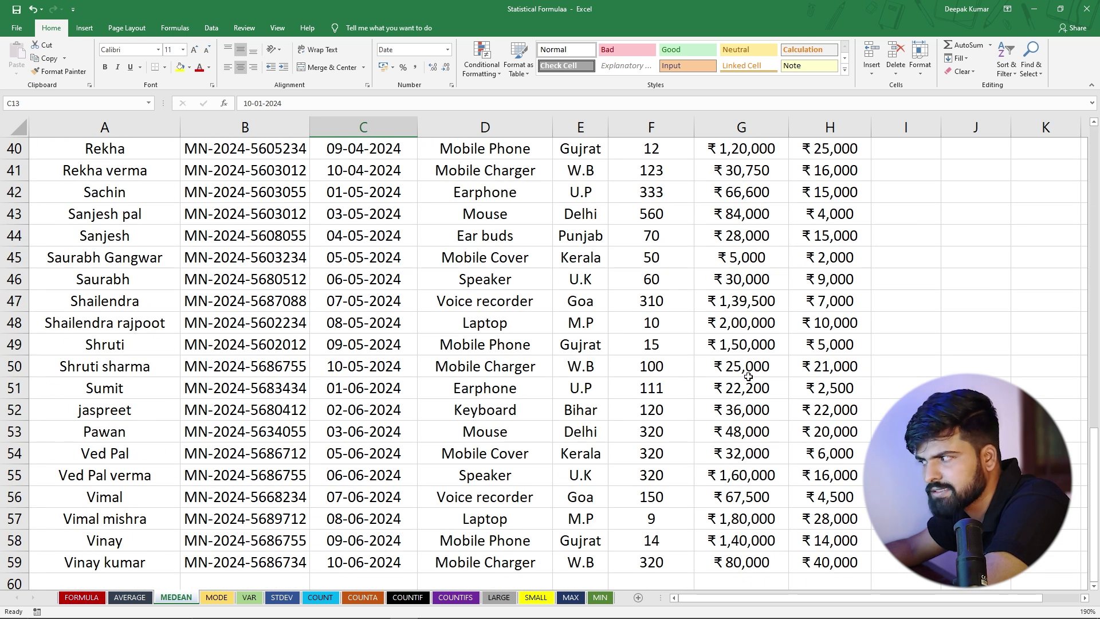
{"action": "scroll", "coordinate": [746, 373], "scroll_direction": "up", "scroll_amount": 4}
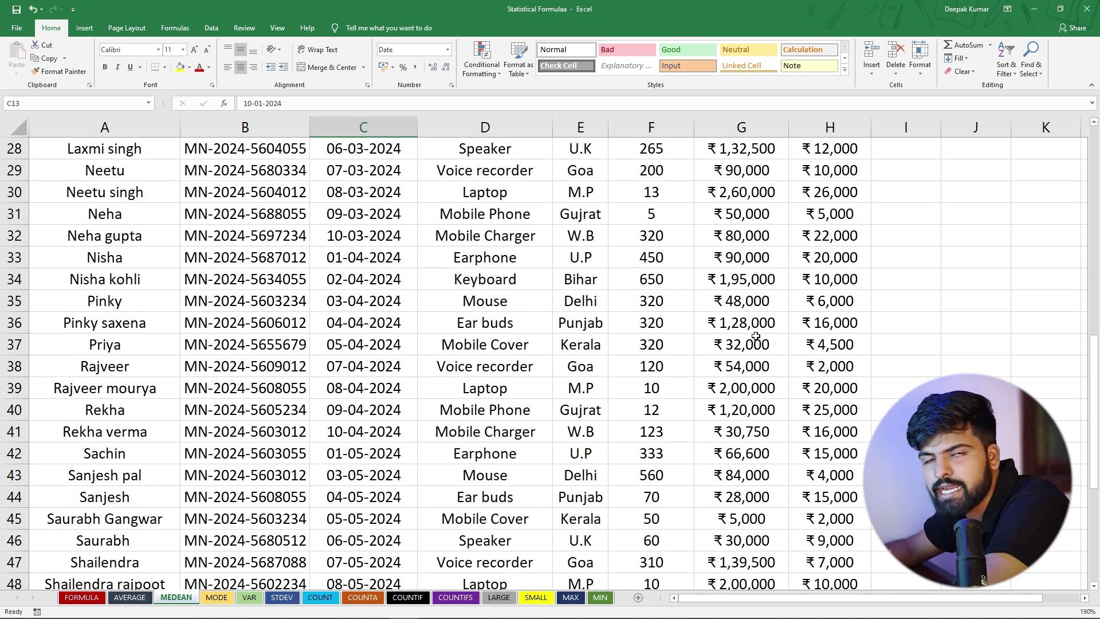
{"action": "scroll", "coordinate": [754, 321], "scroll_direction": "up", "scroll_amount": 8}
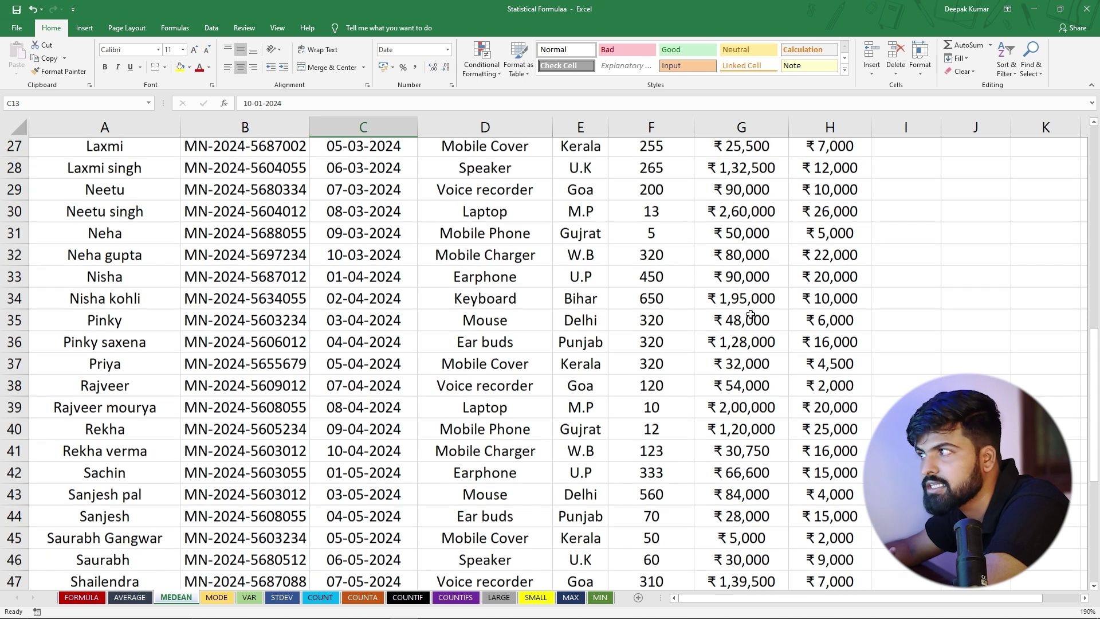
{"action": "scroll", "coordinate": [664, 148], "scroll_direction": "up", "scroll_amount": 1}
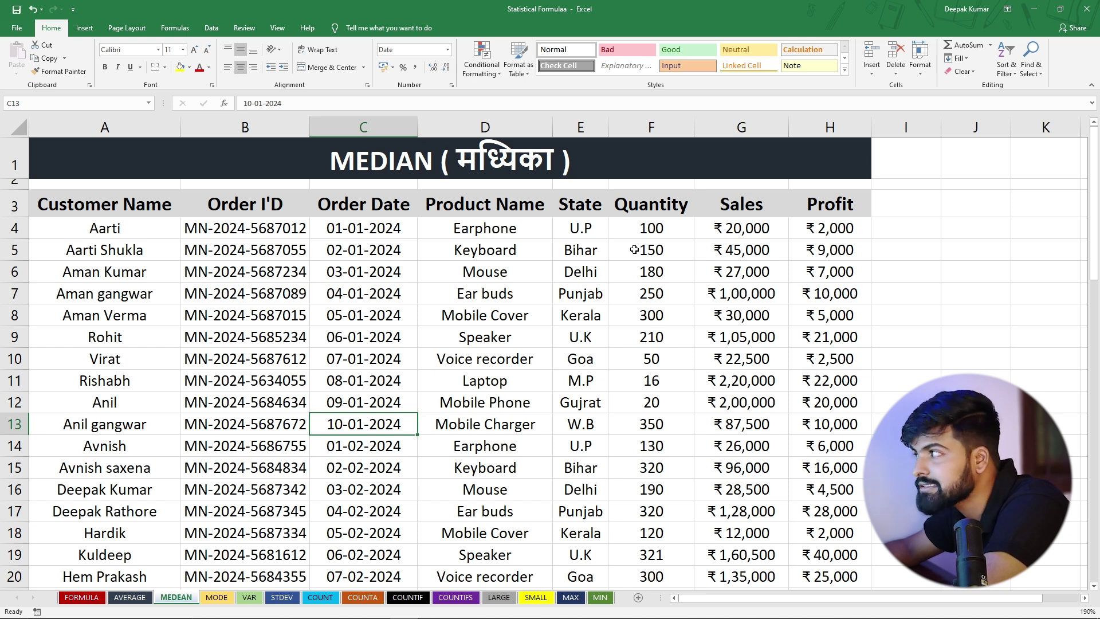
{"action": "left_click", "coordinate": [900, 228]}
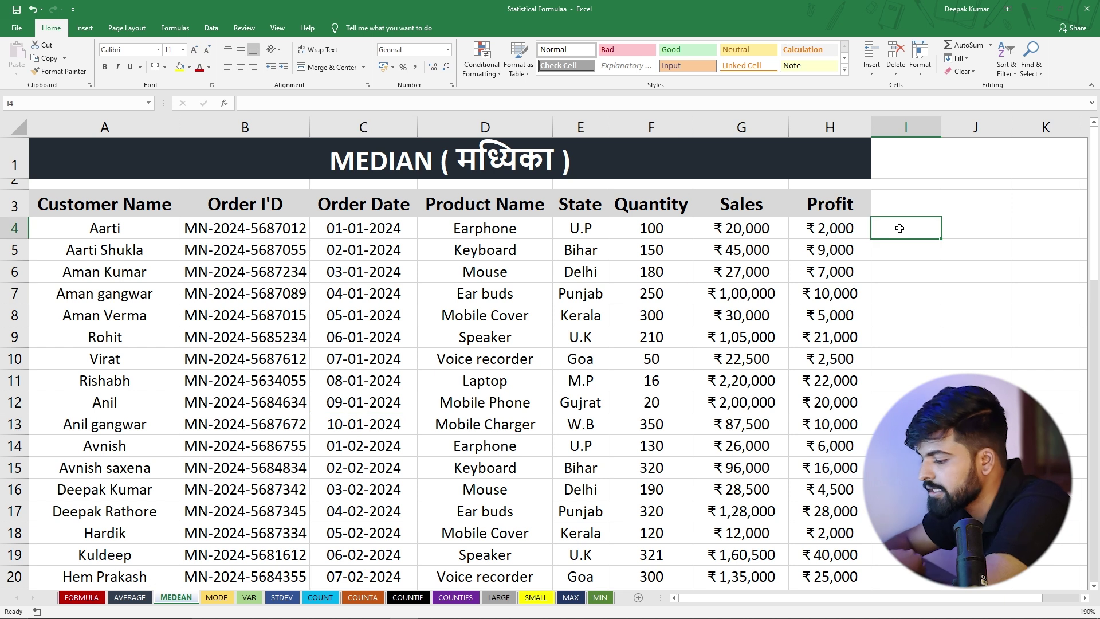
{"action": "type", "text": "=medi"}
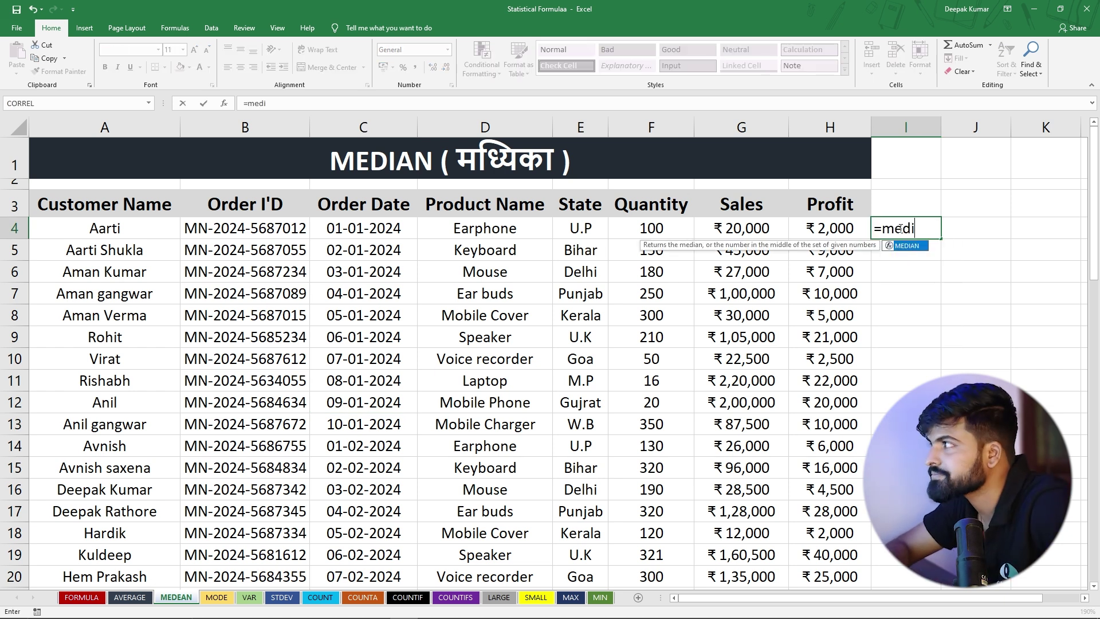
{"action": "key", "text": "Tab"}
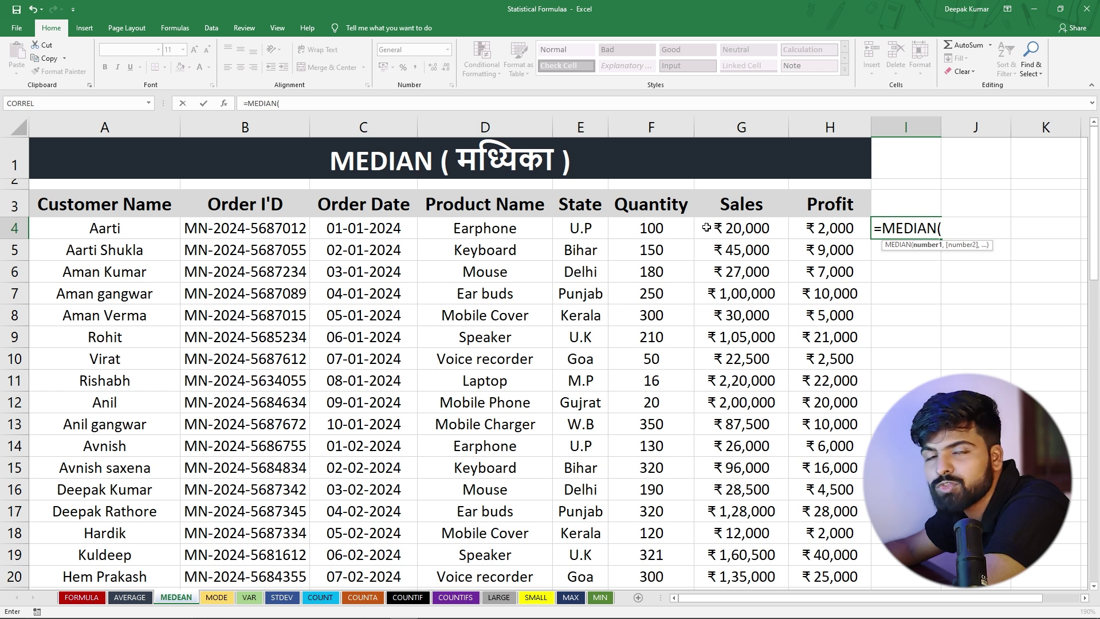
{"action": "left_click_drag", "start_coordinate": [707, 228], "coordinate": [739, 537]}
{"action": "scroll", "coordinate": [745, 430], "scroll_direction": "up", "scroll_amount": 13}
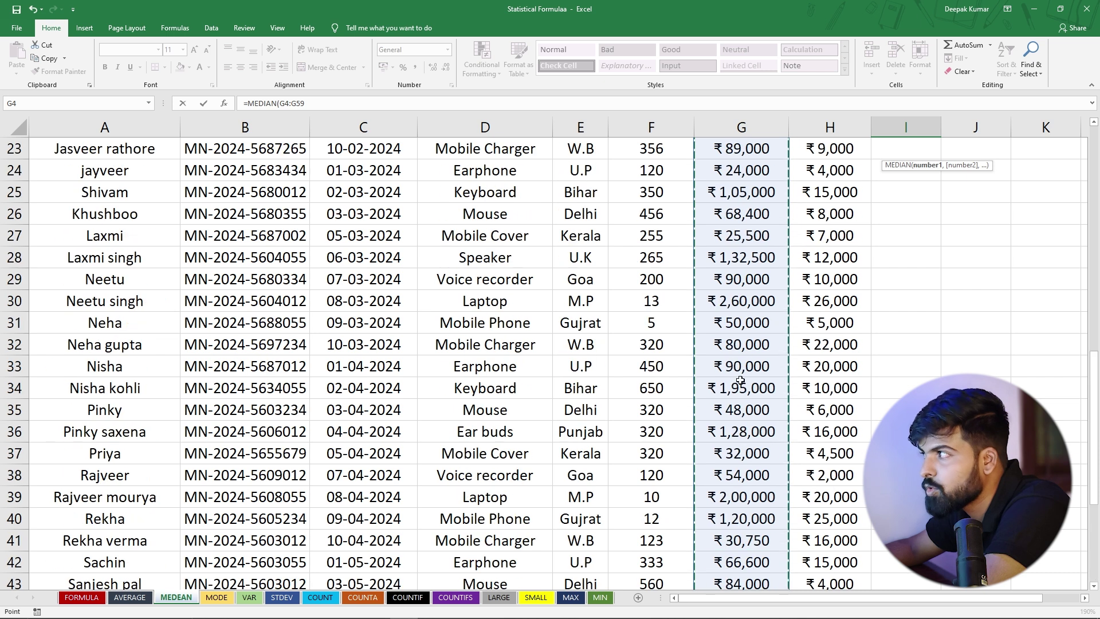
{"action": "scroll", "coordinate": [758, 336], "scroll_direction": "up", "scroll_amount": 1}
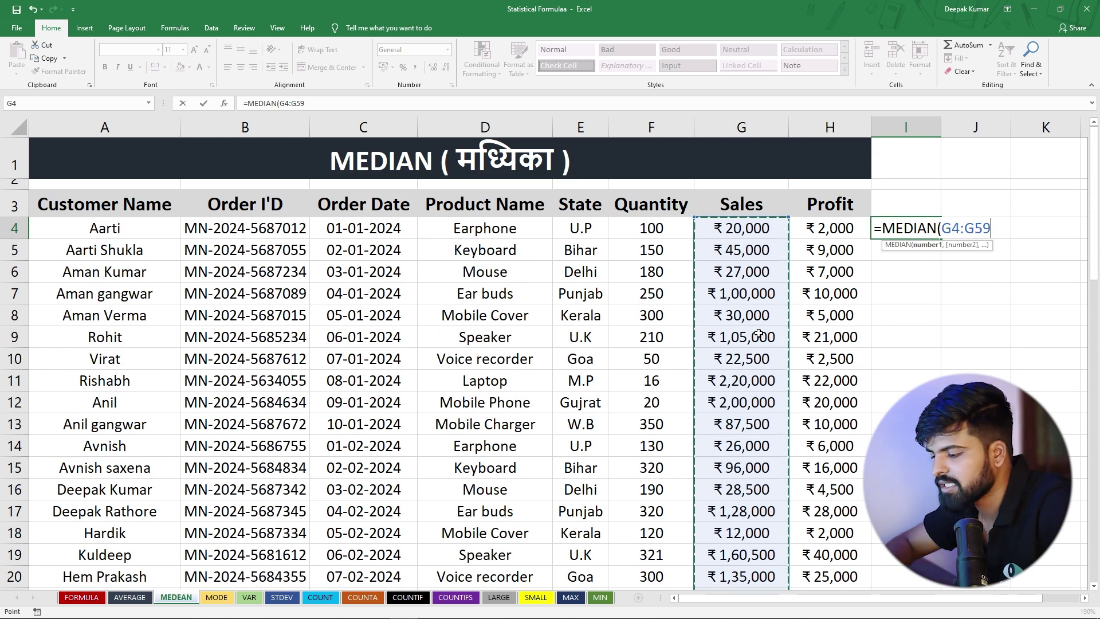
{"action": "key", "text": "Return"}
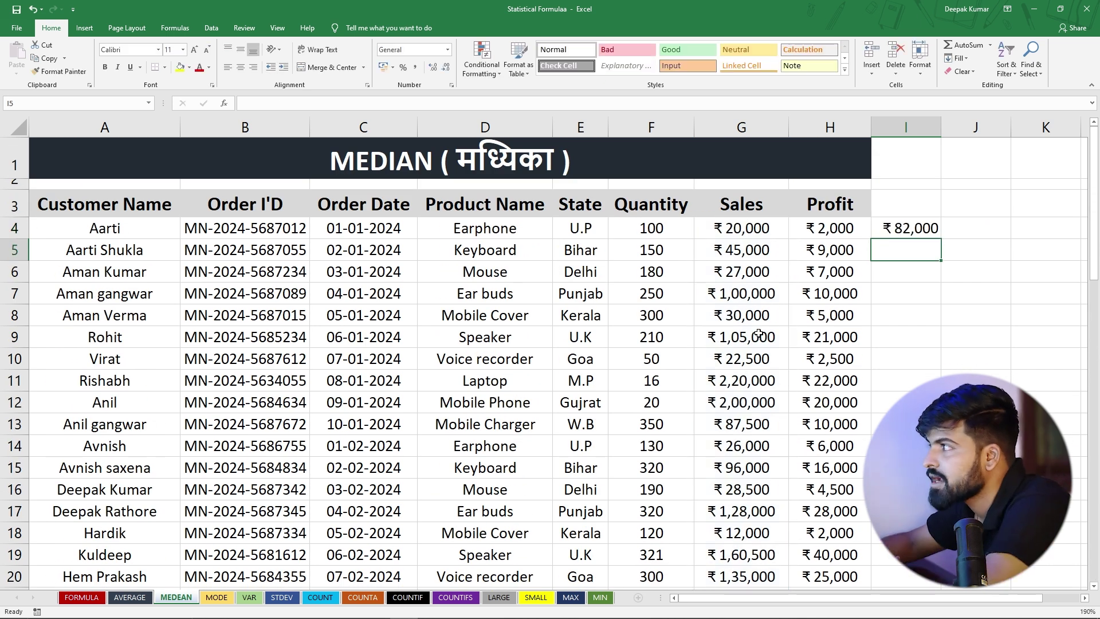
{"action": "left_click", "coordinate": [906, 233]}
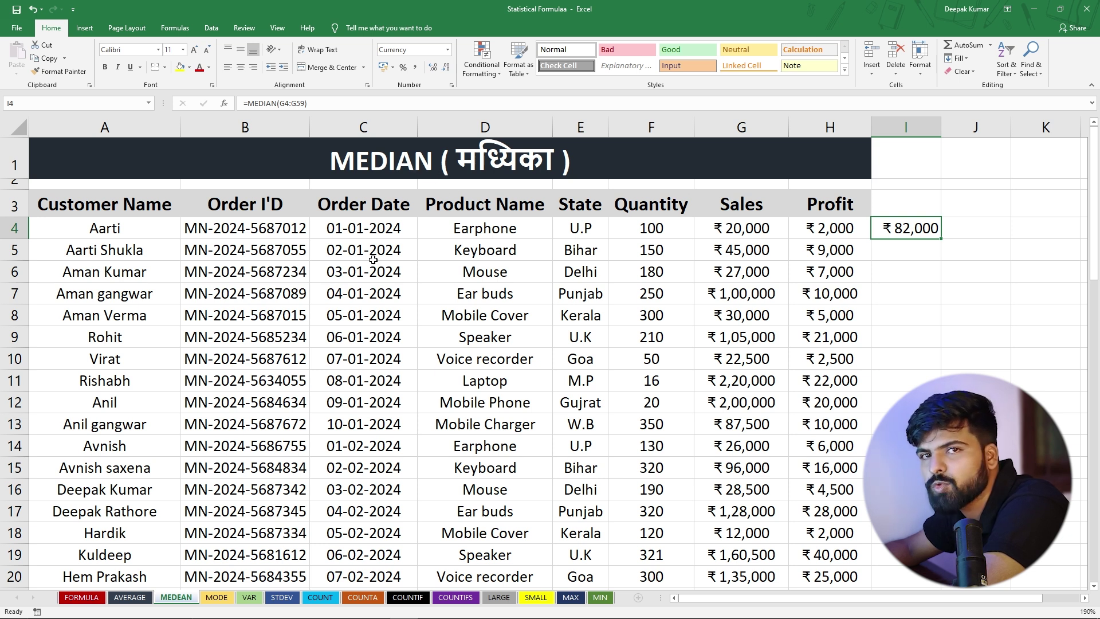
Step: On the MODE sheet, find the most frequent Quantity in F4:F59 with a MODE.MULT formula in cell I4
{"action": "left_click", "coordinate": [216, 598]}
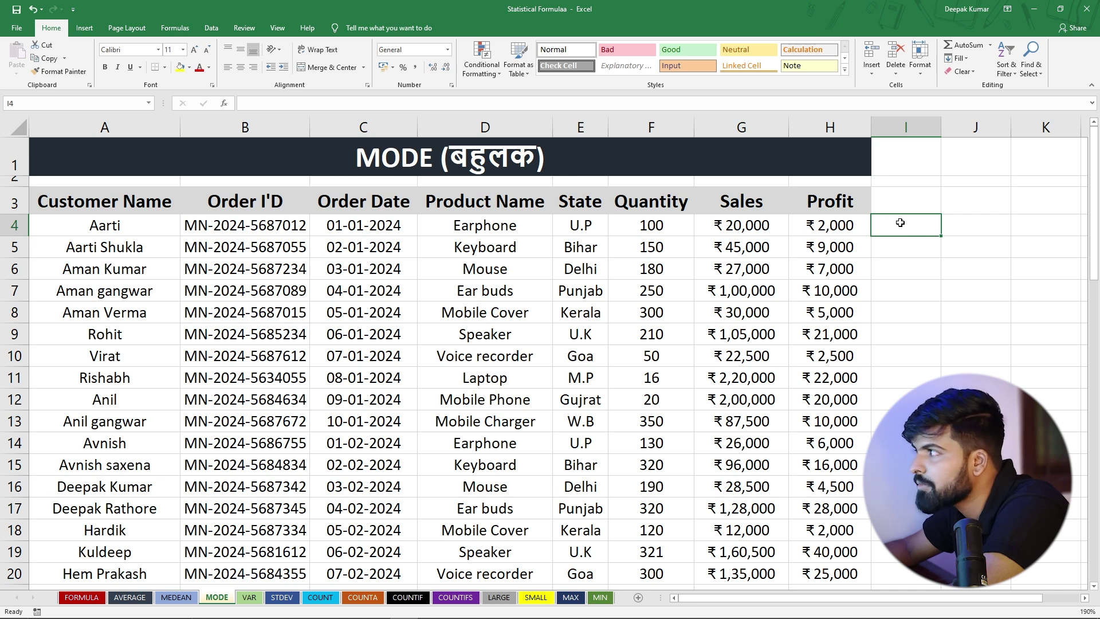
{"action": "type", "text": "="}
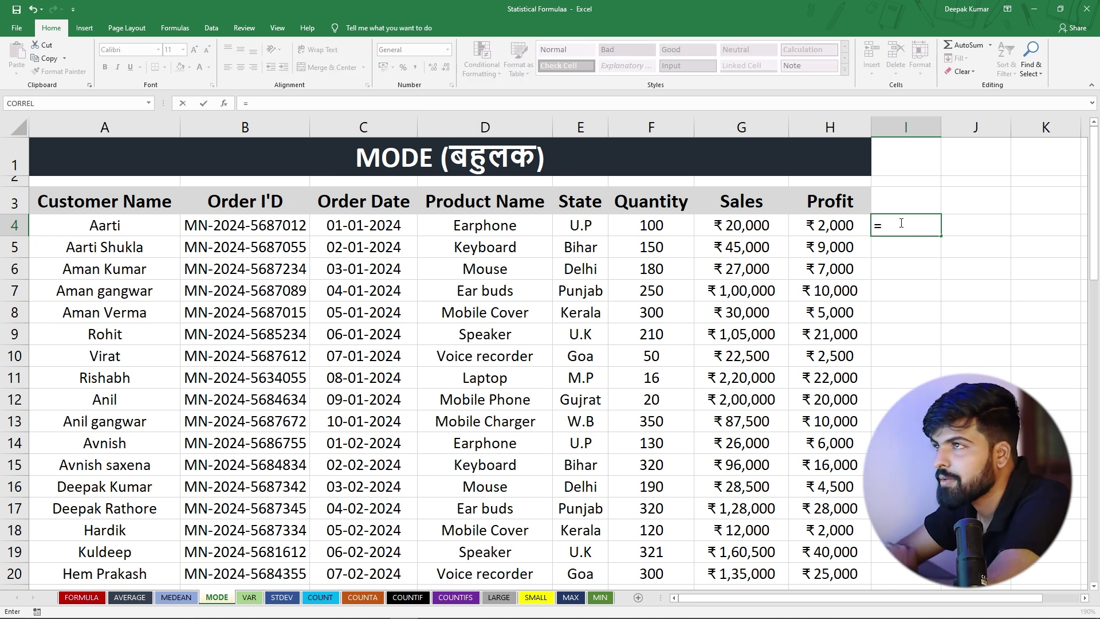
{"action": "type", "text": "mode"}
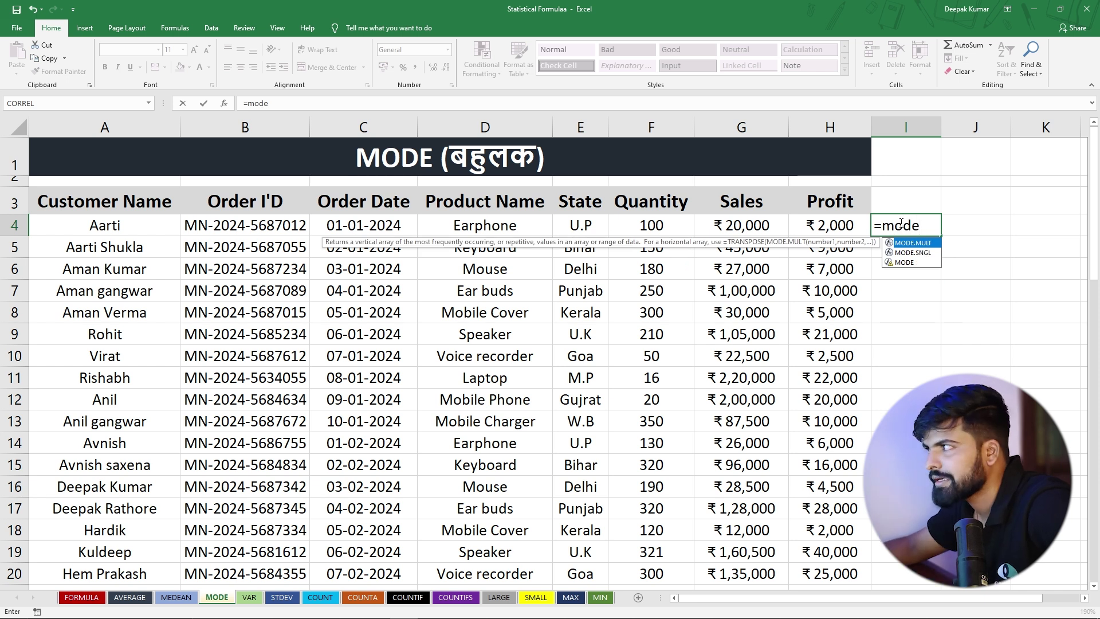
{"action": "key", "text": "Tab"}
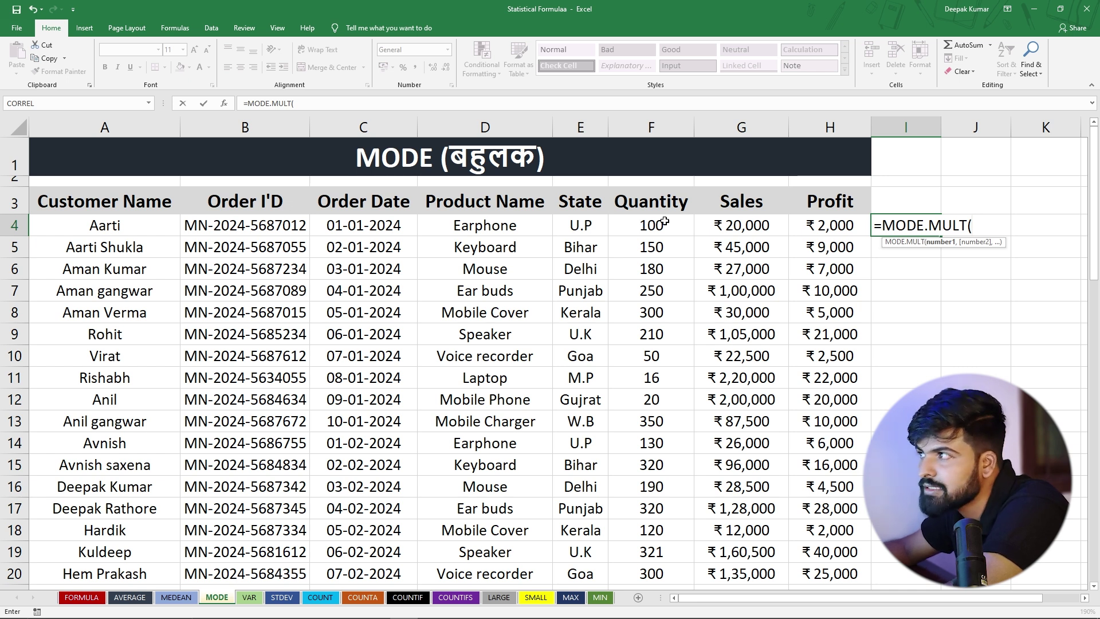
{"action": "left_click_drag", "start_coordinate": [660, 226], "coordinate": [664, 453]}
{"action": "scroll", "coordinate": [882, 245], "scroll_direction": "up", "scroll_amount": 15}
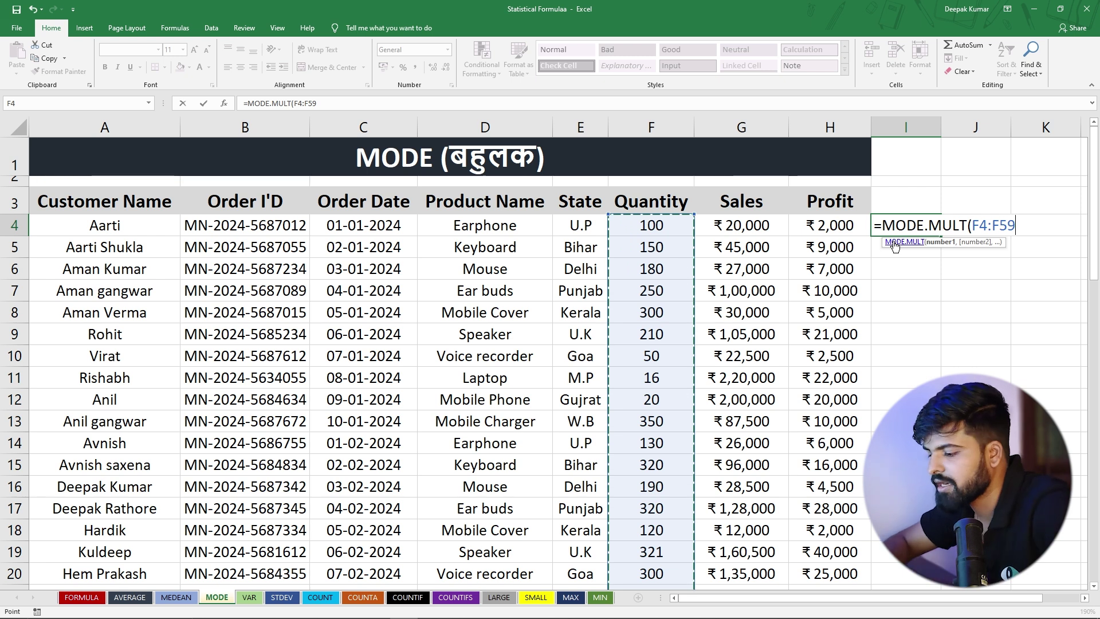
{"action": "type", "text": ")"}
{"action": "key", "text": "Return"}
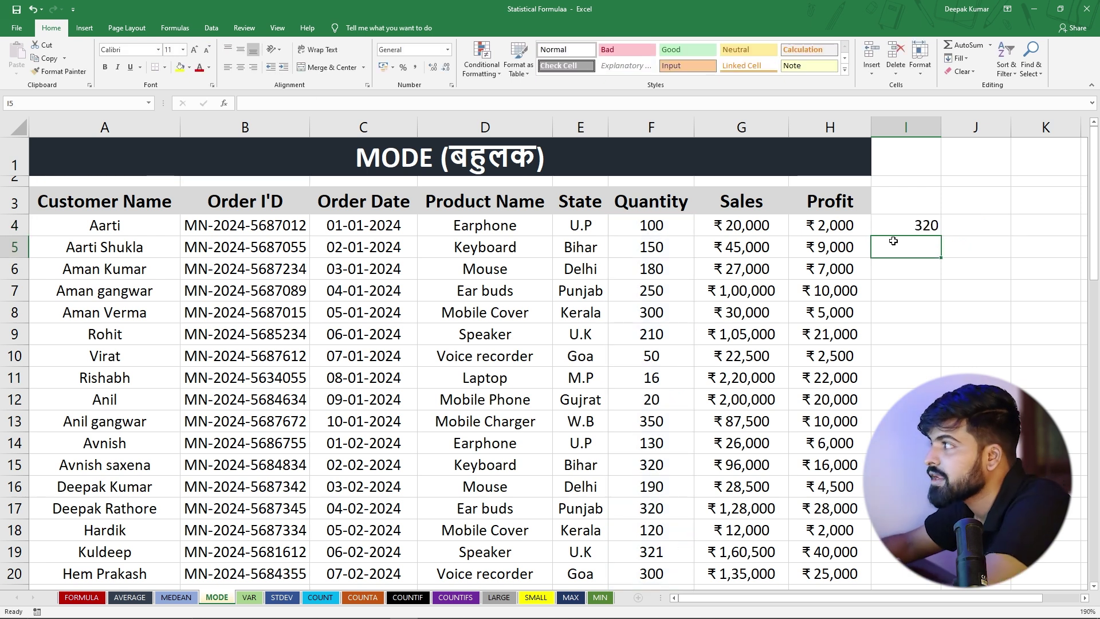
{"action": "left_click", "coordinate": [915, 232]}
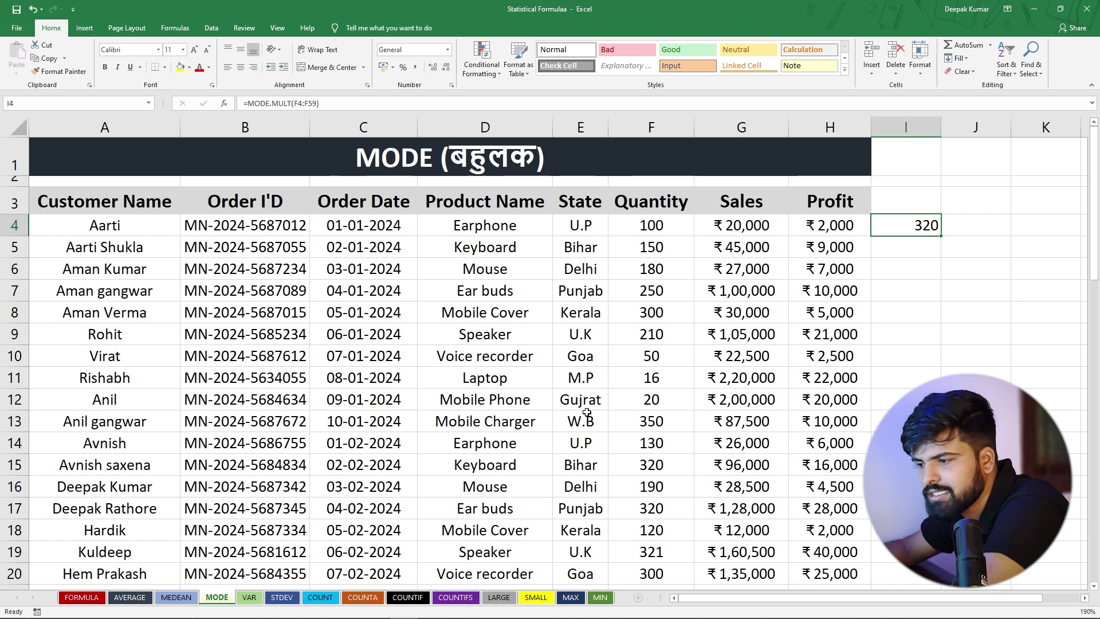
Step: In cell I5, count the Quantity entries in F4:F59 that equal 320 with a COUNTIF formula using the criterion "=320"
{"action": "left_click", "coordinate": [891, 248]}
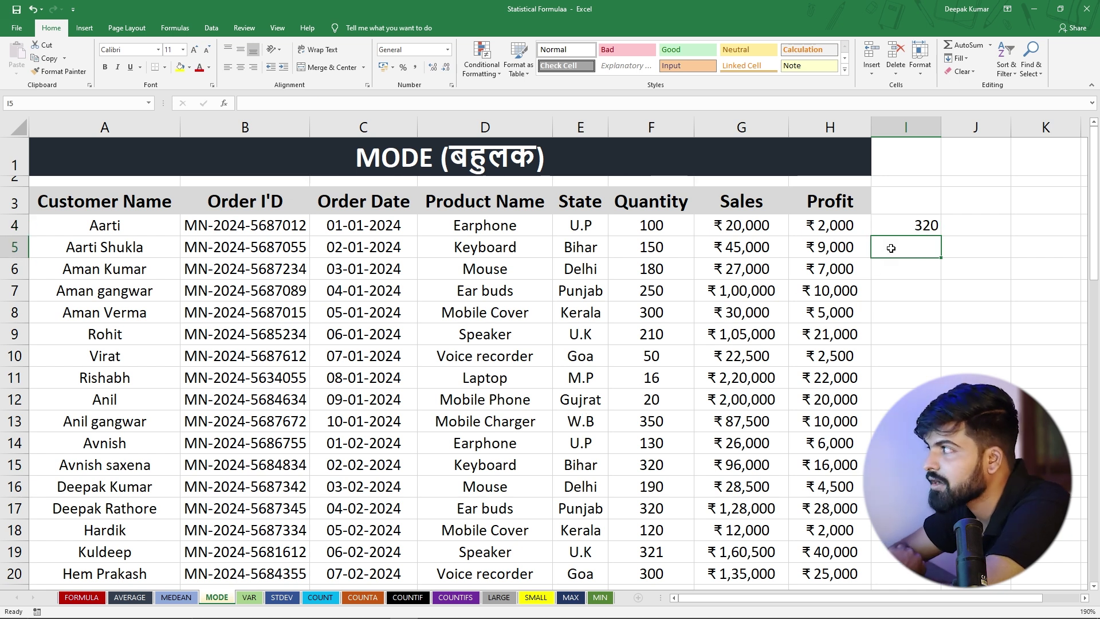
{"action": "type", "text": "=countif"}
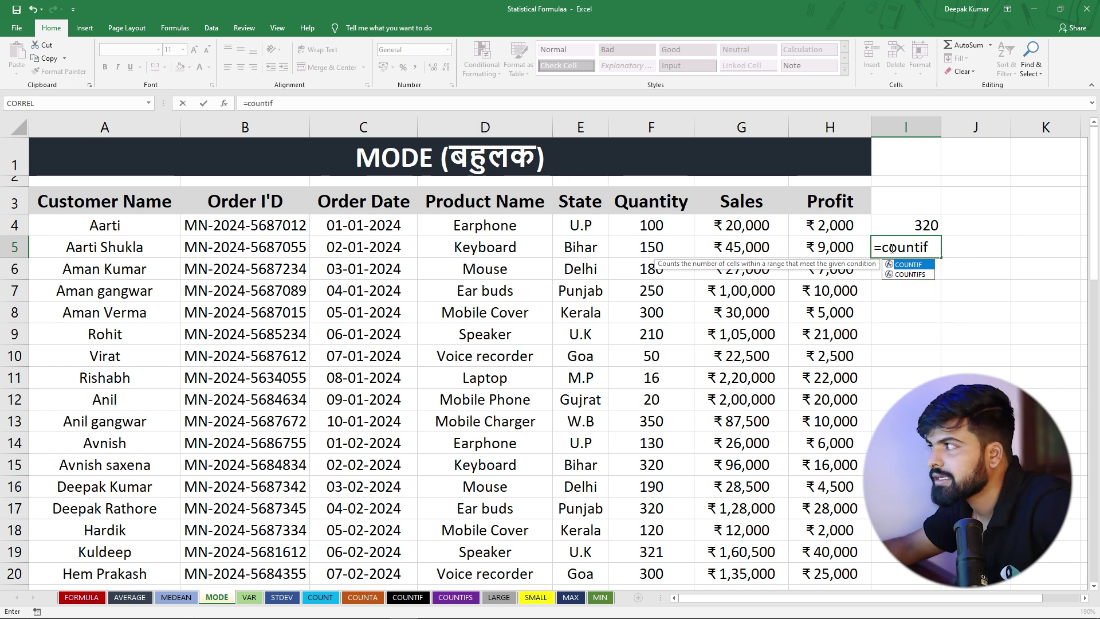
{"action": "key", "text": "Tab"}
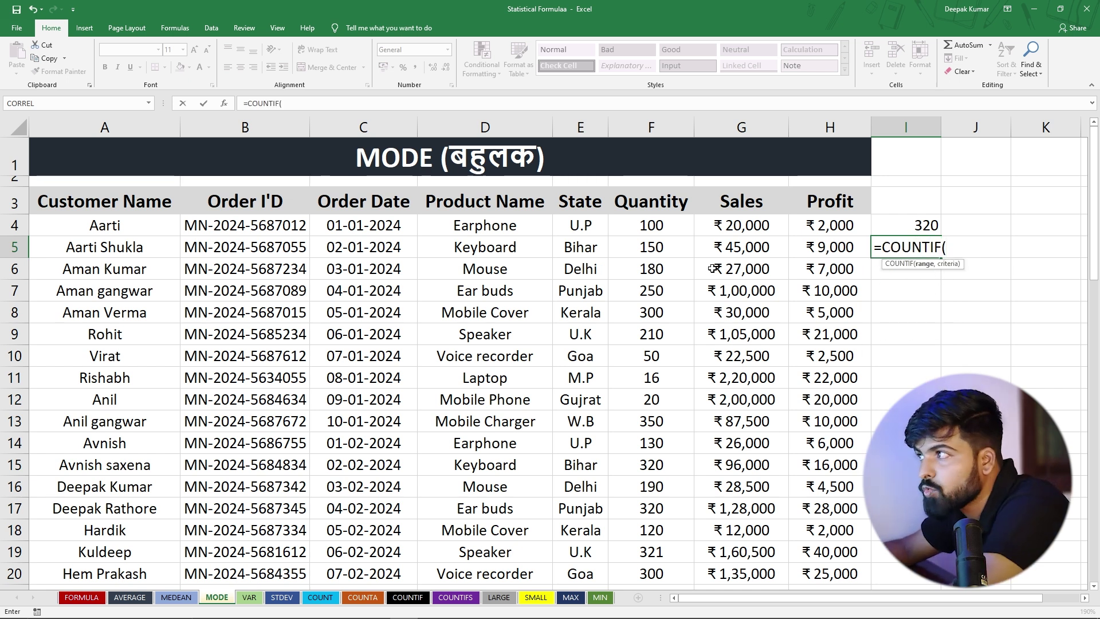
{"action": "left_click_drag", "start_coordinate": [651, 225], "coordinate": [662, 530]}
{"action": "scroll", "coordinate": [663, 530], "scroll_direction": "up", "scroll_amount": 13}
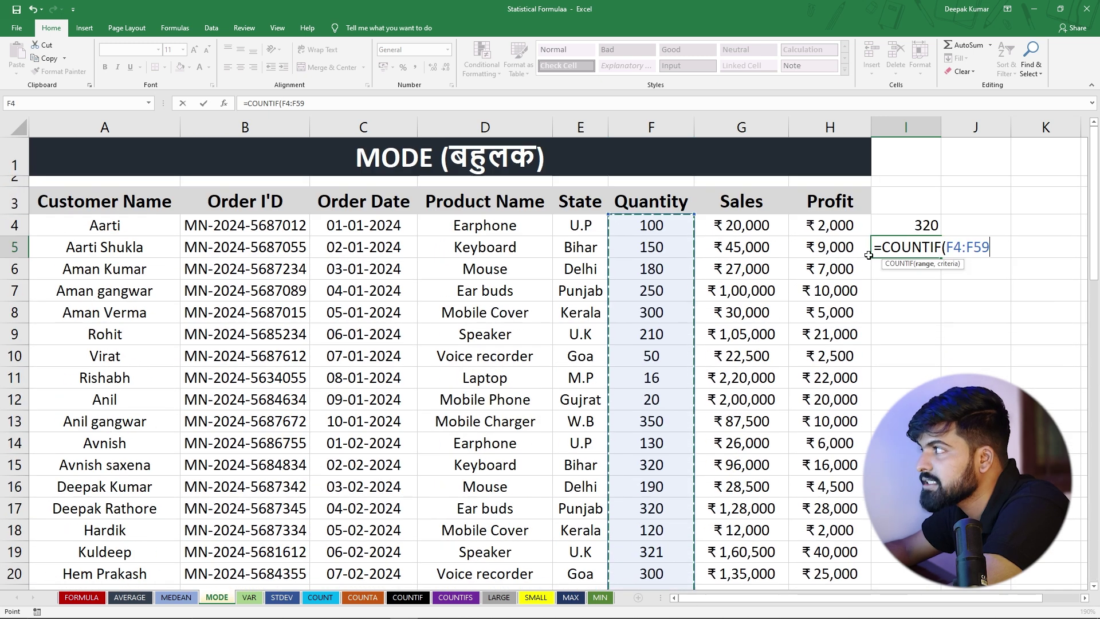
{"action": "type", "text": ","}
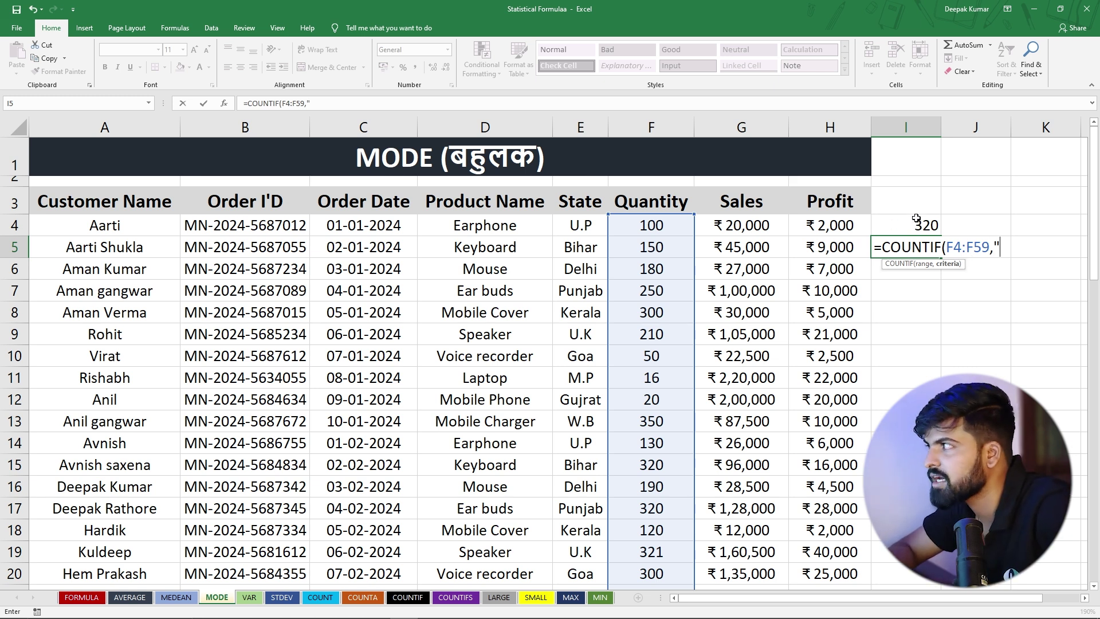
{"action": "type", "text": "=320"}
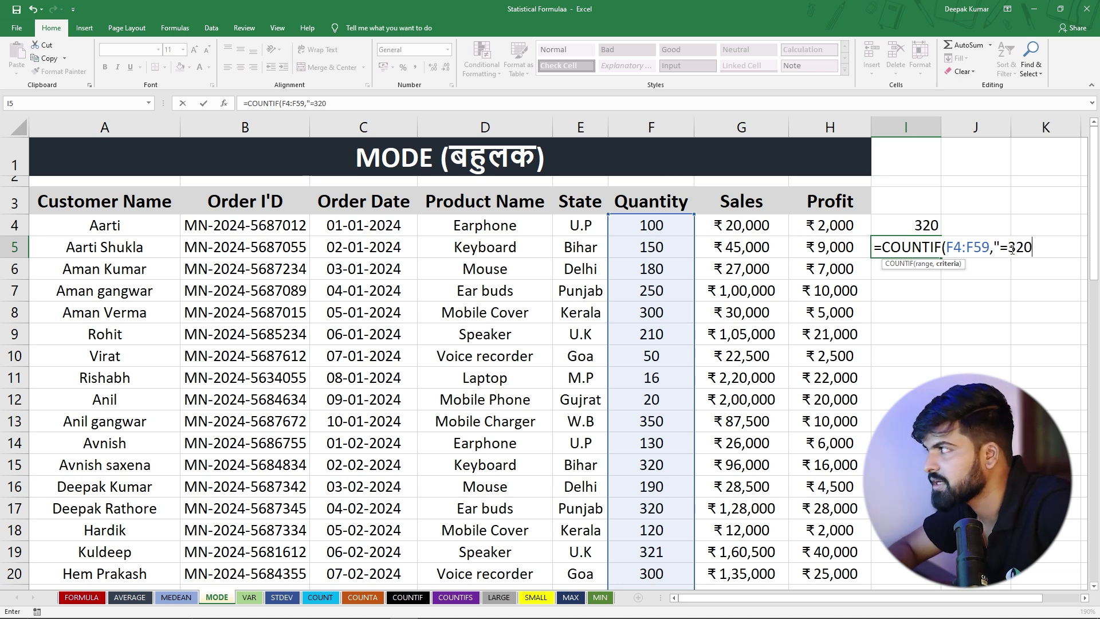
{"action": "type", "text": "\")"}
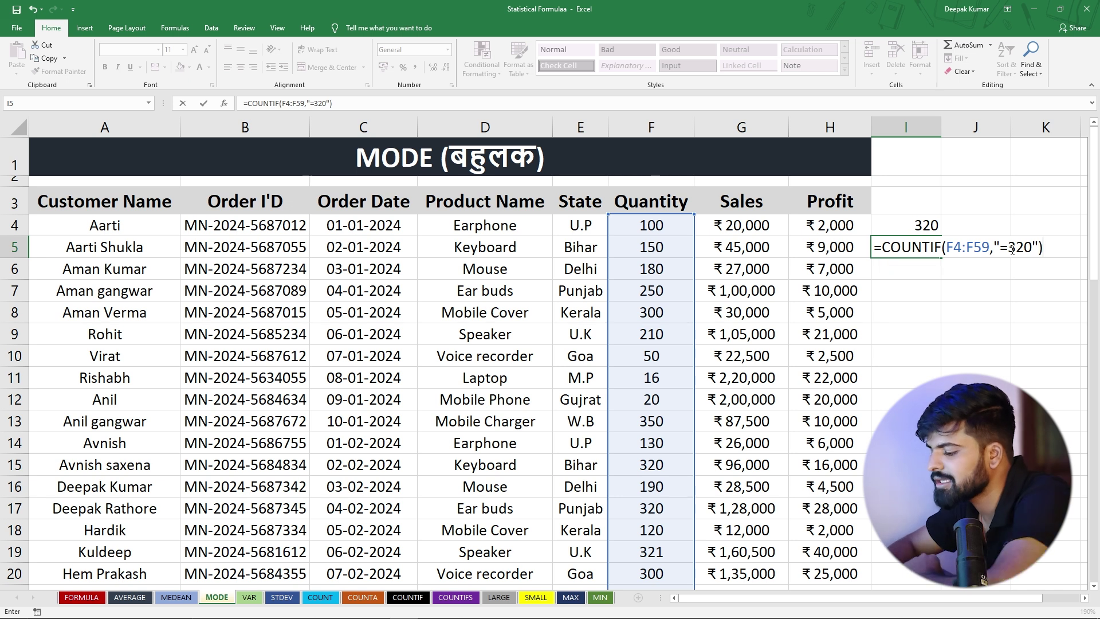
{"action": "key", "text": "Return"}
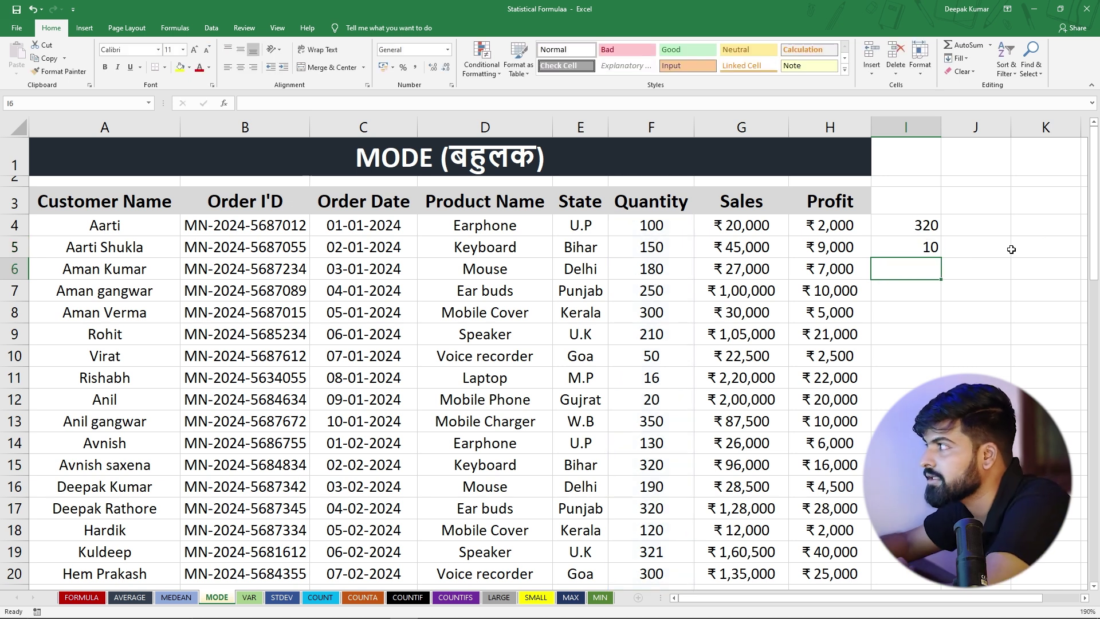
{"action": "left_click", "coordinate": [914, 251]}
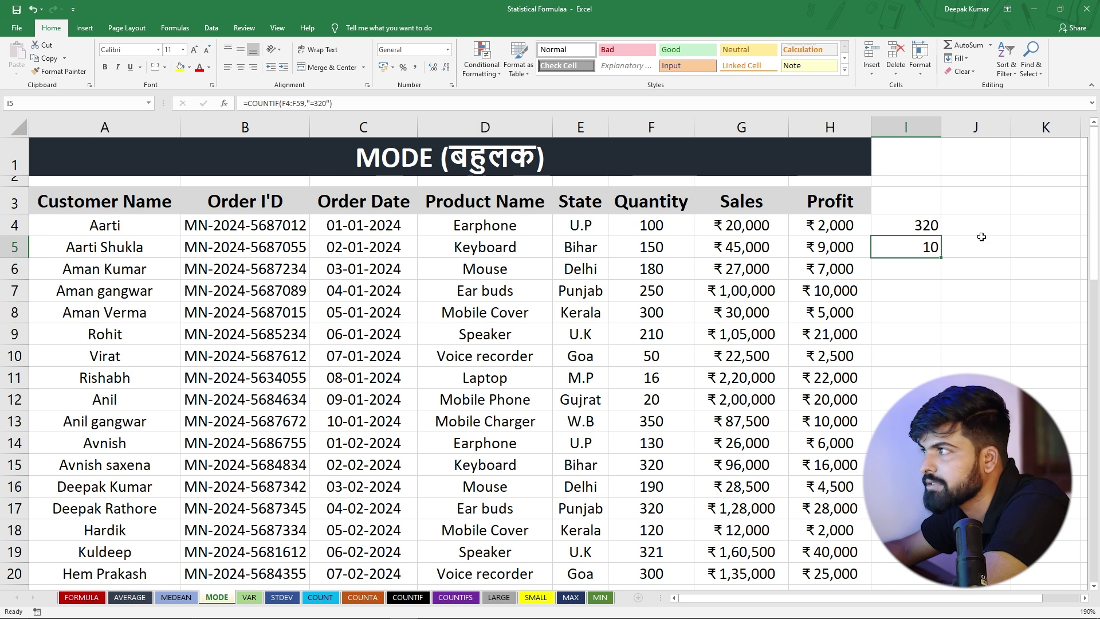
Step: Change the Quantity in cell F4 to 320 and select the COUNTIF result cell I5 to check it
{"action": "left_click", "coordinate": [649, 228]}
{"action": "type", "text": "320"}
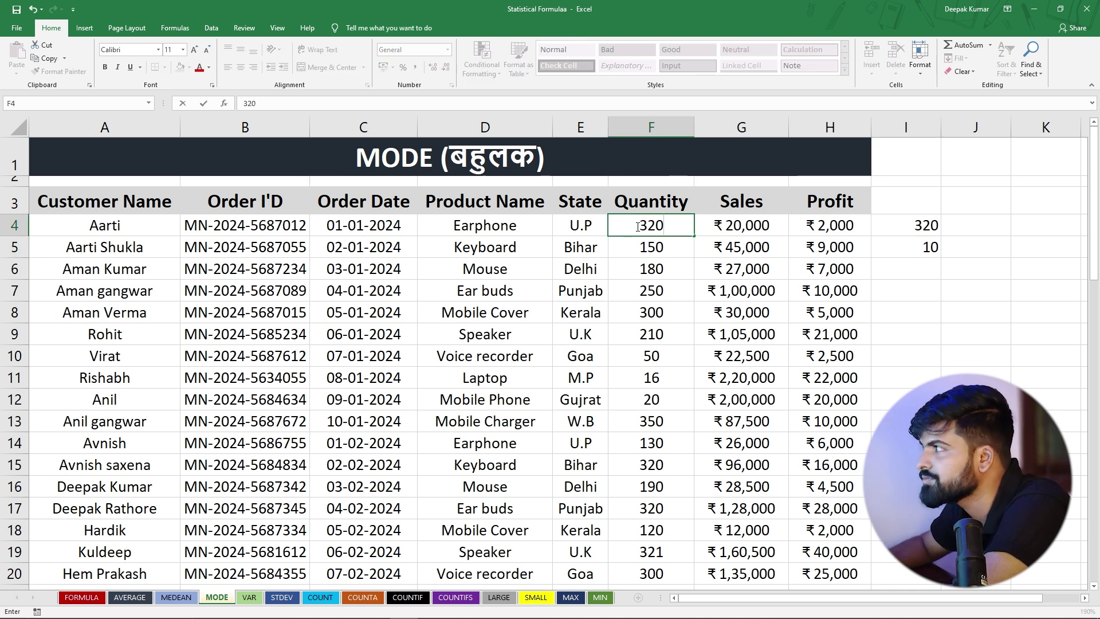
{"action": "key", "text": "Return"}
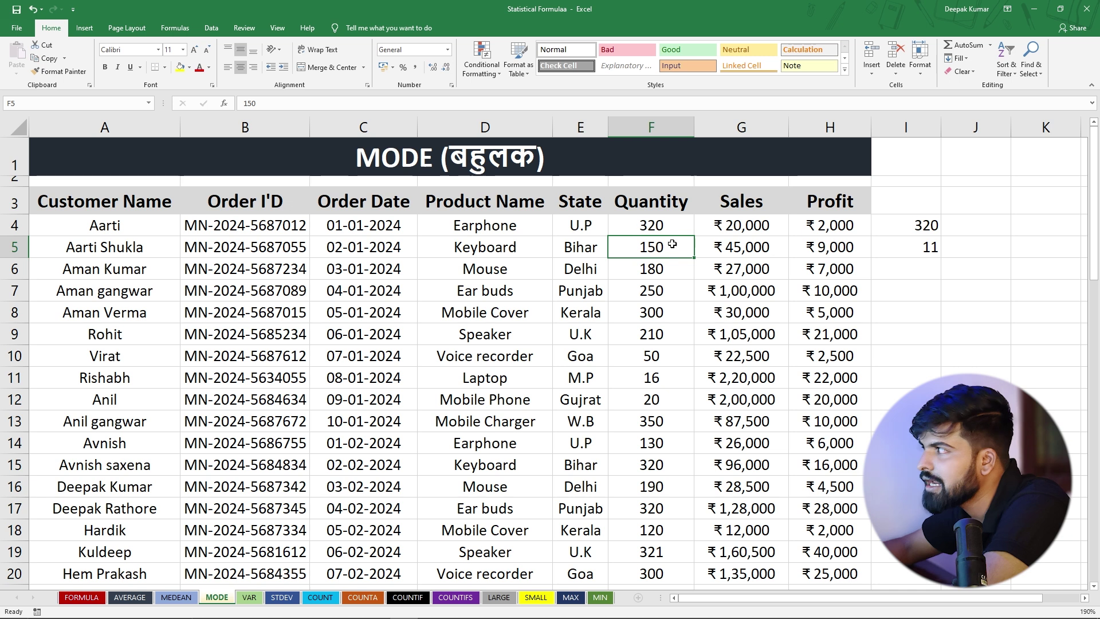
{"action": "left_click", "coordinate": [909, 247]}
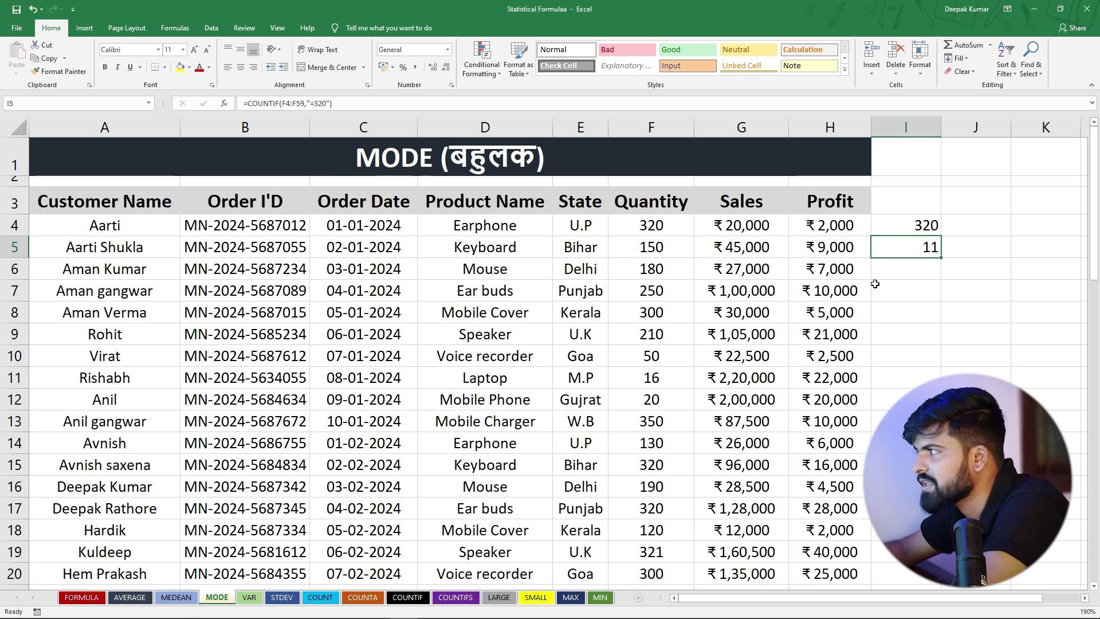
Step: Try a MODE.MULT formula on the Order Date range C4:C11 in cell I7, and clear the cell
{"action": "left_click", "coordinate": [902, 292]}
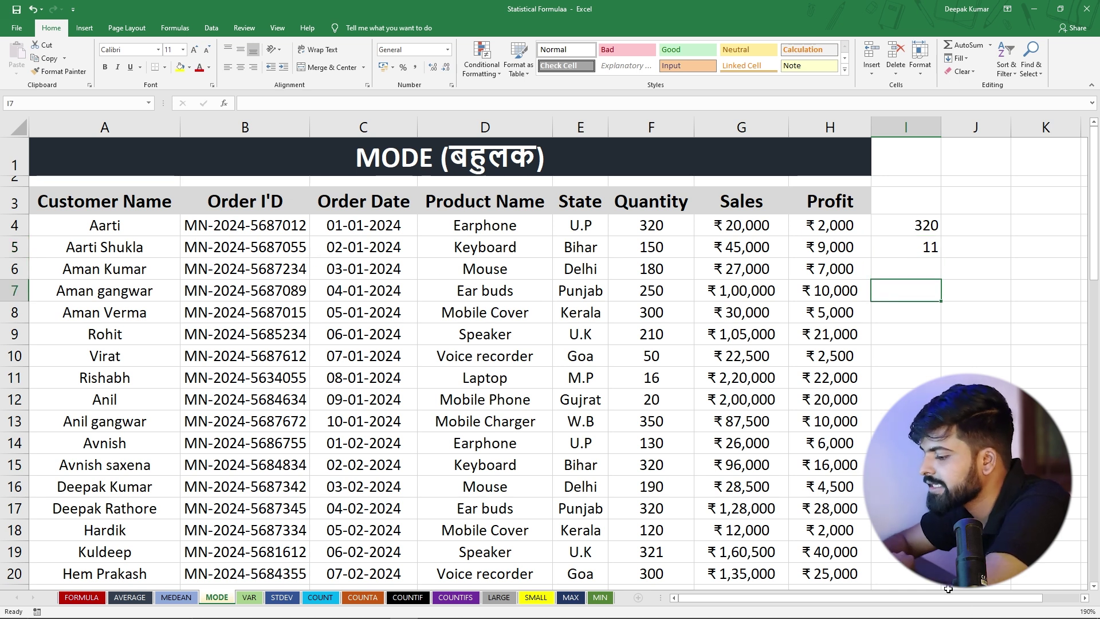
{"action": "type", "text": "=mode"}
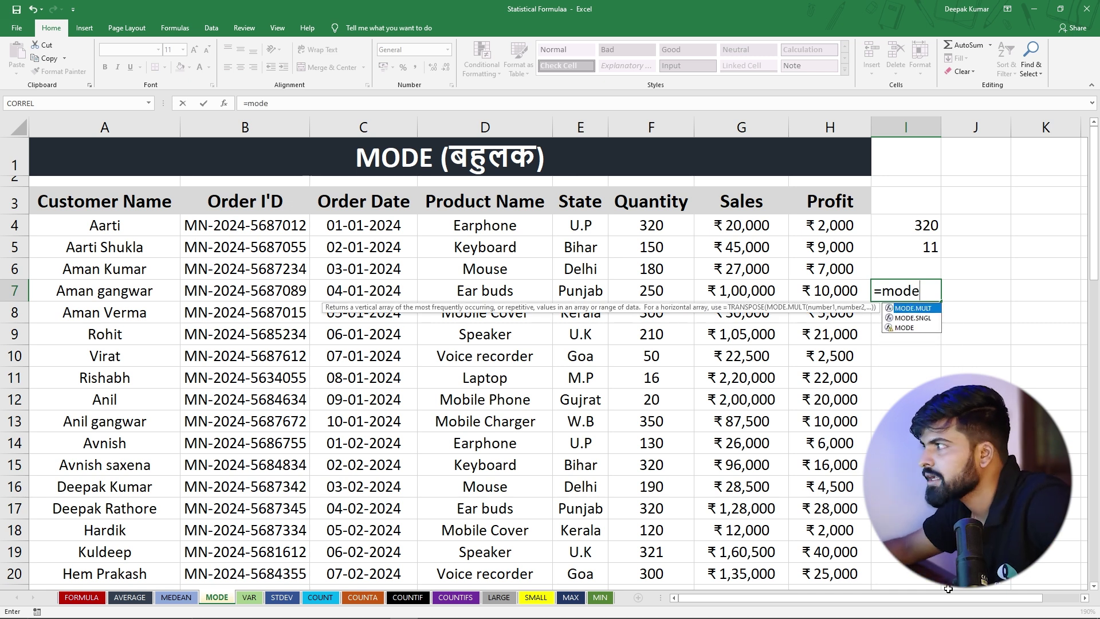
{"action": "key", "text": "Tab"}
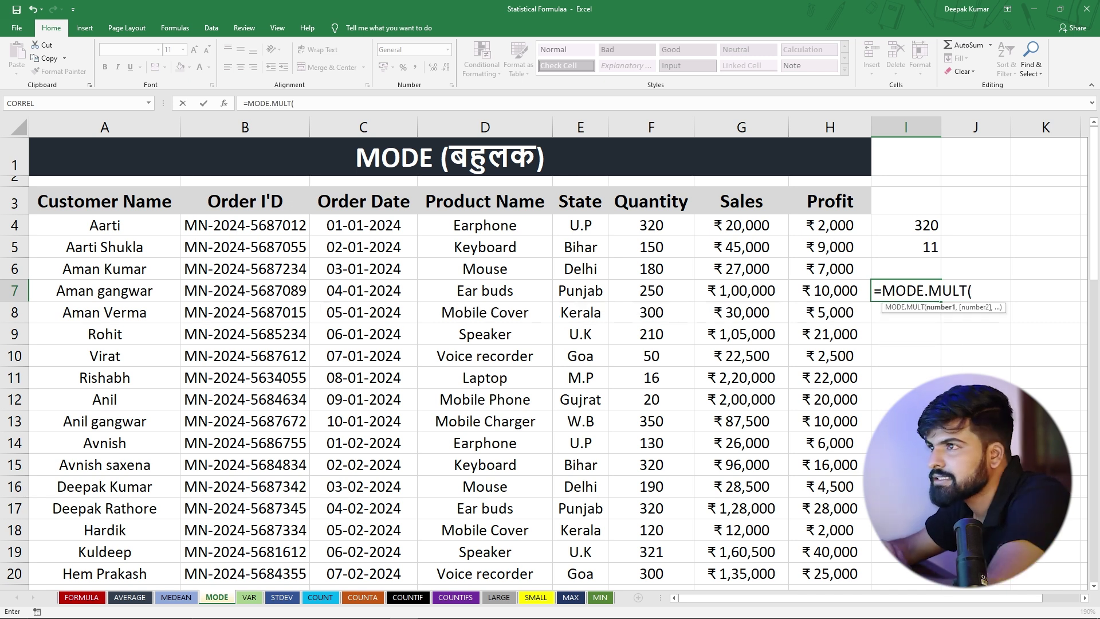
{"action": "left_click", "coordinate": [355, 225]}
{"action": "left_click_drag", "start_coordinate": [355, 225], "coordinate": [350, 368]}
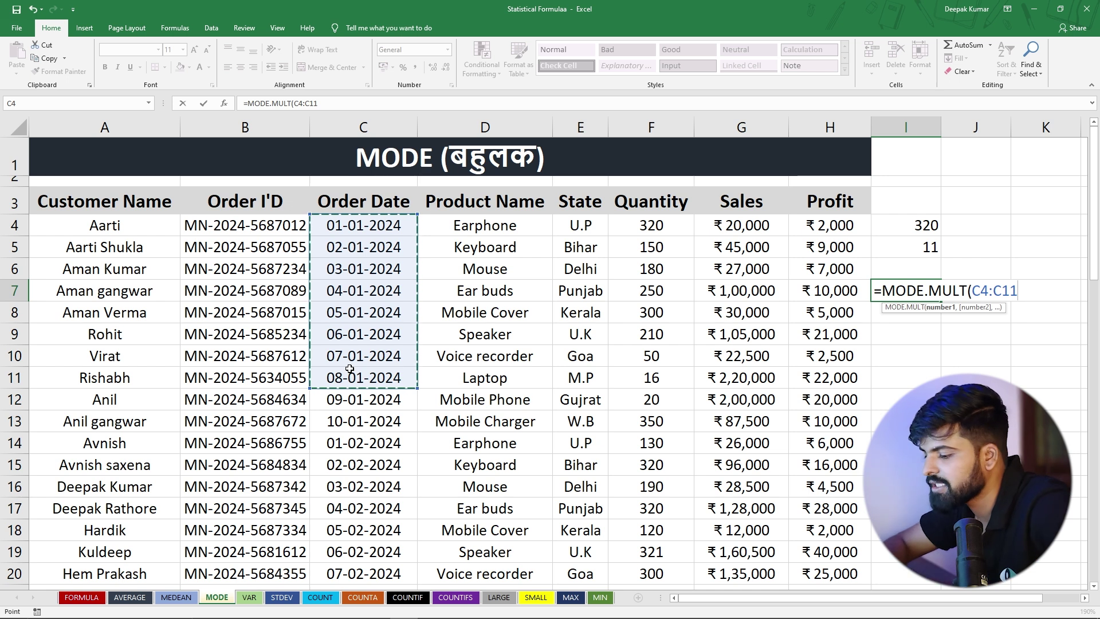
{"action": "key", "text": "Return"}
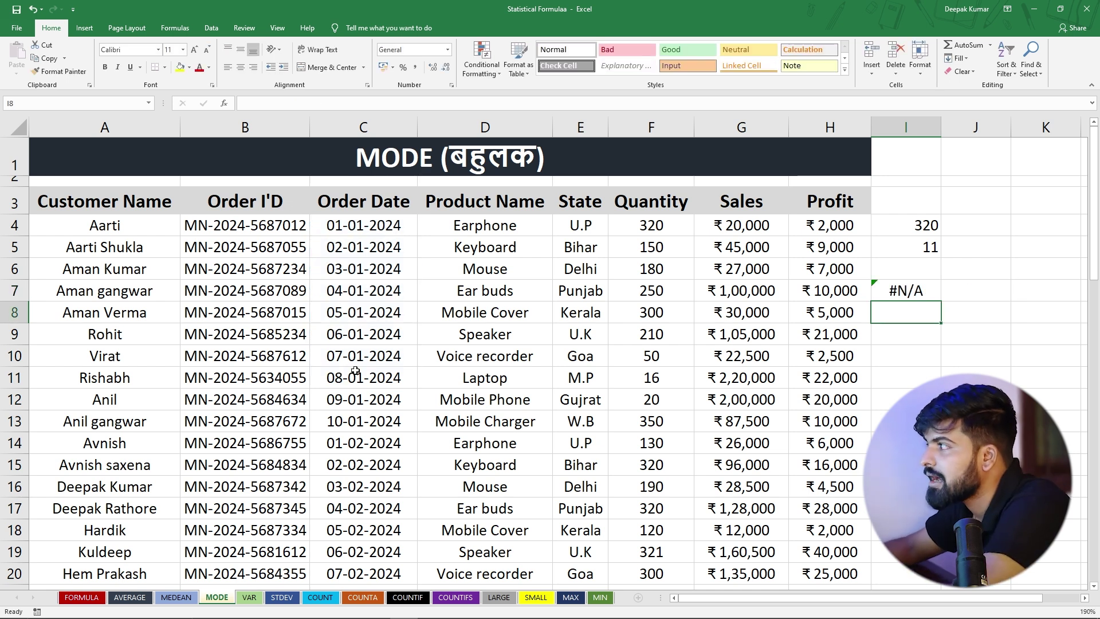
{"action": "left_click", "coordinate": [898, 295]}
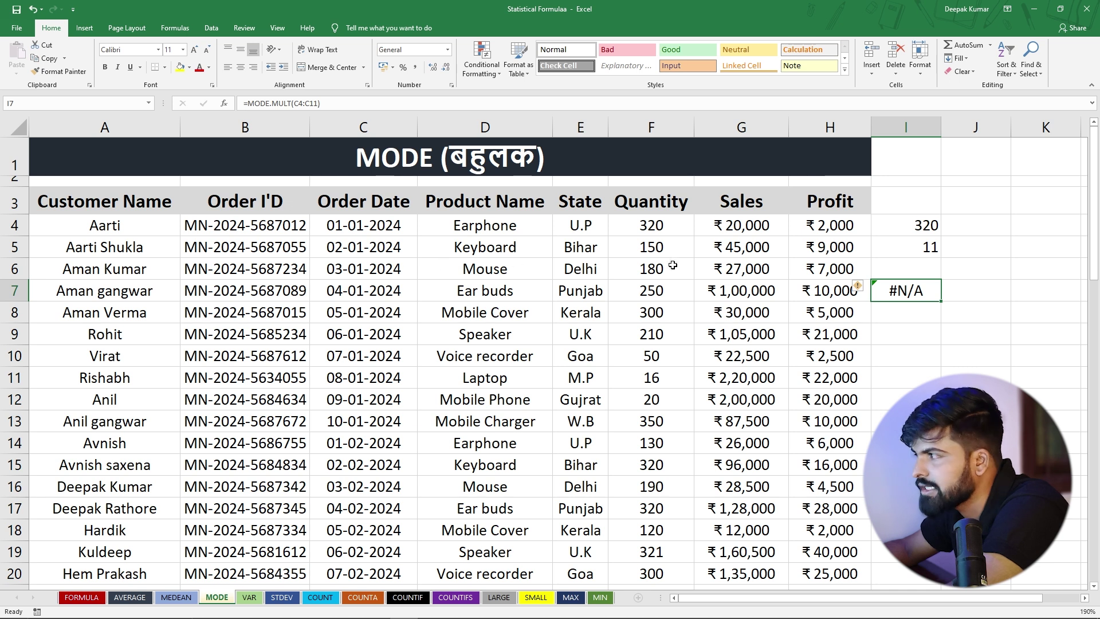
{"action": "key", "text": "Delete"}
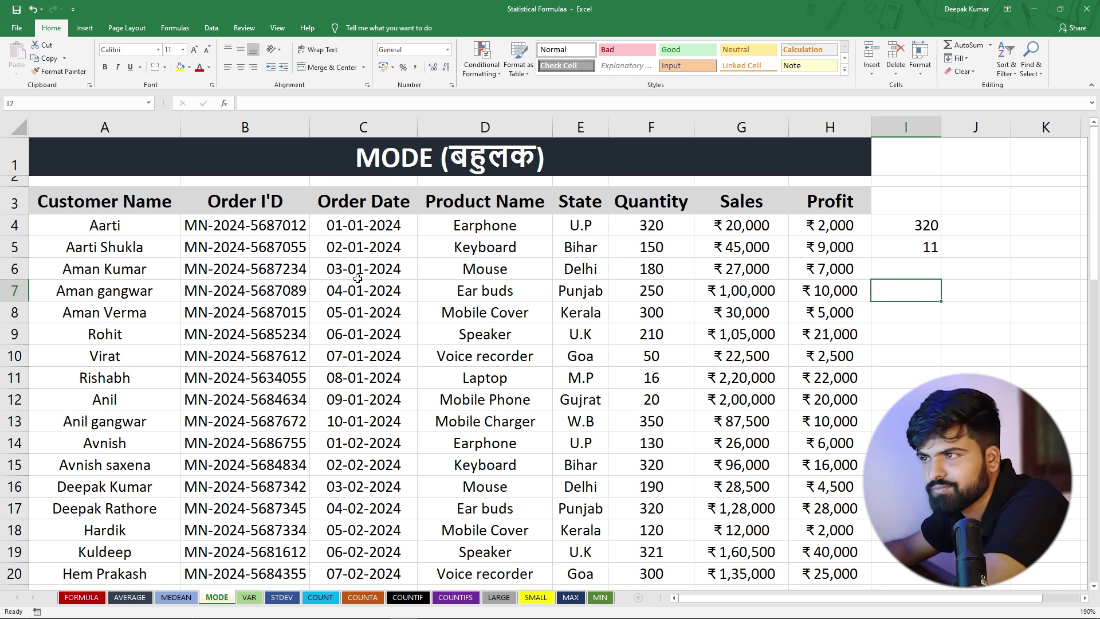
Step: Change the number format of the Order Date range C4:C59 to Number
{"action": "scroll", "coordinate": [360, 274], "scroll_direction": "down", "scroll_amount": 5}
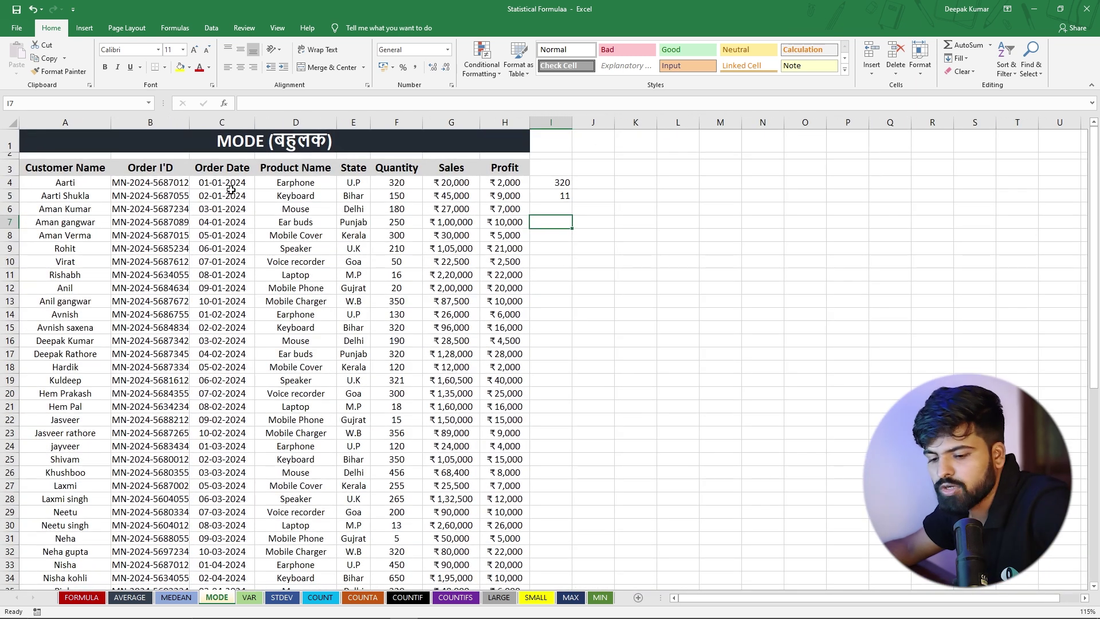
{"action": "scroll", "coordinate": [243, 197], "scroll_direction": "up", "scroll_amount": 2}
{"action": "scroll", "coordinate": [295, 165], "scroll_direction": "up", "scroll_amount": 1}
{"action": "left_click_drag", "start_coordinate": [295, 201], "coordinate": [274, 573]}
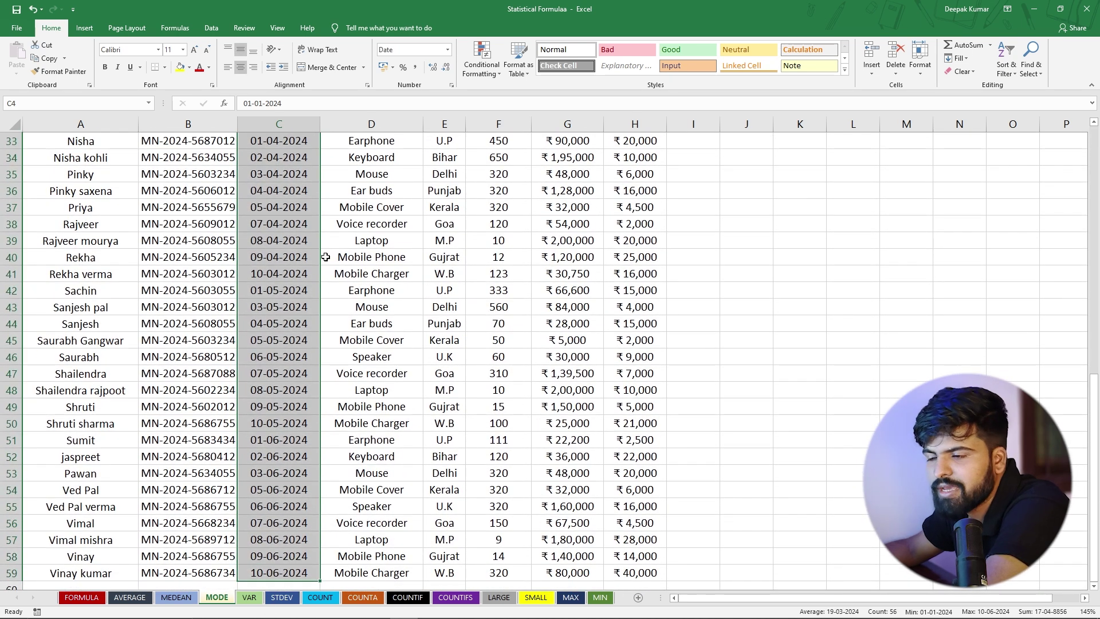
{"action": "scroll", "coordinate": [352, 224], "scroll_direction": "up", "scroll_amount": 9}
{"action": "scroll", "coordinate": [344, 175], "scroll_direction": "up", "scroll_amount": 2}
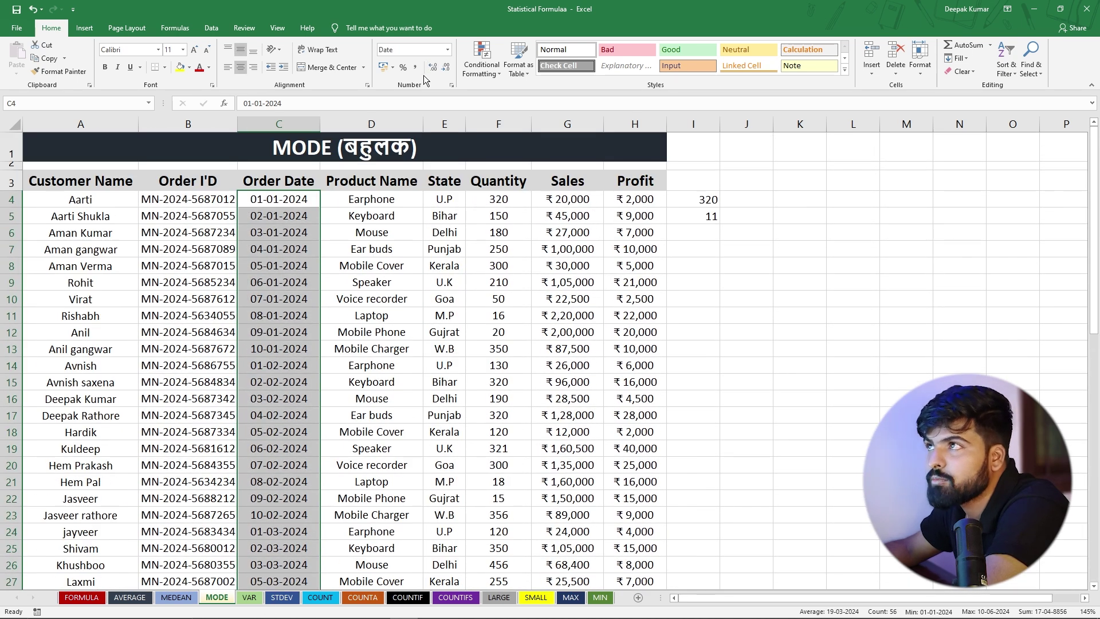
{"action": "left_click", "coordinate": [448, 50]}
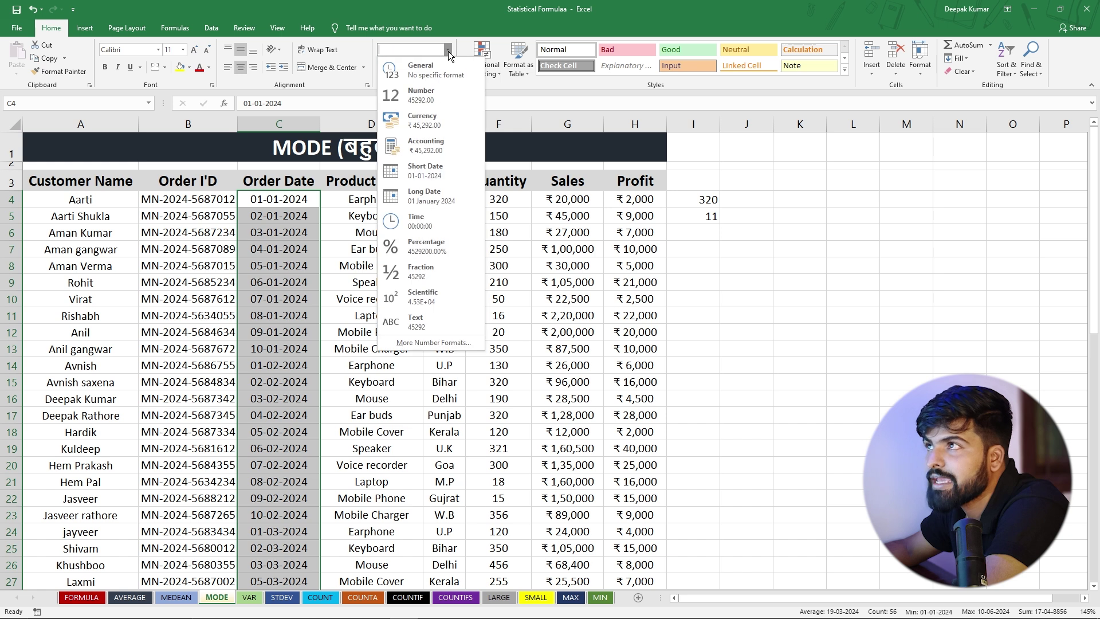
{"action": "left_click", "coordinate": [435, 92]}
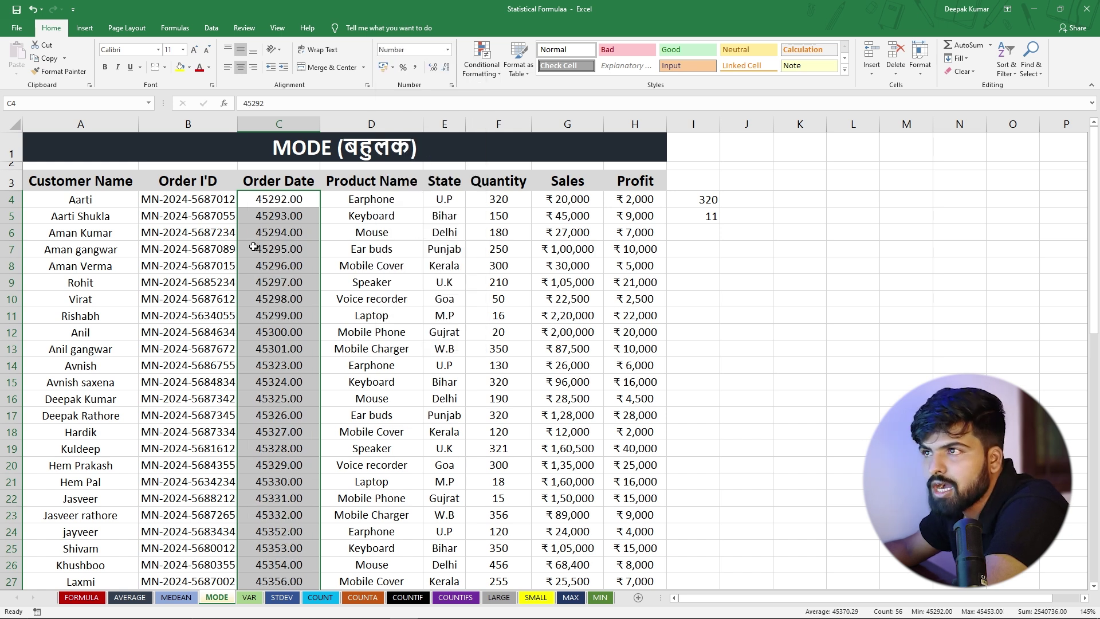
{"action": "left_click", "coordinate": [286, 247]}
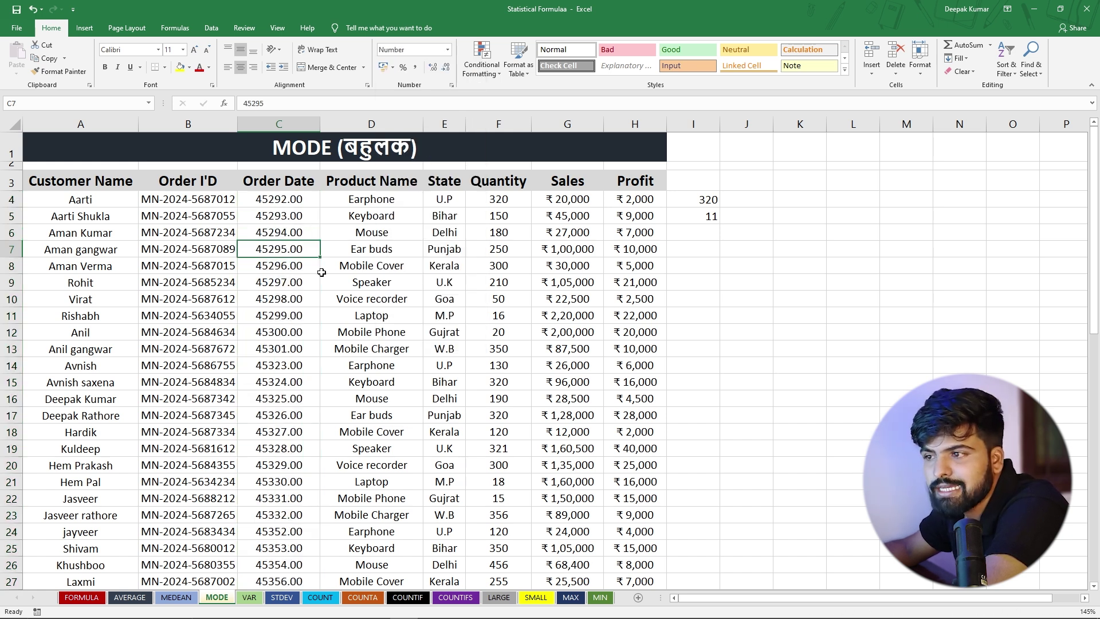
Step: Insert a blank column between Order I'D and Order Date, and select its cell C4
{"action": "scroll", "coordinate": [307, 263], "scroll_direction": "up", "scroll_amount": 2, "text": "ctrl"}
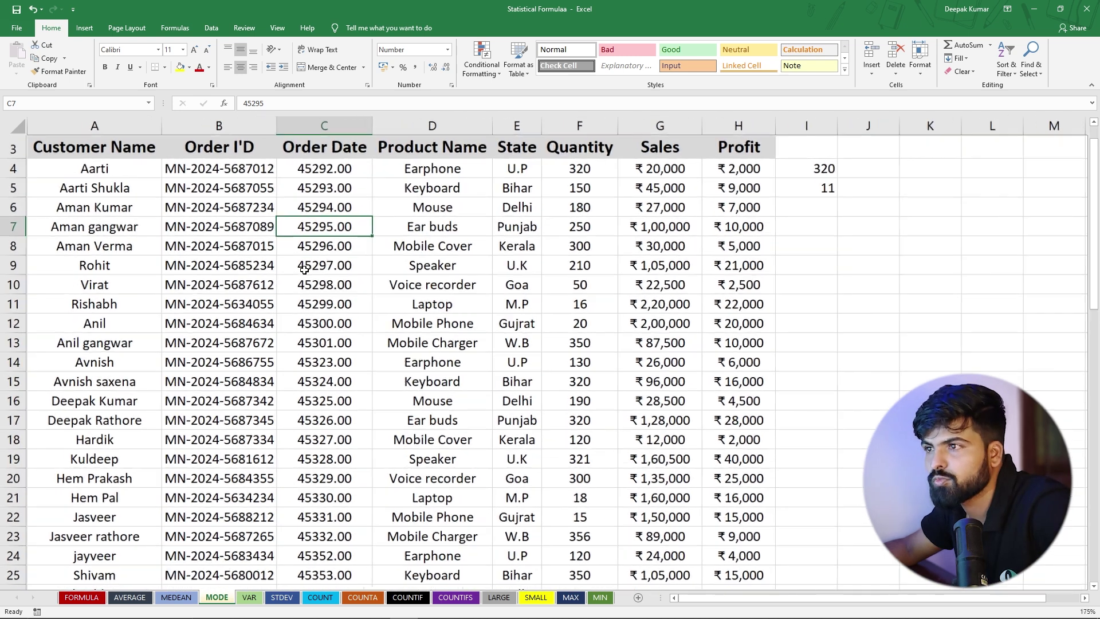
{"action": "scroll", "coordinate": [396, 247], "scroll_direction": "up", "scroll_amount": 1}
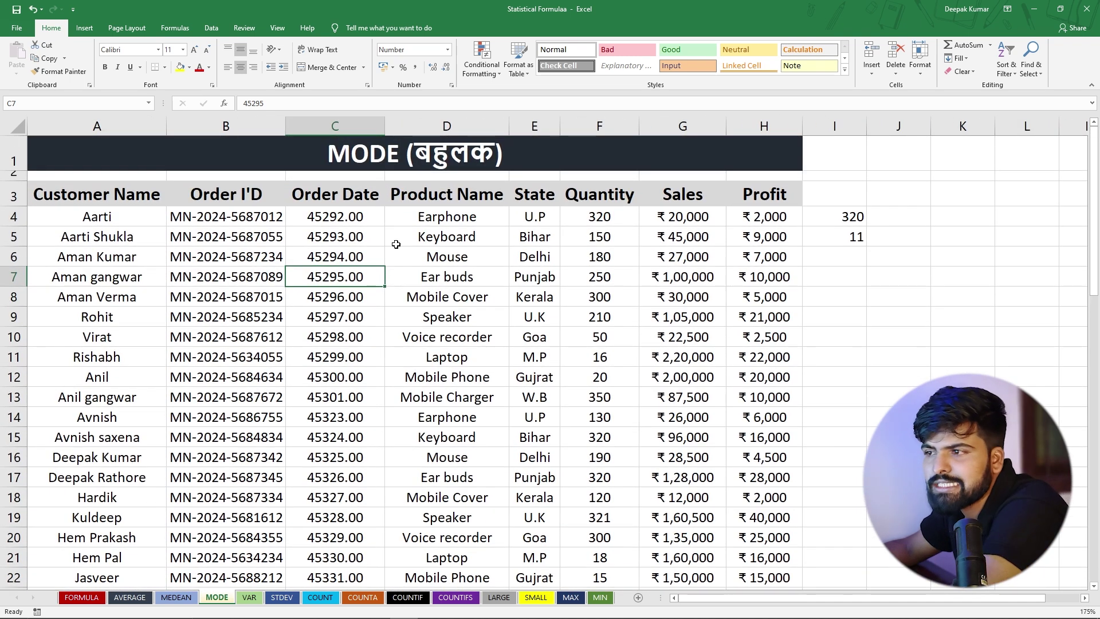
{"action": "left_click", "coordinate": [317, 216]}
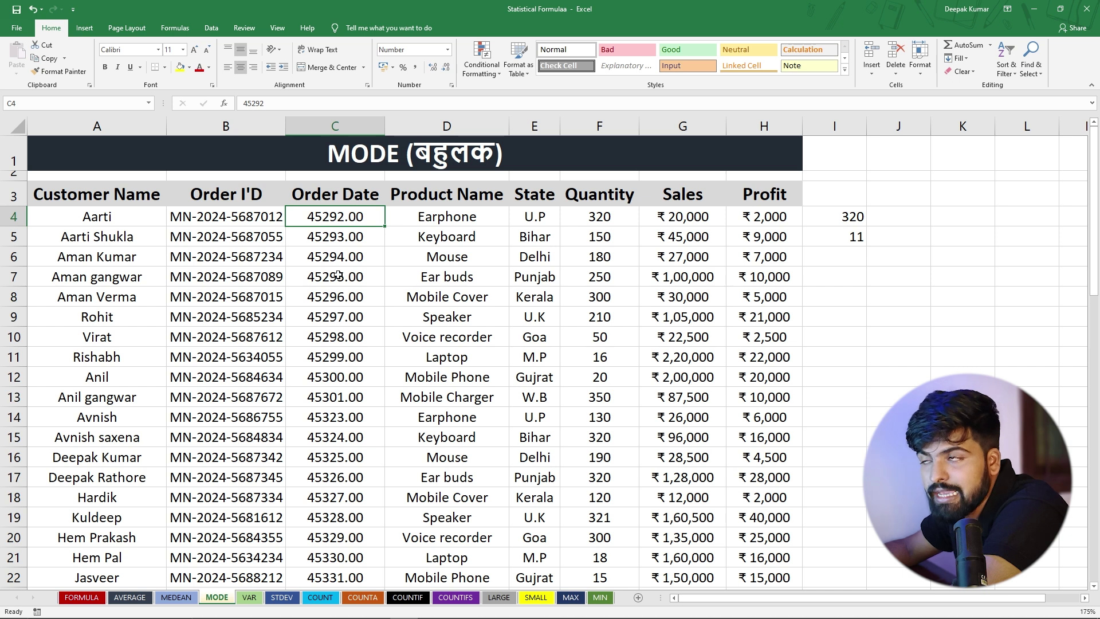
{"action": "left_click", "coordinate": [331, 259]}
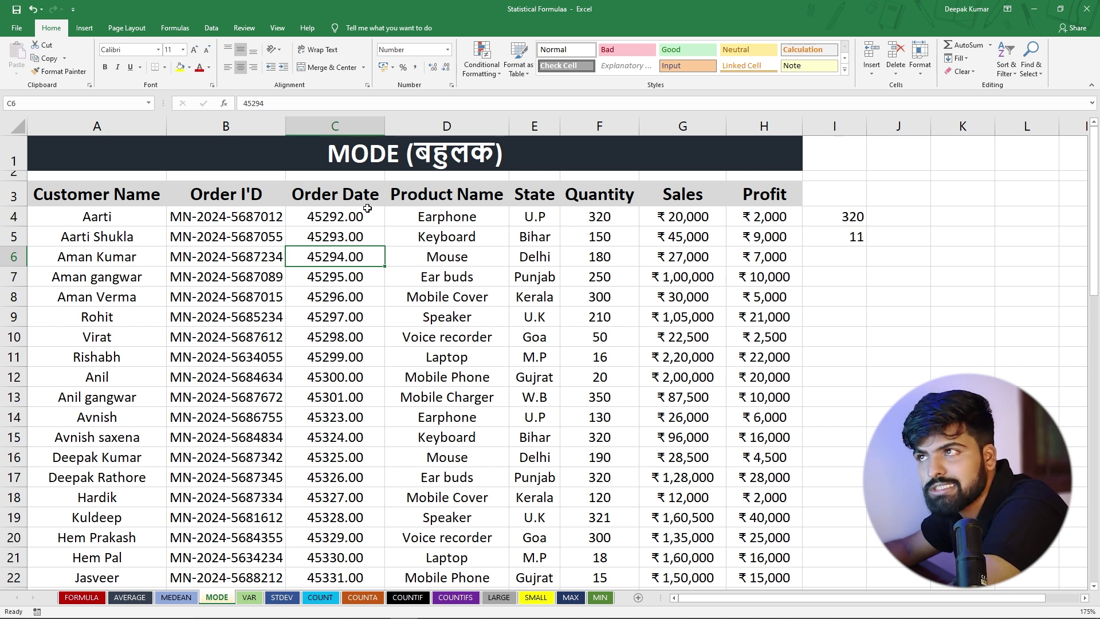
{"action": "right_click", "coordinate": [338, 128]}
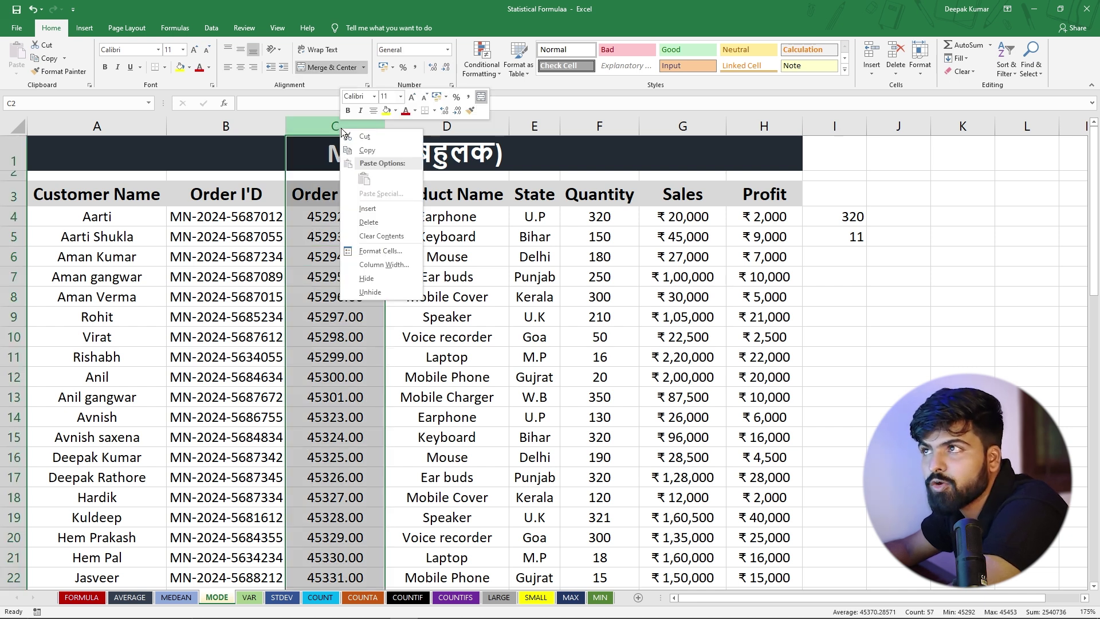
{"action": "left_click", "coordinate": [377, 207]}
{"action": "left_click", "coordinate": [351, 221]}
{"action": "left_click", "coordinate": [351, 221]}
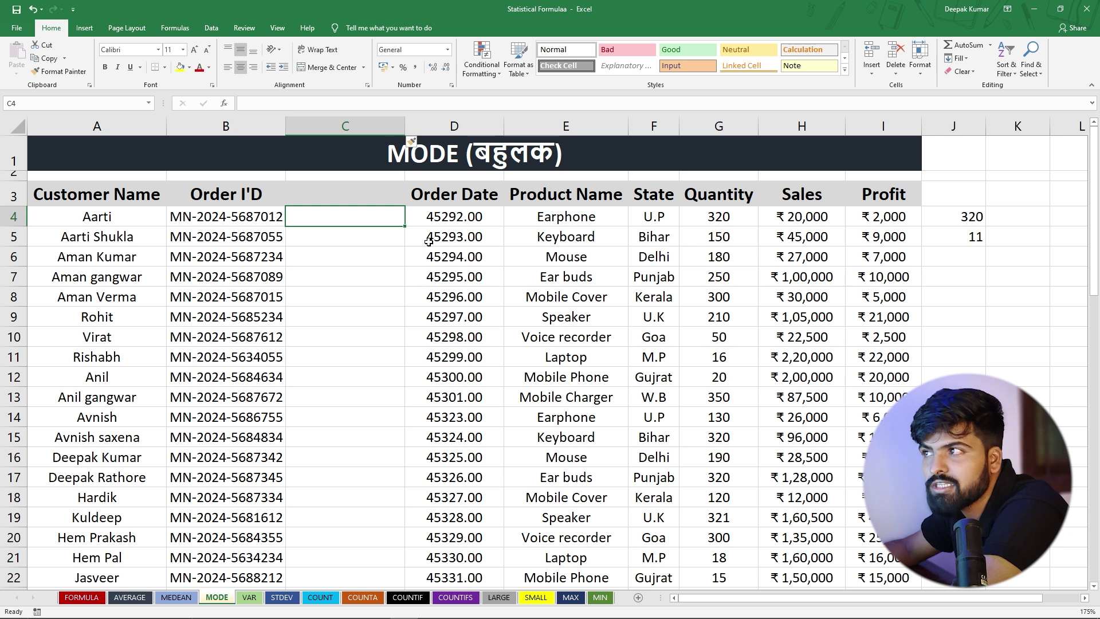
Step: Copy the Order Date values D4:D59 and paste them as values only into the blank column starting at C4
{"action": "left_click", "coordinate": [452, 217]}
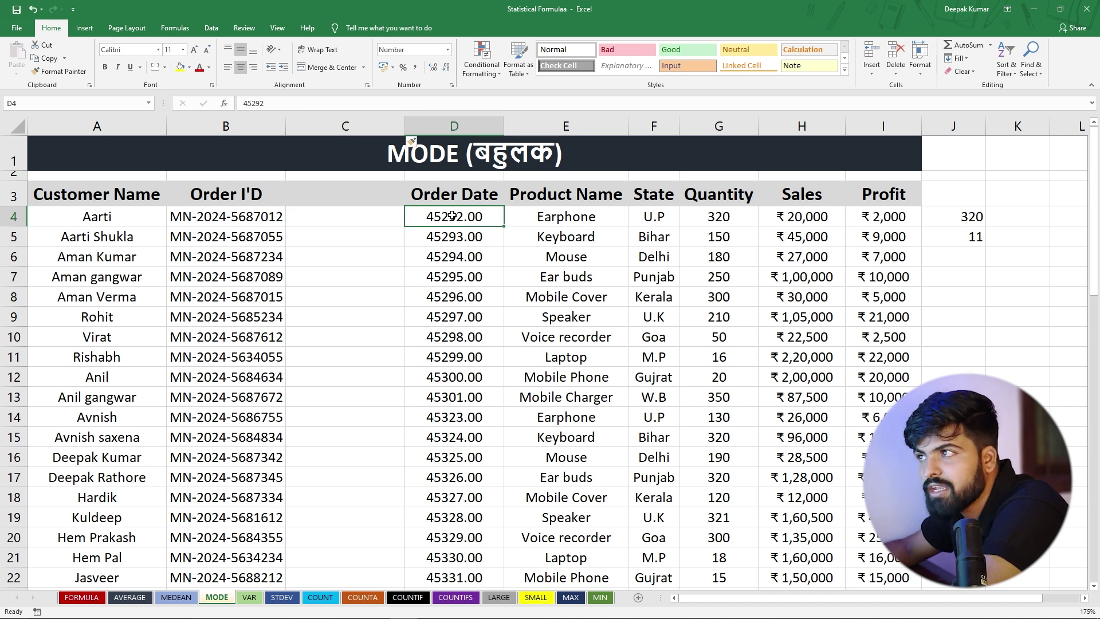
{"action": "left_click_drag", "start_coordinate": [451, 216], "coordinate": [467, 462]}
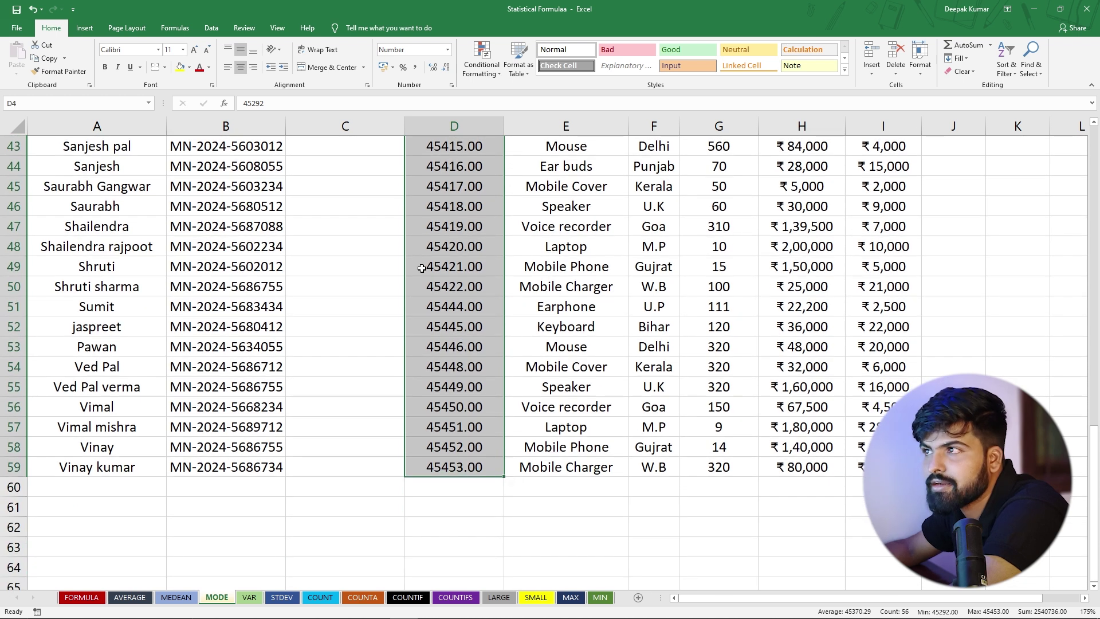
{"action": "left_click", "coordinate": [54, 59]}
{"action": "scroll", "coordinate": [329, 217], "scroll_direction": "up", "scroll_amount": 14}
{"action": "left_click", "coordinate": [329, 216]}
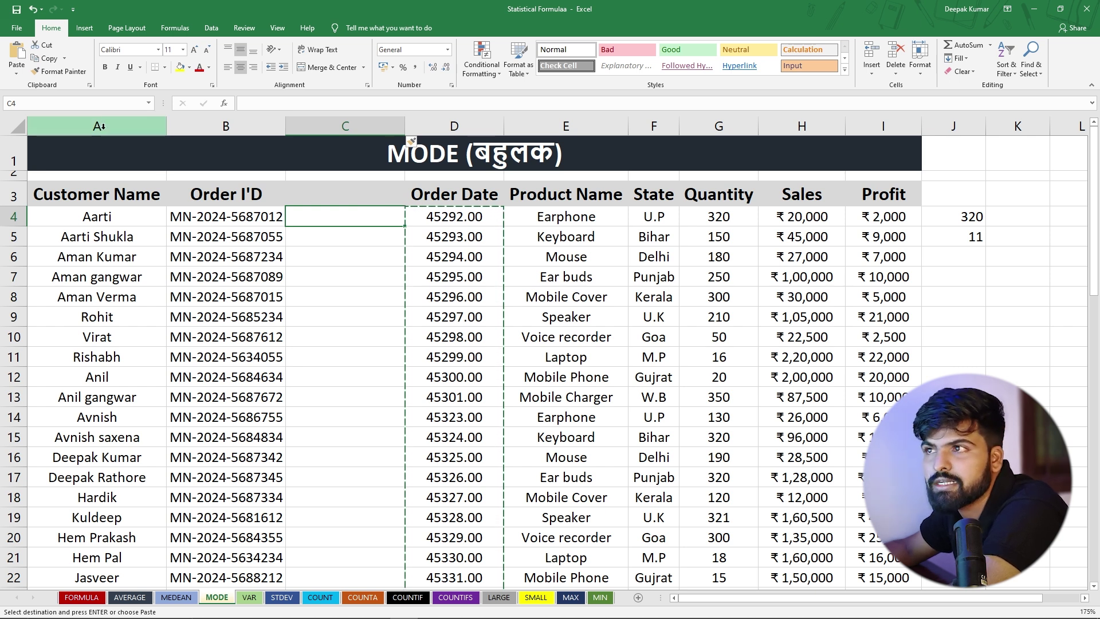
{"action": "left_click", "coordinate": [17, 72]}
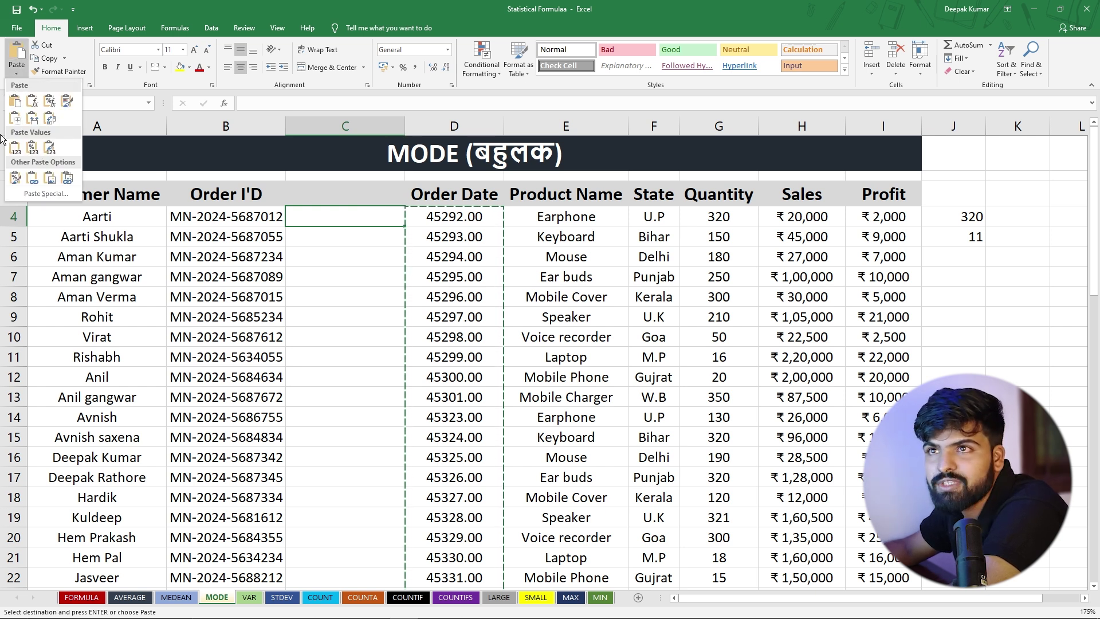
{"action": "left_click", "coordinate": [41, 194]}
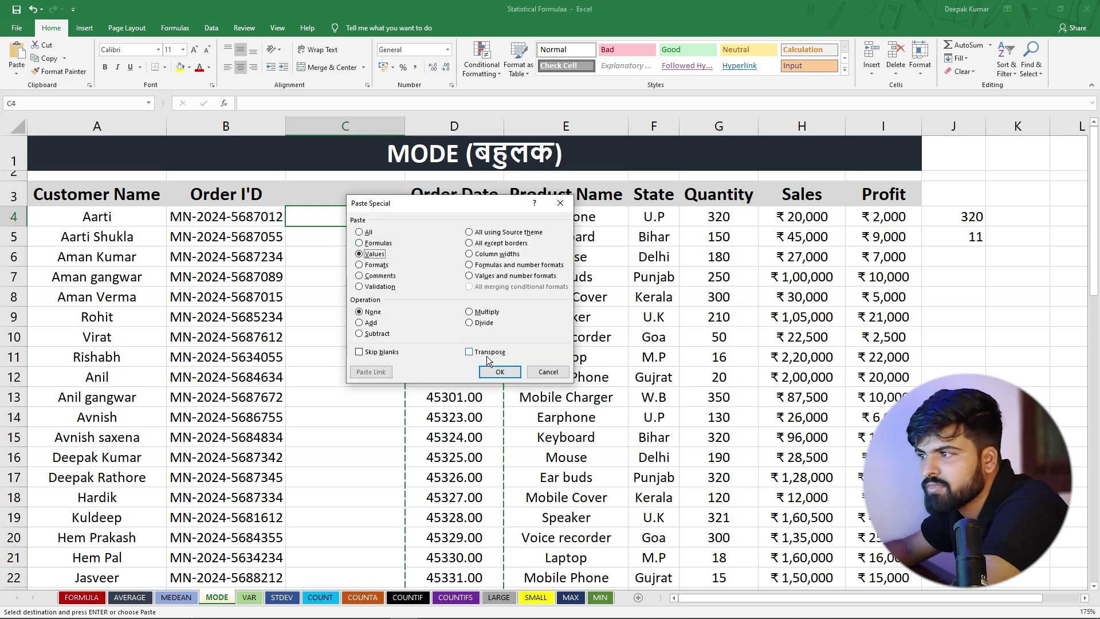
{"action": "left_click", "coordinate": [499, 372]}
{"action": "left_click", "coordinate": [344, 277]}
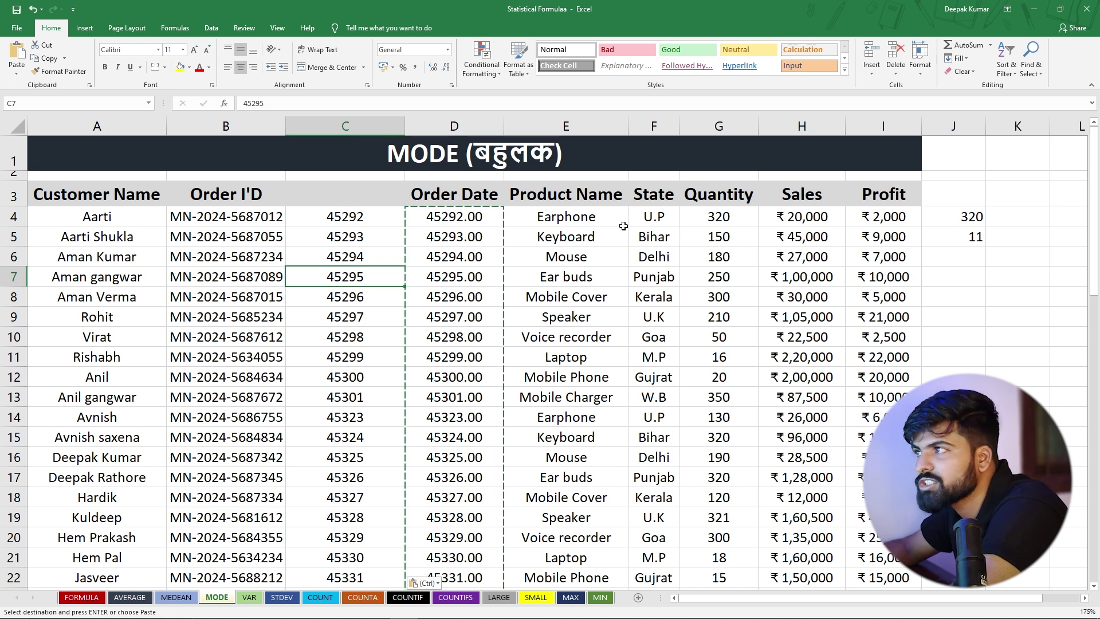
{"action": "left_click", "coordinate": [956, 256]}
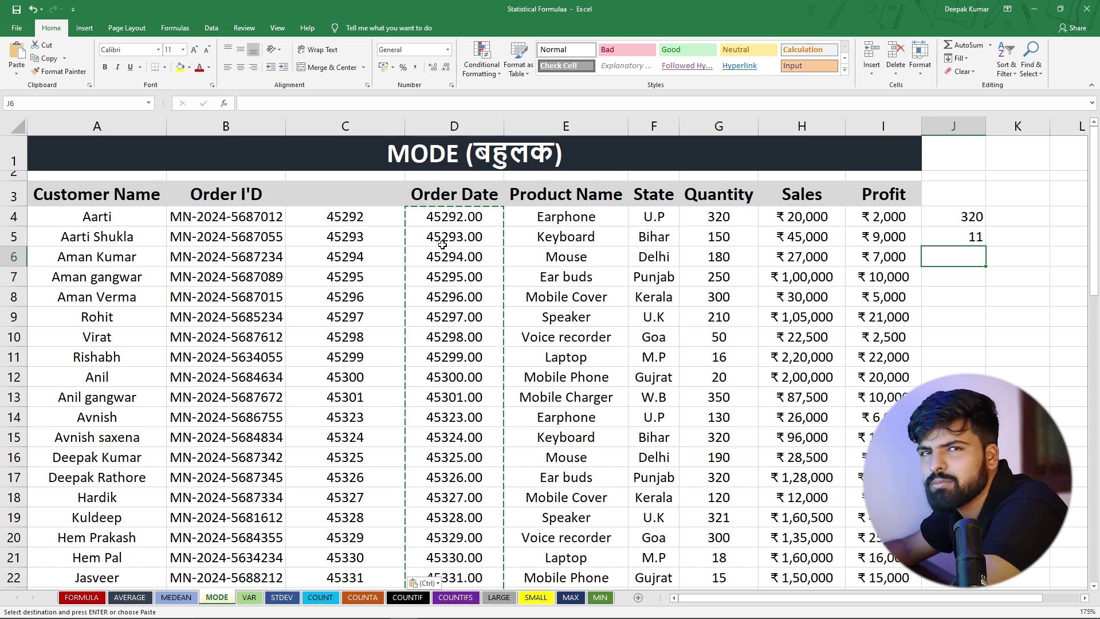
Step: Copy the date number in C7 over cells C16, C30 and C37 to create repeated values
{"action": "left_click", "coordinate": [351, 279]}
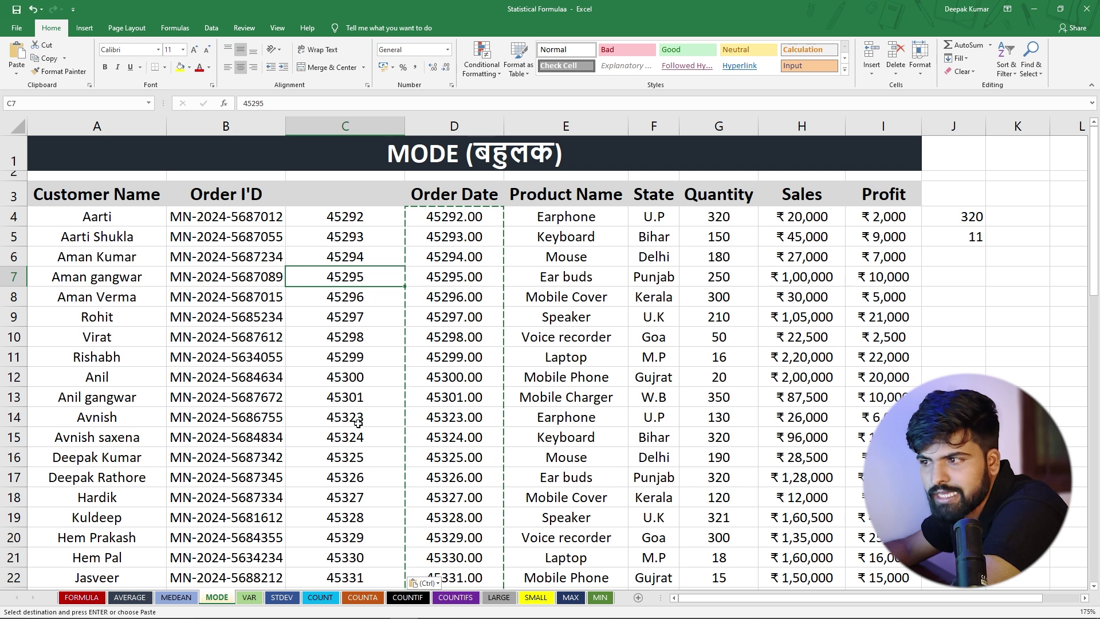
{"action": "scroll", "coordinate": [353, 355], "scroll_direction": "down", "scroll_amount": 6}
{"action": "scroll", "coordinate": [354, 355], "scroll_direction": "up", "scroll_amount": 4}
{"action": "scroll", "coordinate": [354, 355], "scroll_direction": "up", "scroll_amount": 2}
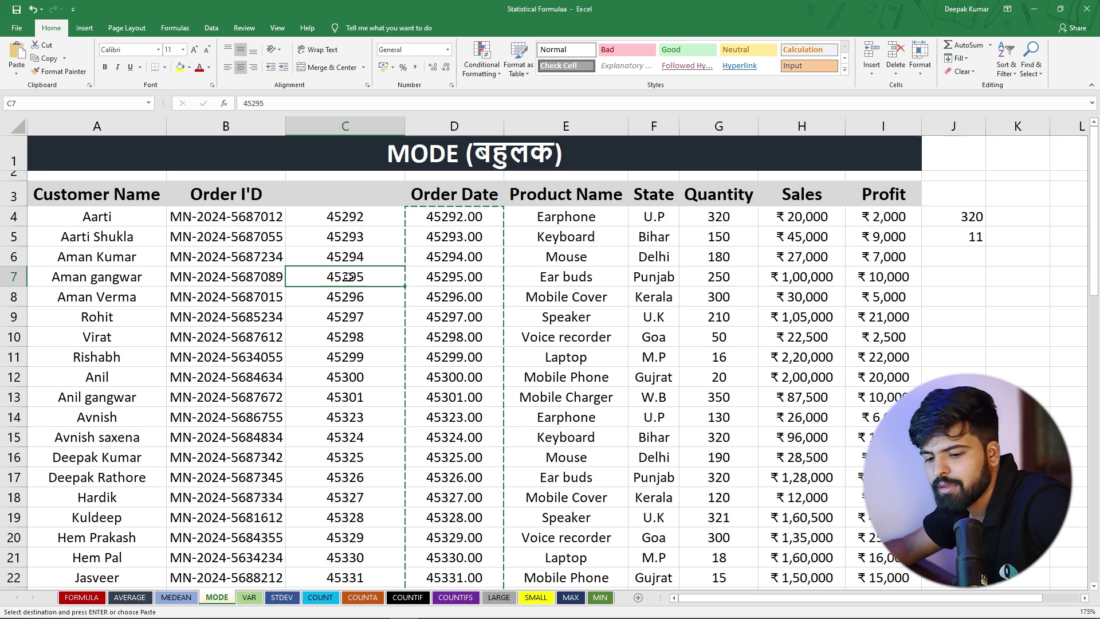
{"action": "key", "text": "ctrl+c"}
{"action": "scroll", "coordinate": [343, 309], "scroll_direction": "down", "scroll_amount": 2}
{"action": "left_click", "coordinate": [339, 332]}
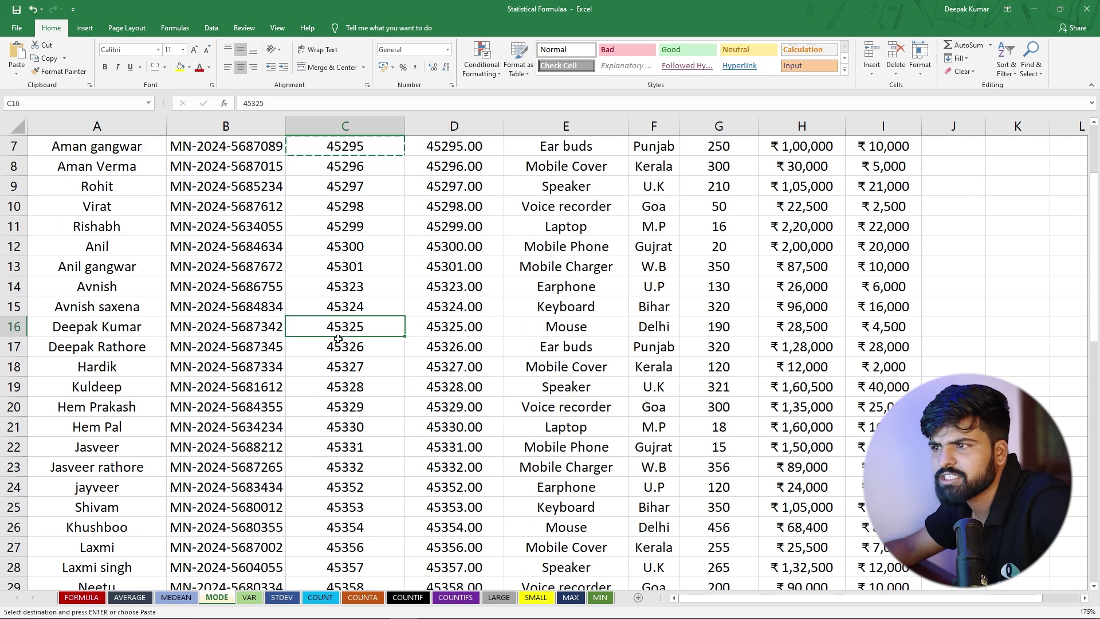
{"action": "key", "text": "ctrl+v"}
{"action": "scroll", "coordinate": [343, 356], "scroll_direction": "down", "scroll_amount": 4}
{"action": "left_click", "coordinate": [346, 368]}
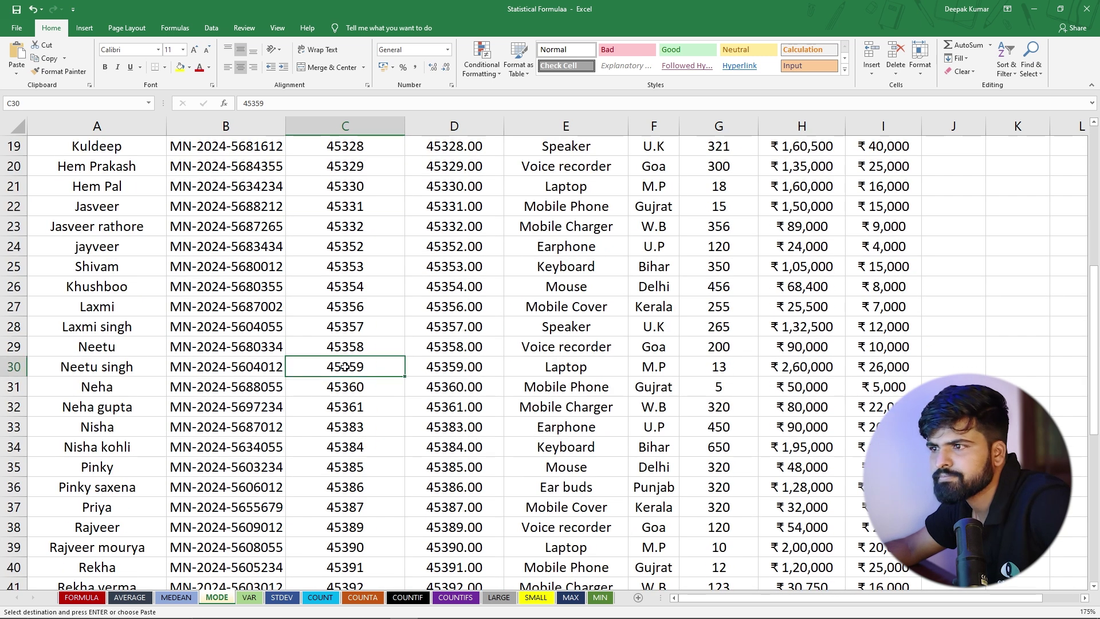
{"action": "key", "text": "ctrl+v"}
{"action": "left_click", "coordinate": [346, 508]}
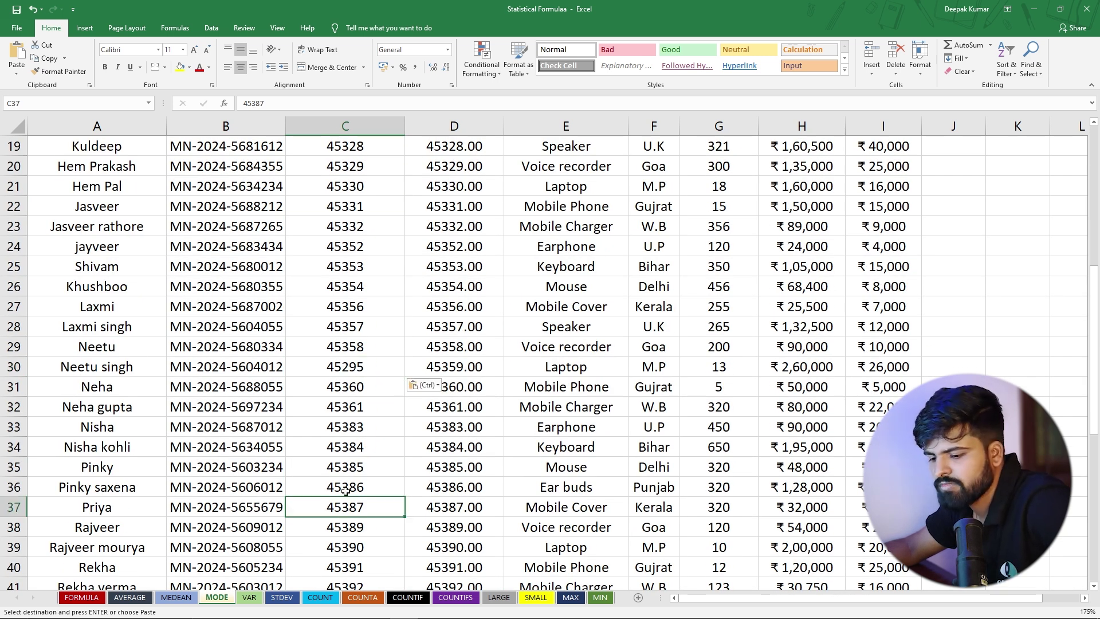
{"action": "key", "text": "ctrl+v"}
{"action": "scroll", "coordinate": [334, 371], "scroll_direction": "up", "scroll_amount": 1}
{"action": "scroll", "coordinate": [334, 371], "scroll_direction": "up", "scroll_amount": 6}
{"action": "left_click", "coordinate": [294, 275]}
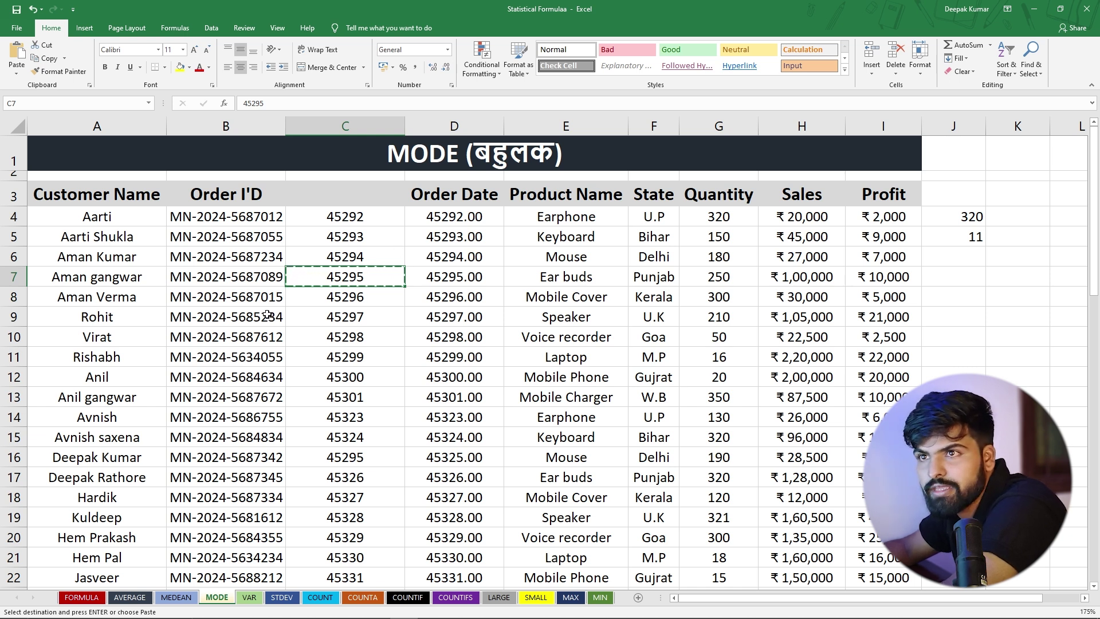
Step: Enter the formula =MODE.MULT(C4:C59) in cell J6 to find the most frequent order date
{"action": "scroll", "coordinate": [268, 315], "scroll_direction": "down", "scroll_amount": 18}
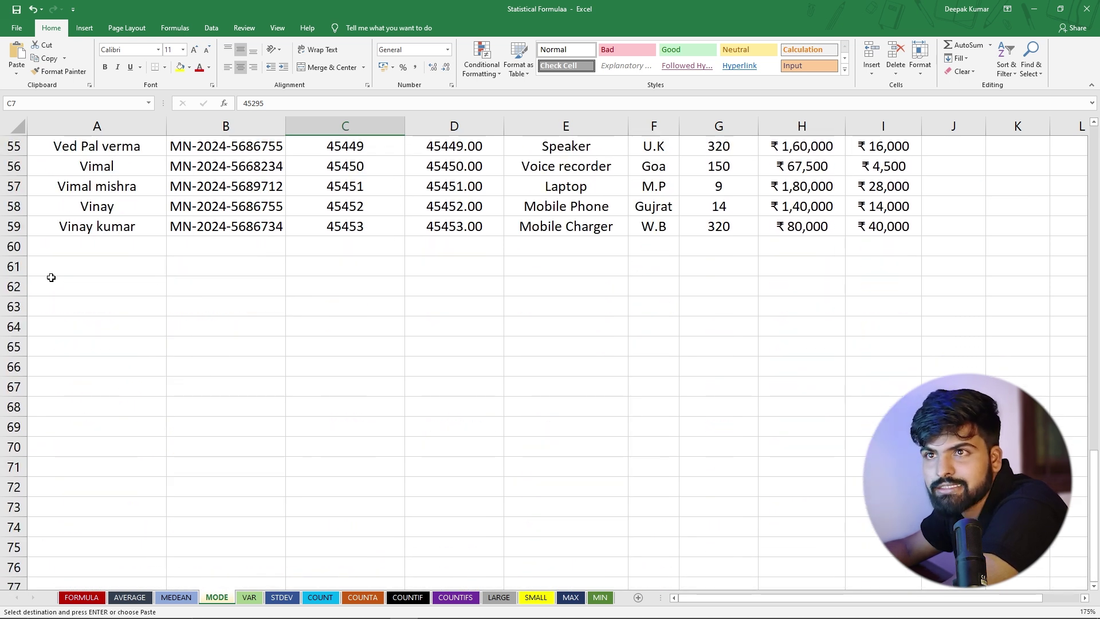
{"action": "scroll", "coordinate": [194, 232], "scroll_direction": "up", "scroll_amount": 14}
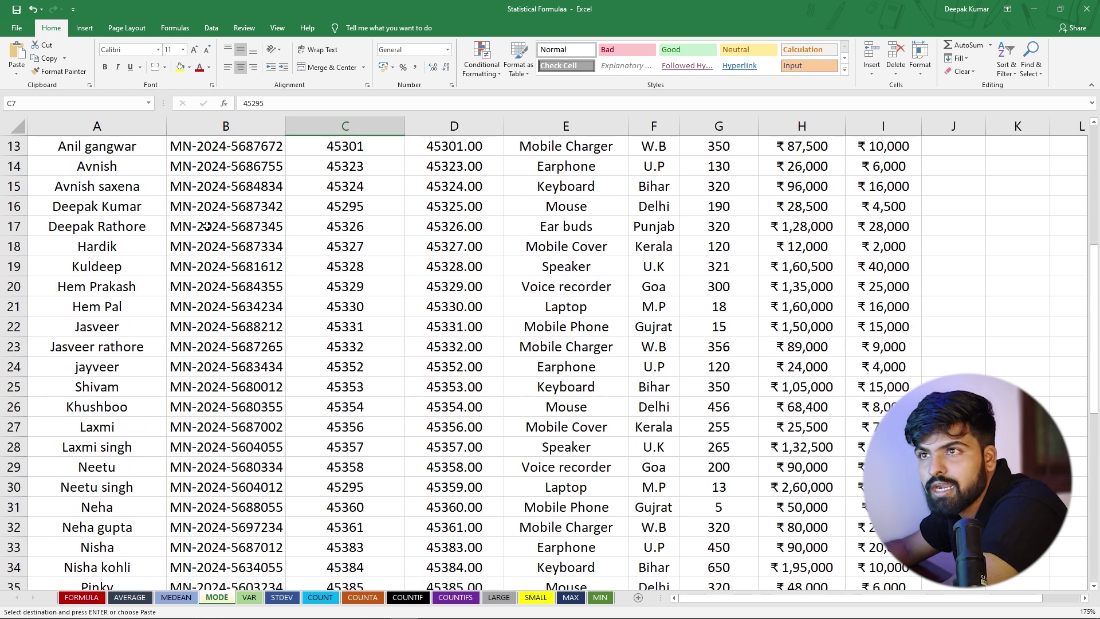
{"action": "scroll", "coordinate": [207, 226], "scroll_direction": "up", "scroll_amount": 4}
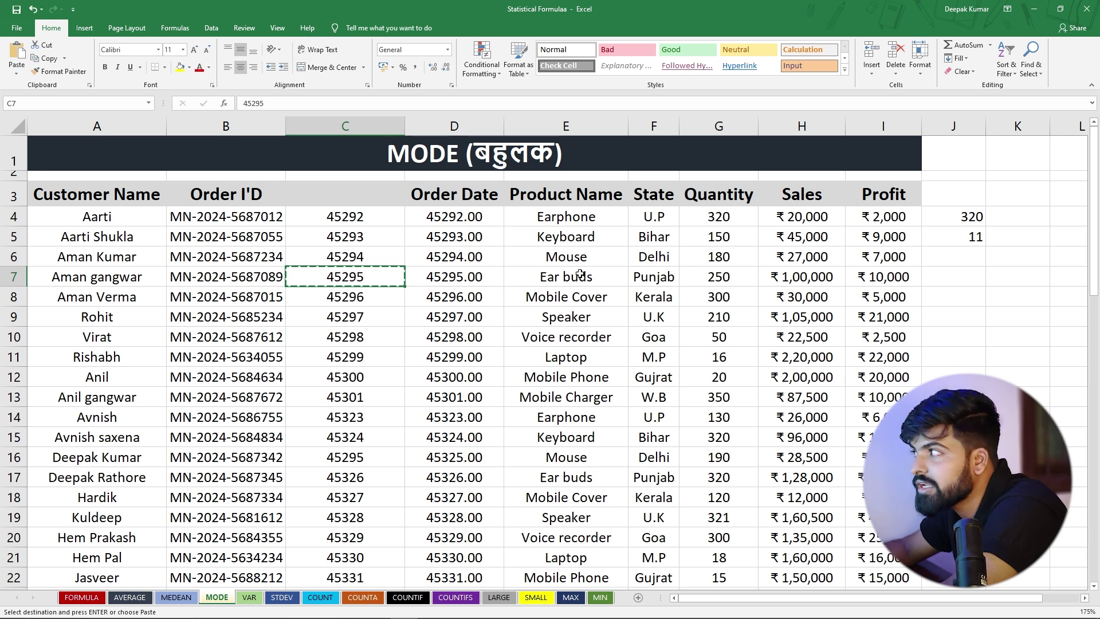
{"action": "left_click", "coordinate": [933, 257]}
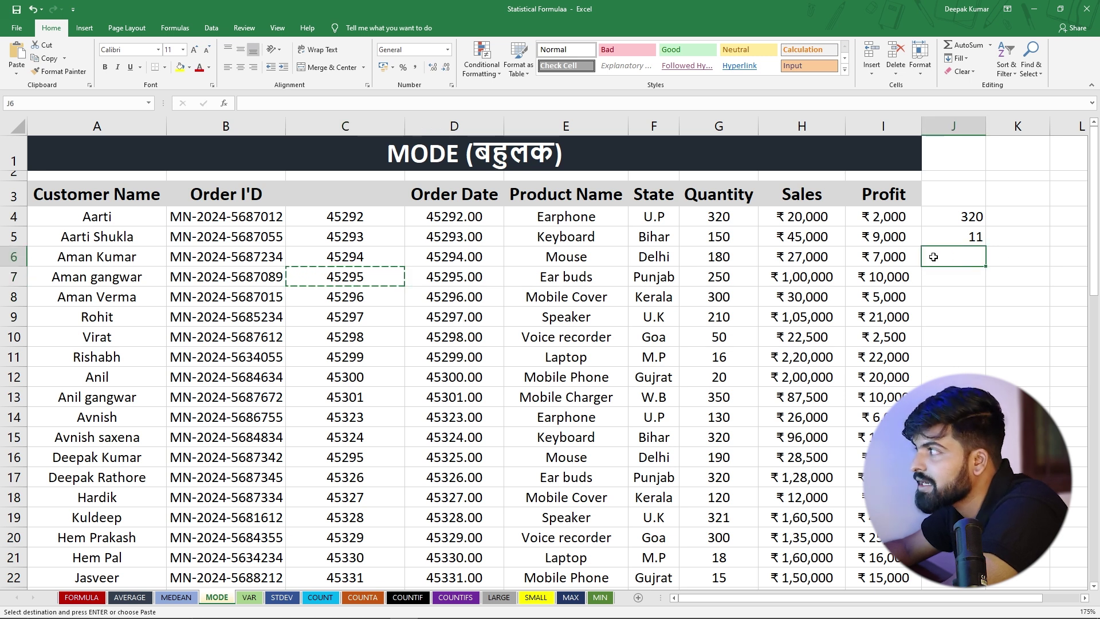
{"action": "type", "text": "=mode"}
{"action": "double_click", "coordinate": [943, 290]}
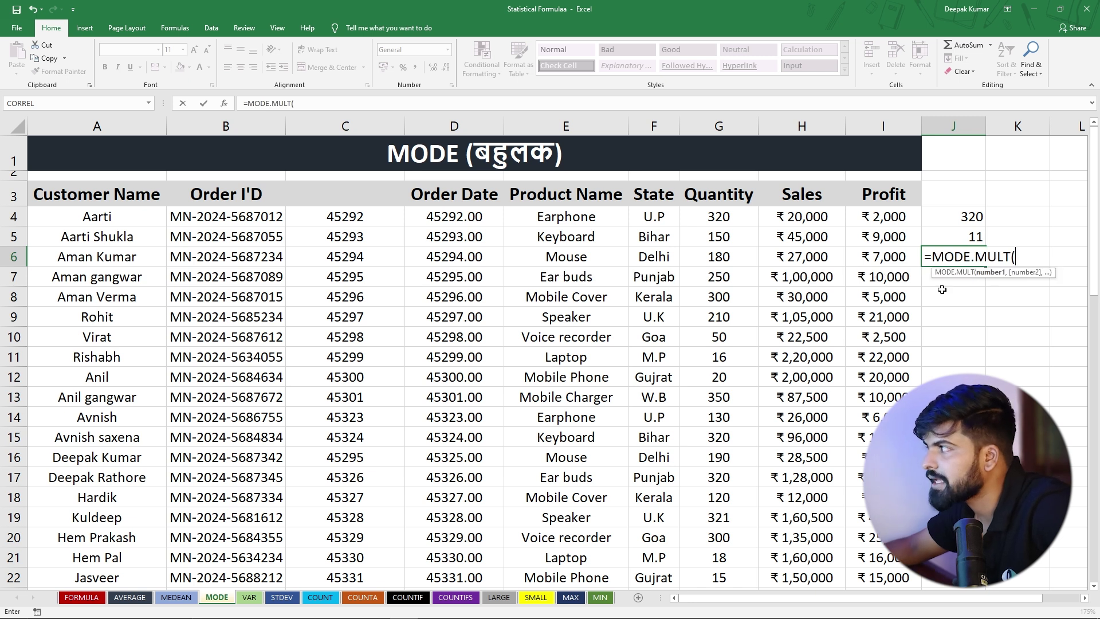
{"action": "left_click_drag", "start_coordinate": [346, 217], "coordinate": [349, 570]}
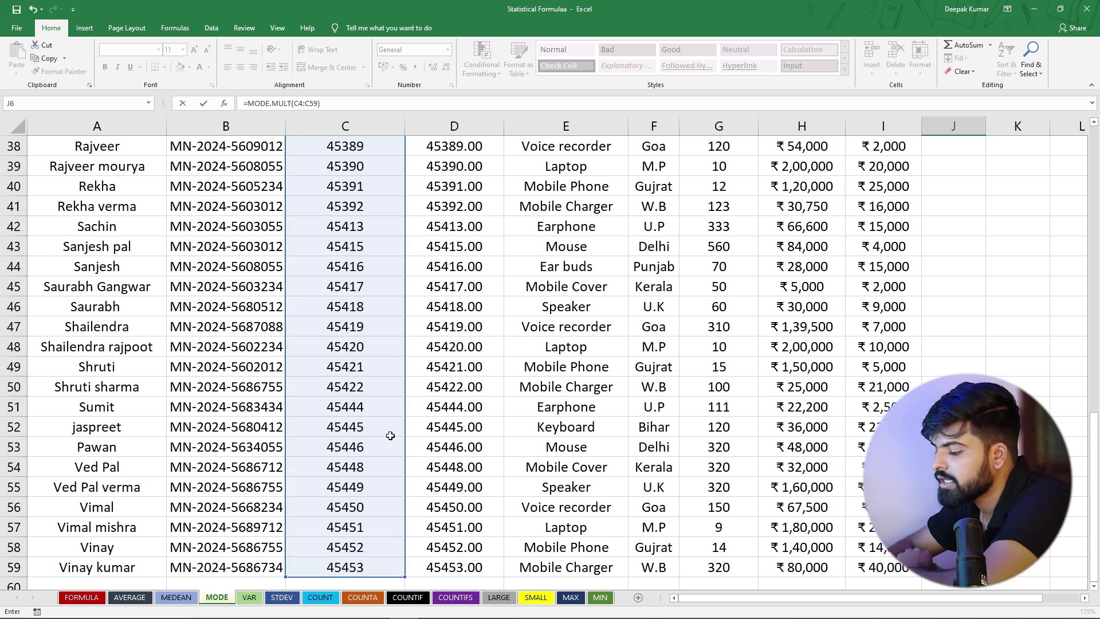
{"action": "key", "text": "Escape"}
{"action": "scroll", "coordinate": [775, 293], "scroll_direction": "up", "scroll_amount": 2}
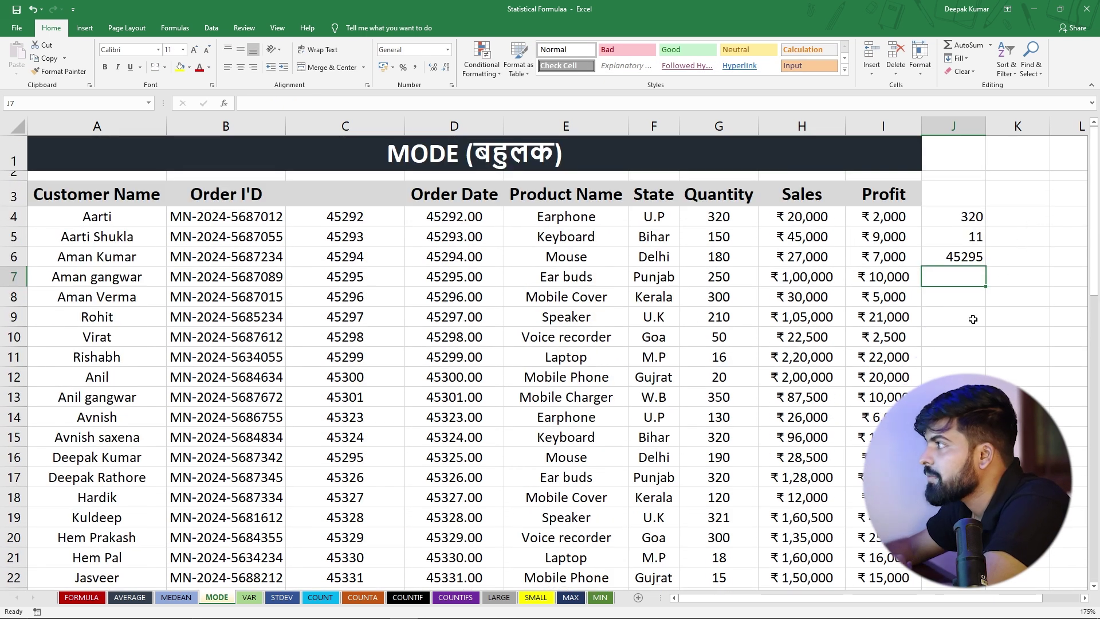
Step: Change the number format of the MODE.MULT result in J6 to Short Date
{"action": "left_click", "coordinate": [953, 260]}
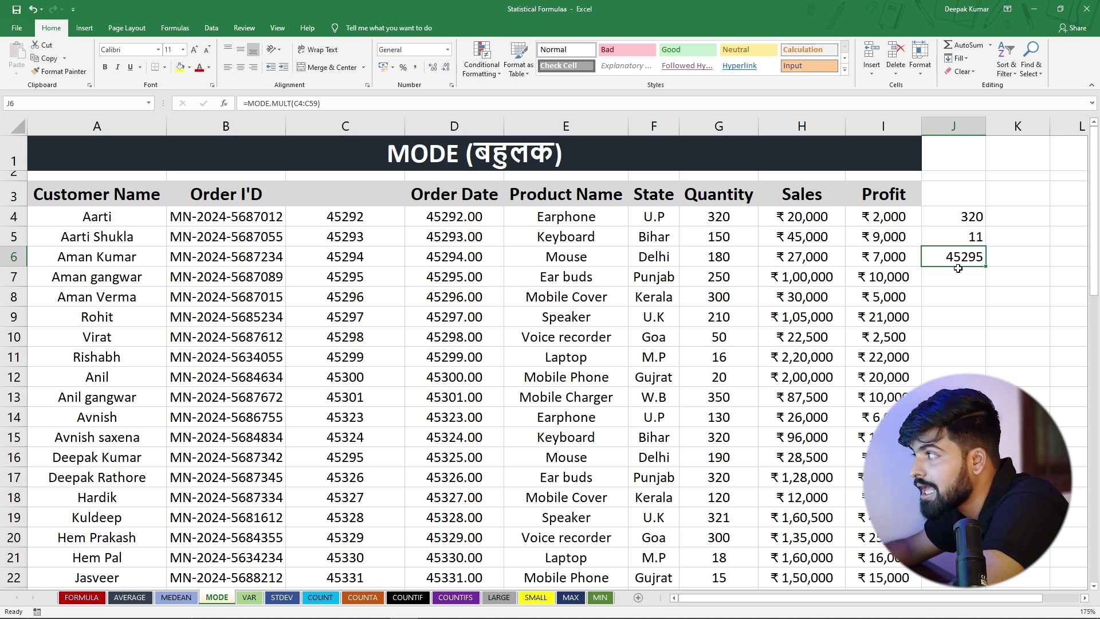
{"action": "left_click", "coordinate": [449, 50]}
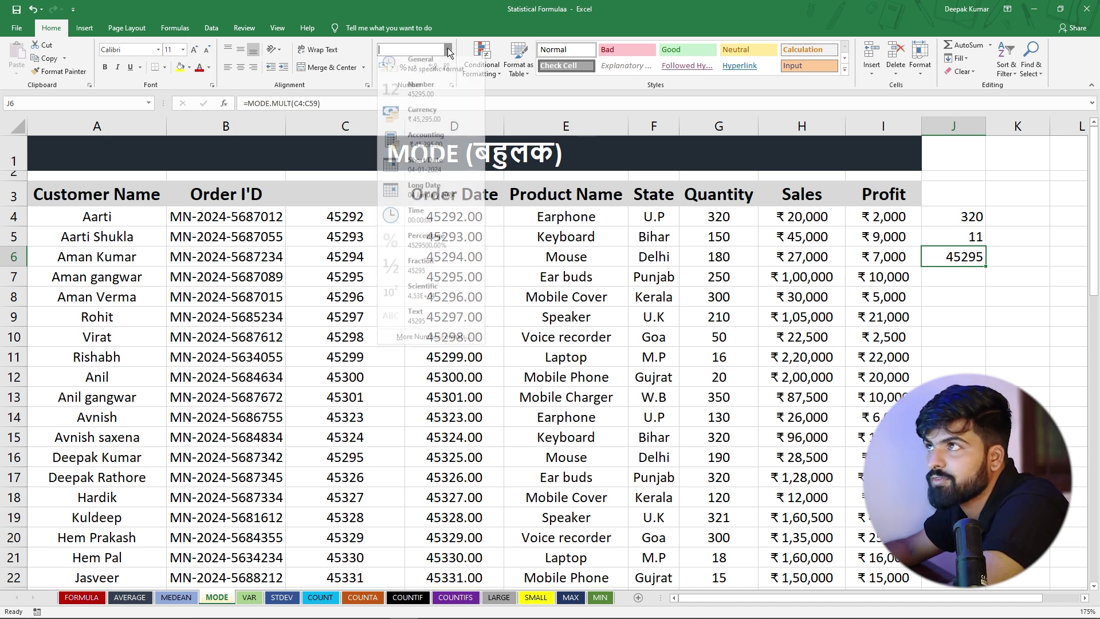
{"action": "left_click", "coordinate": [435, 170]}
{"action": "left_click", "coordinate": [948, 321]}
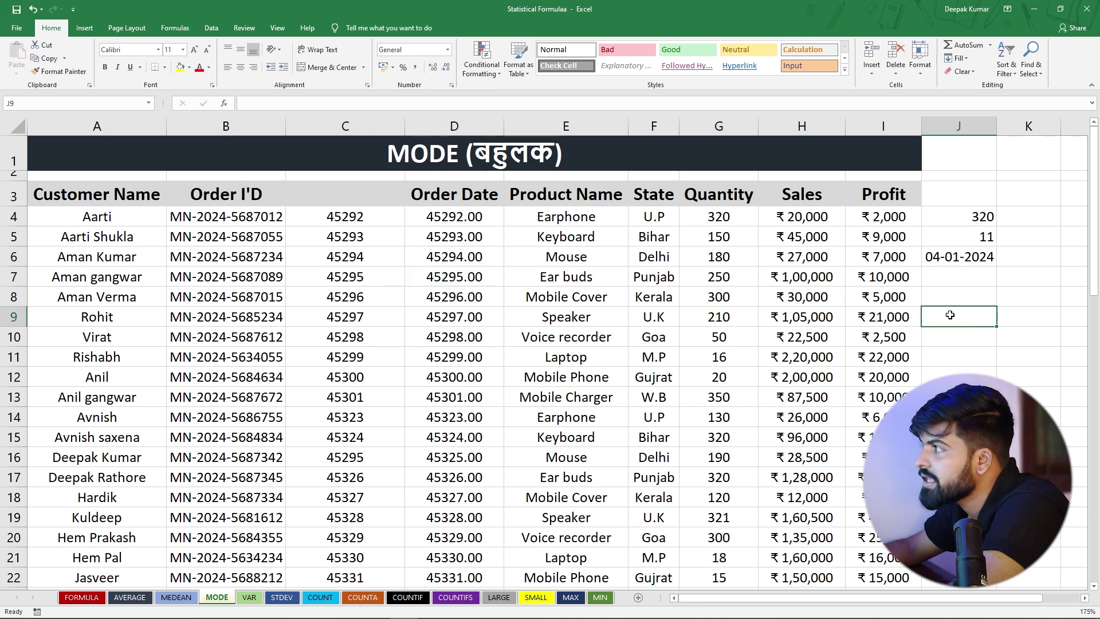
{"action": "left_click", "coordinate": [945, 257]}
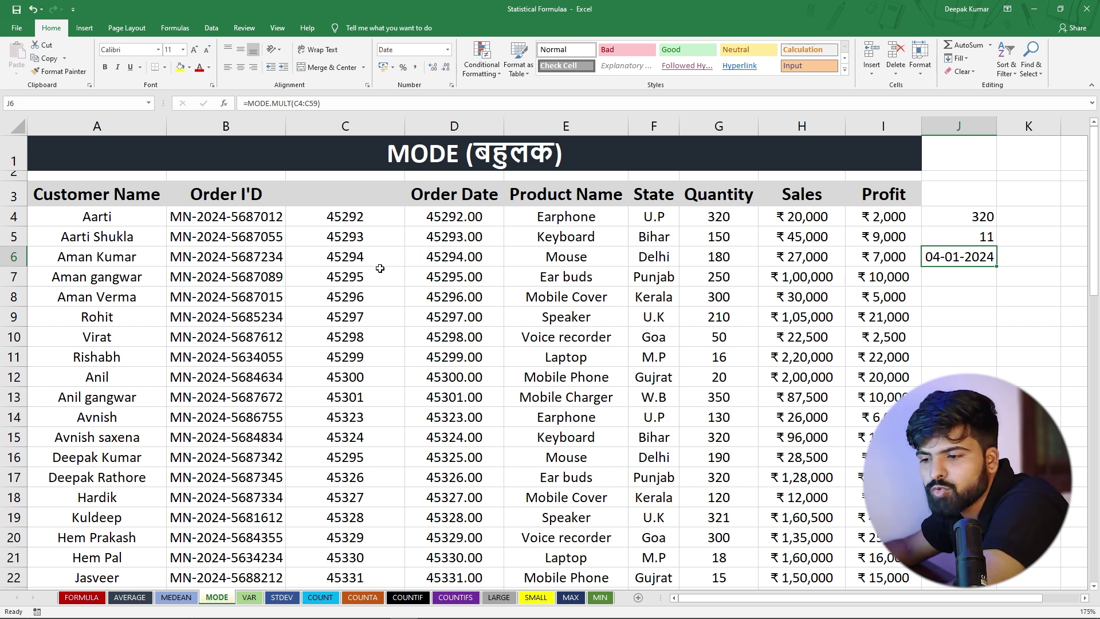
Step: Switch to the VAR sheet and examine its monthly sales figures and the sample numbers in column C
{"action": "left_click", "coordinate": [250, 597]}
{"action": "left_click", "coordinate": [283, 598]}
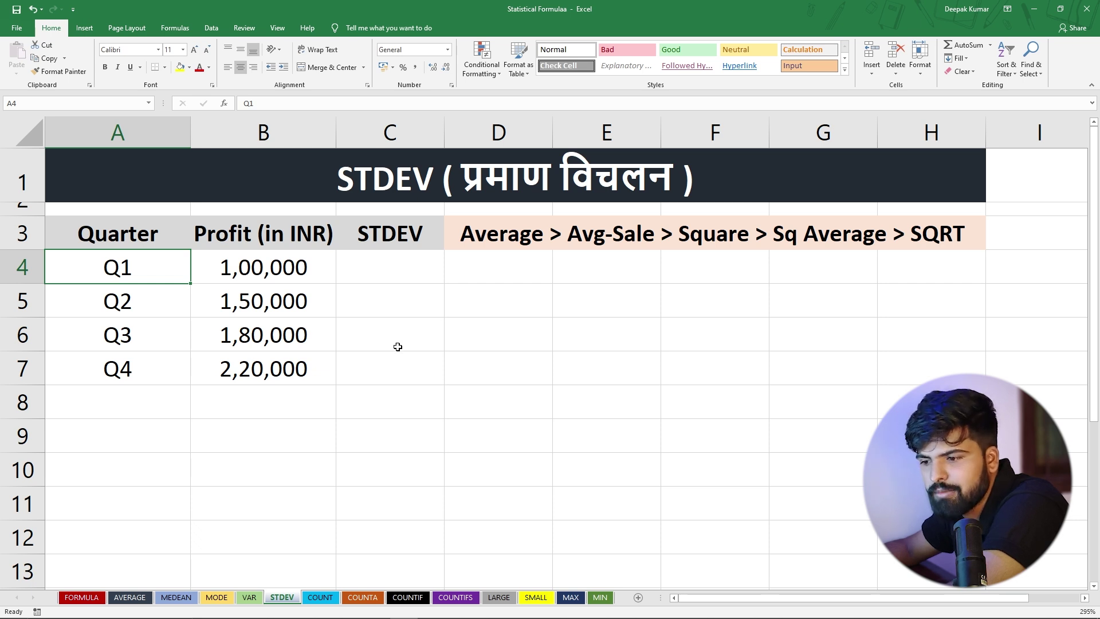
{"action": "left_click", "coordinate": [249, 598]}
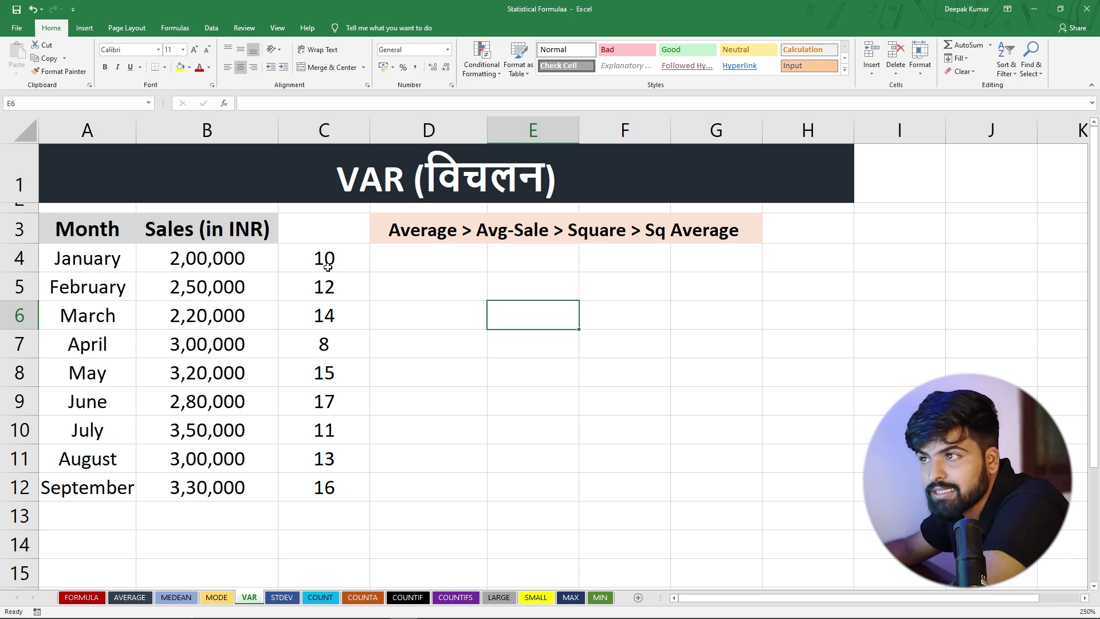
{"action": "left_click", "coordinate": [318, 521]}
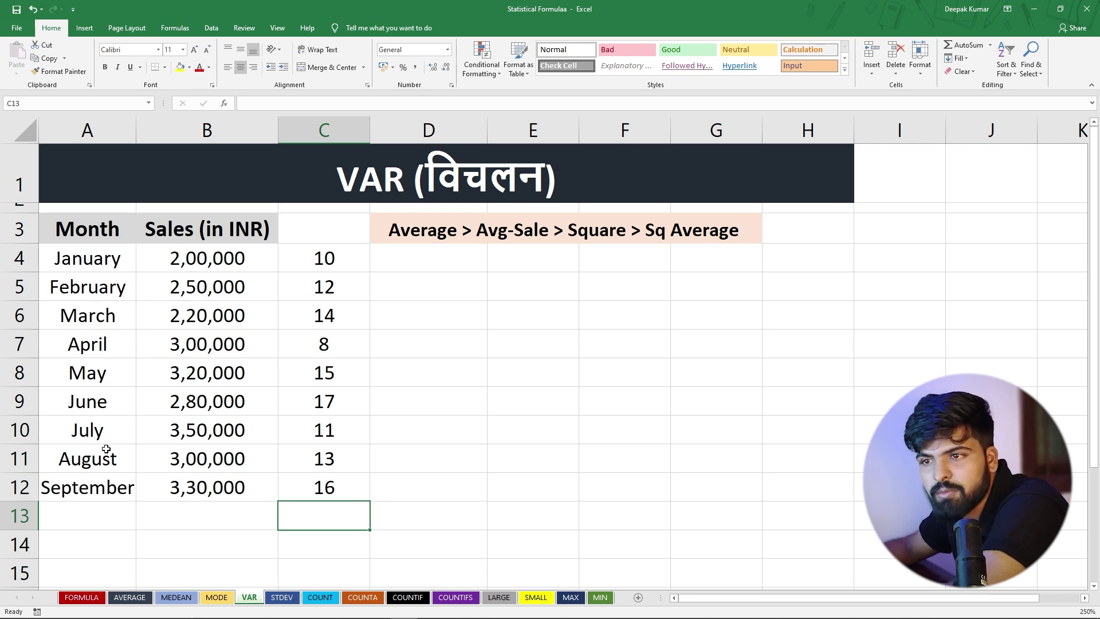
{"action": "left_click", "coordinate": [182, 257]}
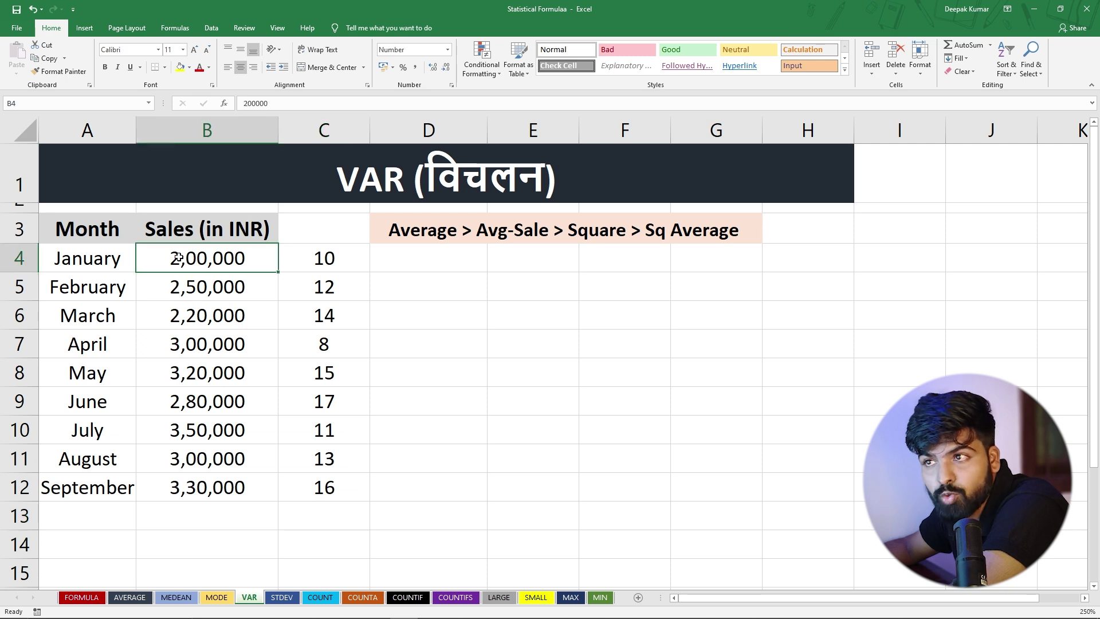
{"action": "left_click", "coordinate": [196, 432]}
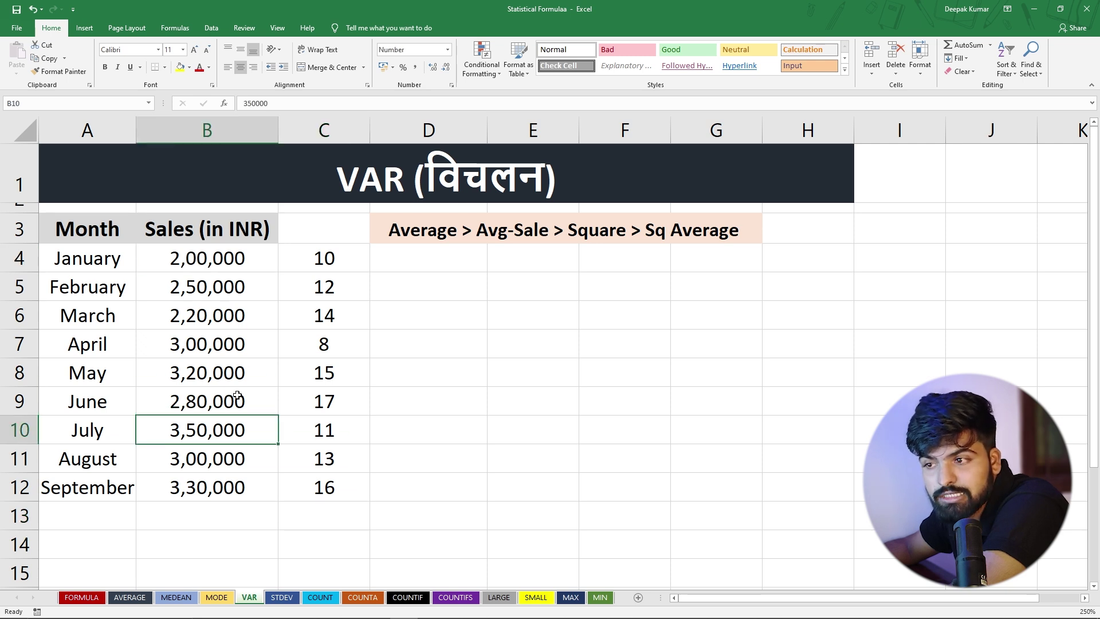
{"action": "left_click", "coordinate": [189, 343]}
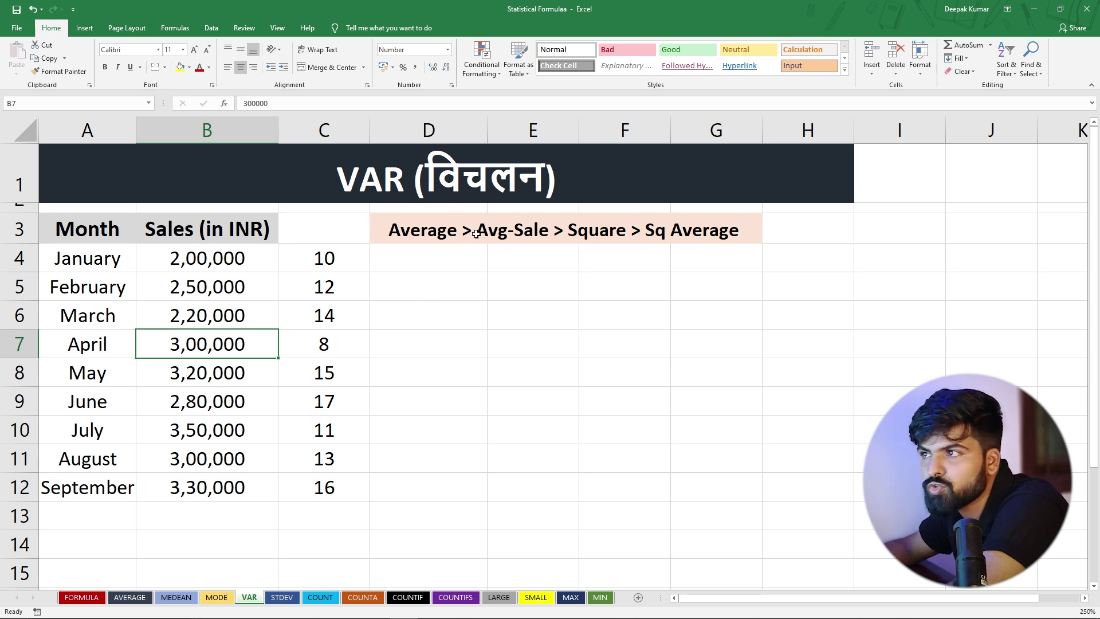
Step: Calculate the average of the sample numbers in cell D4 with =AVERAGE(C4:C12)
{"action": "left_click", "coordinate": [409, 259]}
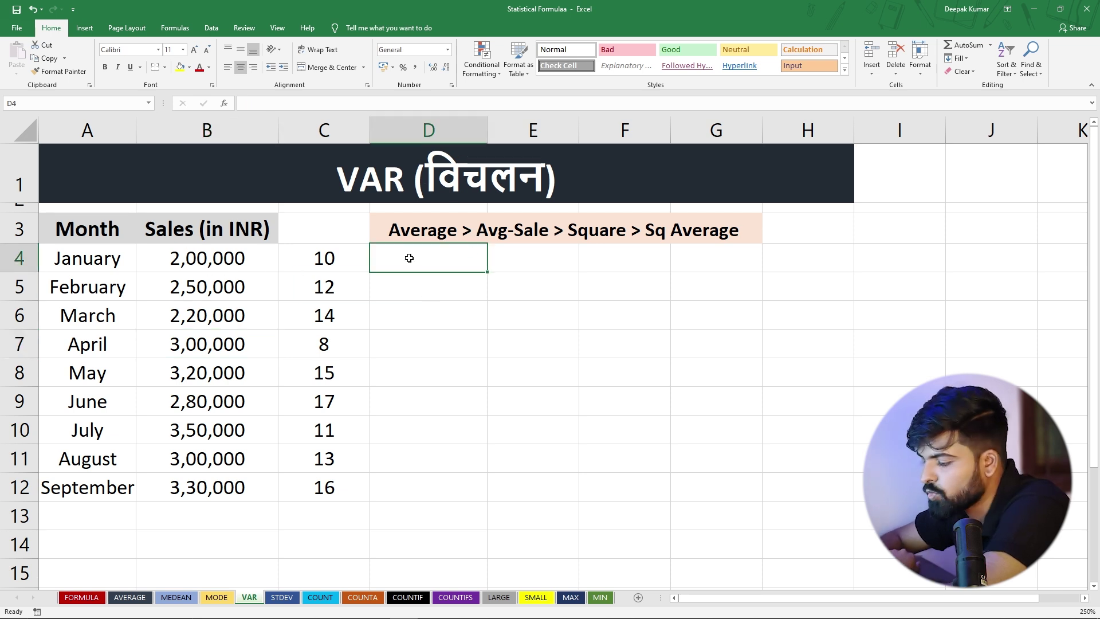
{"action": "type", "text": "="}
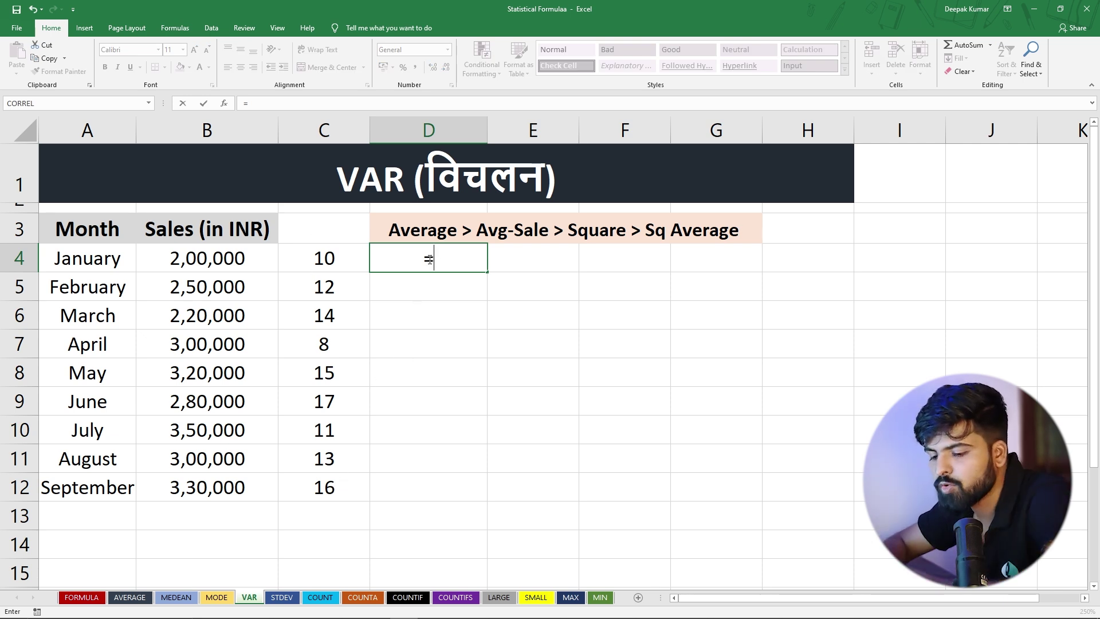
{"action": "type", "text": "avera"}
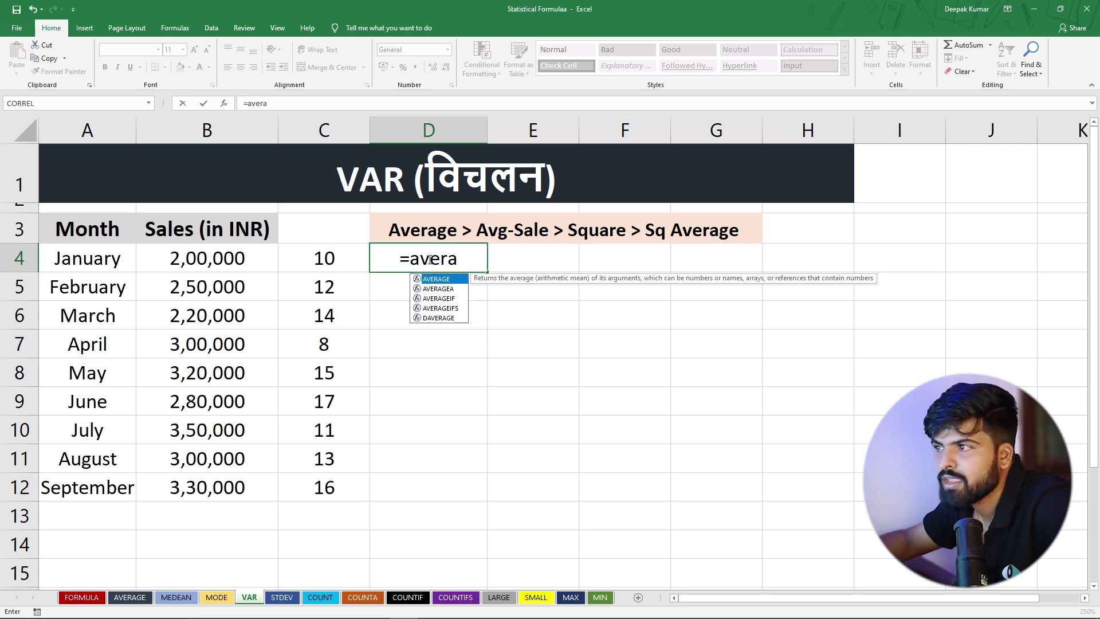
{"action": "key", "text": "Tab"}
{"action": "left_click_drag", "start_coordinate": [311, 253], "coordinate": [322, 487]}
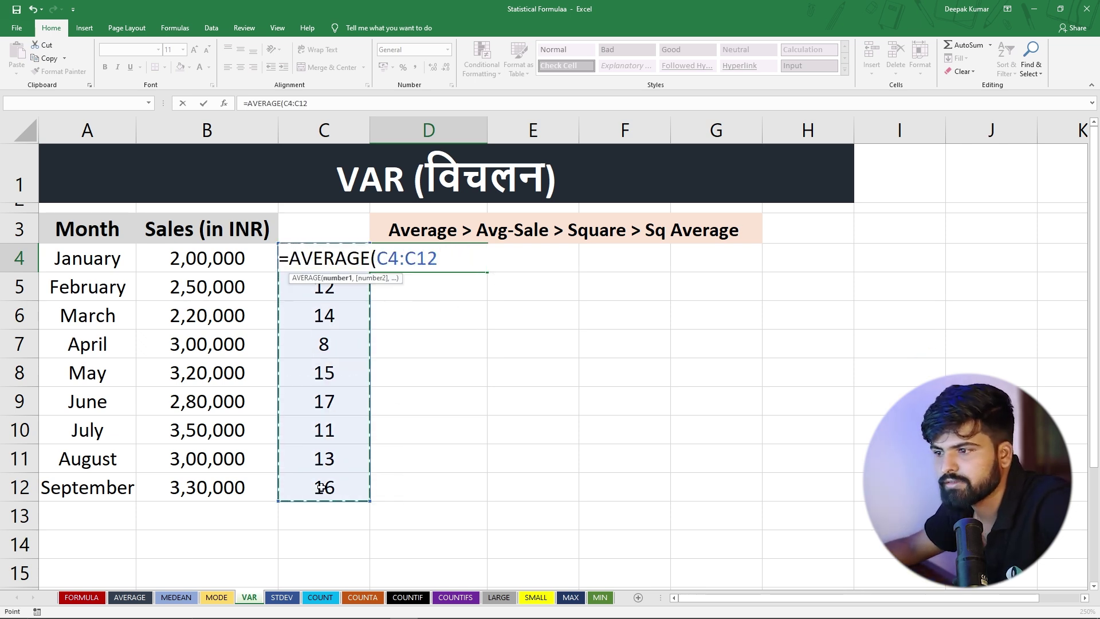
{"action": "type", "text": ")"}
{"action": "key", "text": "Return"}
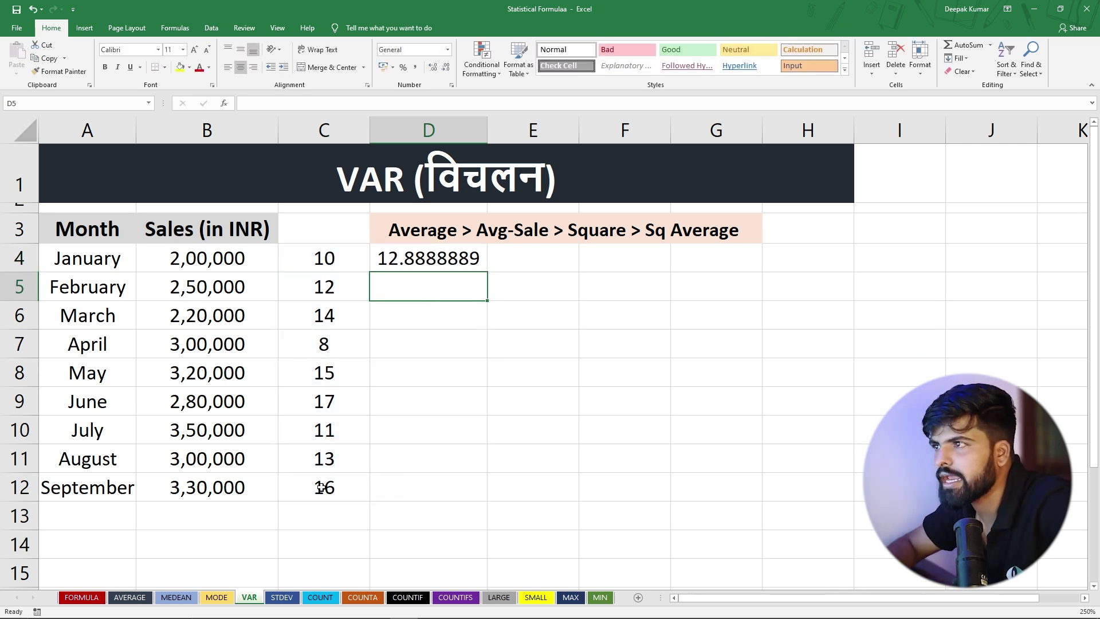
Step: Subtract the first sample number from the fixed average in cell E4 with the formula =$D$4-C4
{"action": "left_click", "coordinate": [402, 254]}
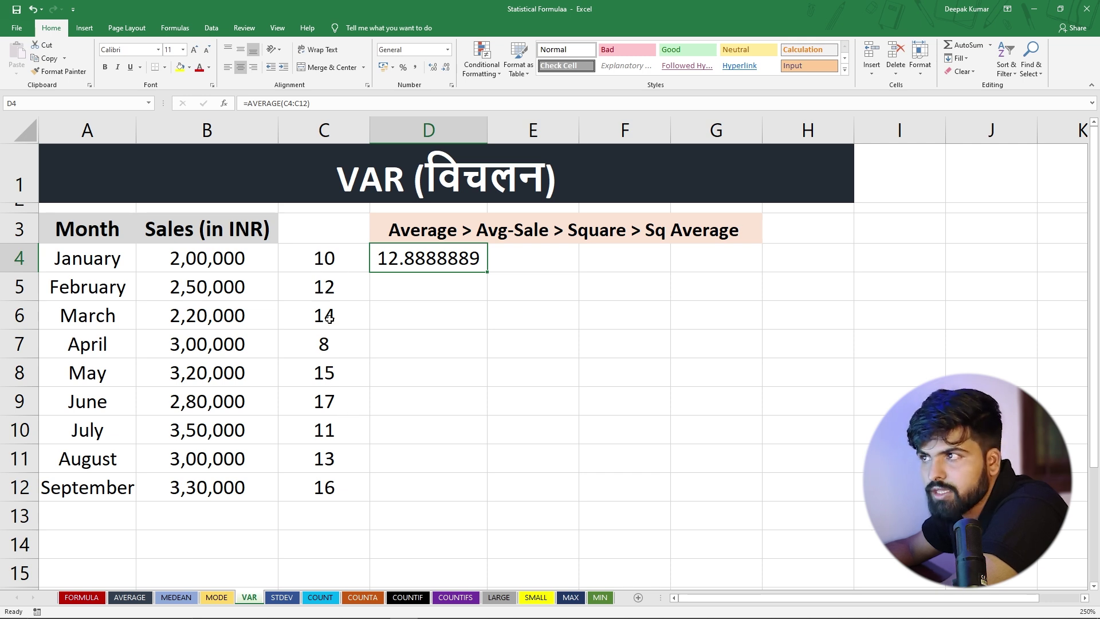
{"action": "left_click", "coordinate": [521, 257]}
{"action": "type", "text": "="}
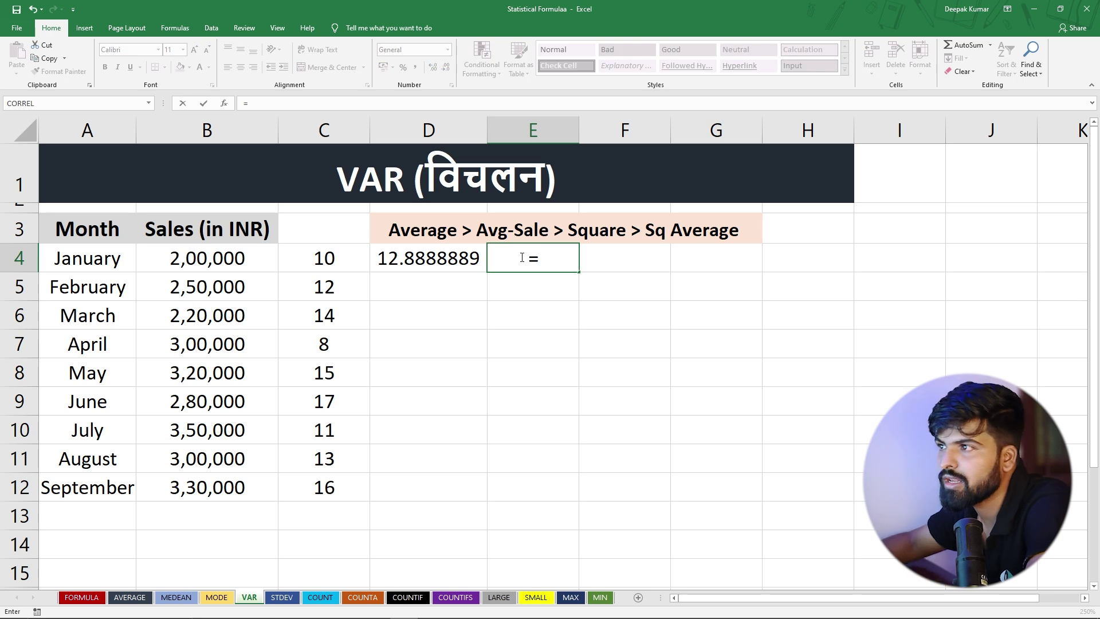
{"action": "left_click", "coordinate": [400, 265]}
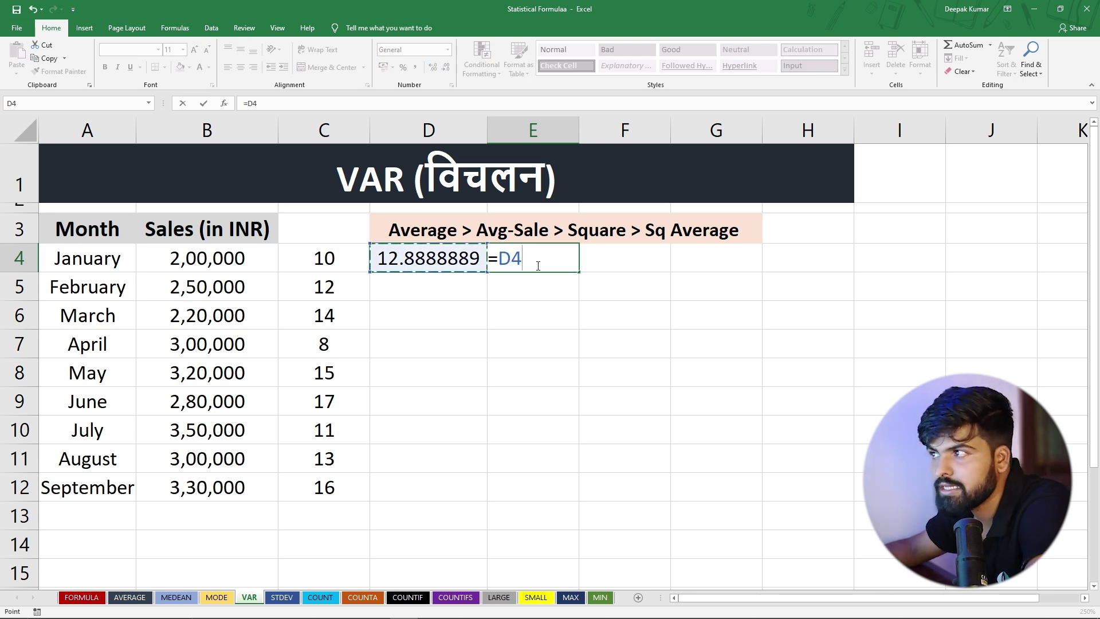
{"action": "key", "text": "F4"}
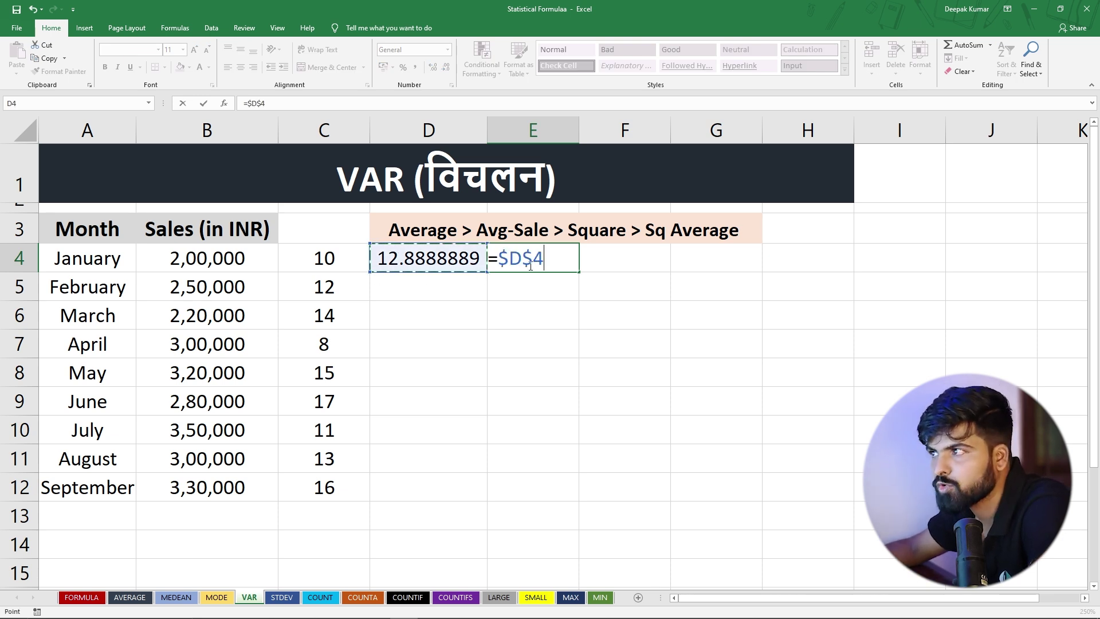
{"action": "type", "text": "-"}
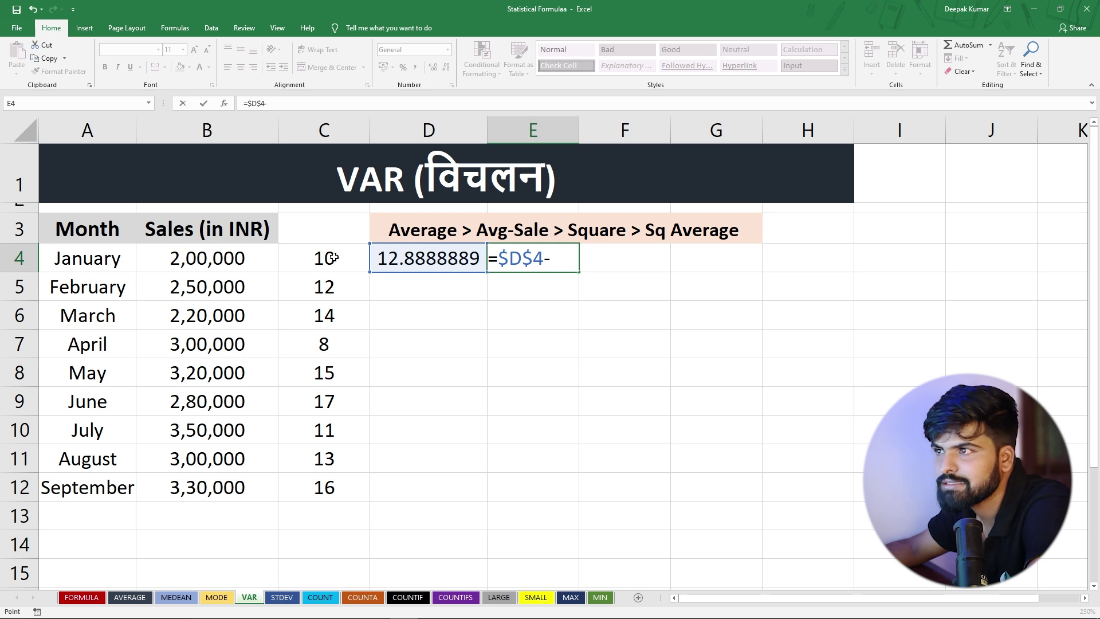
{"action": "left_click", "coordinate": [333, 258]}
{"action": "key", "text": "Return"}
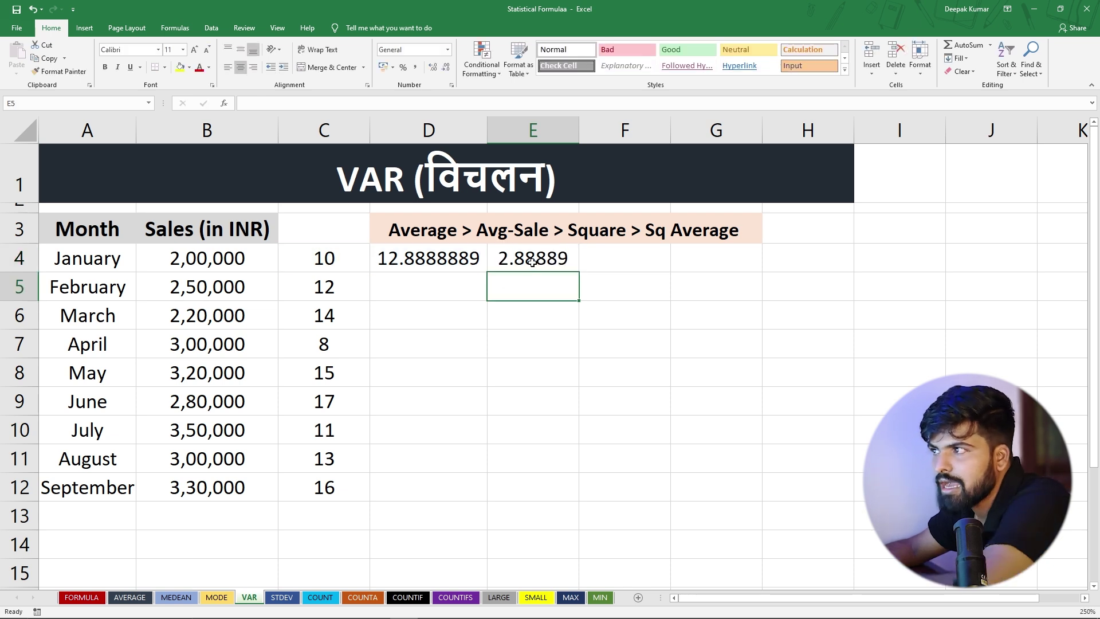
Step: Fill the difference formula from E4 down through E12 for all the sample numbers
{"action": "key", "text": "Up"}
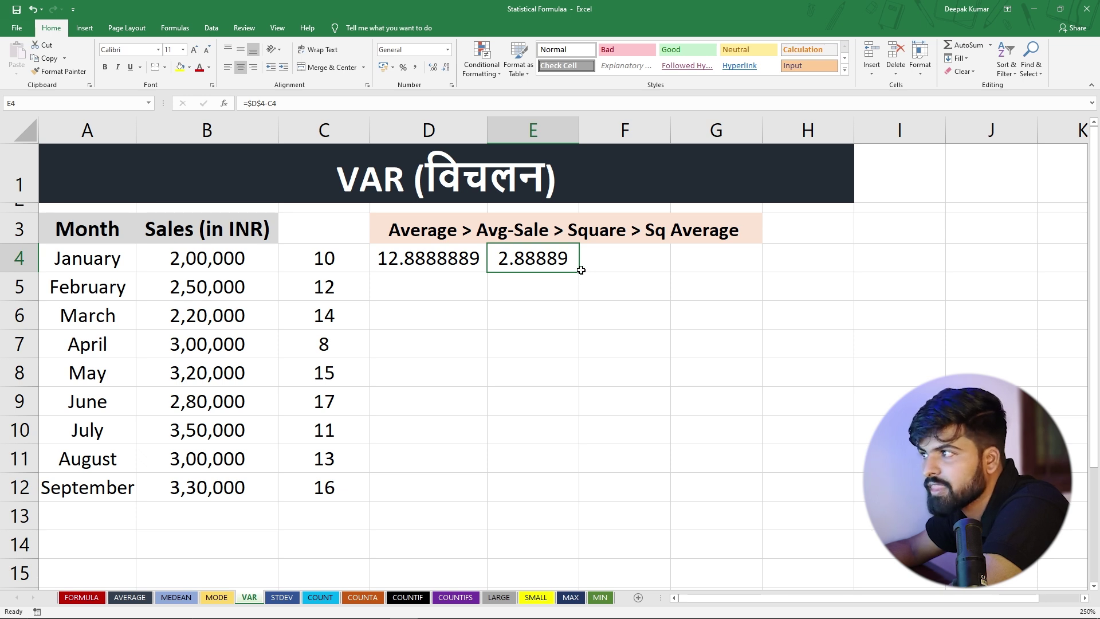
{"action": "left_click_drag", "start_coordinate": [579, 273], "coordinate": [567, 493]}
{"action": "left_click", "coordinate": [553, 466]}
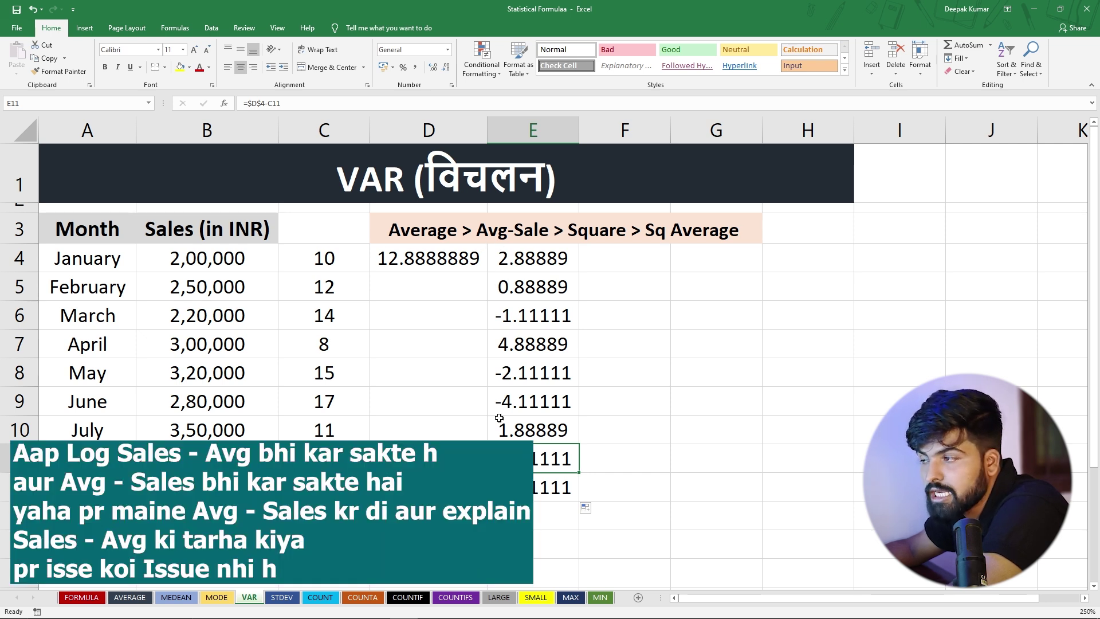
{"action": "left_click", "coordinate": [498, 315]}
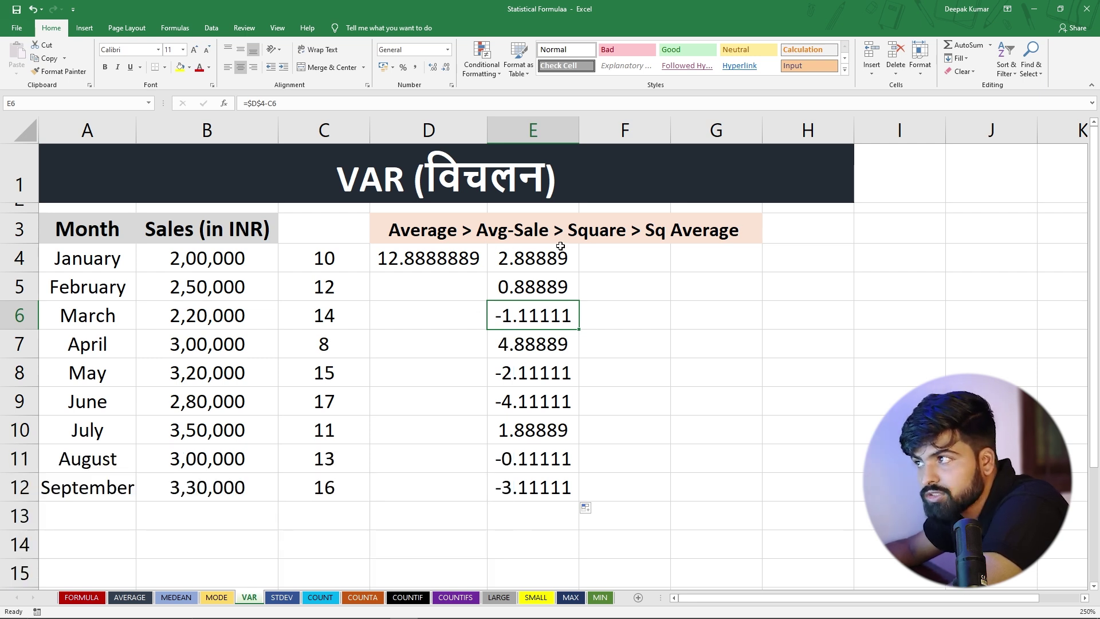
Step: Square the first difference in cell F4 with the formula =E4*E4
{"action": "left_click", "coordinate": [611, 259]}
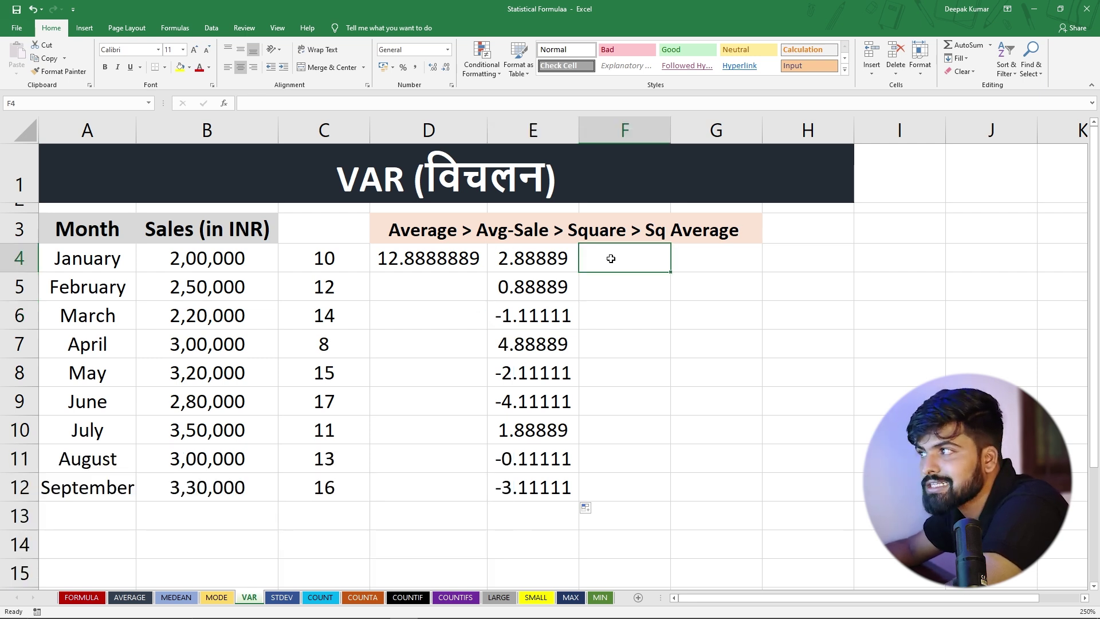
{"action": "type", "text": "="}
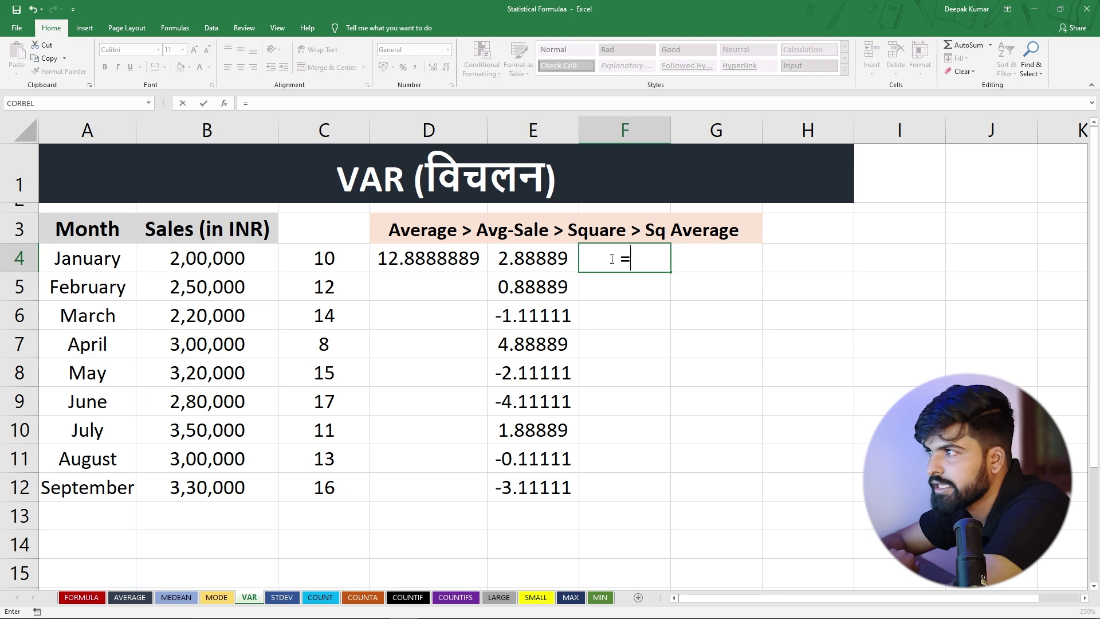
{"action": "left_click", "coordinate": [511, 260]}
{"action": "type", "text": "*"}
{"action": "left_click", "coordinate": [520, 258]}
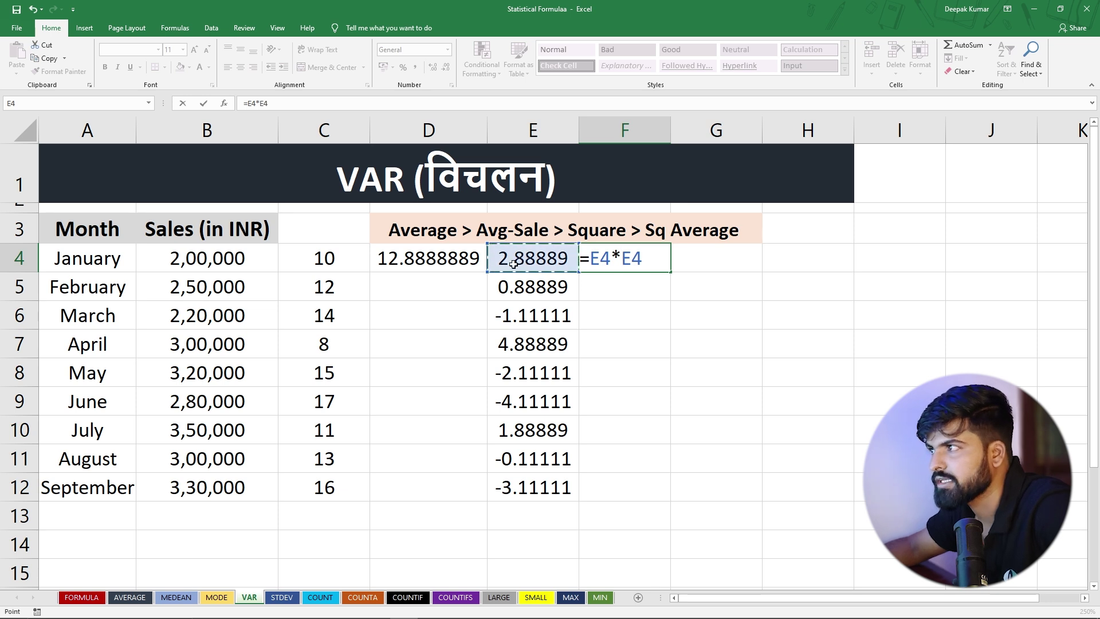
{"action": "key", "text": "Return"}
Step: Fill the squaring formula from F4 down through F12
{"action": "left_click", "coordinate": [642, 267]}
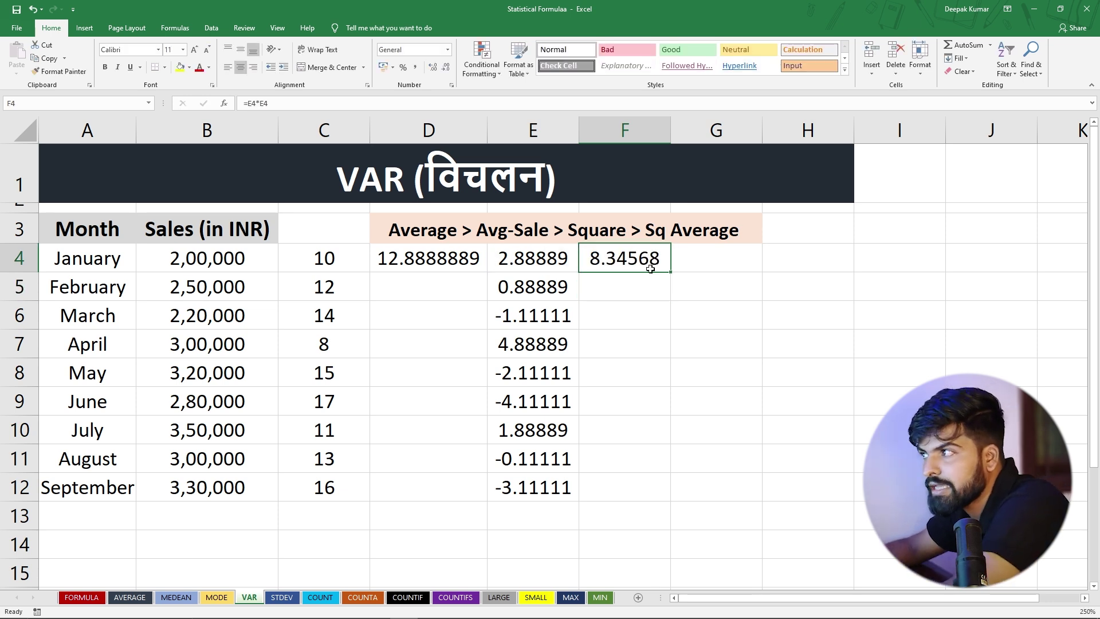
{"action": "left_click_drag", "start_coordinate": [672, 271], "coordinate": [668, 499]}
{"action": "left_click", "coordinate": [629, 367]}
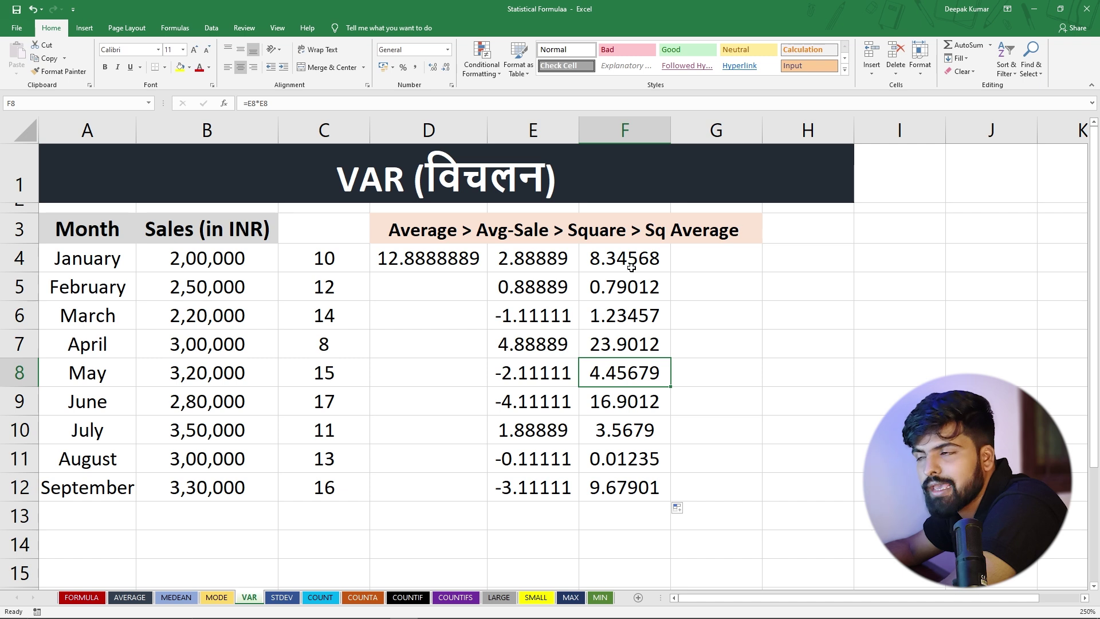
Step: Calculate the average of the squared differences in cell G4 with =AVERAGE(F4:F12)
{"action": "left_click", "coordinate": [702, 259]}
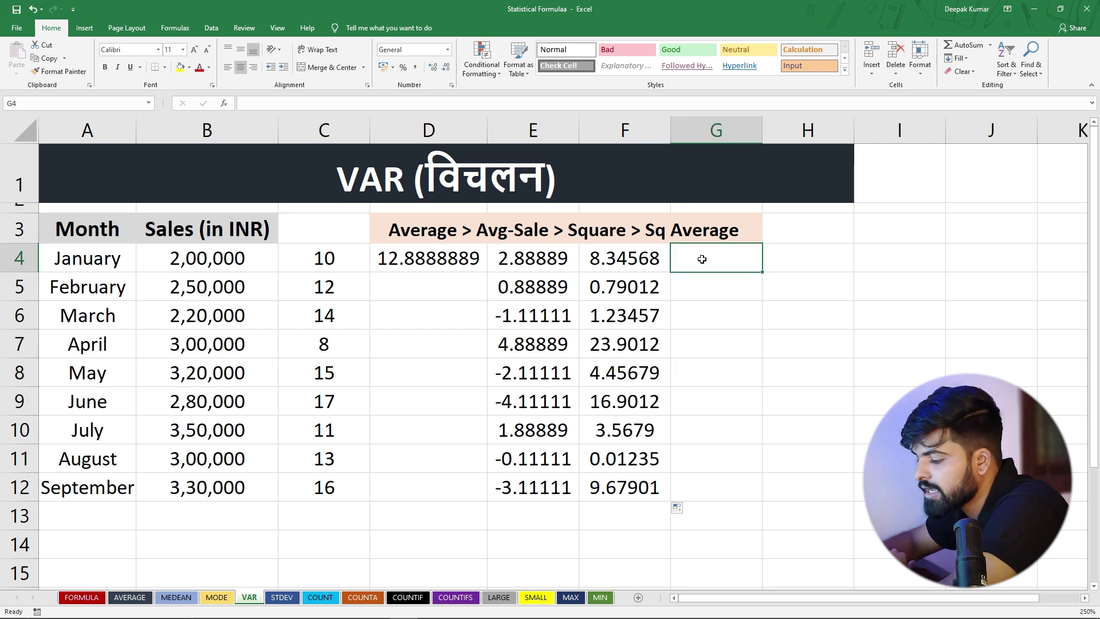
{"action": "type", "text": "="}
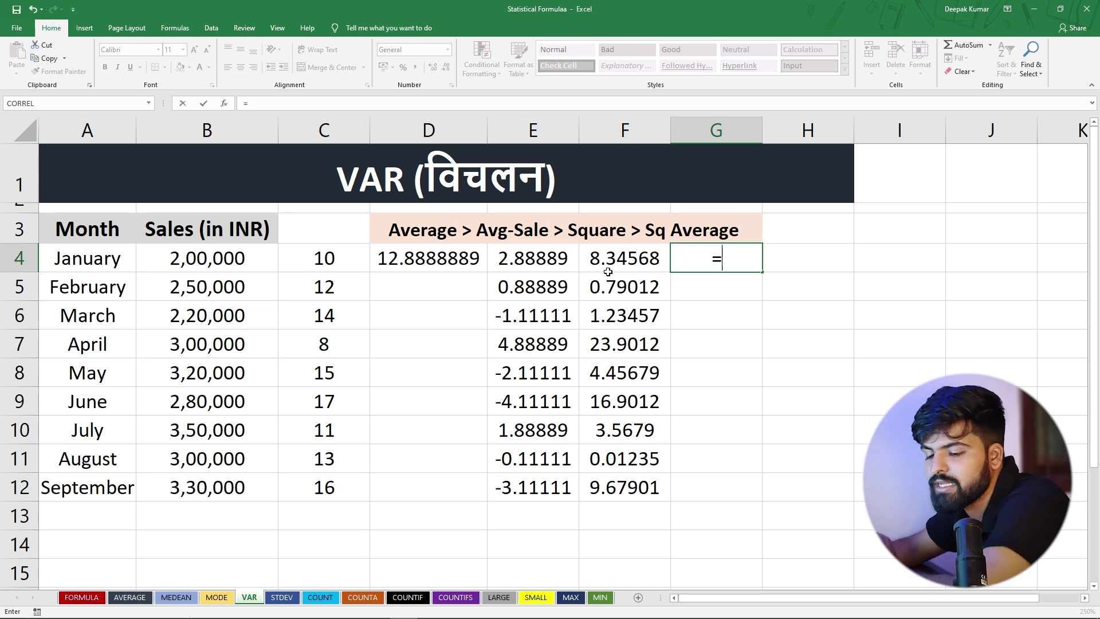
{"action": "type", "text": "ave"}
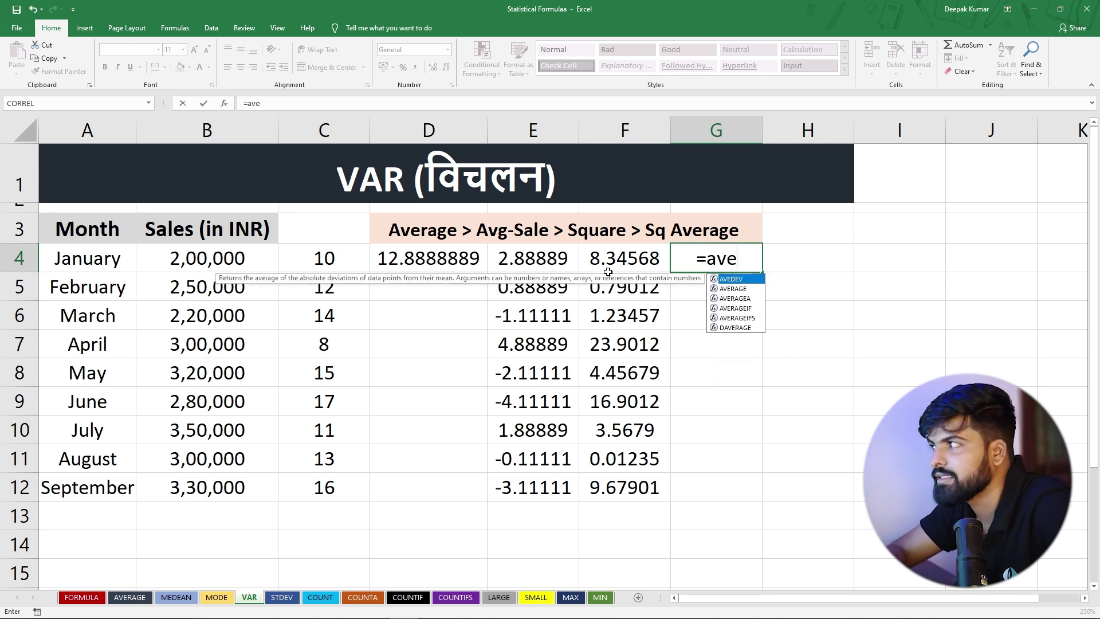
{"action": "type", "text": "r"}
{"action": "key", "text": "Tab"}
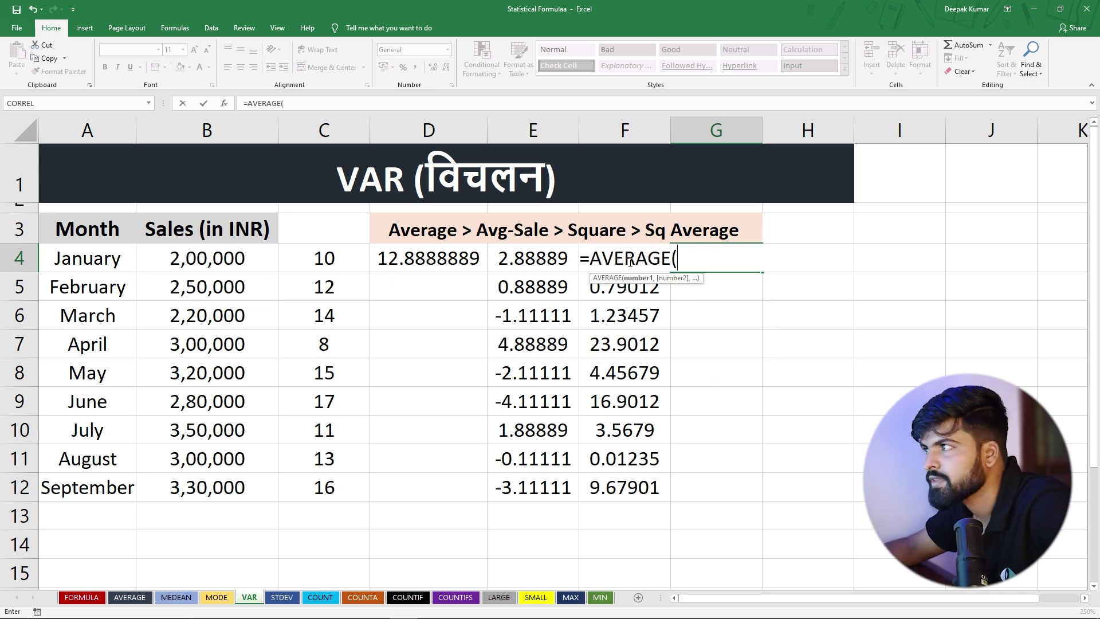
{"action": "left_click_drag", "start_coordinate": [612, 493], "coordinate": [620, 265]}
{"action": "type", "text": ")"}
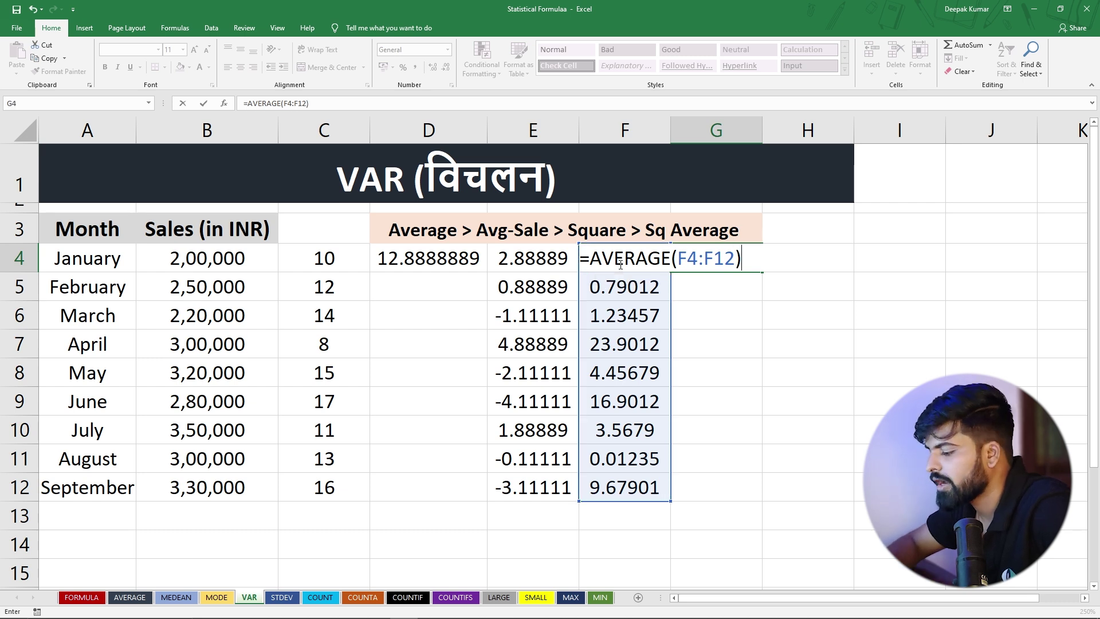
{"action": "key", "text": "Return"}
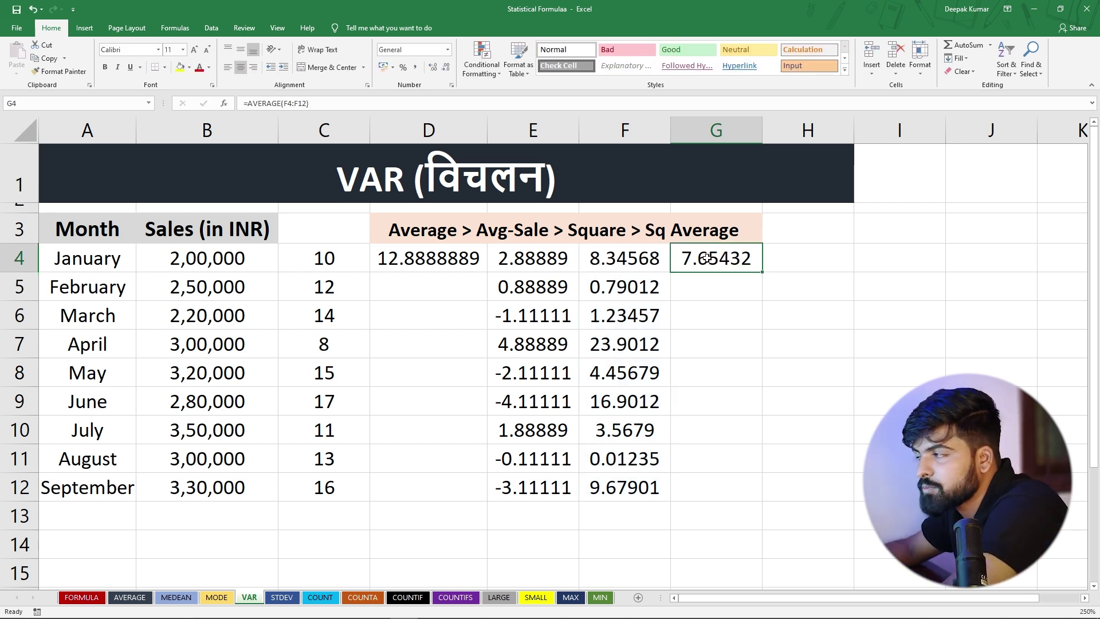
{"action": "left_click", "coordinate": [709, 258]}
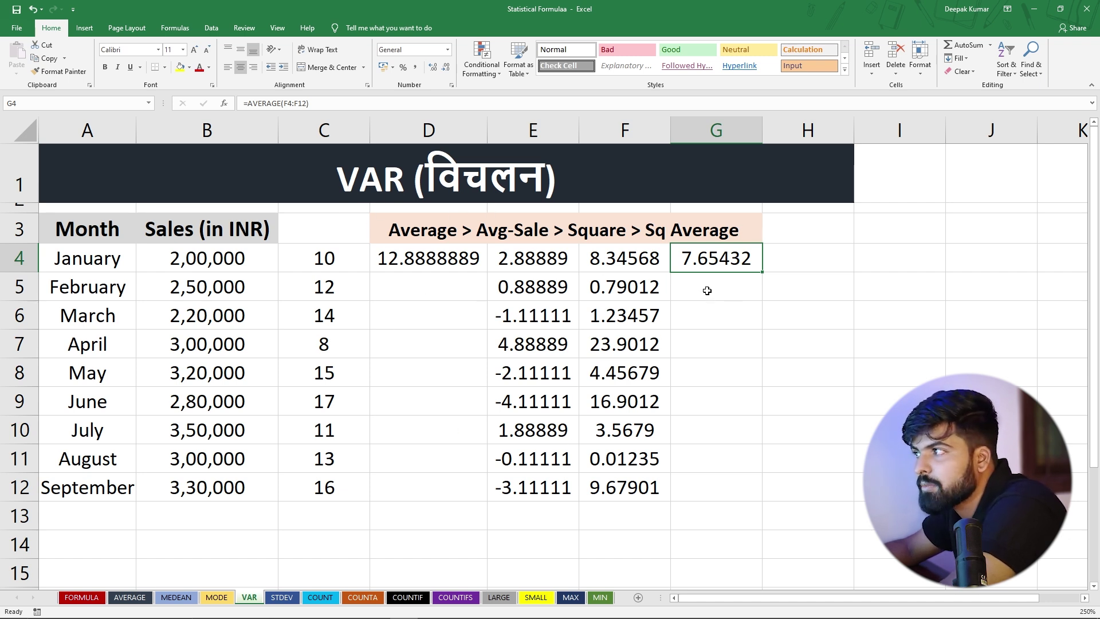
Step: Calculate the population variance of the sample numbers in cell H4 with =VAR.P(C4:C12)
{"action": "left_click", "coordinate": [786, 254]}
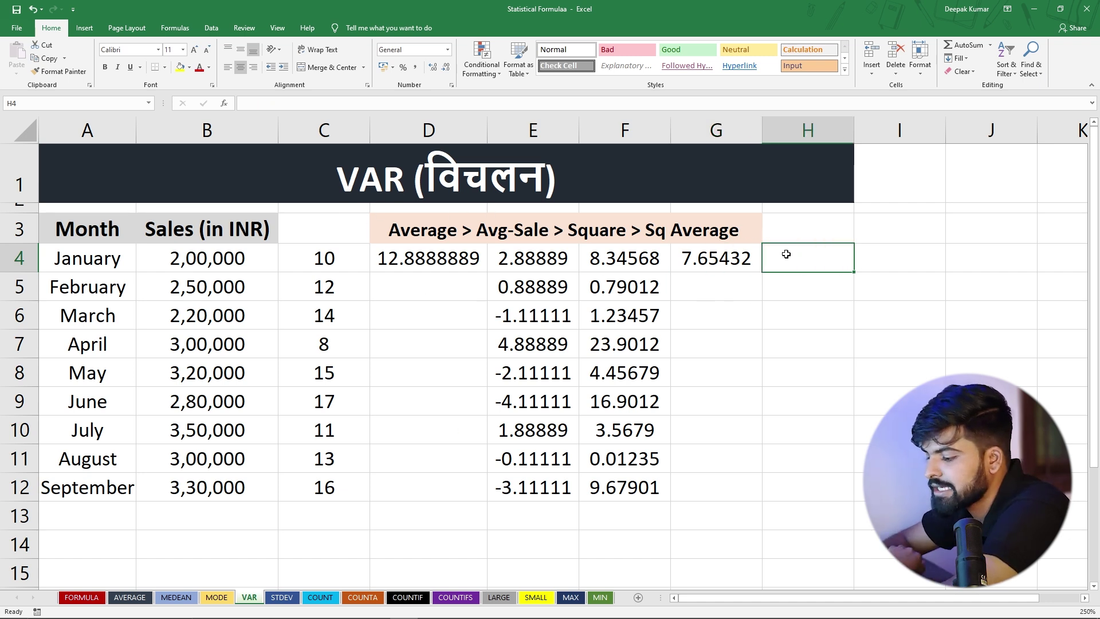
{"action": "type", "text": "="}
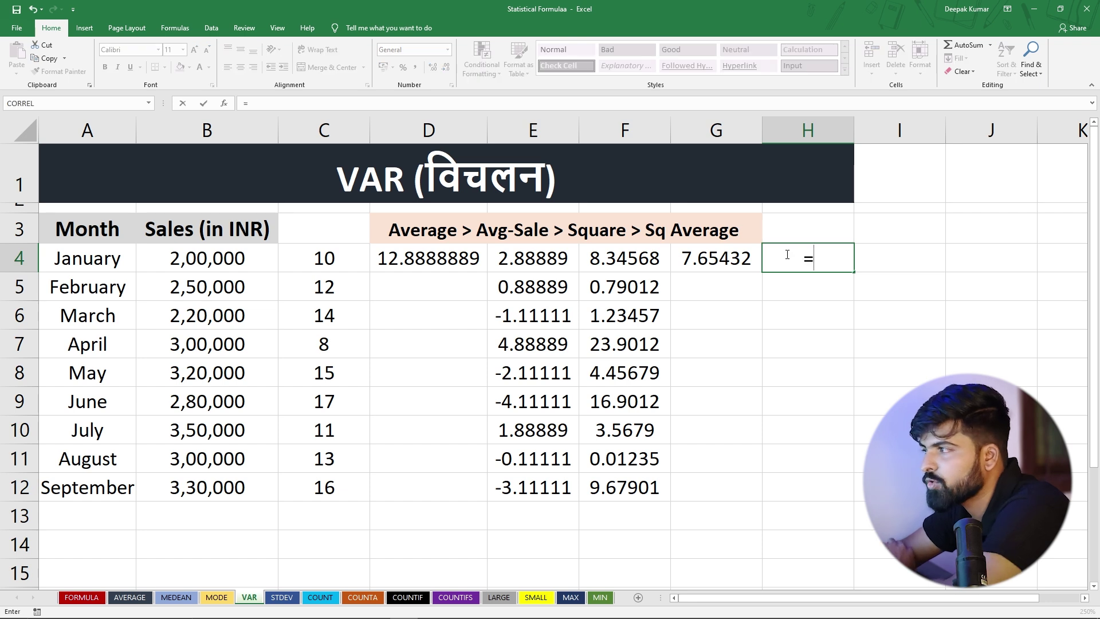
{"action": "type", "text": "var"}
{"action": "key", "text": "Tab"}
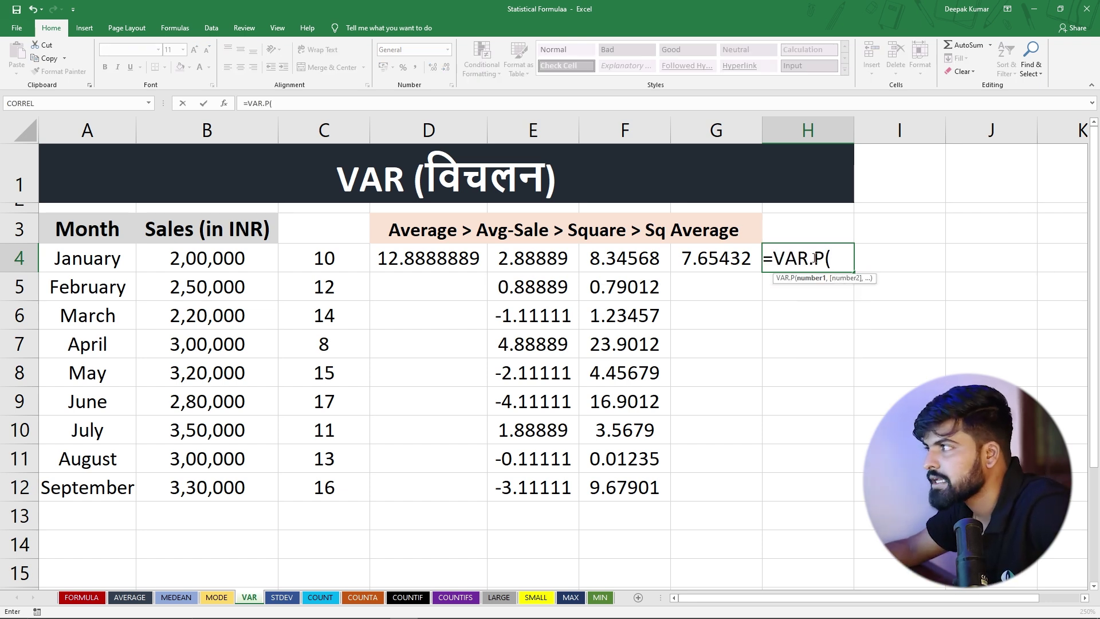
{"action": "left_click_drag", "start_coordinate": [312, 261], "coordinate": [321, 486]}
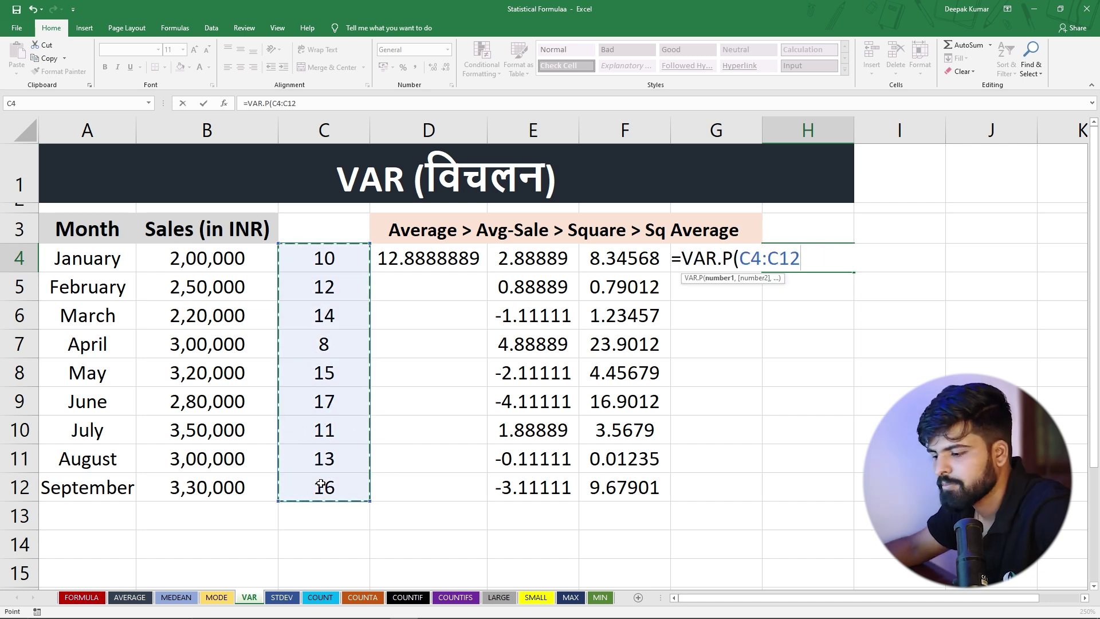
{"action": "type", "text": ")"}
{"action": "key", "text": "Return"}
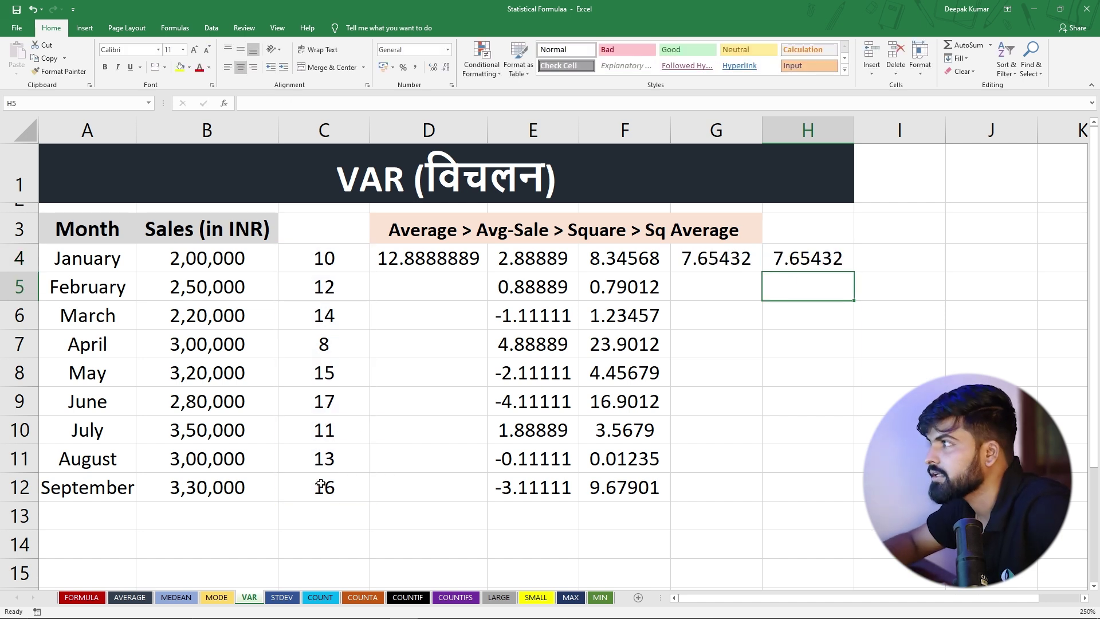
{"action": "left_click", "coordinate": [815, 257]}
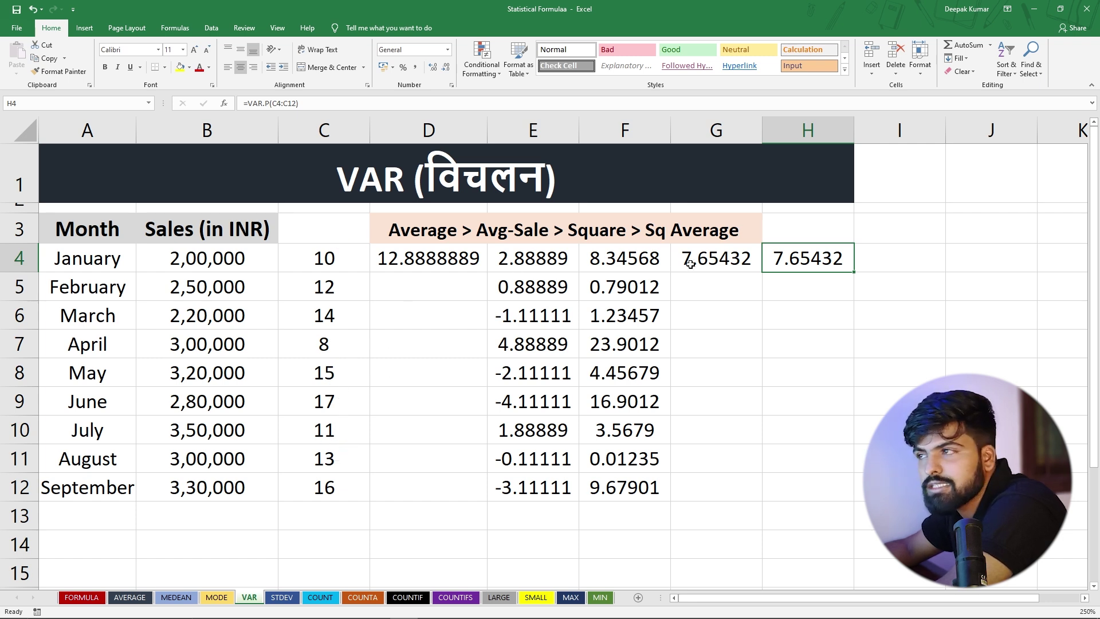
Step: Change the June sample number in C9 to 50 and check the manual variance in G4
{"action": "left_click", "coordinate": [324, 401]}
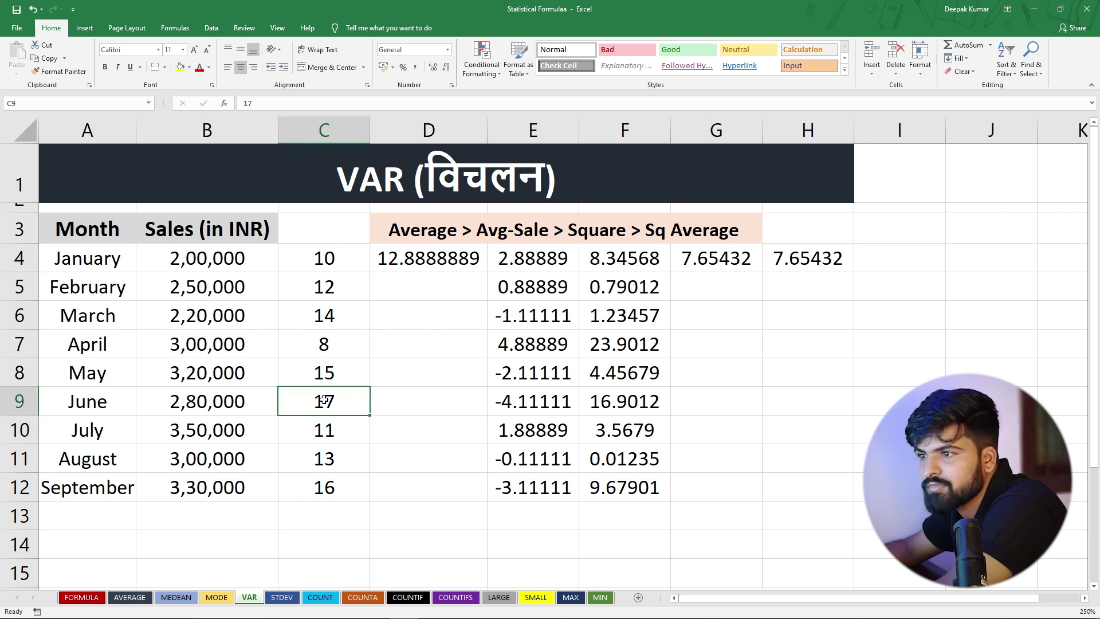
{"action": "type", "text": "50"}
{"action": "key", "text": "Return"}
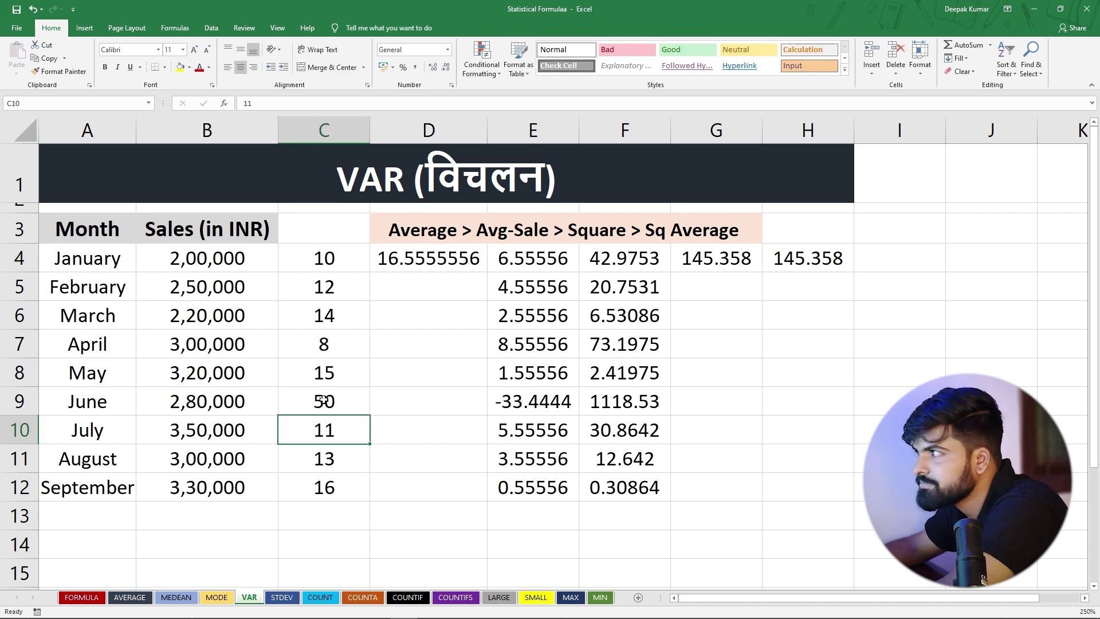
{"action": "left_click", "coordinate": [721, 266]}
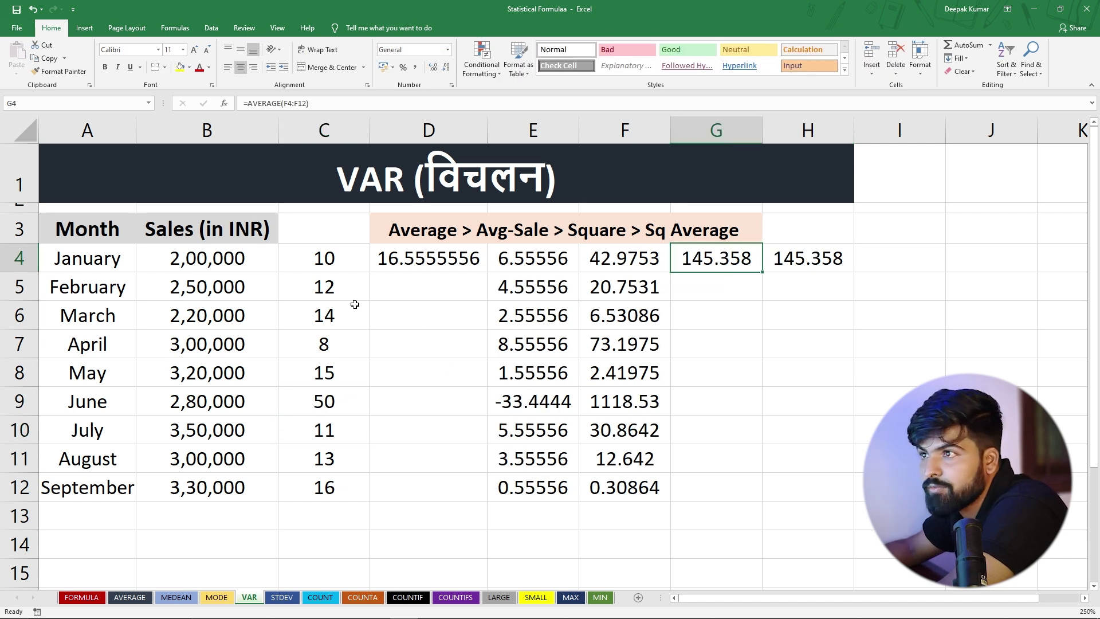
Step: Examine the sample numbers, the squared differences in F4:F12 and the average of squares in G4
{"action": "left_click", "coordinate": [328, 260]}
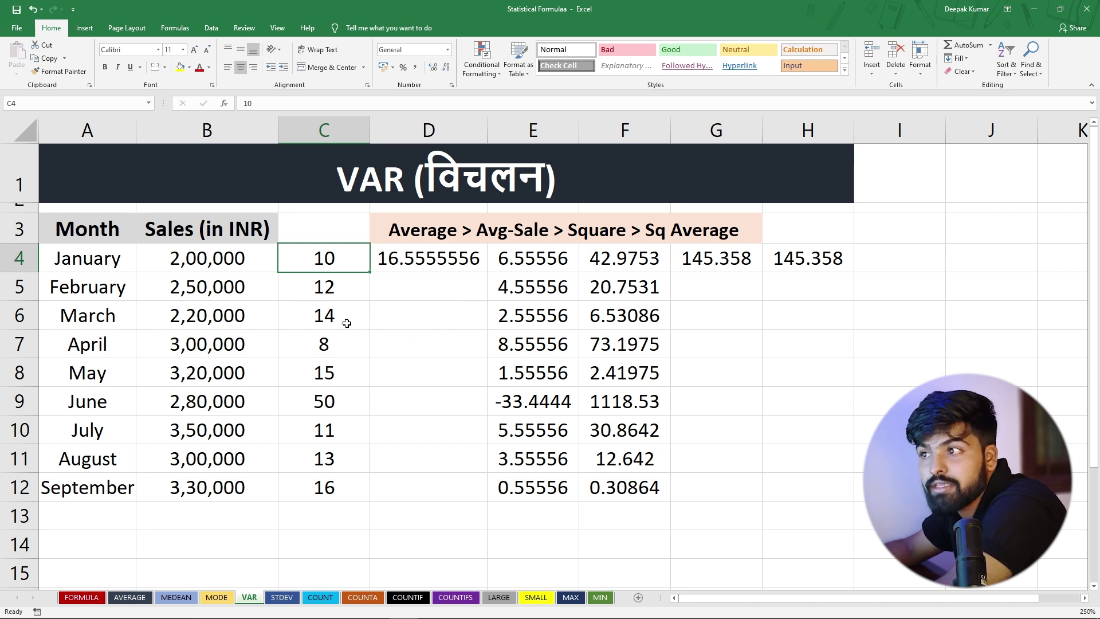
{"action": "left_click", "coordinate": [717, 257]}
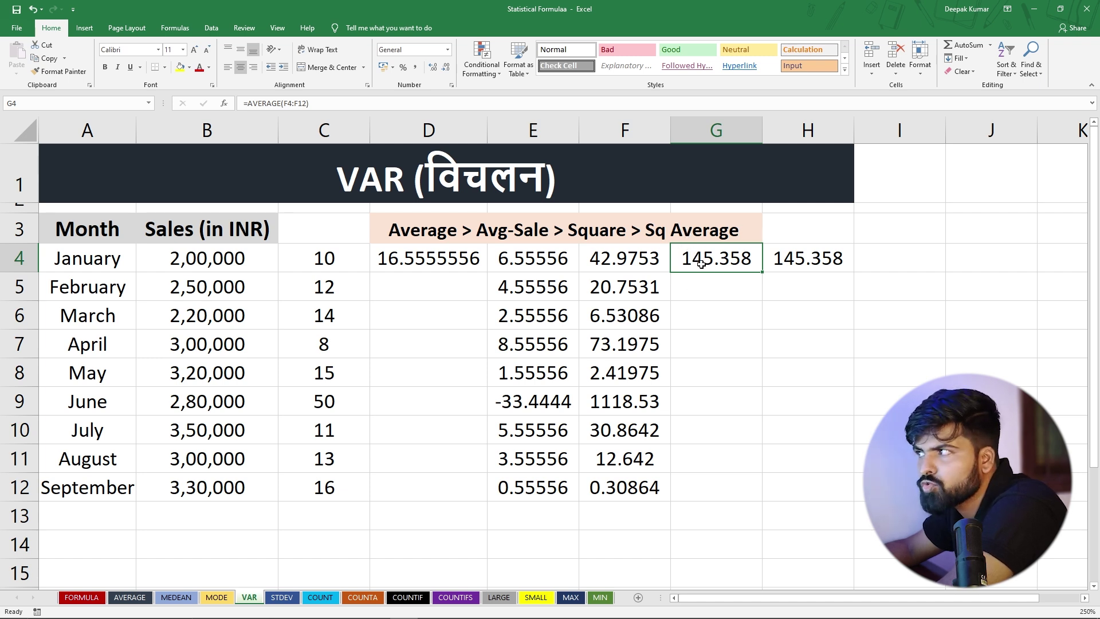
{"action": "left_click_drag", "start_coordinate": [607, 256], "coordinate": [622, 489]}
{"action": "mouse_move", "coordinate": [714, 255]}
{"action": "left_mouse_down"}
{"action": "mouse_move", "coordinate": [717, 373]}
{"action": "mouse_move", "coordinate": [716, 257]}
{"action": "left_mouse_up"}
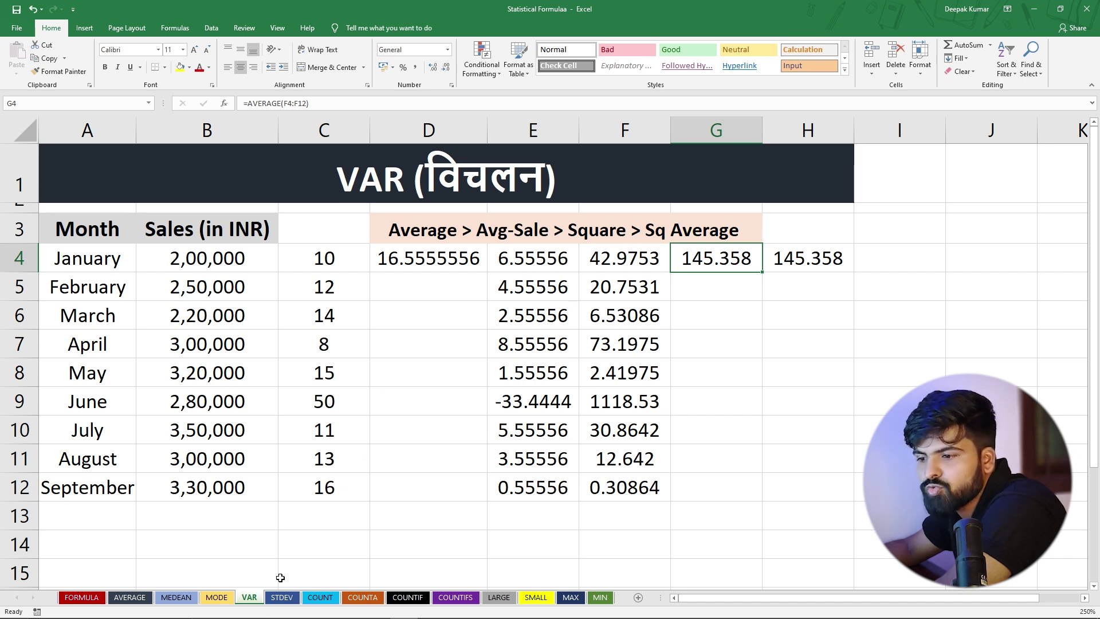
{"action": "left_click_drag", "start_coordinate": [92, 229], "coordinate": [301, 477]}
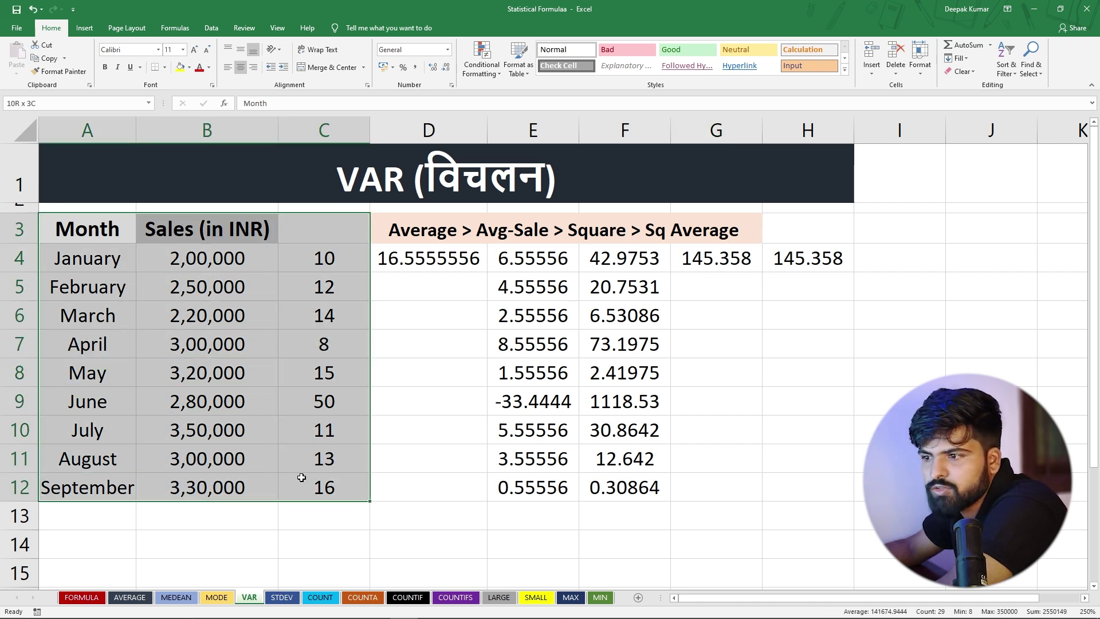
{"action": "left_click", "coordinate": [352, 410]}
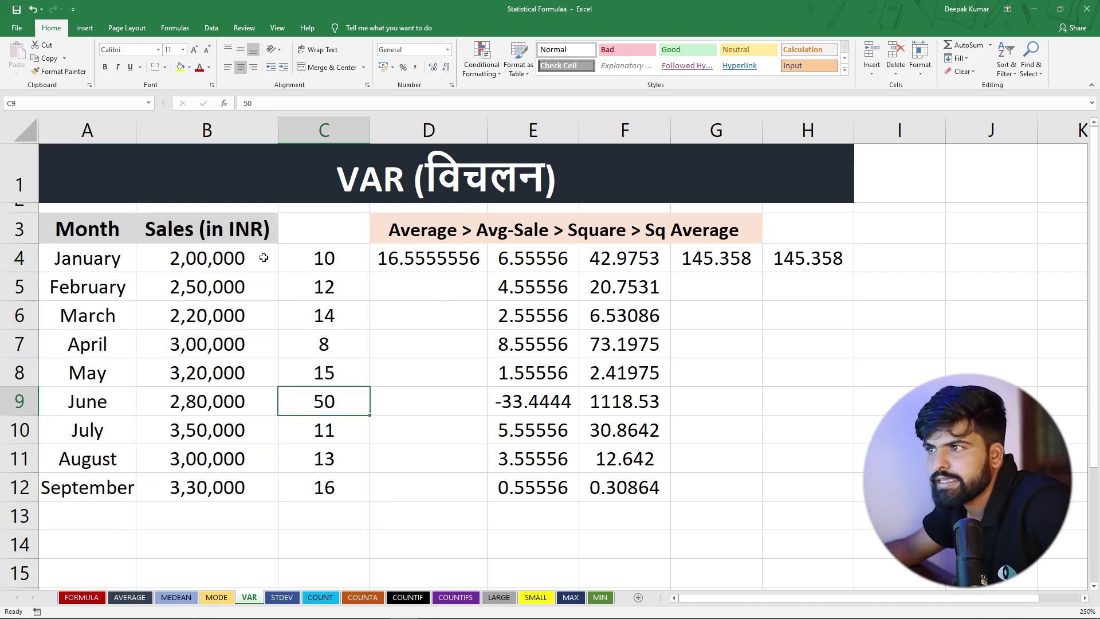
Step: Calculate the population variance of the monthly sales in cell D6 with =VAR.P(B4:B12)
{"action": "left_click", "coordinate": [75, 229]}
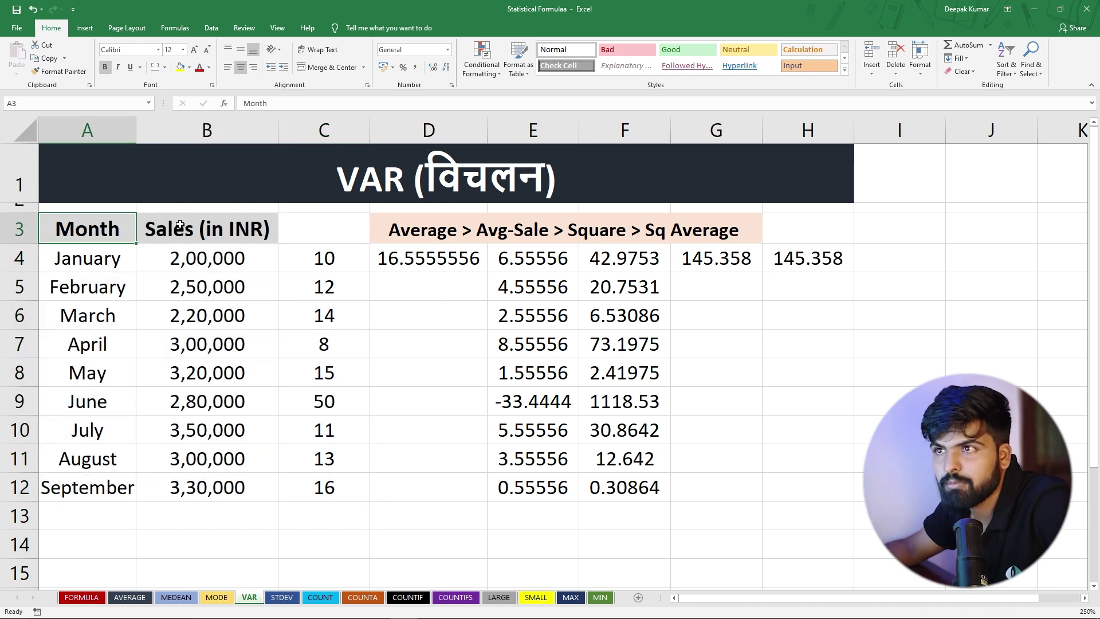
{"action": "left_click", "coordinate": [403, 317]}
{"action": "type", "text": "="}
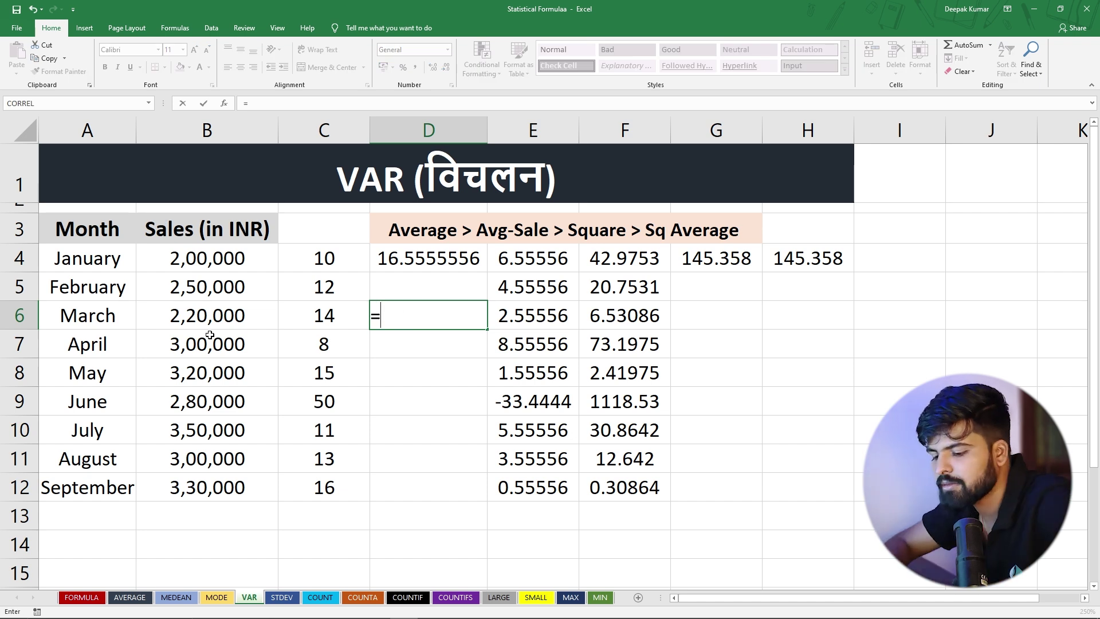
{"action": "type", "text": "var"}
{"action": "key", "text": "Tab"}
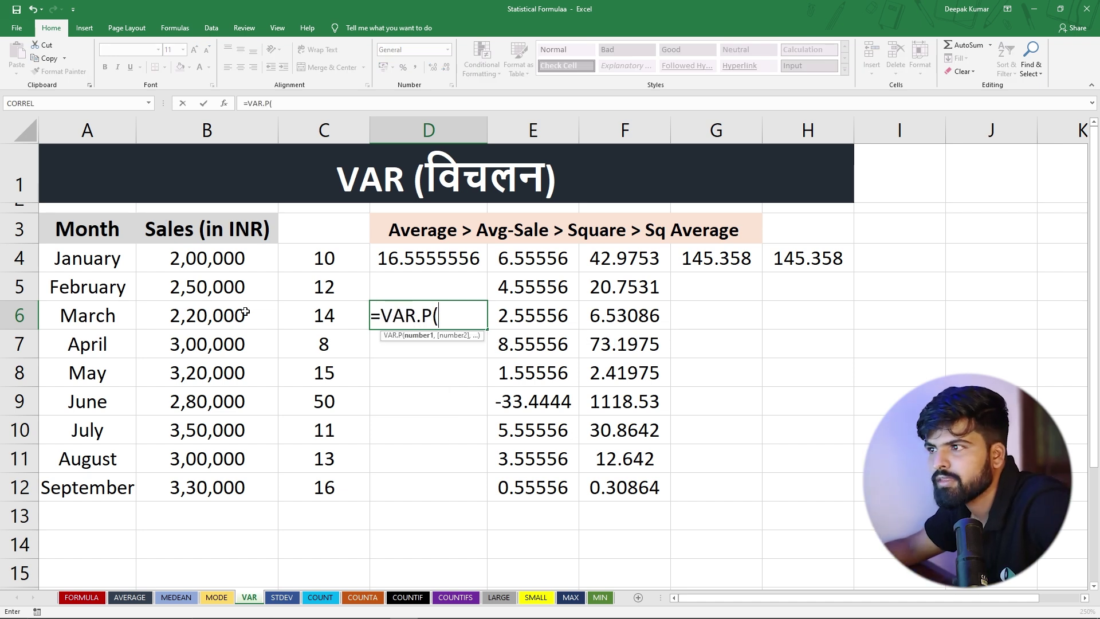
{"action": "left_click_drag", "start_coordinate": [197, 250], "coordinate": [206, 479]}
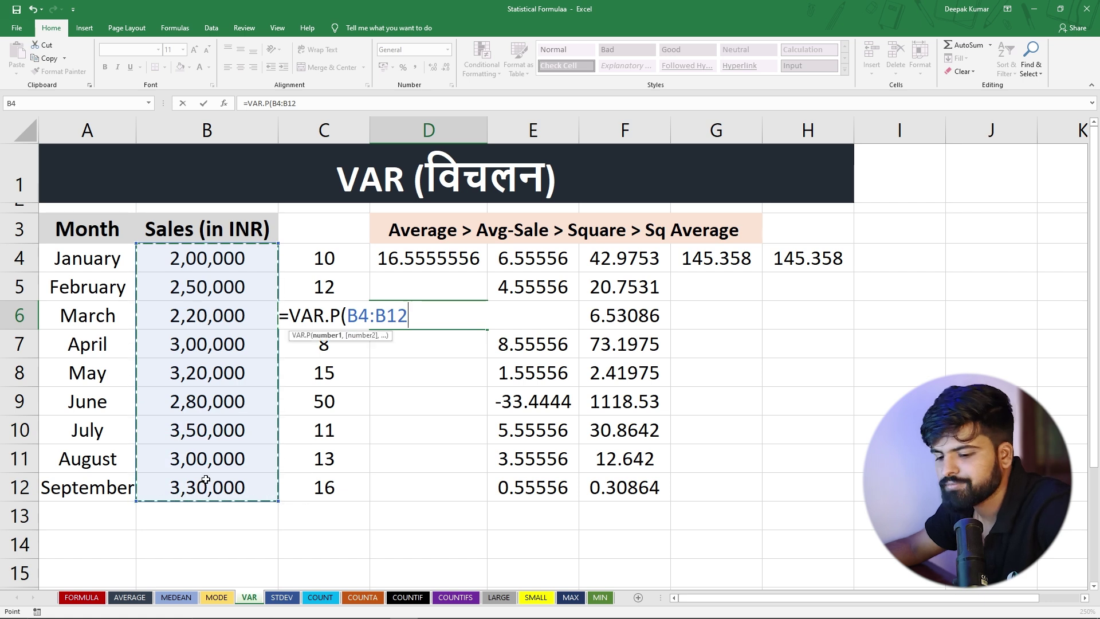
{"action": "type", "text": ")"}
{"action": "key", "text": "Return"}
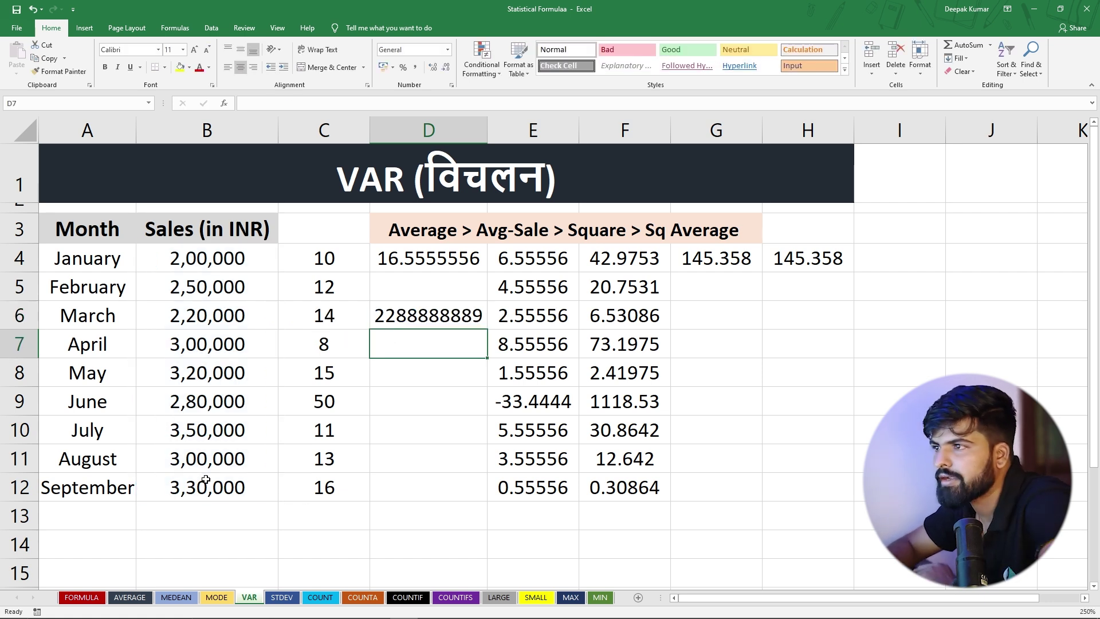
{"action": "key", "text": "Up"}
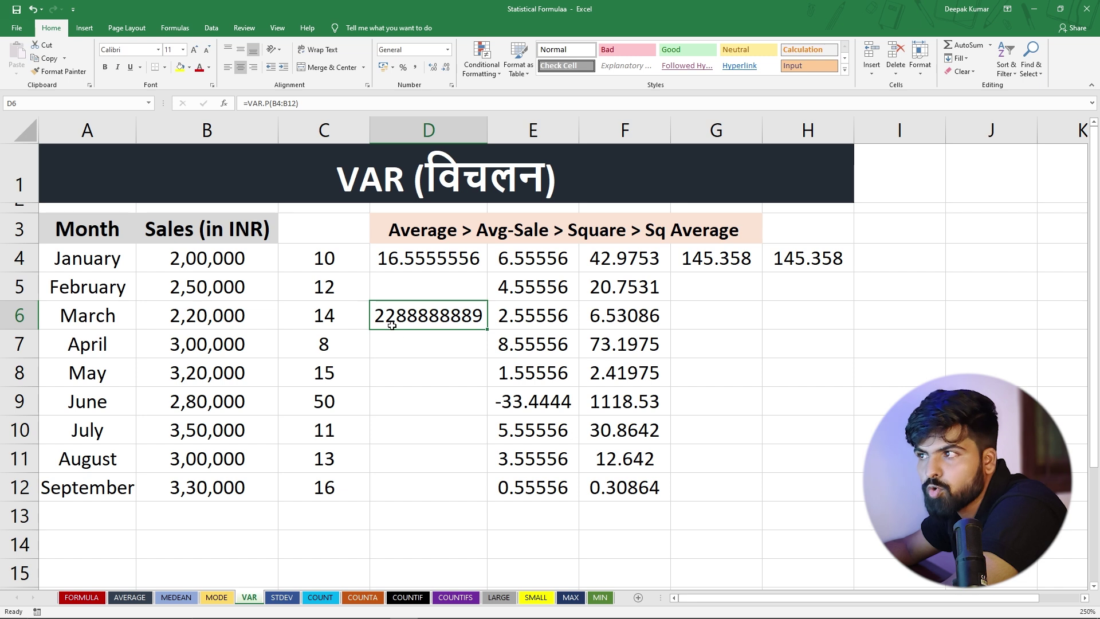
Step: Calculate the population standard deviation of the monthly sales in cell D7 with =STDEV.P(B4:B12)
{"action": "left_click", "coordinate": [402, 342]}
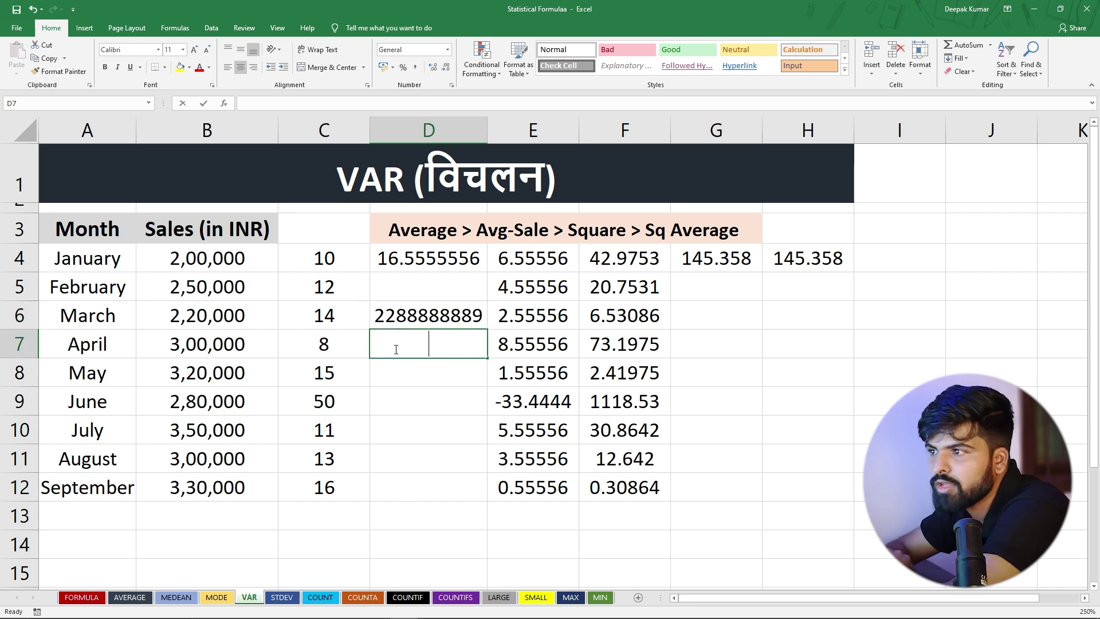
{"action": "type", "text": "=stdev"}
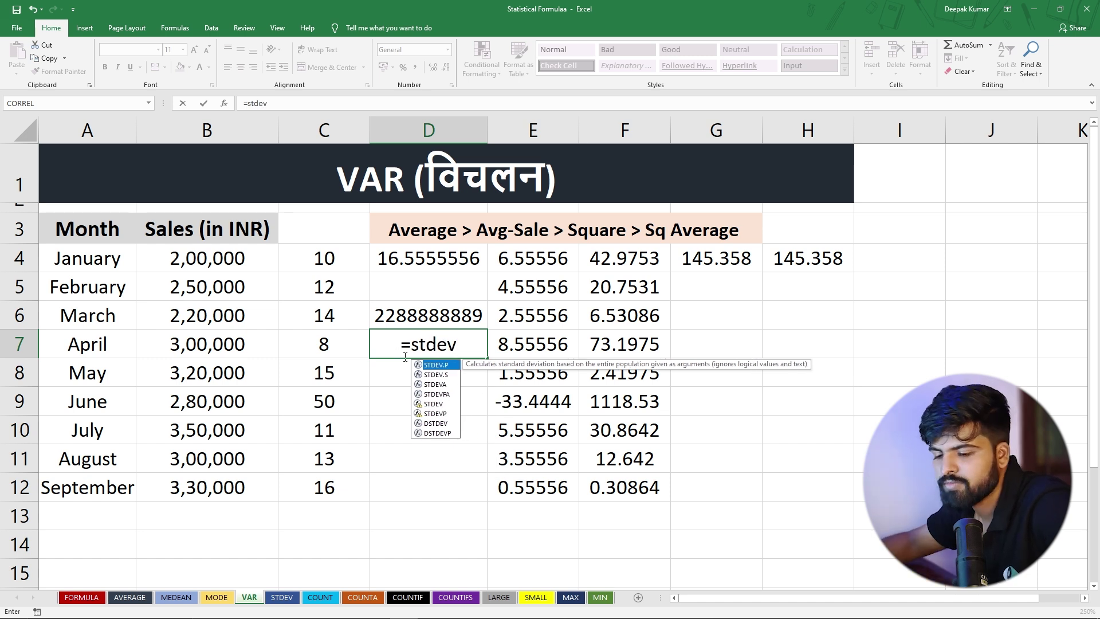
{"action": "key", "text": "Tab"}
{"action": "left_click_drag", "start_coordinate": [242, 272], "coordinate": [208, 494]}
{"action": "type", "text": ")"}
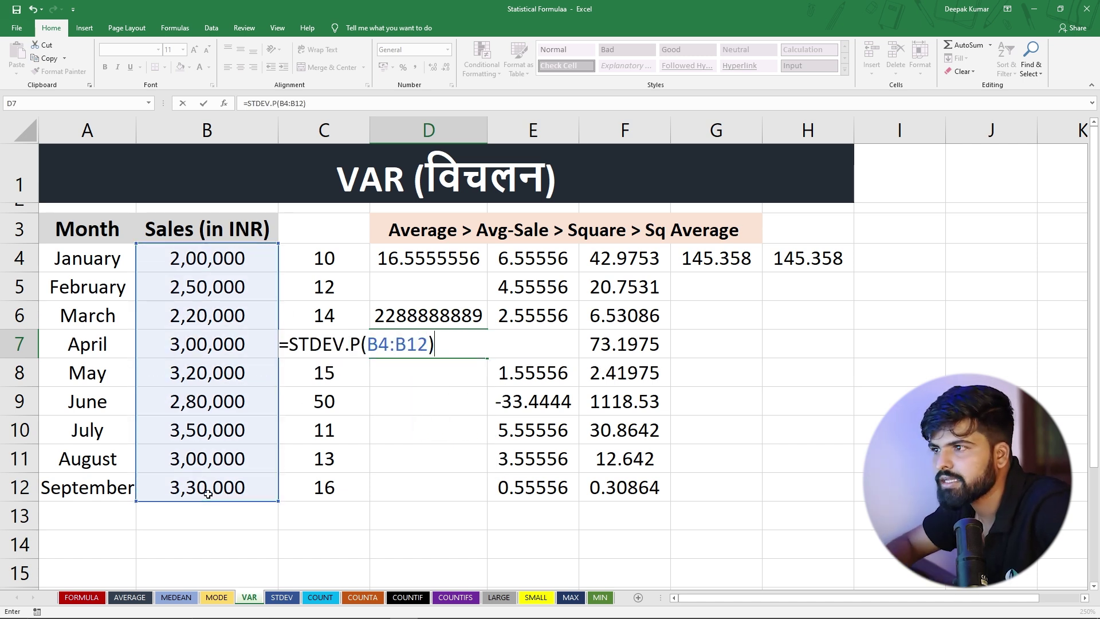
{"action": "key", "text": "Return"}
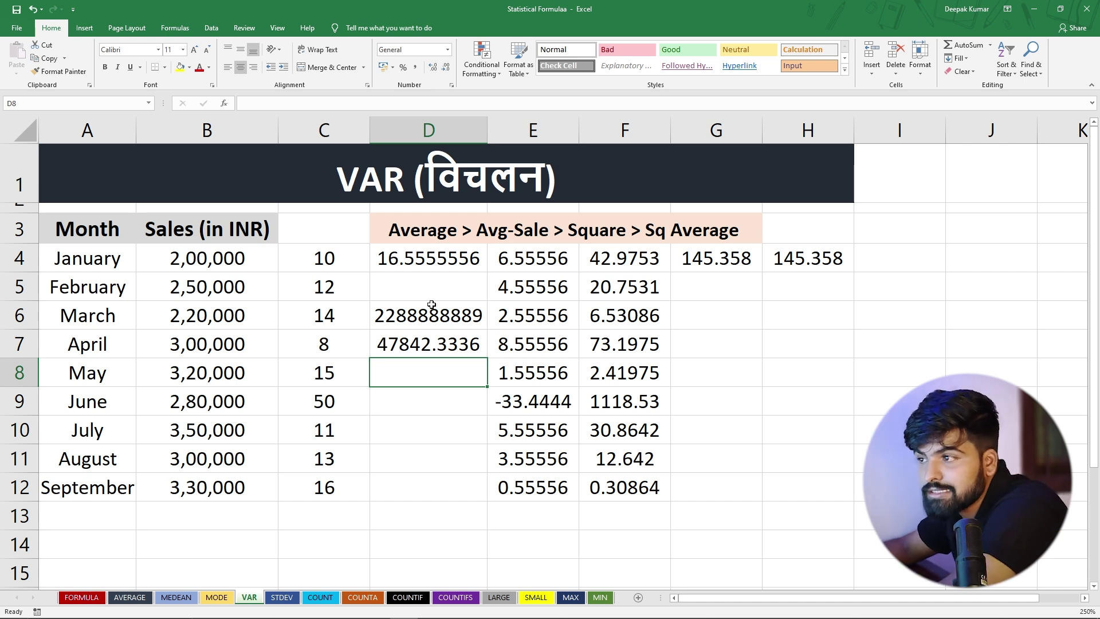
{"action": "left_click", "coordinate": [403, 347]}
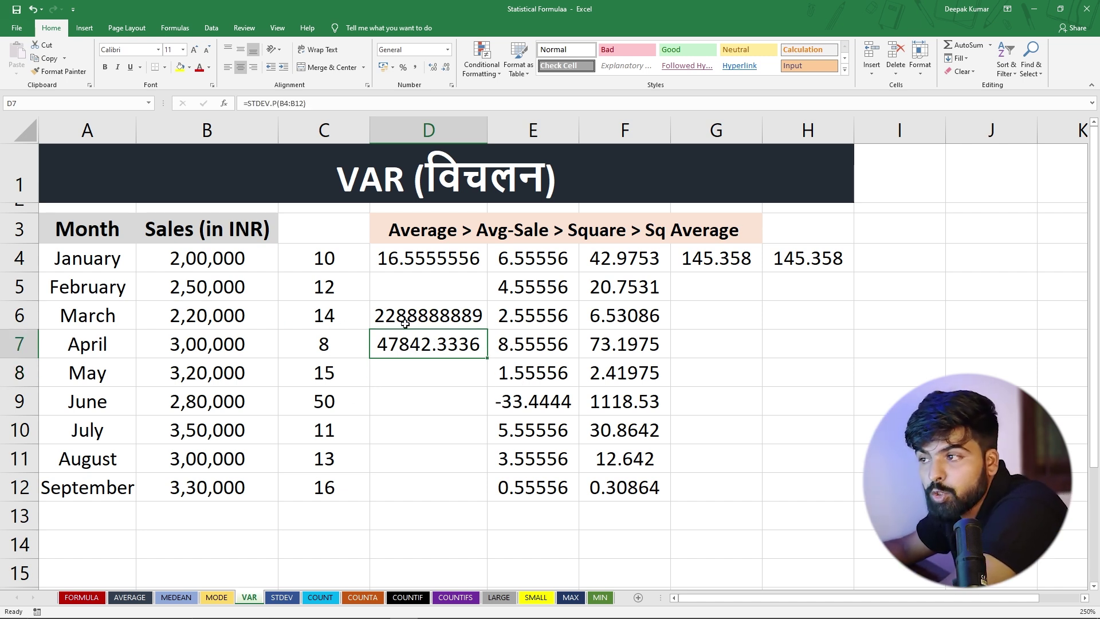
Step: Calculate the square root of the sales variance in cell D8 with =SQRT(D6)
{"action": "left_click_drag", "start_coordinate": [215, 258], "coordinate": [213, 479]}
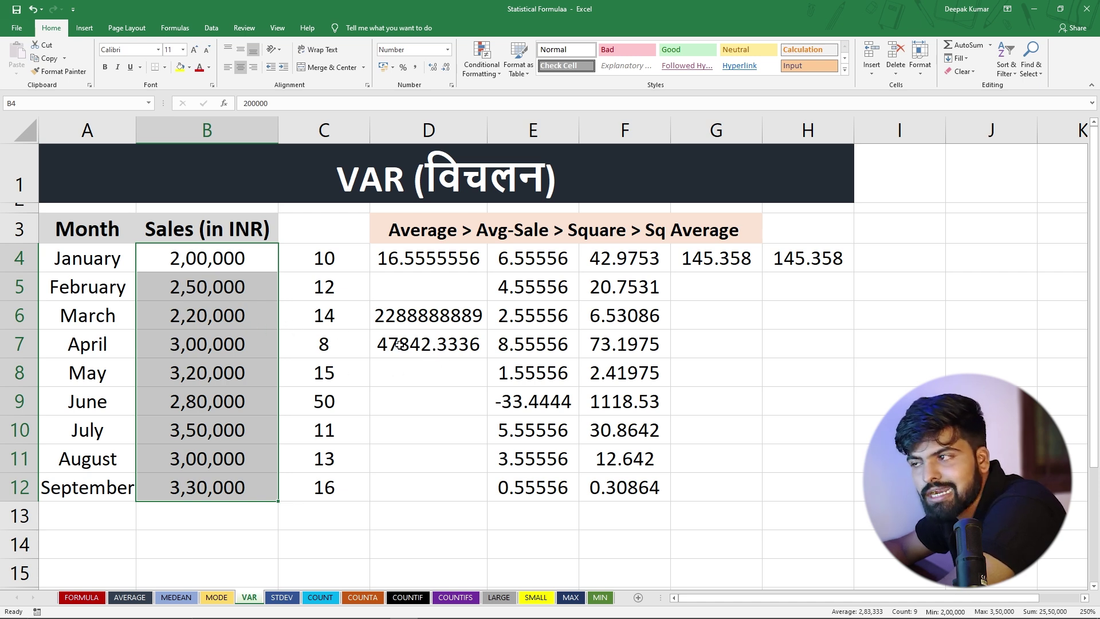
{"action": "left_click", "coordinate": [418, 368]}
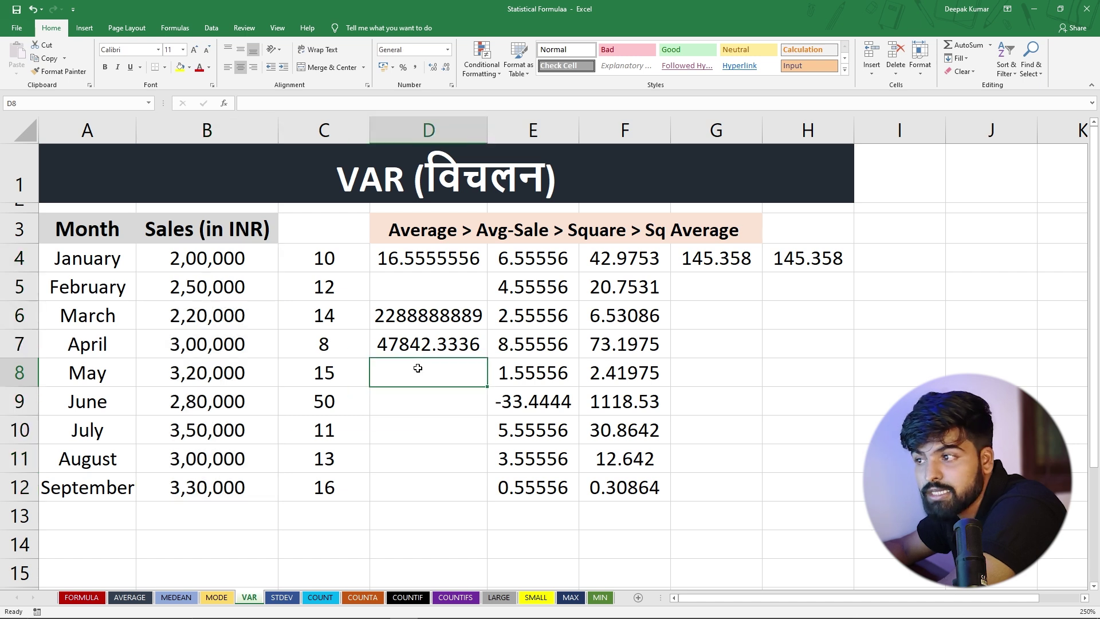
{"action": "left_click", "coordinate": [402, 315]}
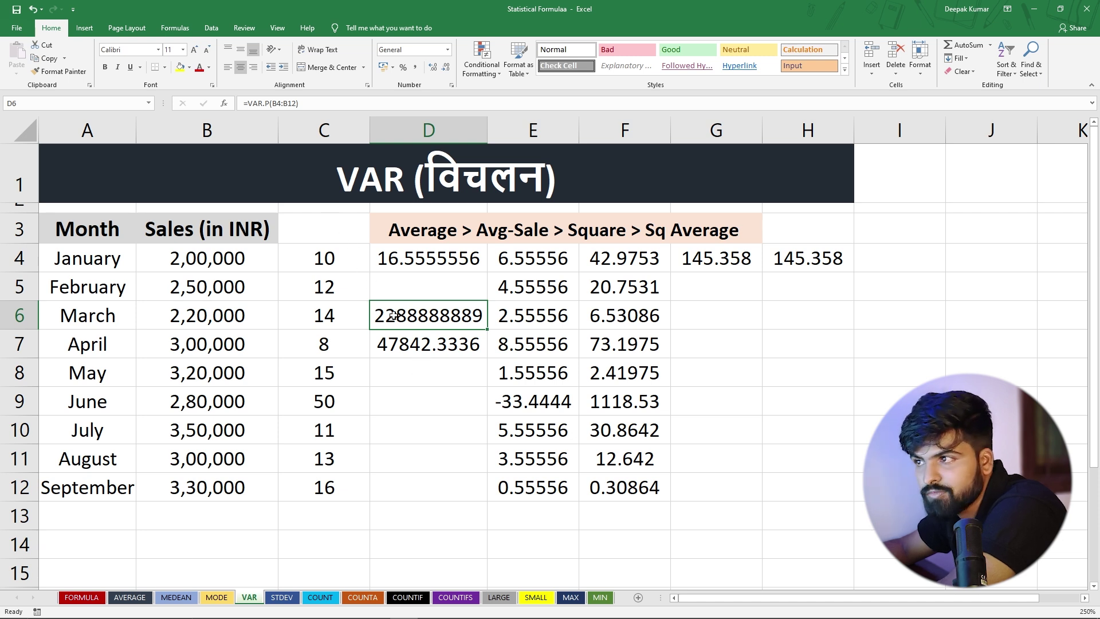
{"action": "left_click", "coordinate": [396, 378]}
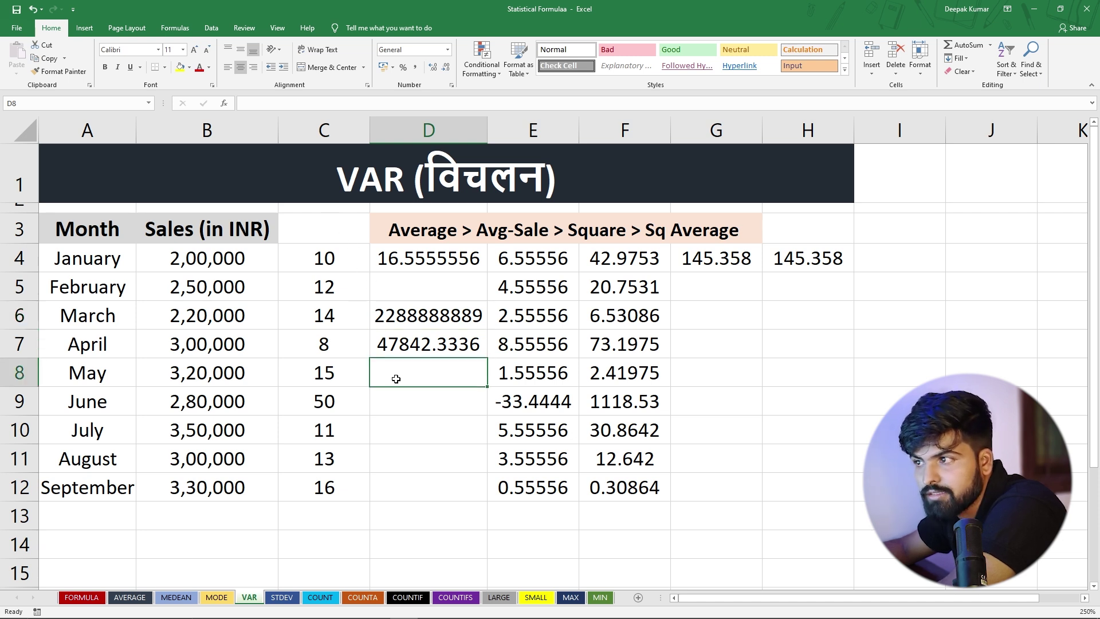
{"action": "type", "text": "="}
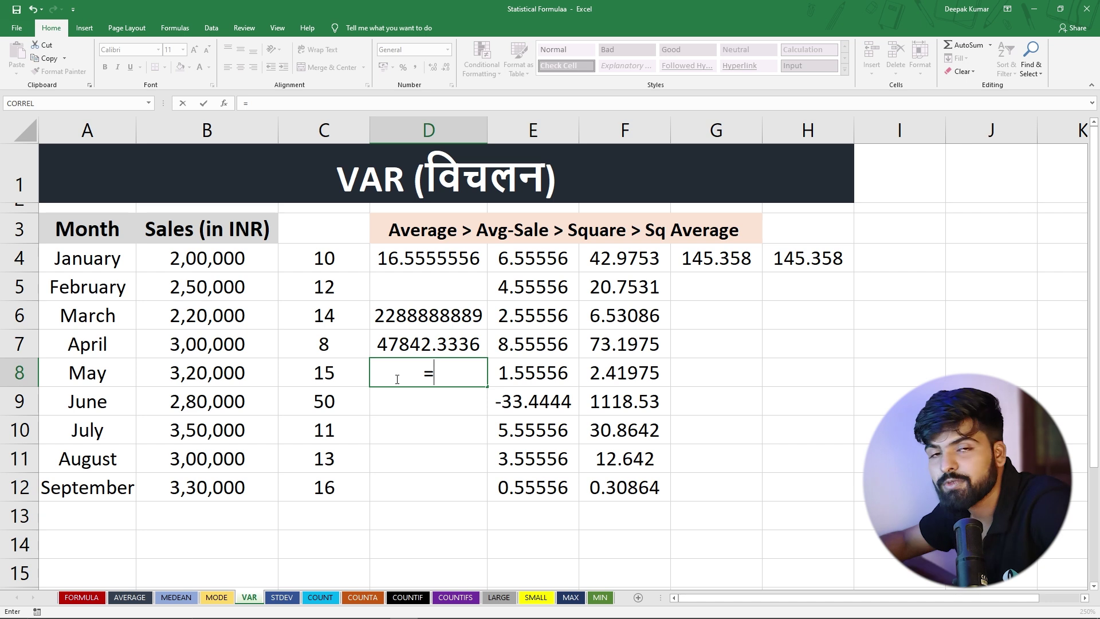
{"action": "type", "text": "sq"}
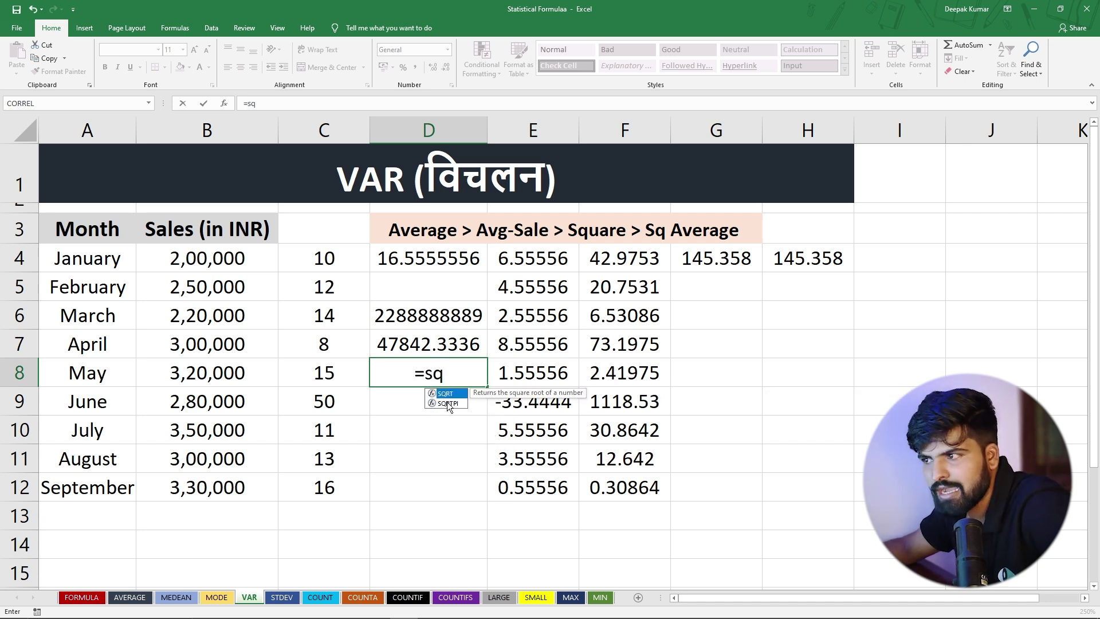
{"action": "double_click", "coordinate": [449, 396]}
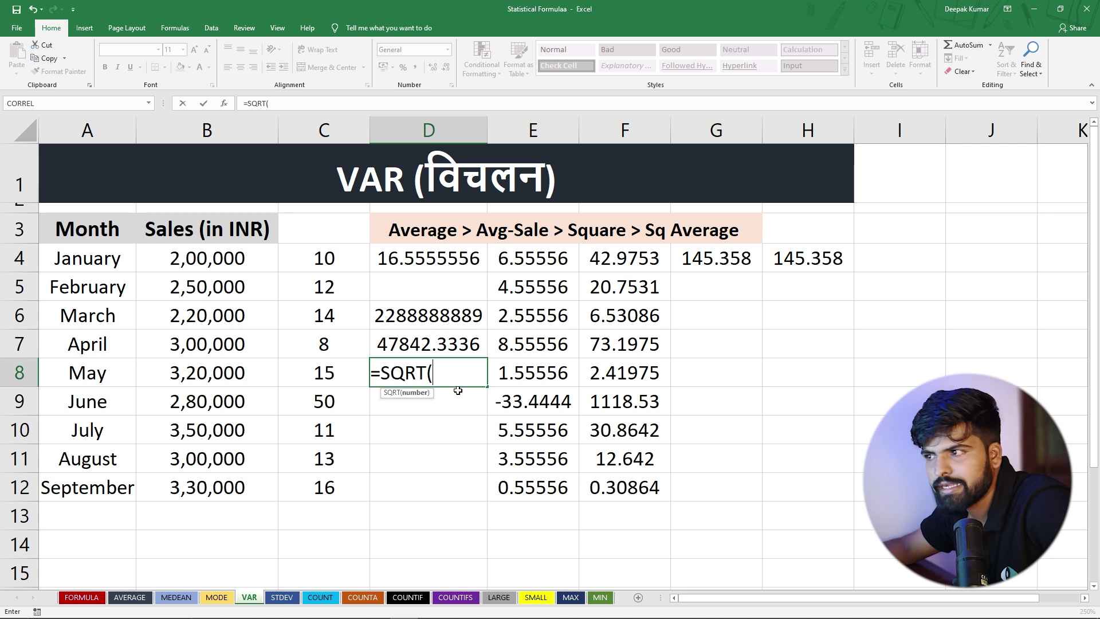
{"action": "left_click", "coordinate": [409, 315]}
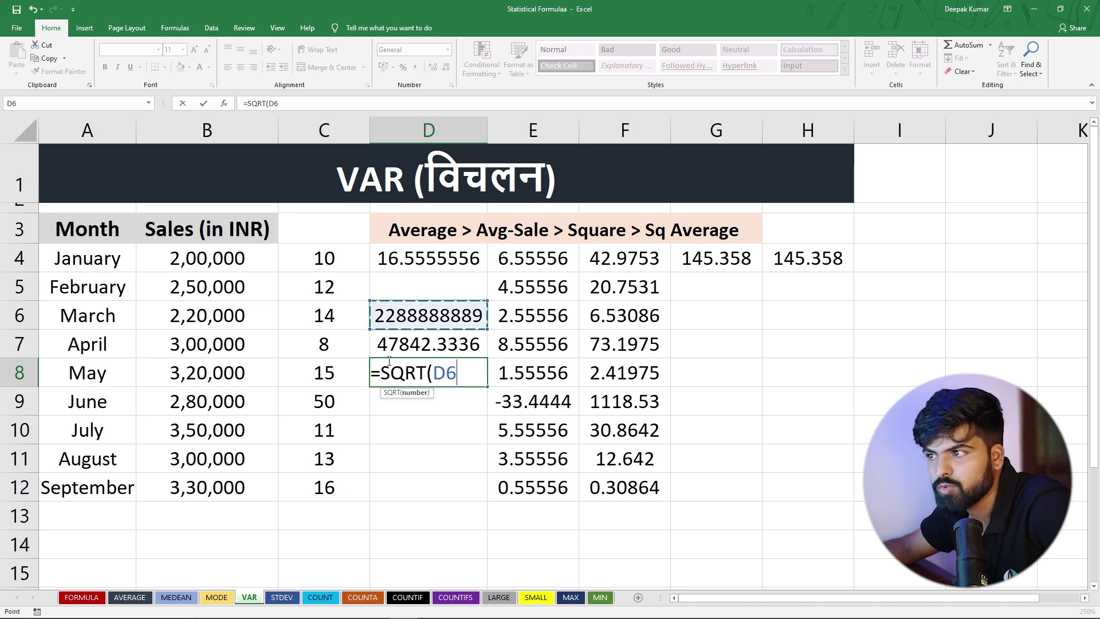
{"action": "type", "text": ")"}
{"action": "key", "text": "Return"}
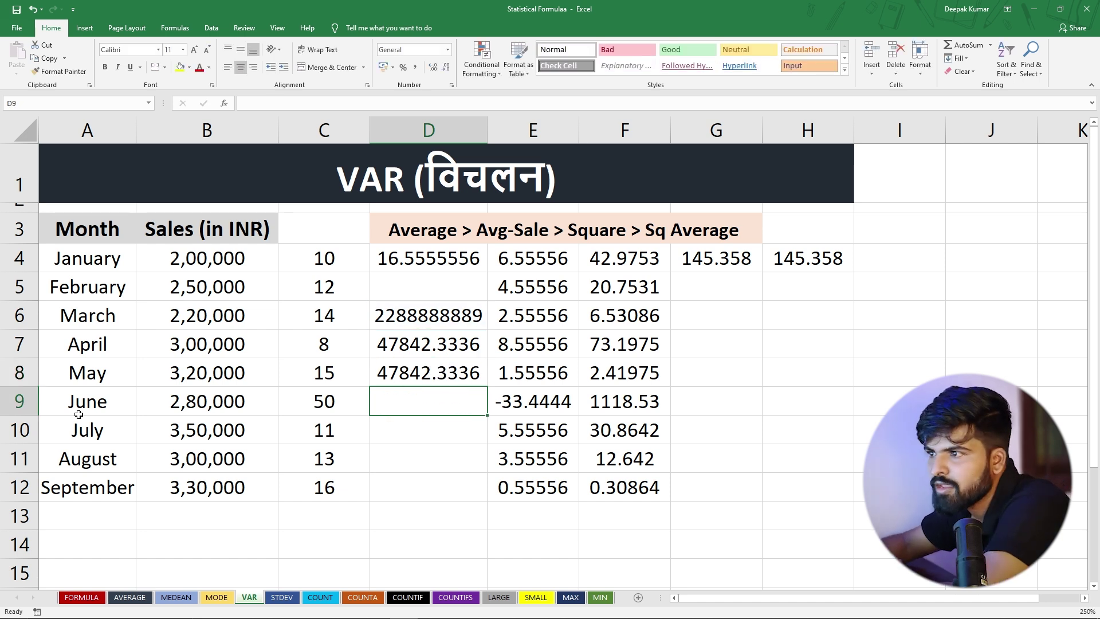
{"action": "left_click", "coordinate": [428, 367]}
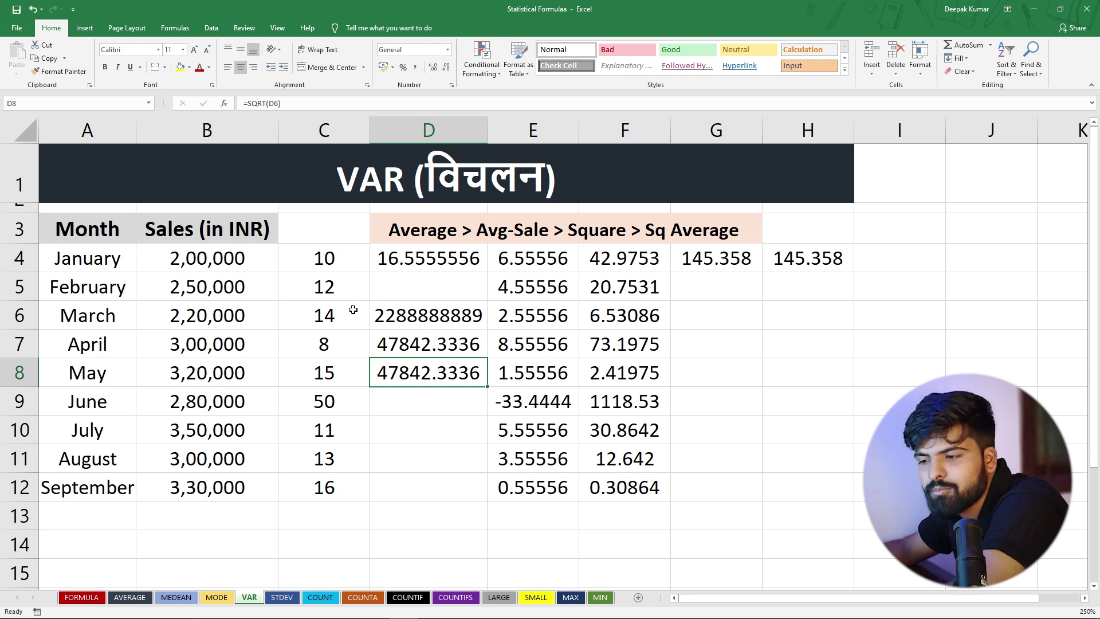
Step: Look through the COUNT, COUNTA, COUNTIF and COUNTIFS sheets and return to COUNT to examine its Quantity and State columns
{"action": "left_click", "coordinate": [317, 597]}
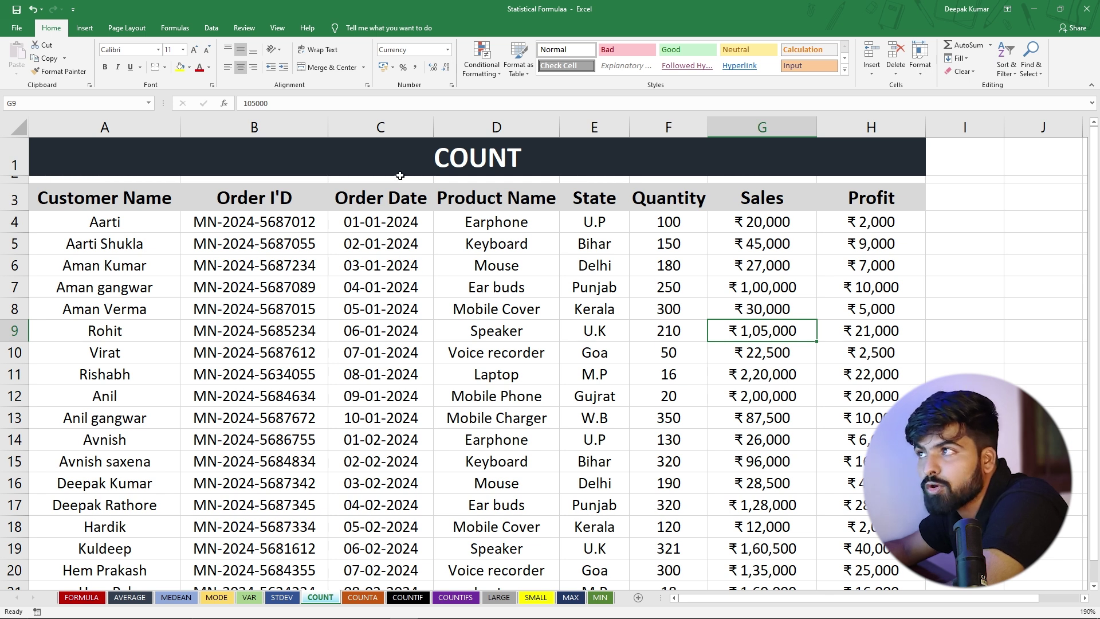
{"action": "left_click", "coordinate": [362, 597]}
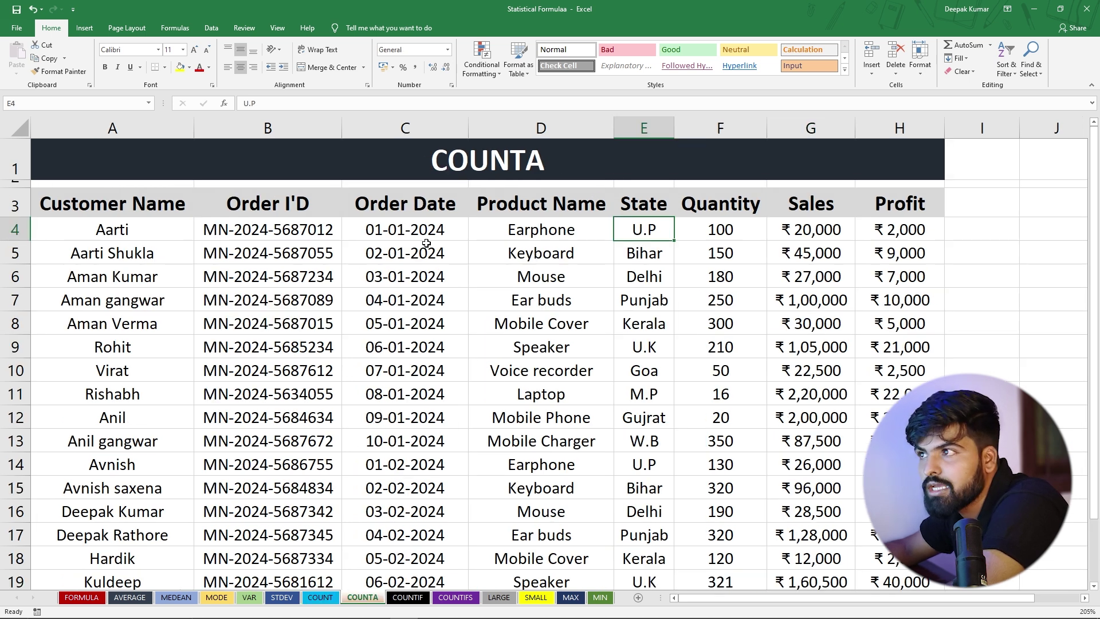
{"action": "left_click", "coordinate": [408, 597]}
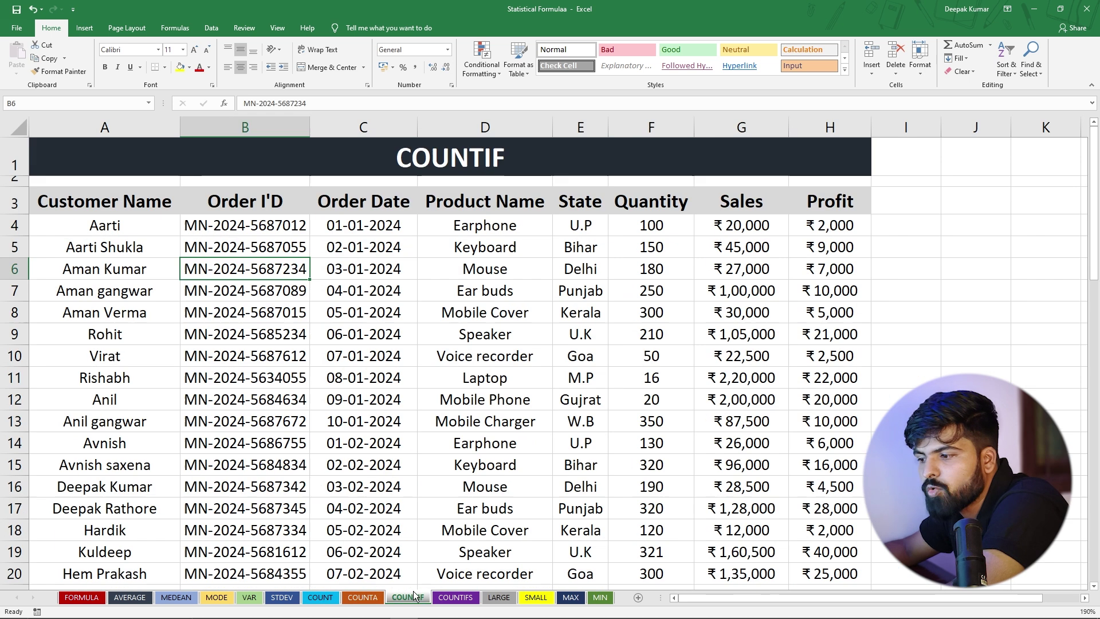
{"action": "left_click", "coordinate": [456, 598]}
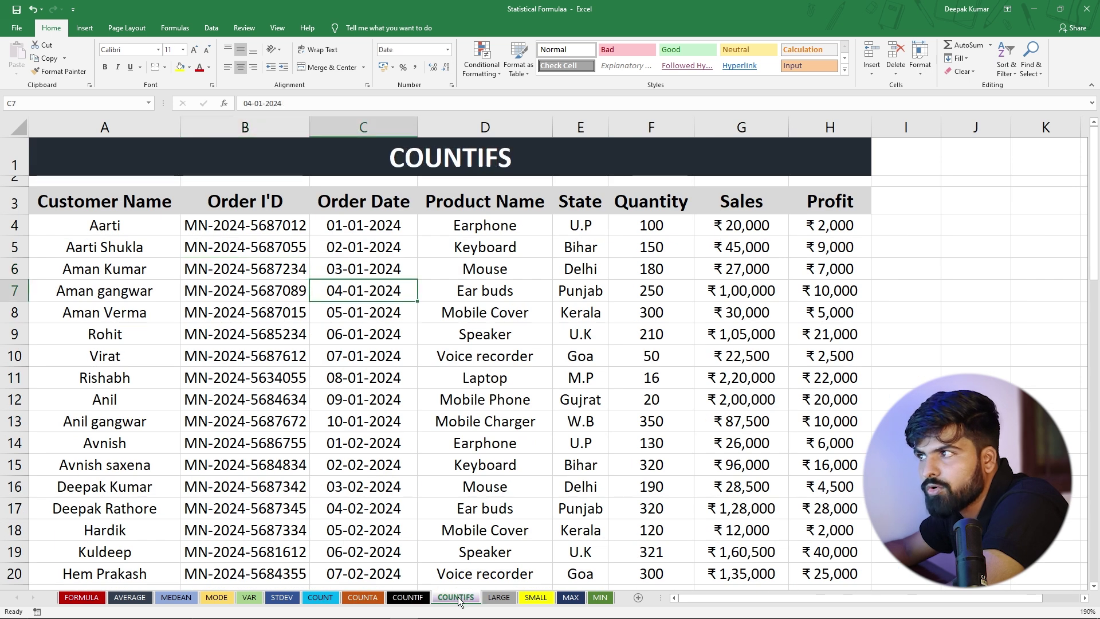
{"action": "left_click", "coordinate": [319, 598]}
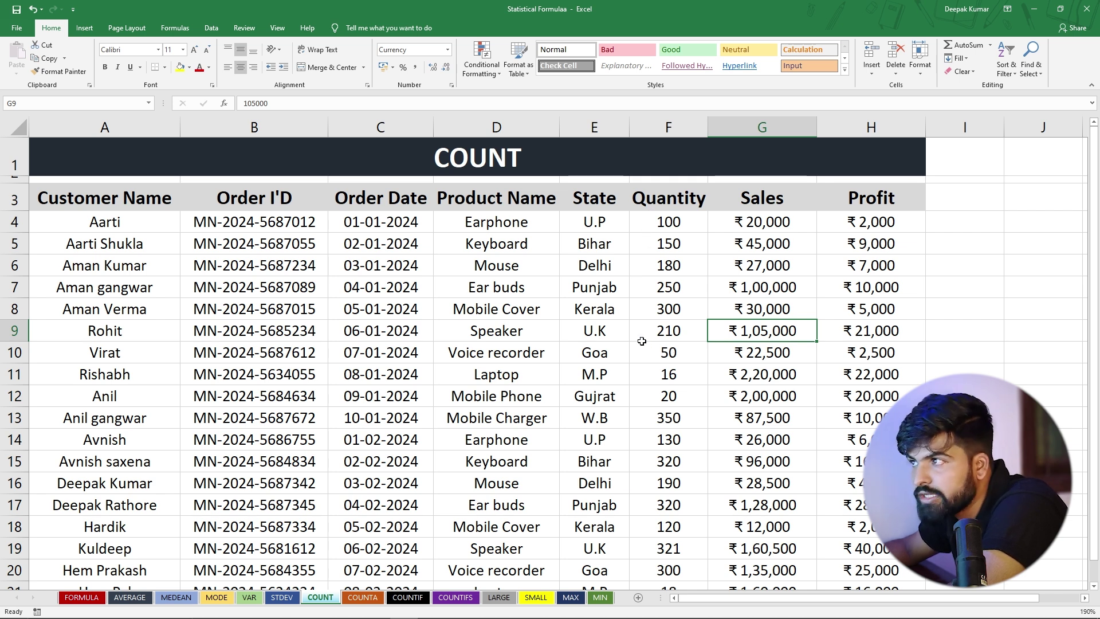
{"action": "left_click_drag", "start_coordinate": [659, 226], "coordinate": [658, 374]}
{"action": "left_click_drag", "start_coordinate": [585, 223], "coordinate": [596, 355]}
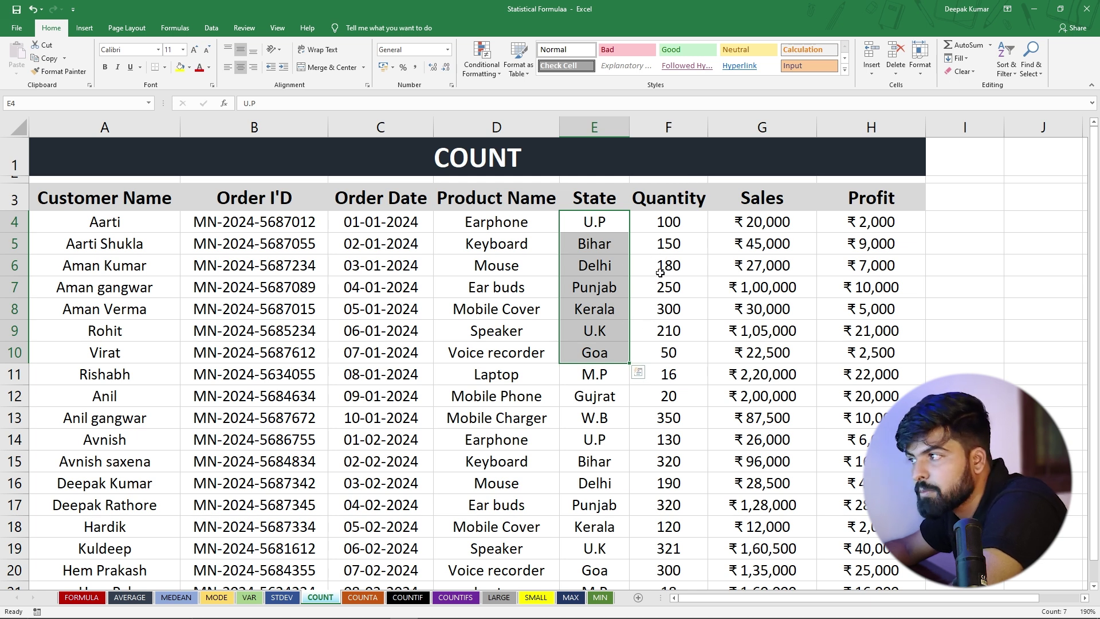
{"action": "left_click", "coordinate": [664, 422]}
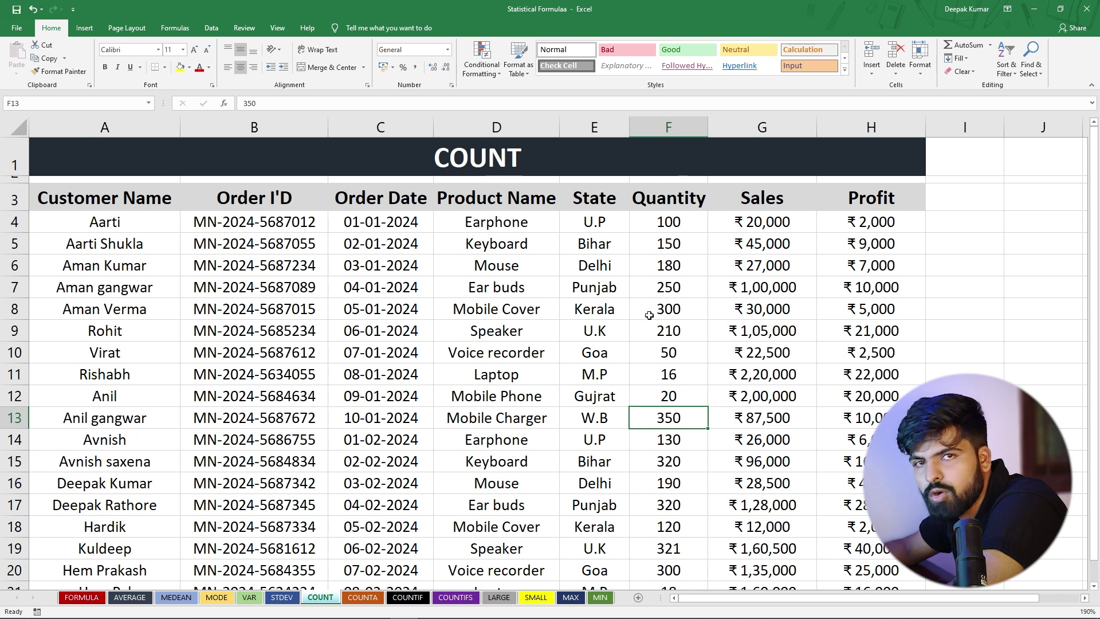
Step: Count the numeric cells among the first four quantities in cell I4 of the COUNT sheet with =COUNT(F4:F7)
{"action": "left_click", "coordinate": [953, 219]}
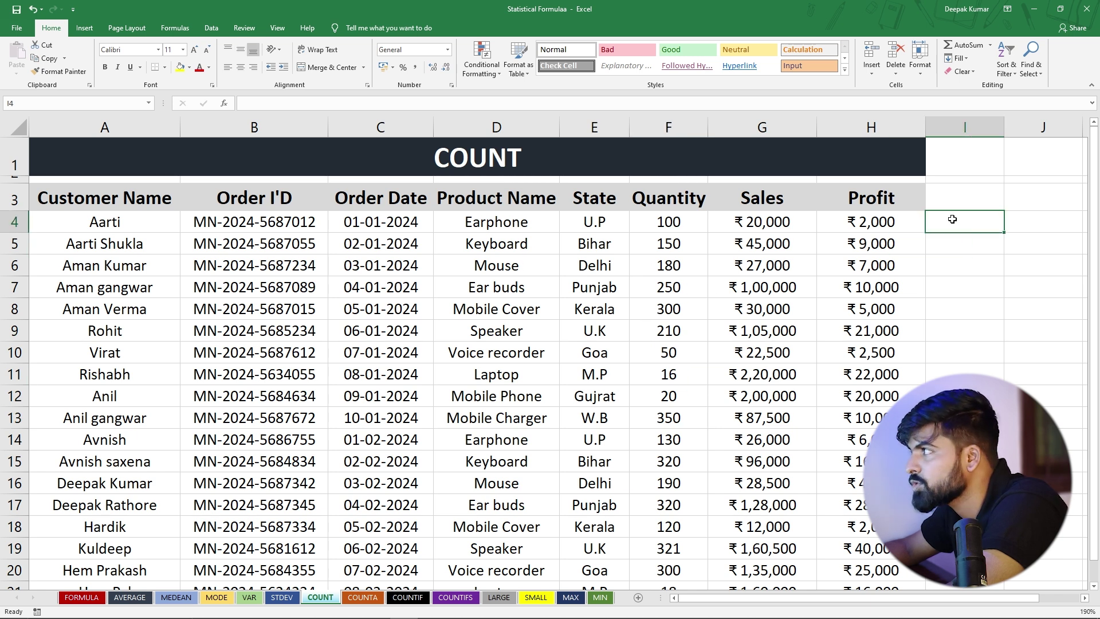
{"action": "type", "text": "="}
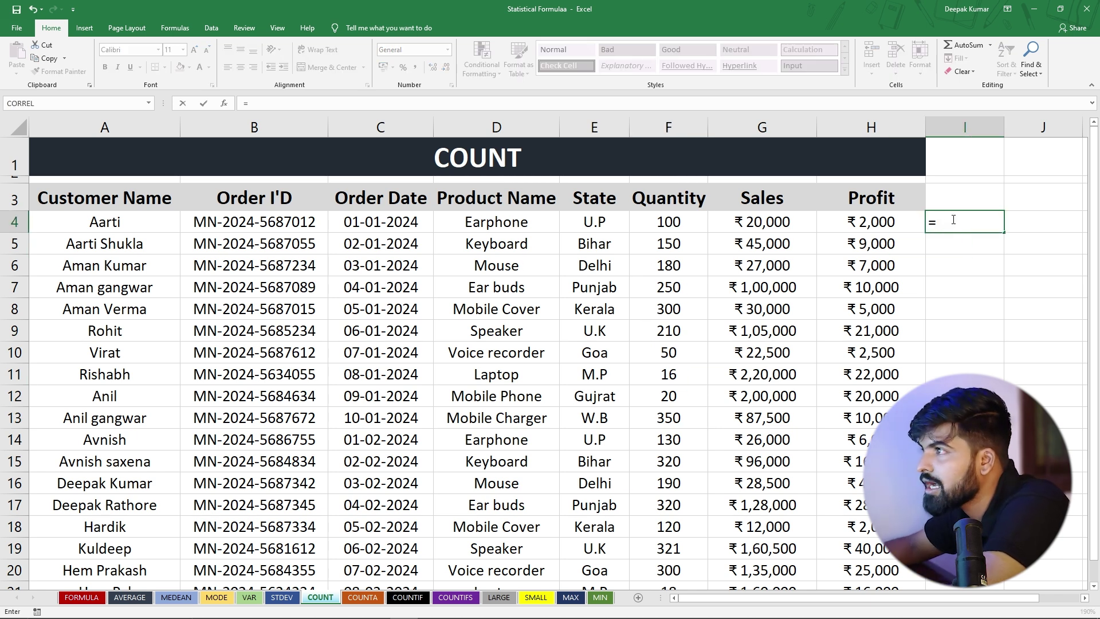
{"action": "type", "text": "c"}
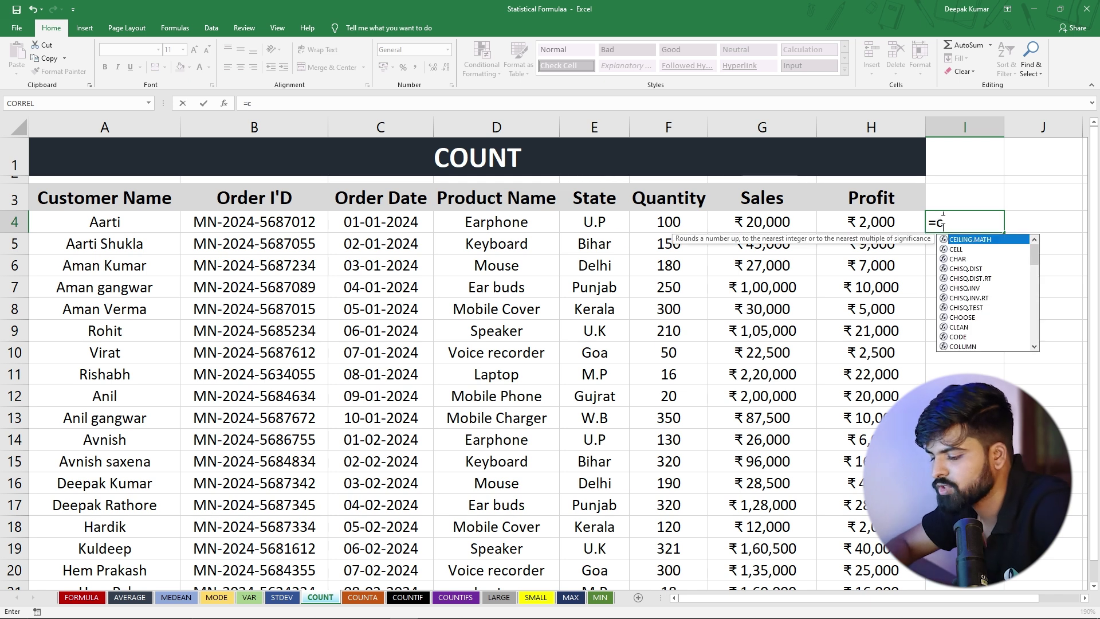
{"action": "type", "text": "ount"}
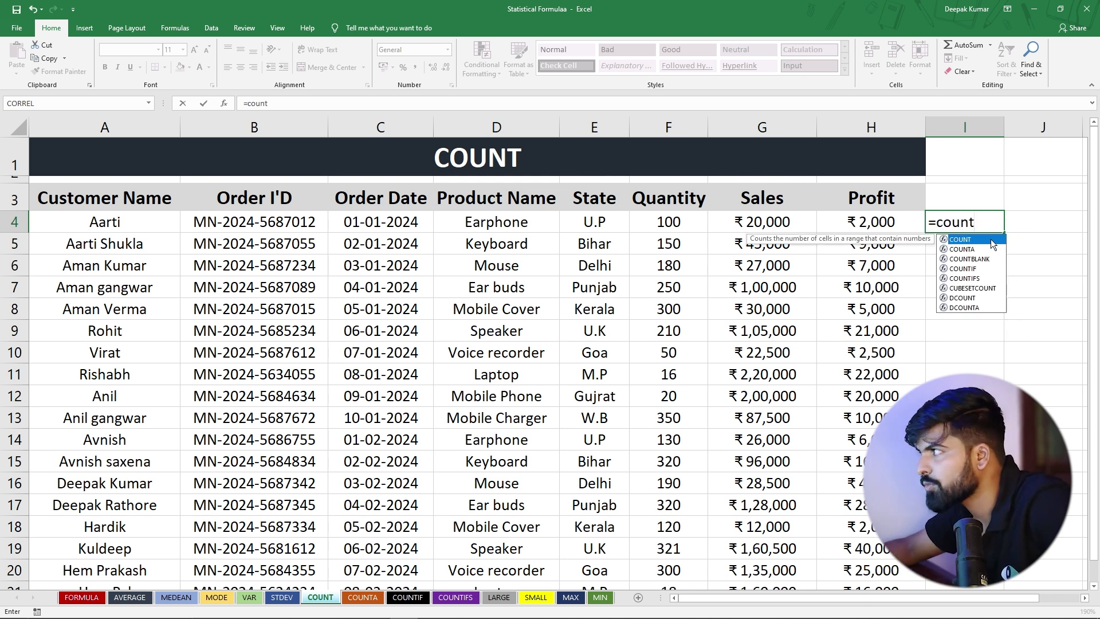
{"action": "double_click", "coordinate": [991, 241]}
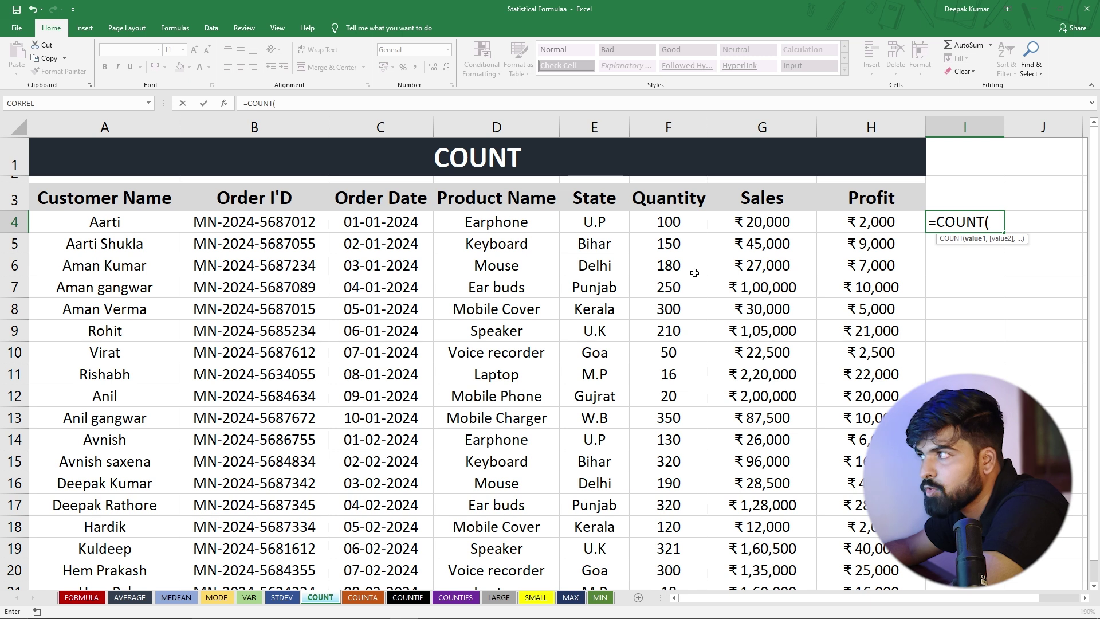
{"action": "left_click_drag", "start_coordinate": [662, 221], "coordinate": [657, 287]}
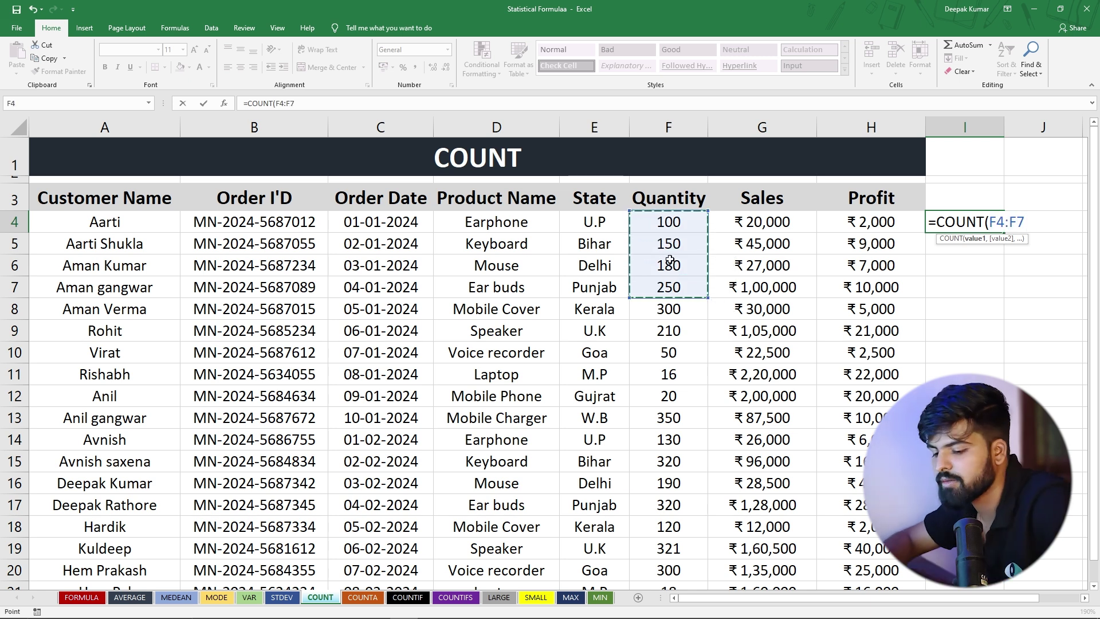
{"action": "type", "text": ")"}
{"action": "key", "text": "Return"}
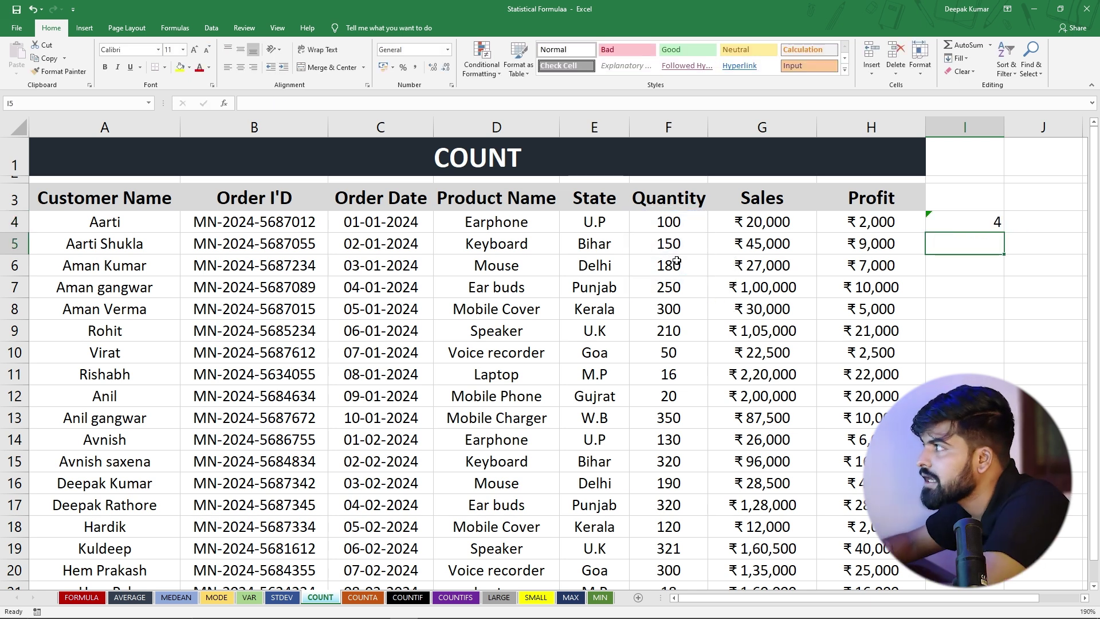
Step: Count the numeric cells among the first four State entries in cell I5 with =COUNT(E4:E7), and compare the formula with its source cells
{"action": "left_click", "coordinate": [944, 226]}
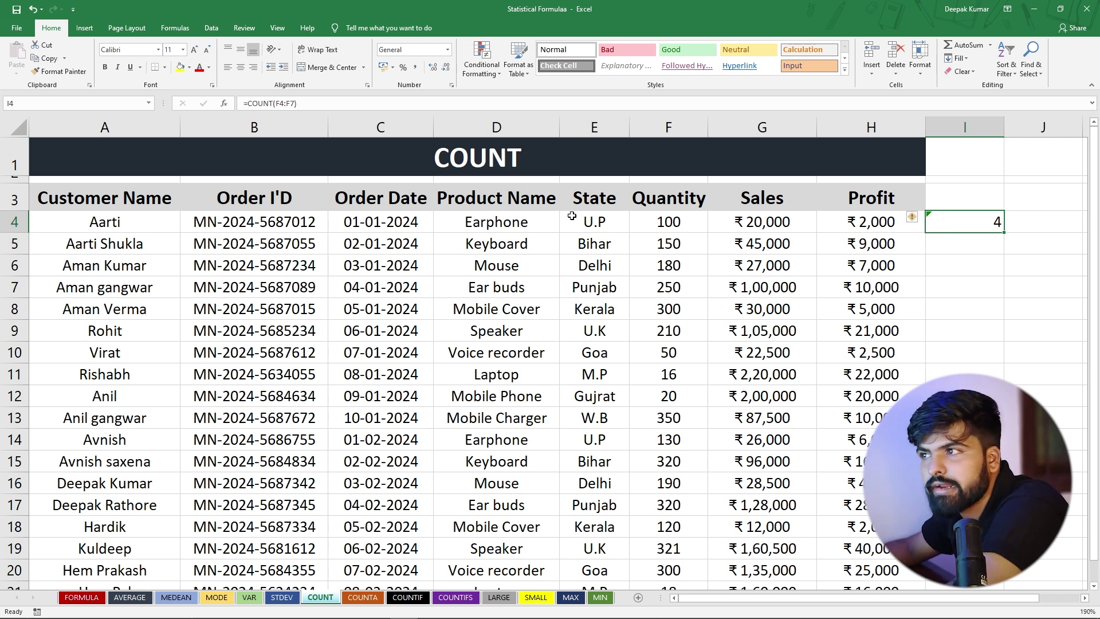
{"action": "left_click", "coordinate": [984, 250]}
{"action": "type", "text": "=coun"}
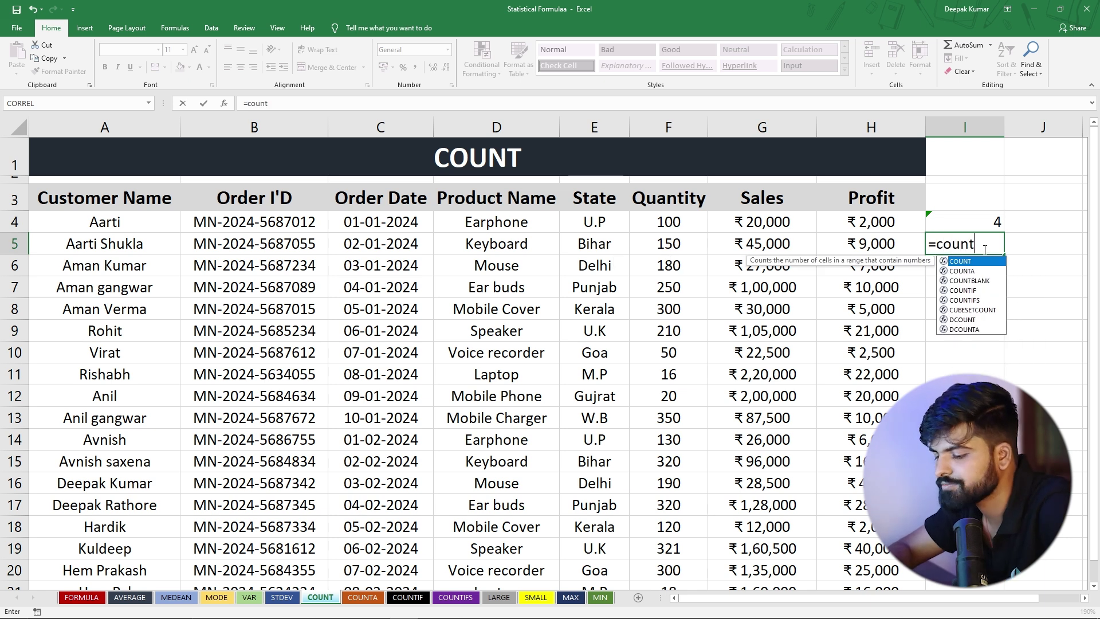
{"action": "type", "text": "t"}
{"action": "key", "text": "Tab"}
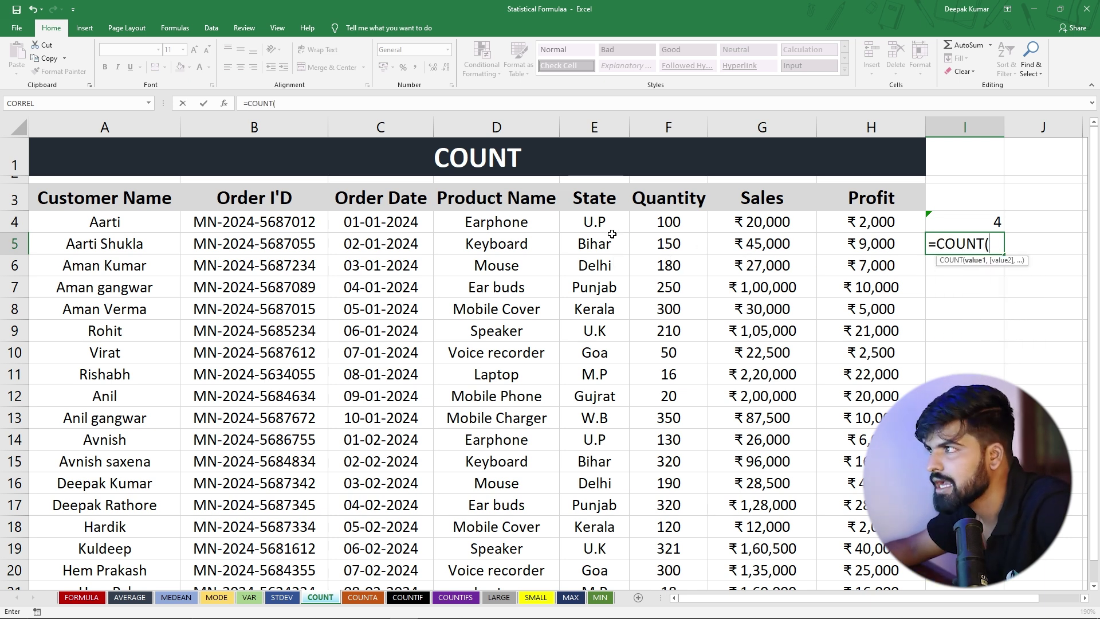
{"action": "left_click_drag", "start_coordinate": [599, 225], "coordinate": [582, 285]}
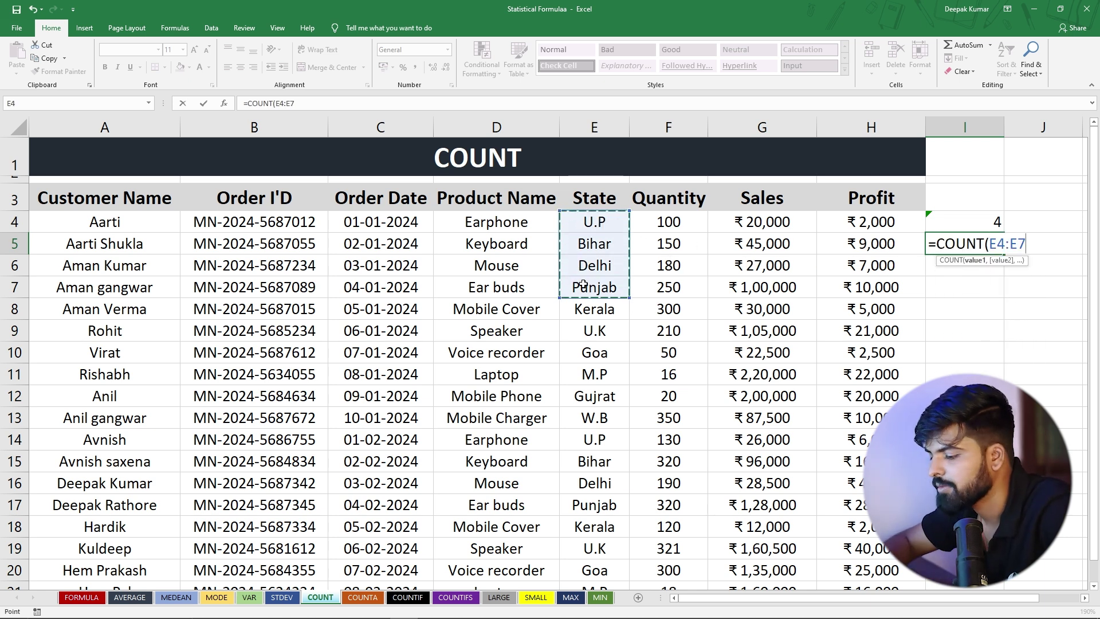
{"action": "key", "text": "Return"}
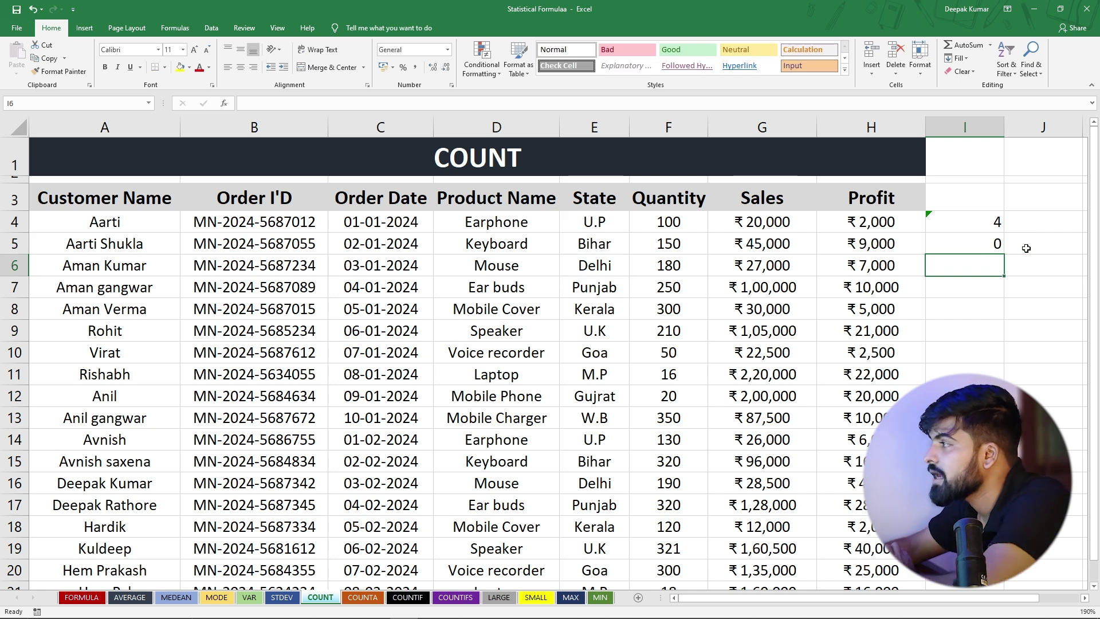
{"action": "key", "text": "Up"}
{"action": "left_click_drag", "start_coordinate": [583, 219], "coordinate": [587, 287]}
{"action": "left_click", "coordinate": [967, 239]}
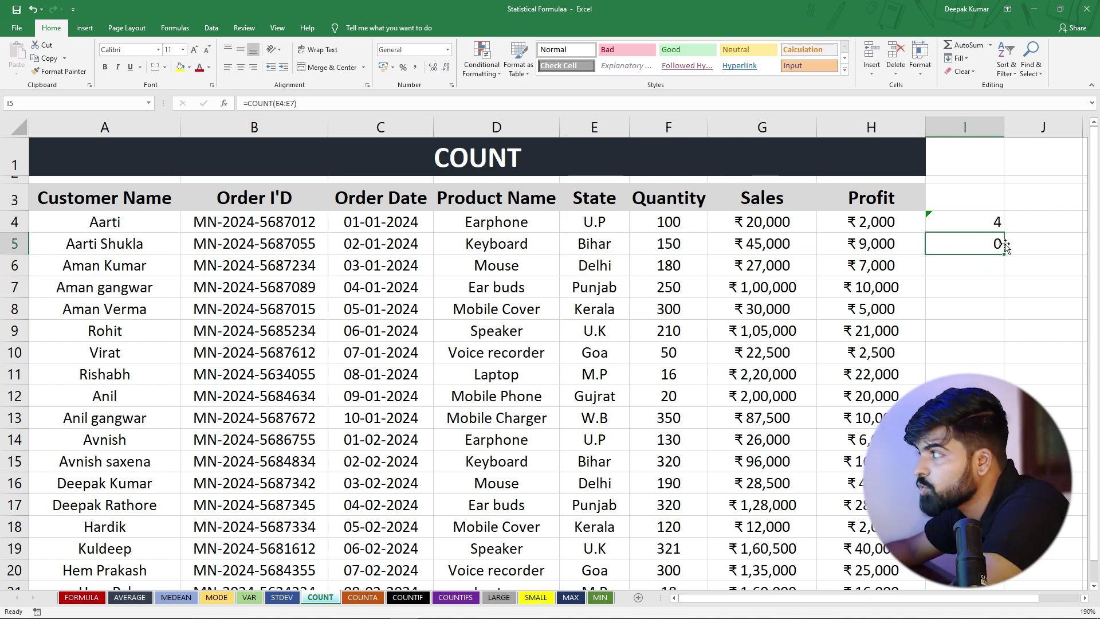
Step: Count the non-empty cells among the first four State entries in cell I6 with =COUNTA(E4:E7)
{"action": "left_click", "coordinate": [604, 221]}
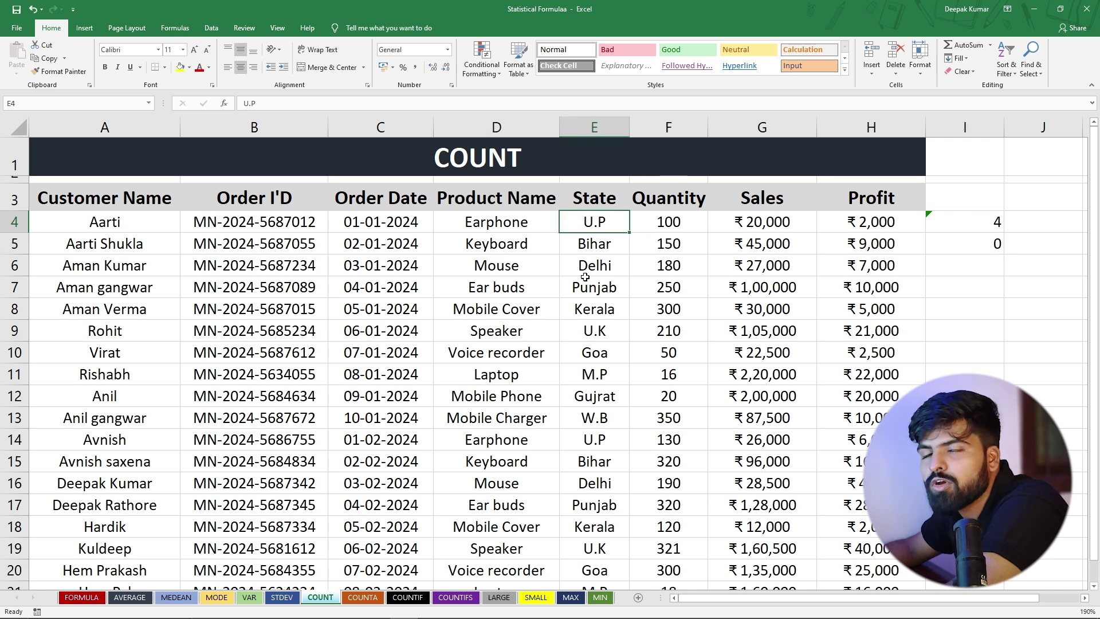
{"action": "left_click_drag", "start_coordinate": [669, 223], "coordinate": [678, 296]}
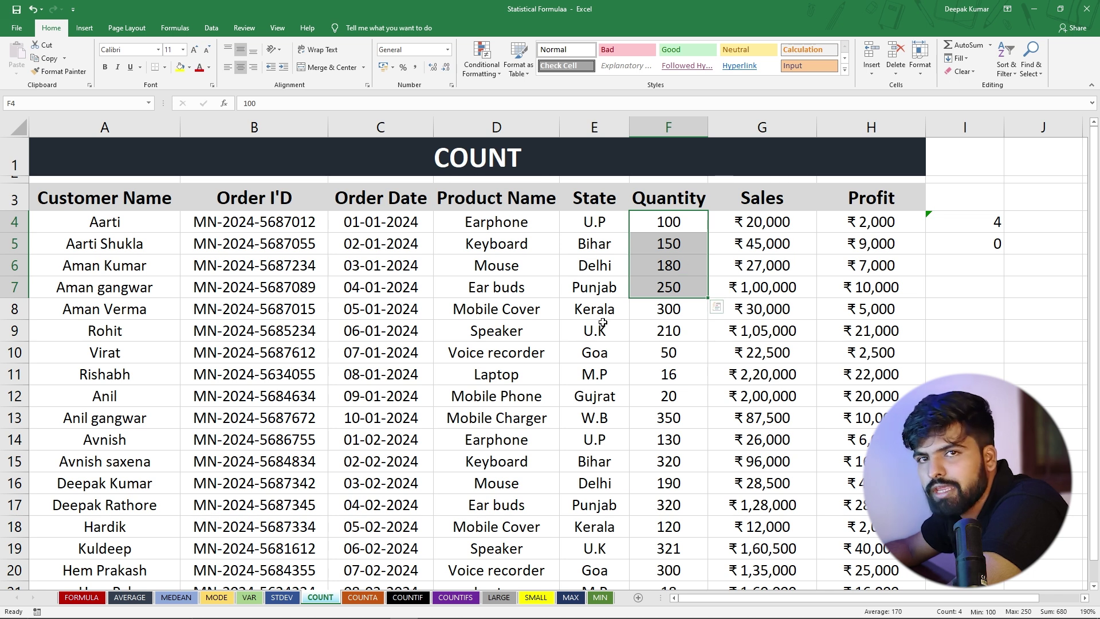
{"action": "left_click", "coordinate": [665, 350]}
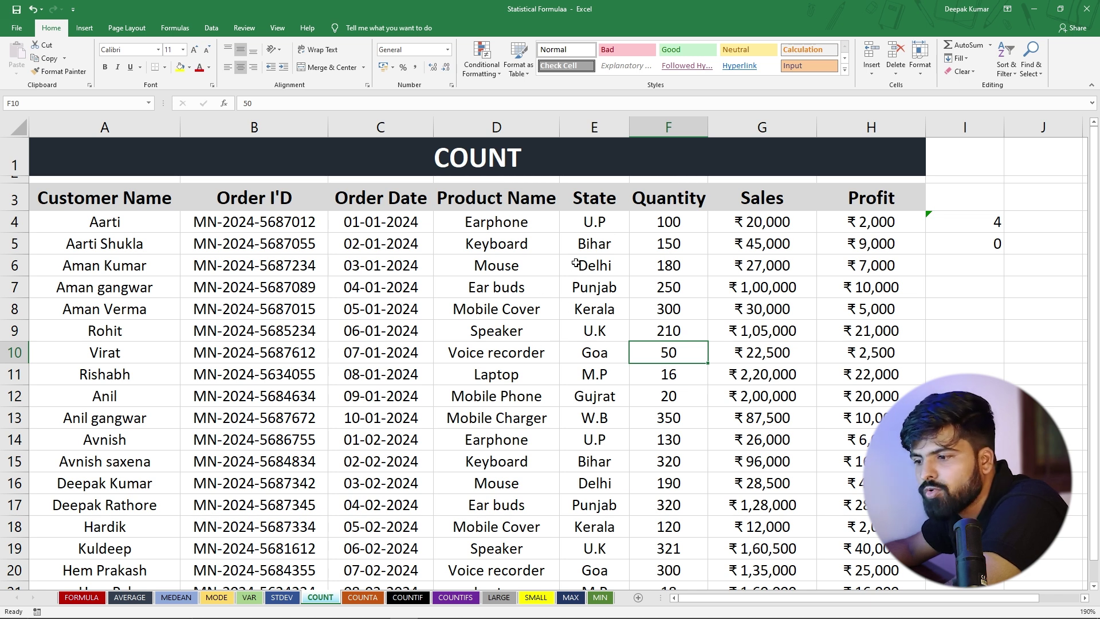
{"action": "left_click", "coordinate": [957, 265]}
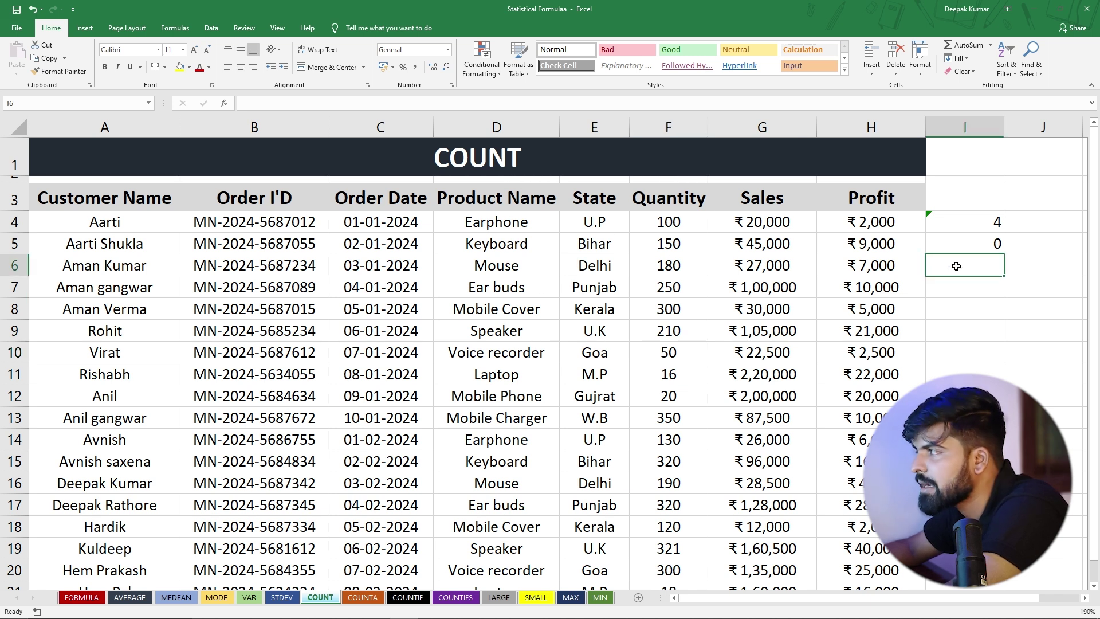
{"action": "type", "text": "="}
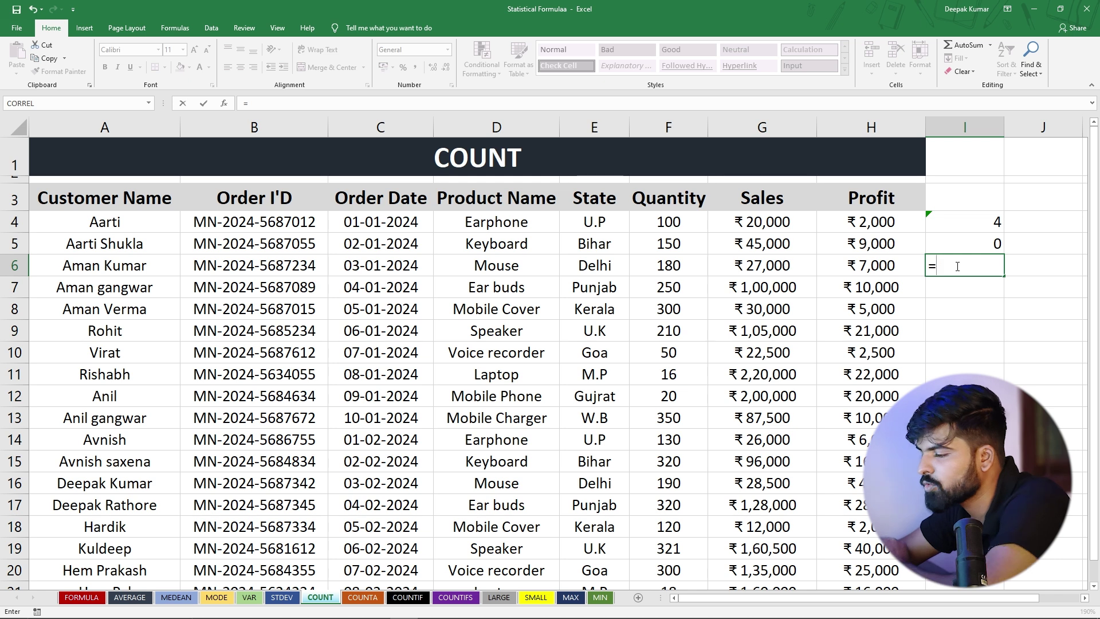
{"action": "type", "text": "count"}
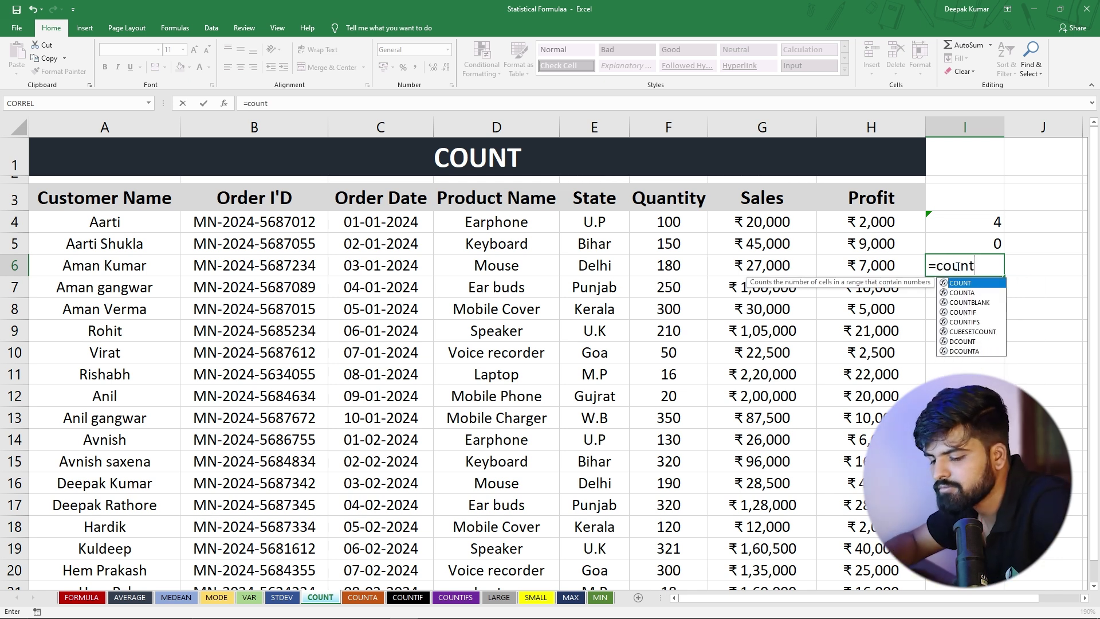
{"action": "type", "text": "a"}
{"action": "double_click", "coordinate": [976, 283]}
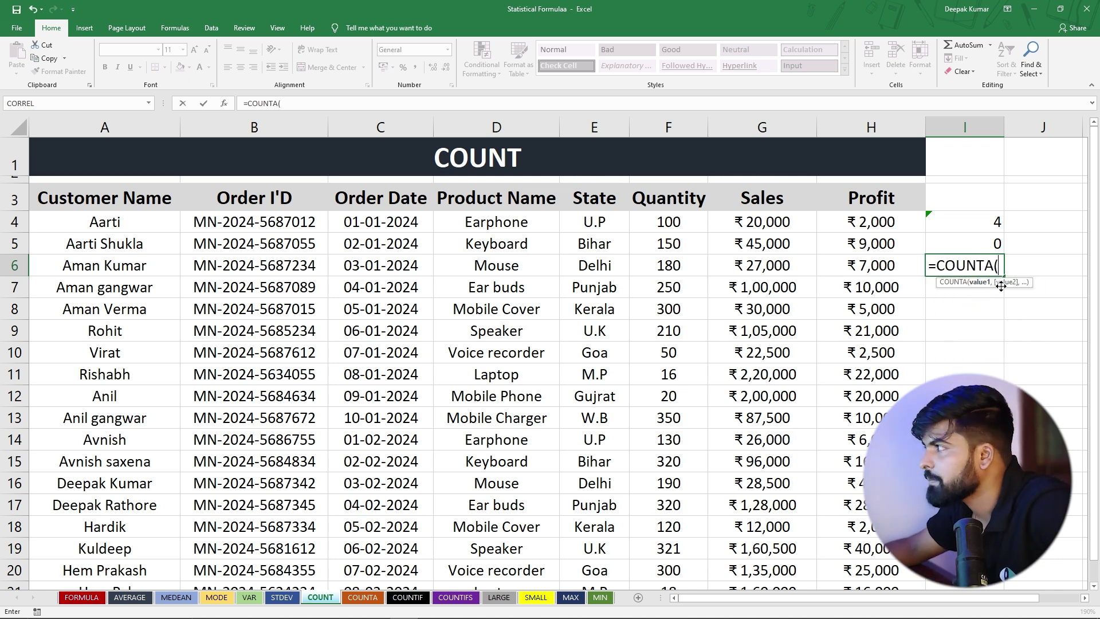
{"action": "left_click_drag", "start_coordinate": [593, 223], "coordinate": [595, 287]}
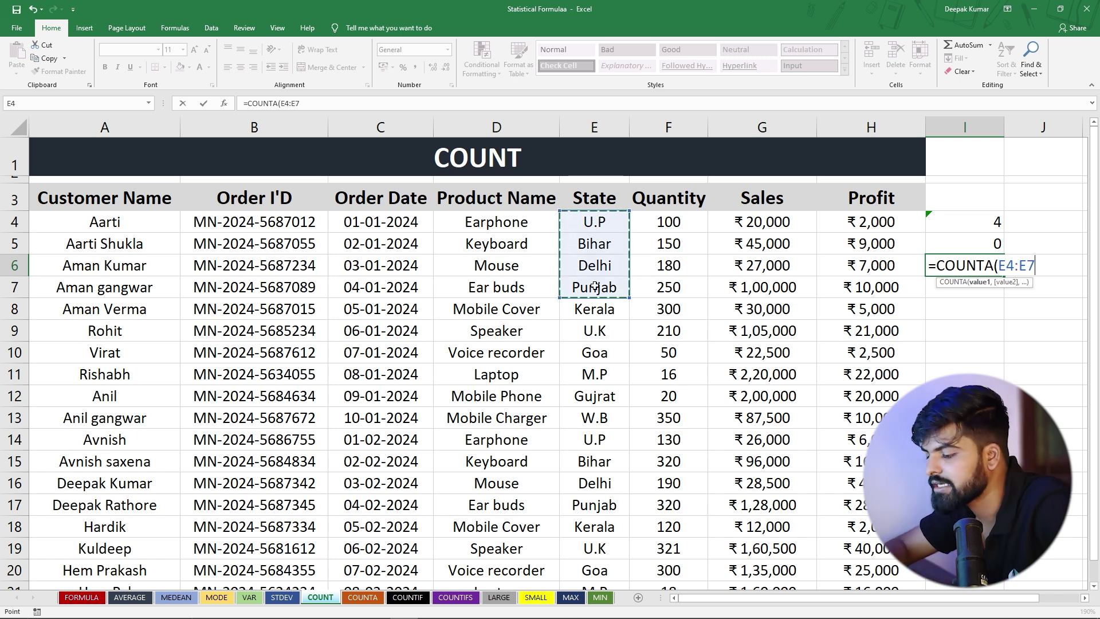
{"action": "type", "text": ")"}
{"action": "key", "text": "Return"}
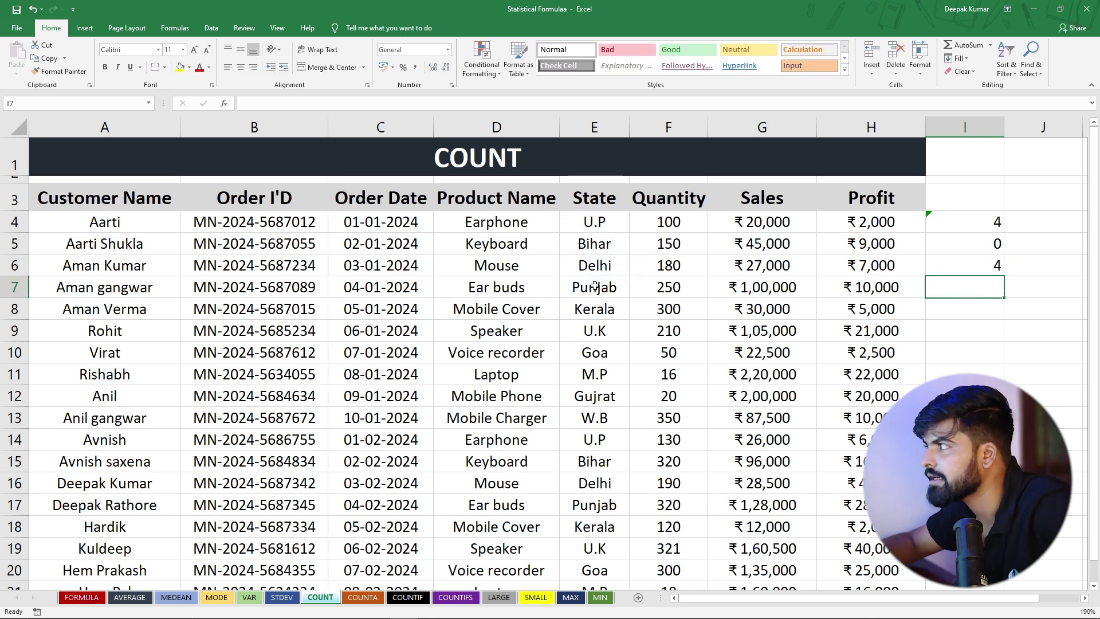
{"action": "left_click", "coordinate": [972, 266]}
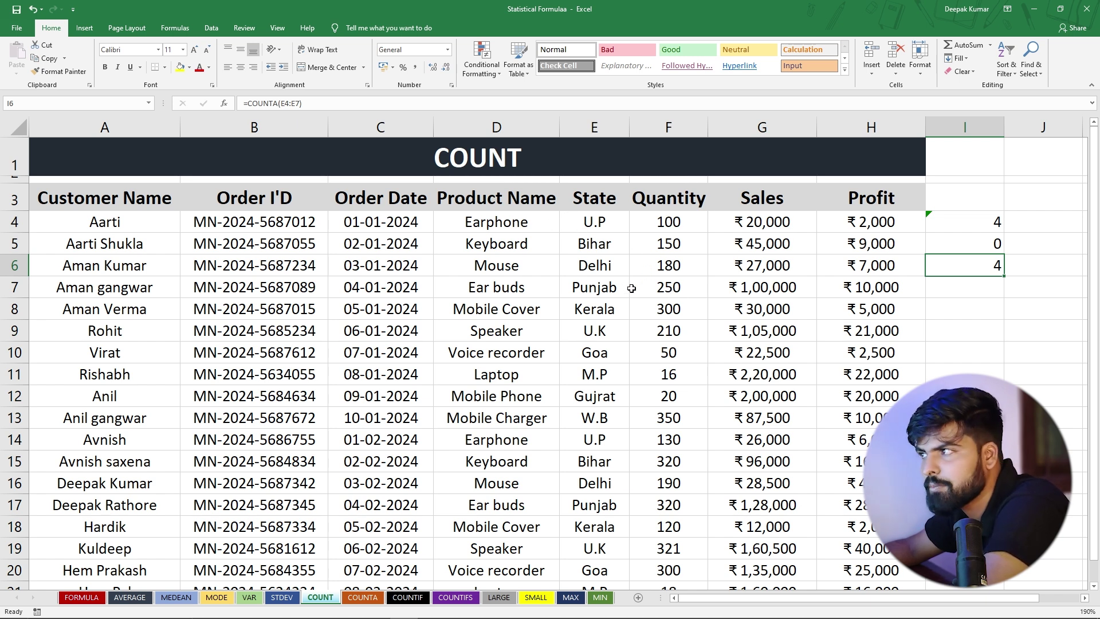
Step: Replace the State entry in cell E6 with the number 1 and check the COUNT formula in I5
{"action": "left_click", "coordinate": [587, 265]}
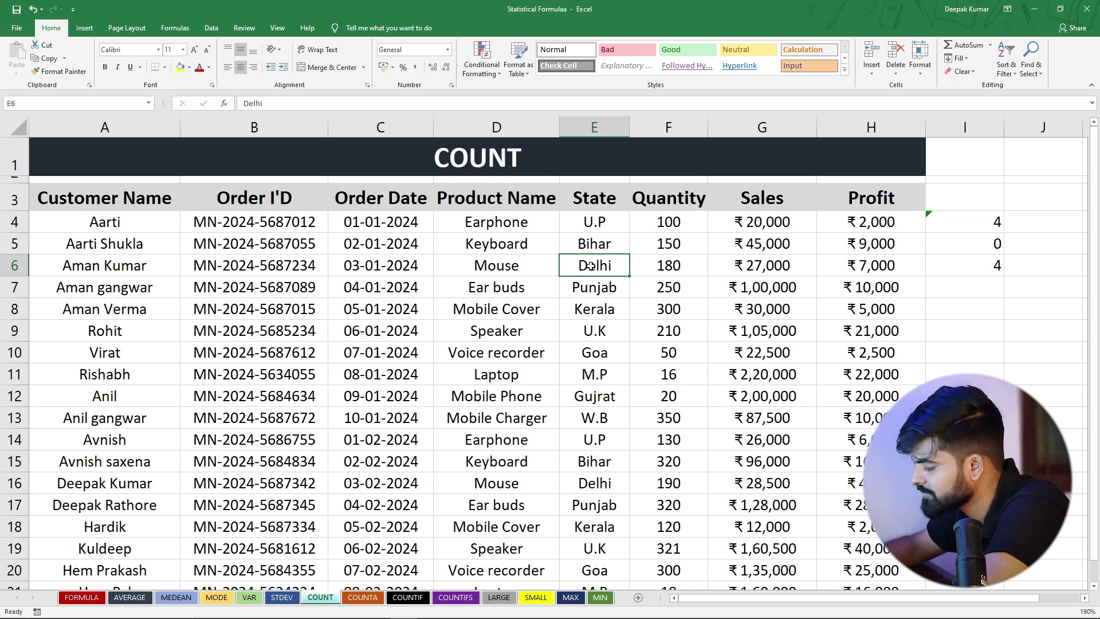
{"action": "type", "text": "1"}
{"action": "key", "text": "Return"}
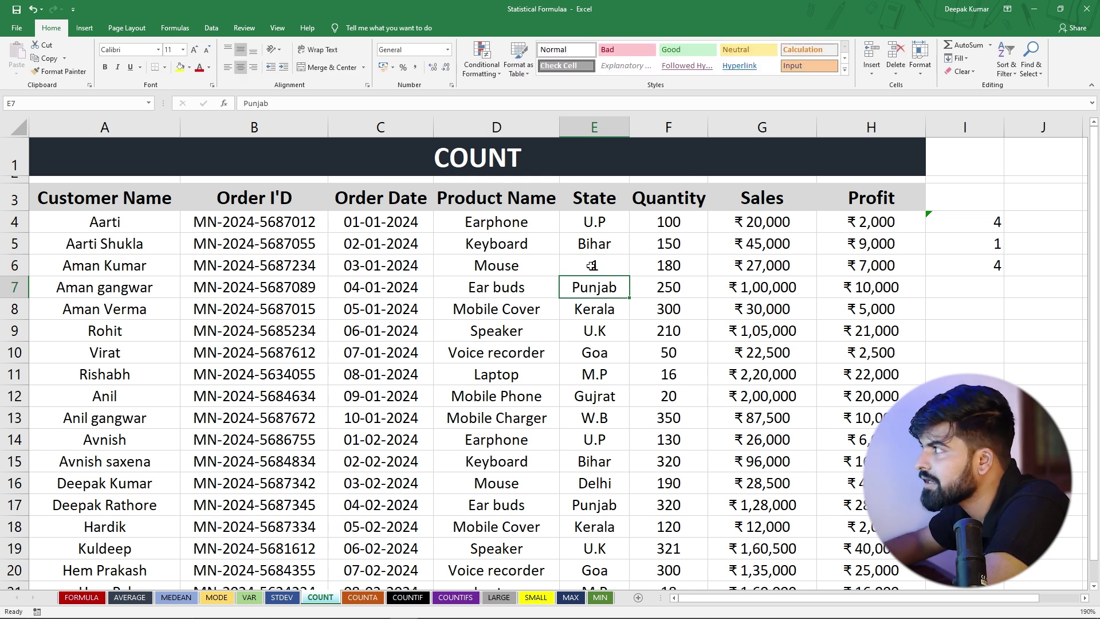
{"action": "left_click", "coordinate": [975, 245]}
Step: Set the State entry in cell E6 to the number 10 and review the range E4:E7
{"action": "left_click", "coordinate": [597, 266]}
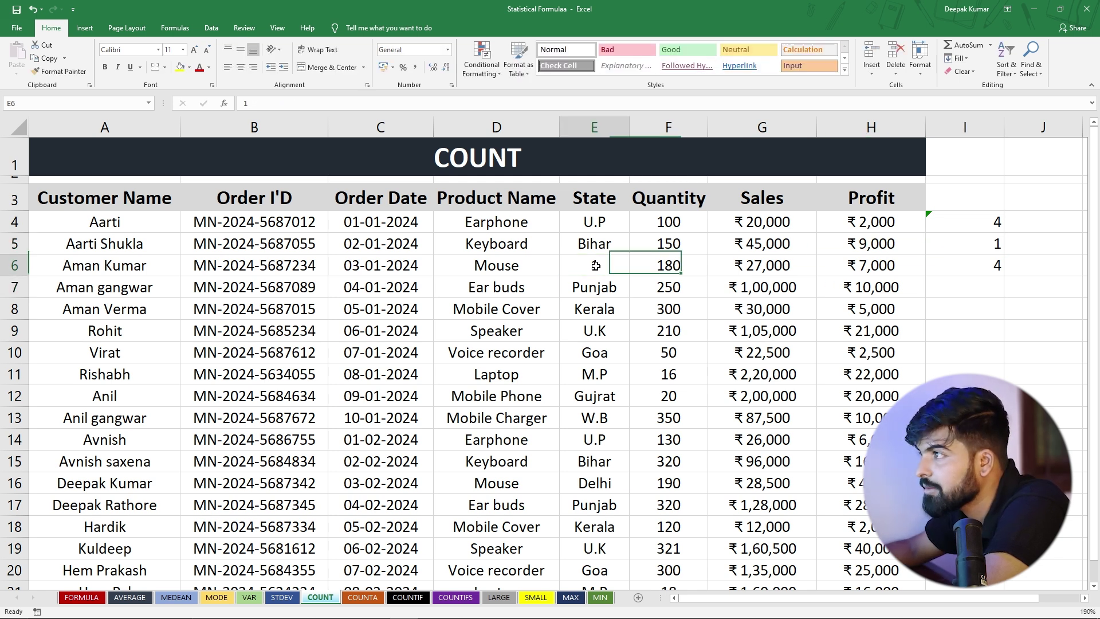
{"action": "type", "text": "10"}
{"action": "key", "text": "Return"}
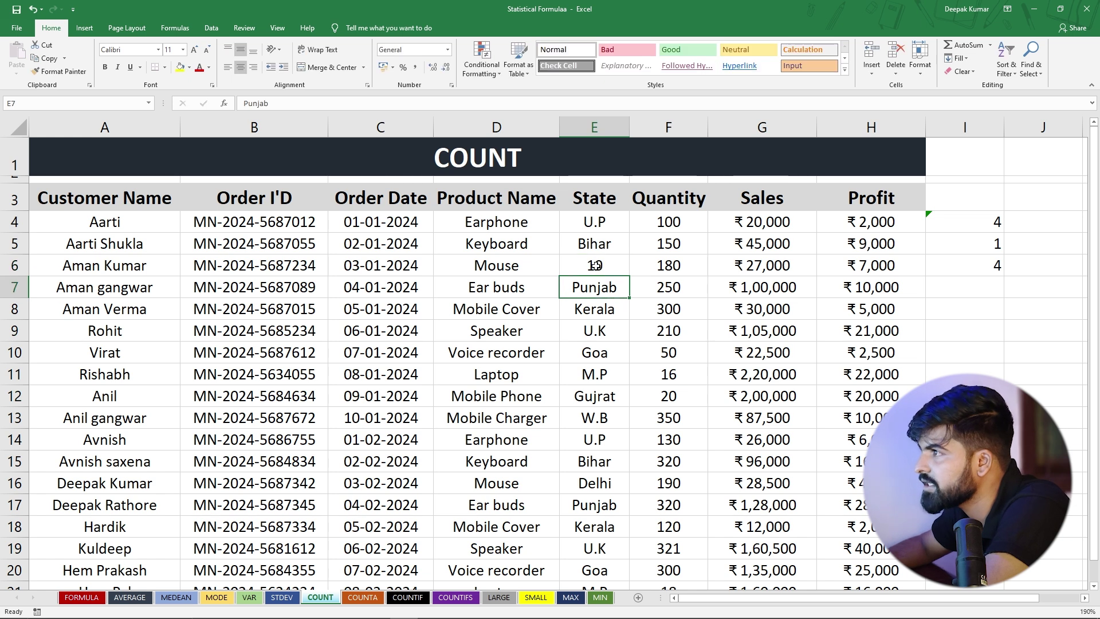
{"action": "left_click", "coordinate": [599, 265]}
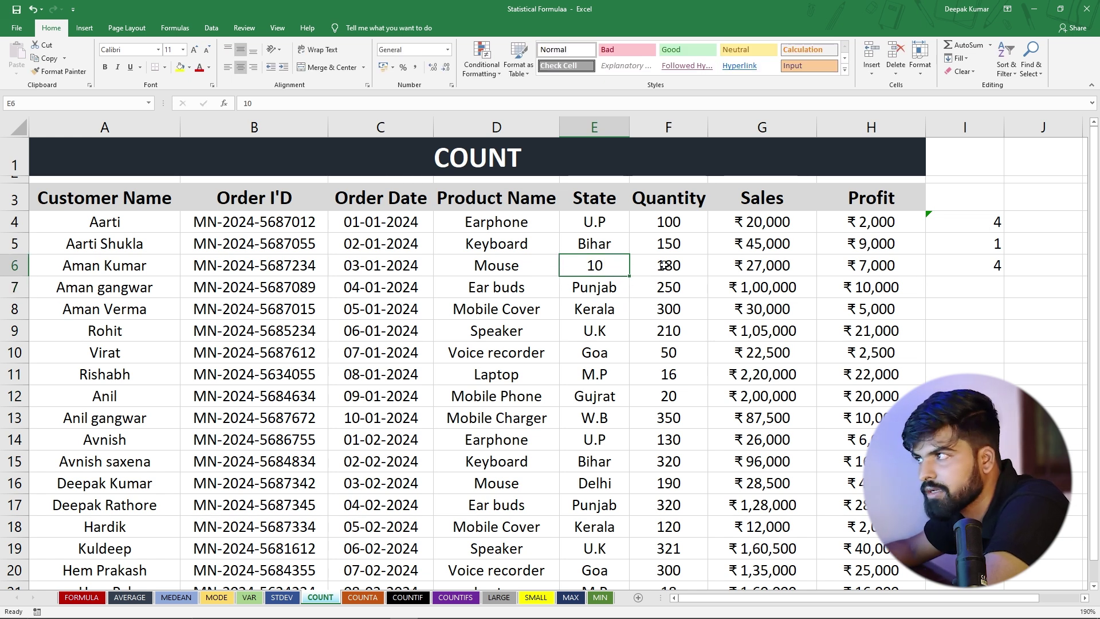
{"action": "left_click_drag", "start_coordinate": [587, 215], "coordinate": [594, 286]}
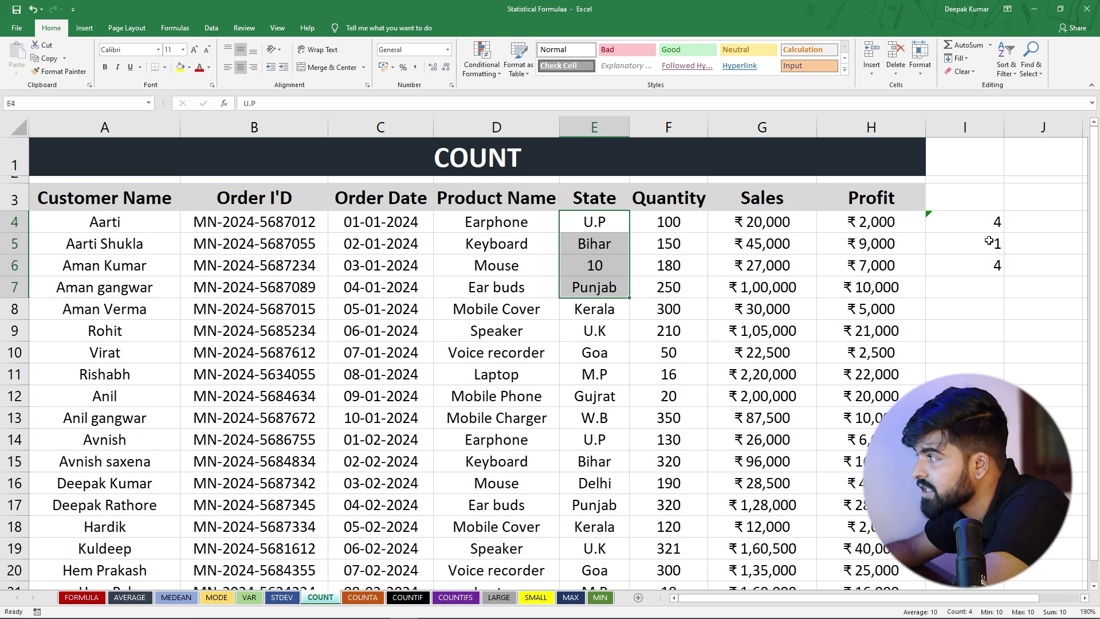
Step: Count the mixed text and number entries in cell I7 with =COUNTA(E4:E7), and compare the formula with the State cells
{"action": "left_click", "coordinate": [961, 286]}
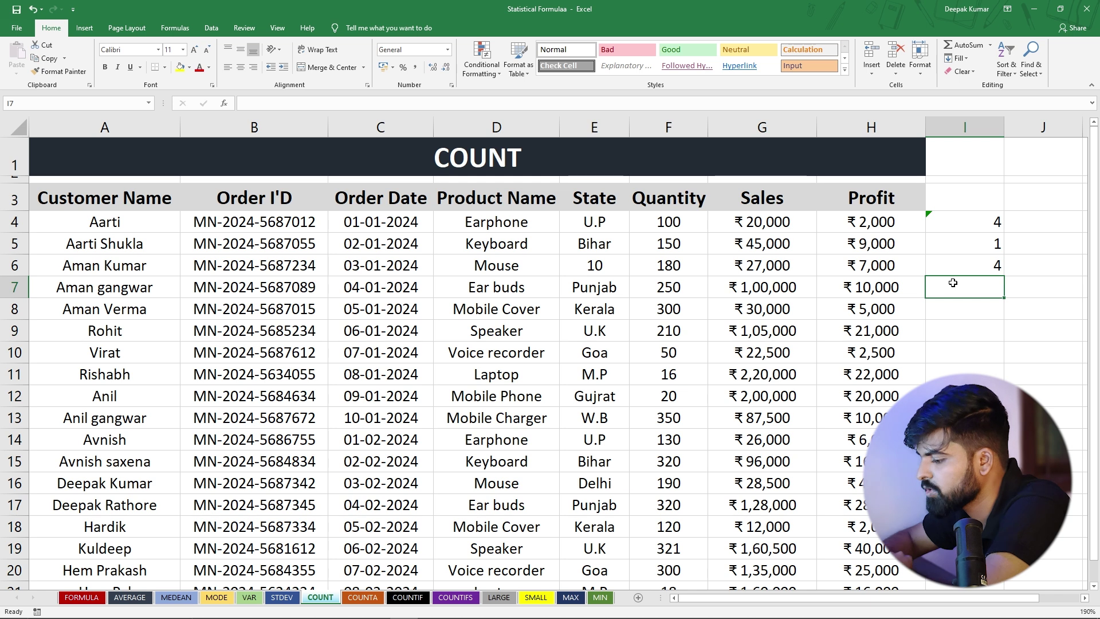
{"action": "type", "text": "=counta("}
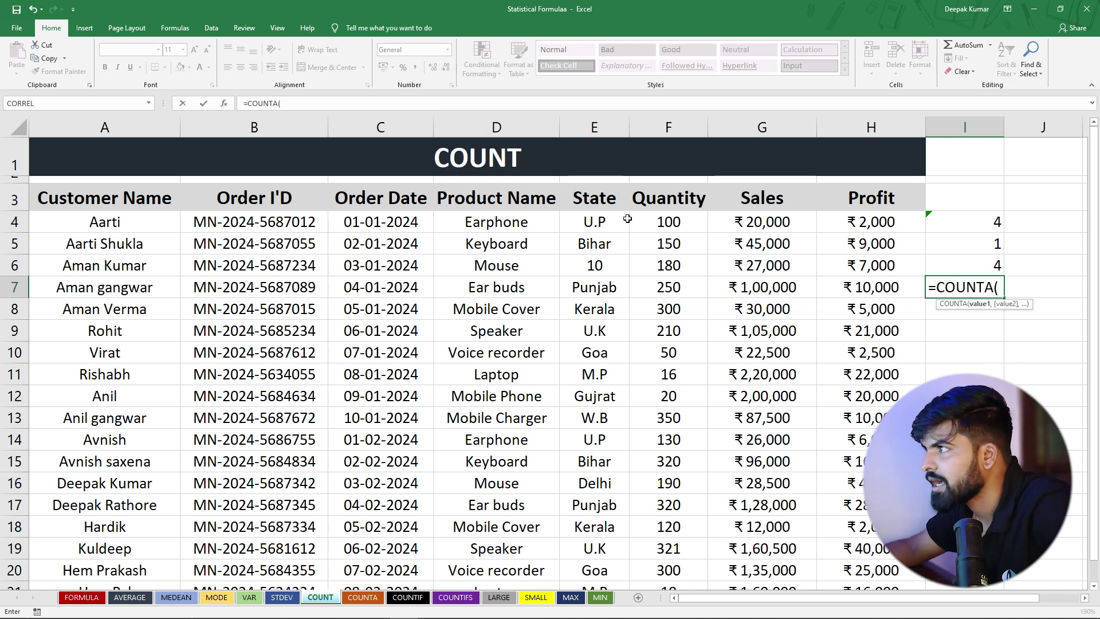
{"action": "left_click_drag", "start_coordinate": [595, 224], "coordinate": [595, 286]}
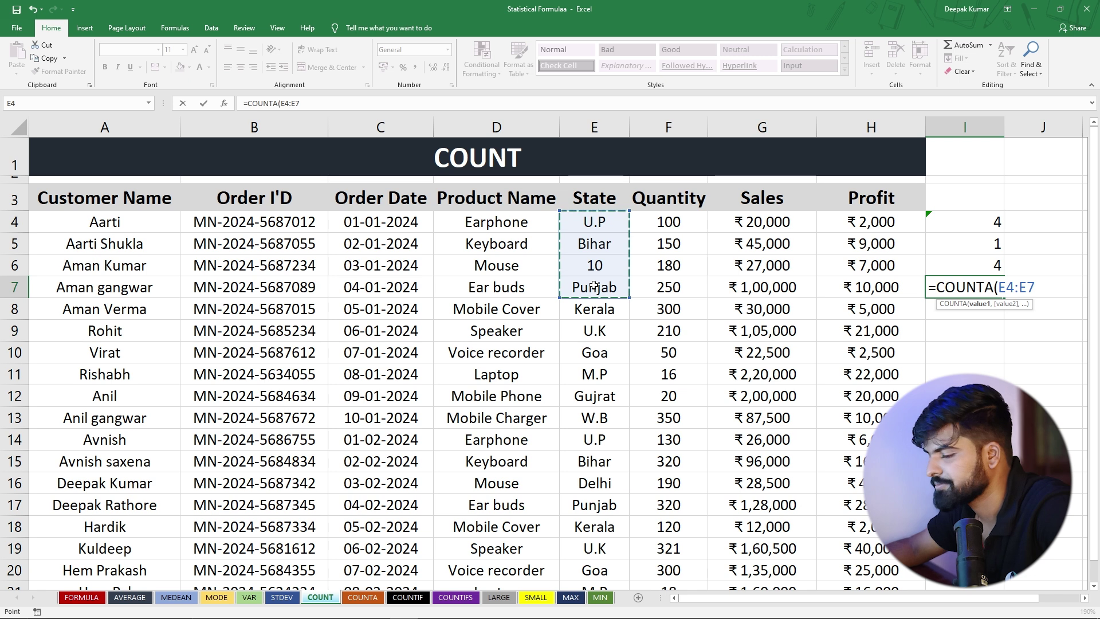
{"action": "type", "text": ")"}
{"action": "key", "text": "Return"}
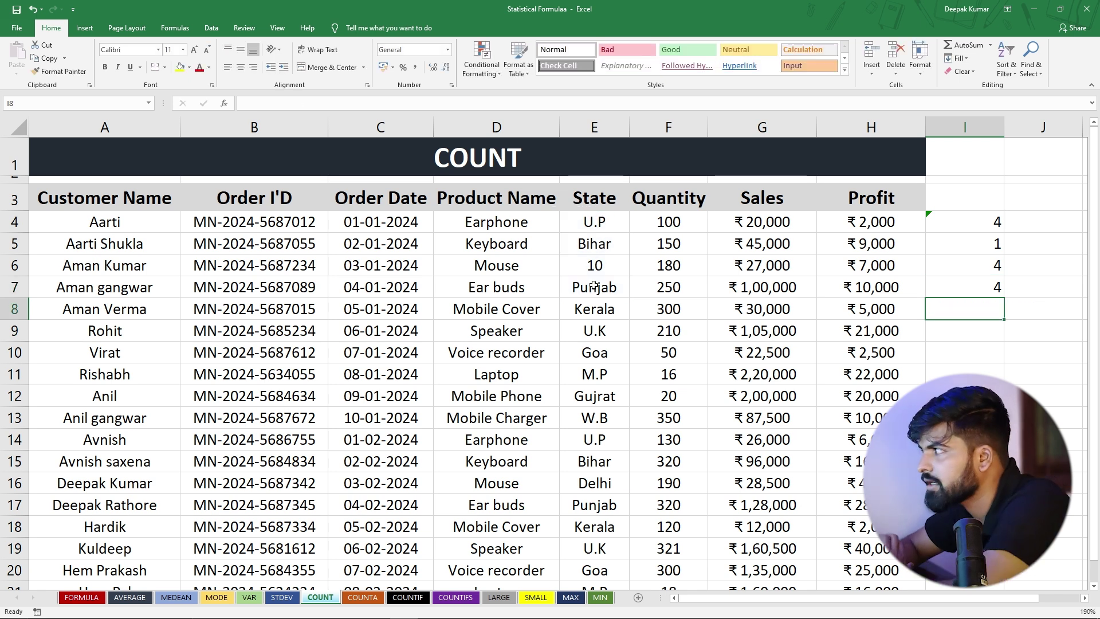
{"action": "key", "text": "Up"}
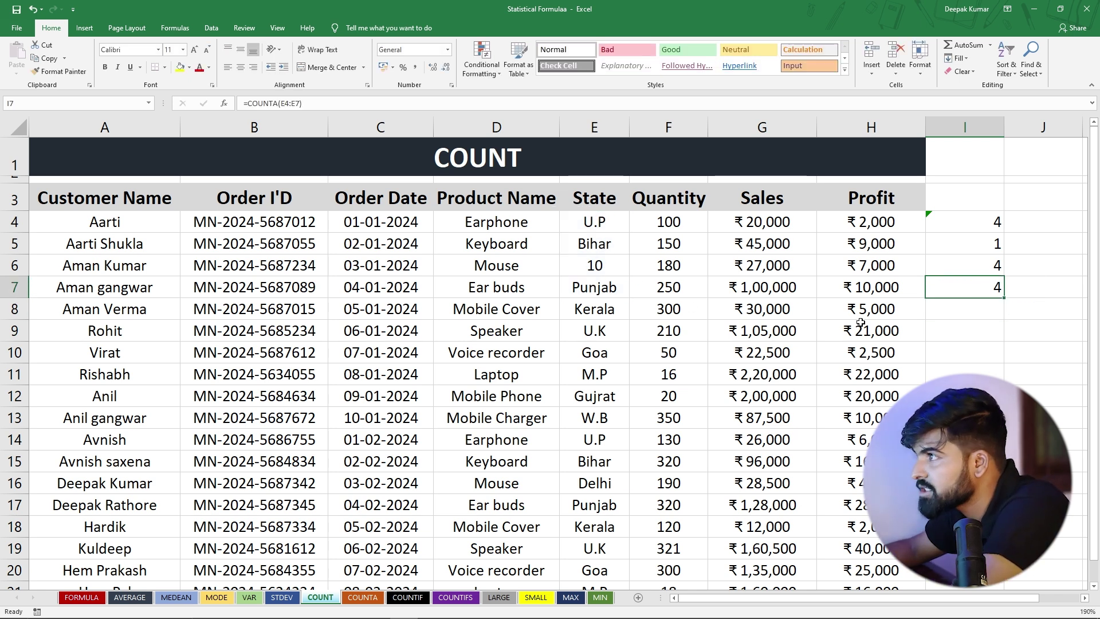
{"action": "left_click", "coordinate": [582, 265]}
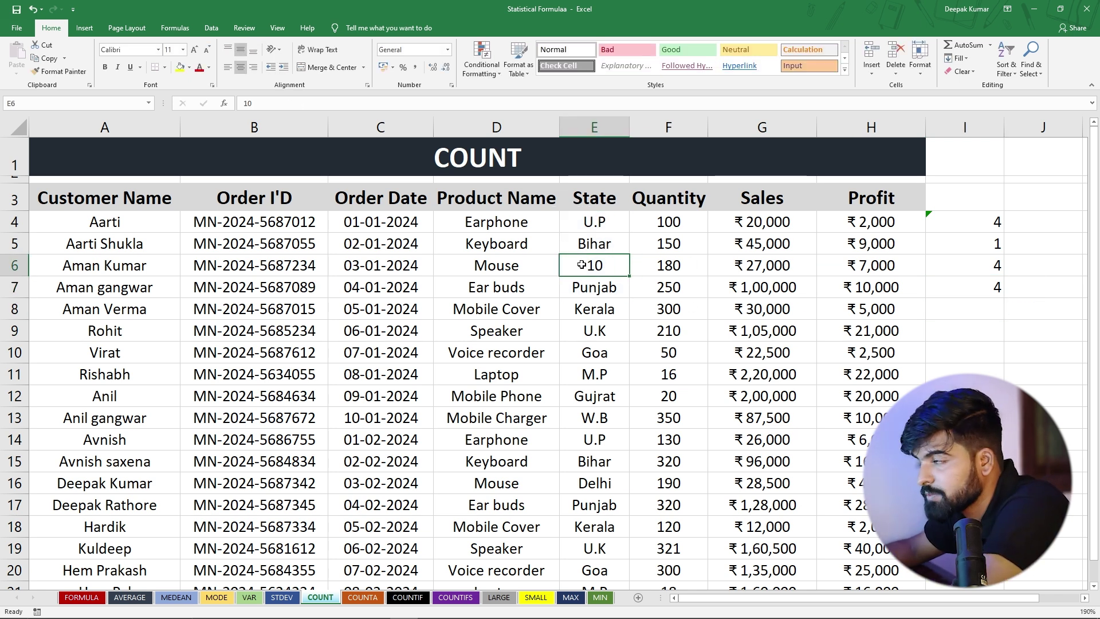
{"action": "left_click", "coordinate": [969, 286]}
{"action": "left_click", "coordinate": [591, 238]}
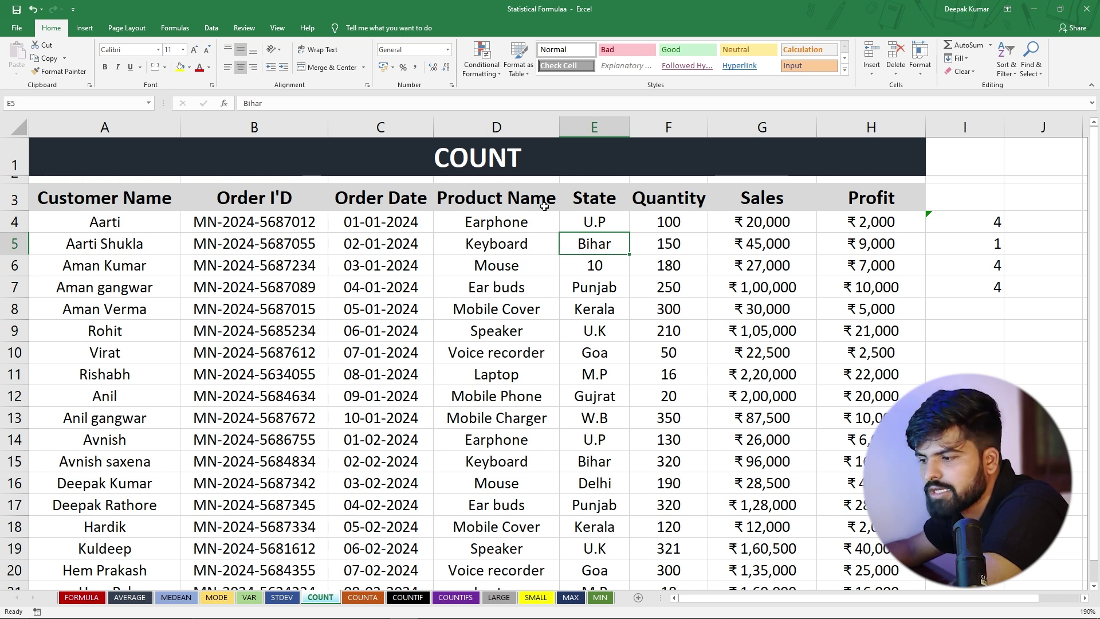
Step: On the COUNTIF sheet, count the Quantity values above 200 in cell I4 with =COUNTIF(F4:F59,">200") and review the formula
{"action": "left_click", "coordinate": [423, 599]}
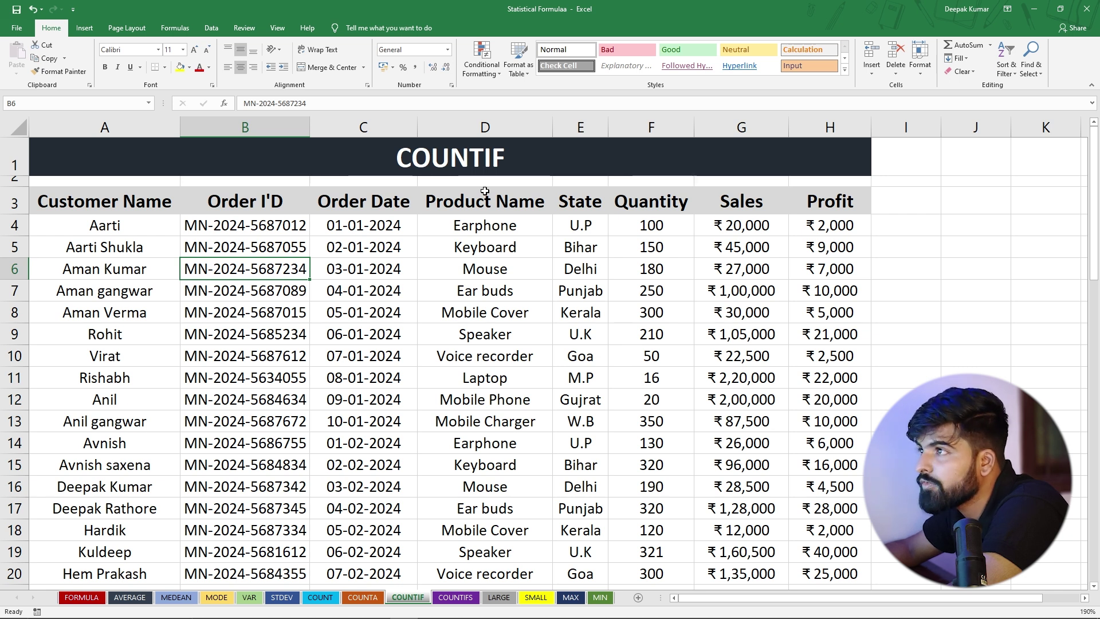
{"action": "left_click", "coordinate": [893, 223]}
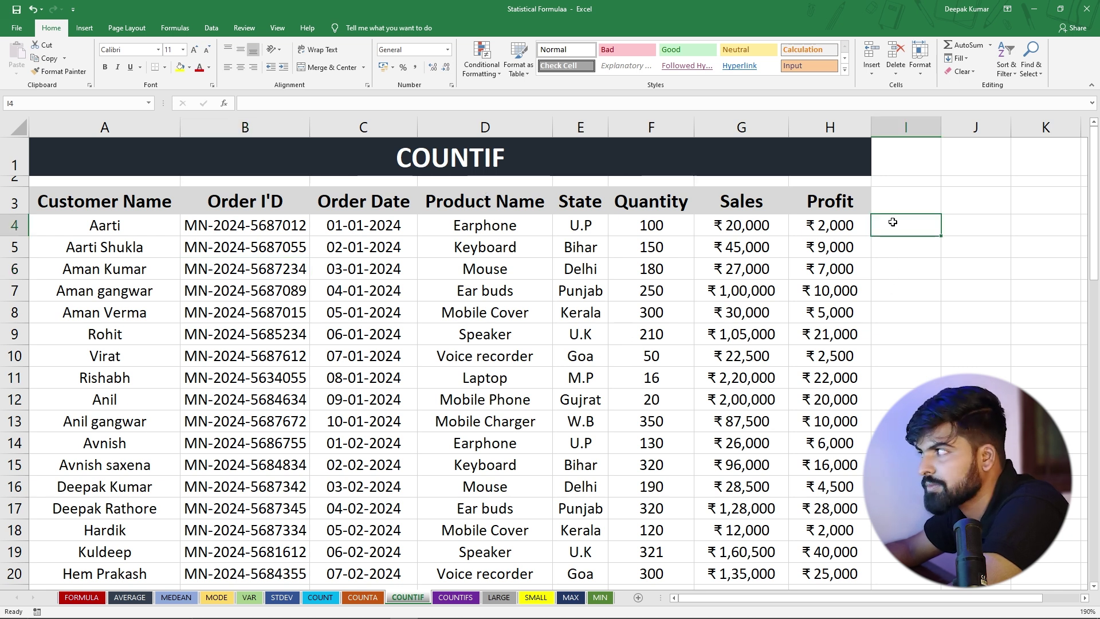
{"action": "type", "text": "=co"}
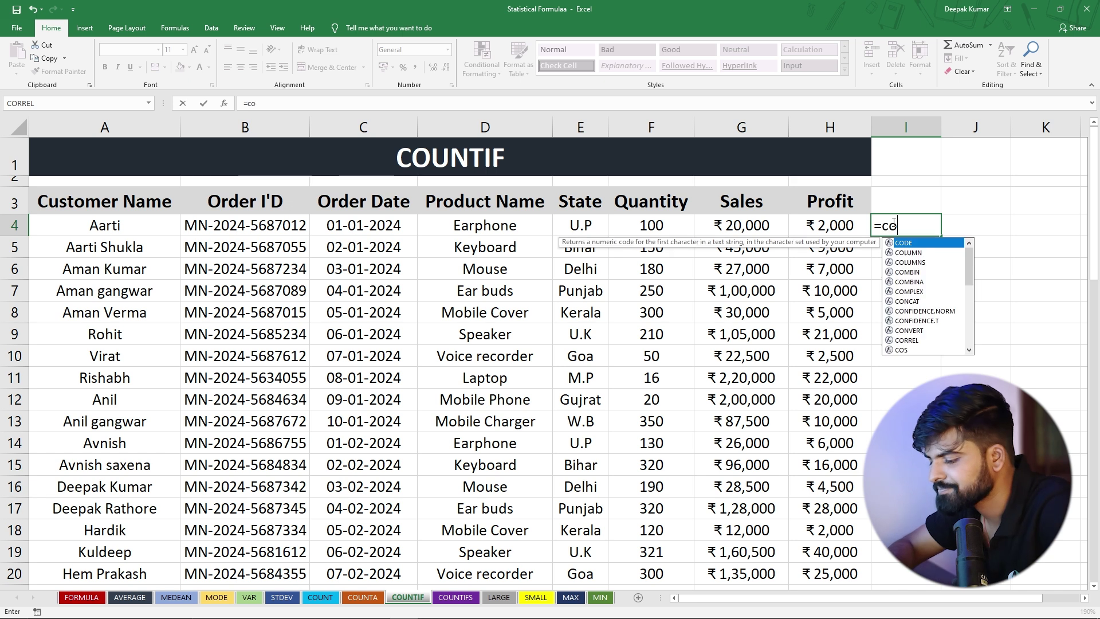
{"action": "type", "text": "untif"}
{"action": "key", "text": "Tab"}
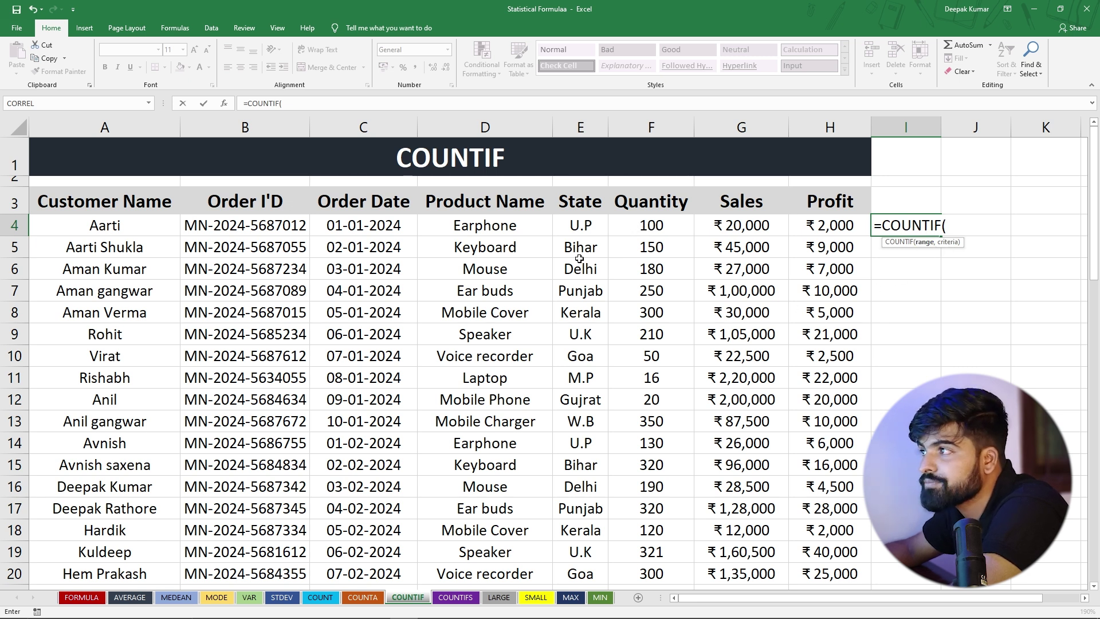
{"action": "left_click_drag", "start_coordinate": [655, 225], "coordinate": [652, 549]}
{"action": "scroll", "coordinate": [660, 309], "scroll_direction": "up", "scroll_amount": 5}
{"action": "scroll", "coordinate": [660, 309], "scroll_direction": "up", "scroll_amount": 8}
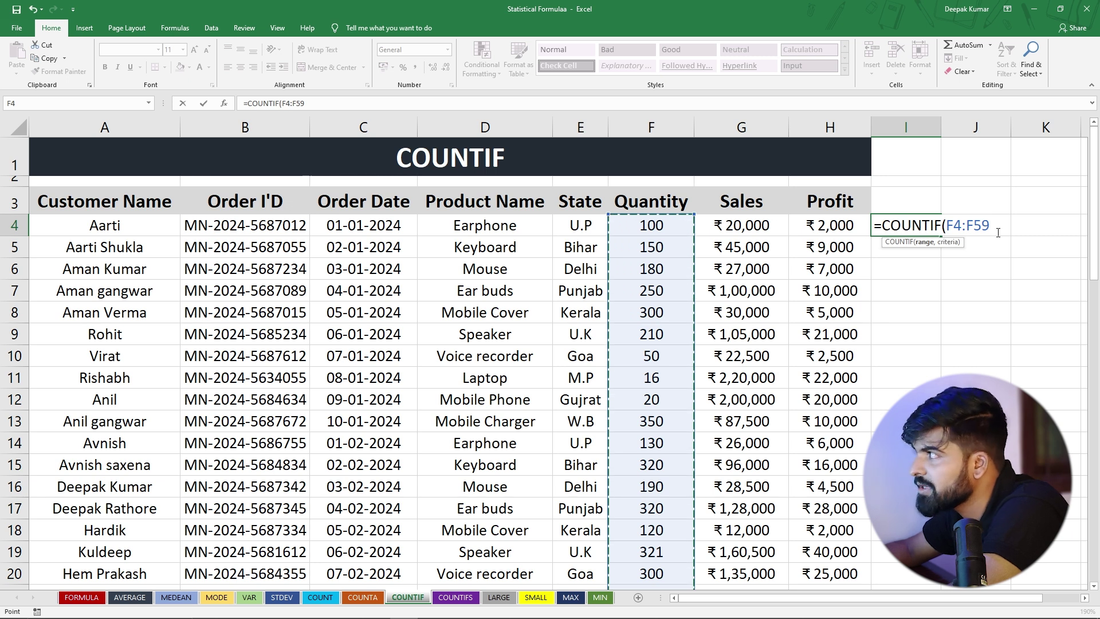
{"action": "type", "text": ",\">"}
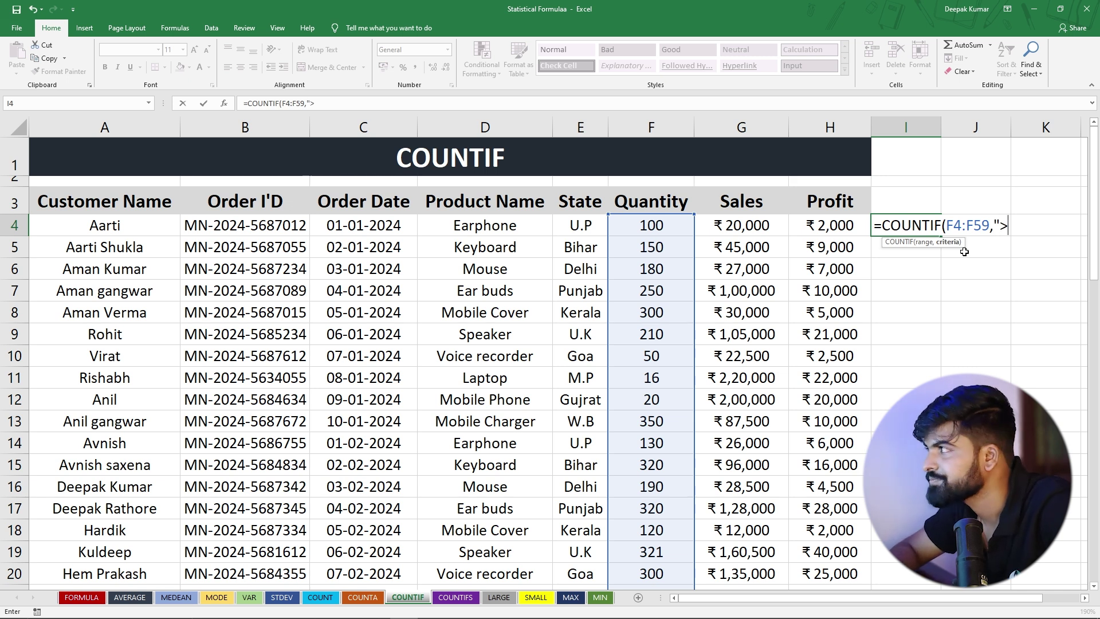
{"action": "type", "text": "200"}
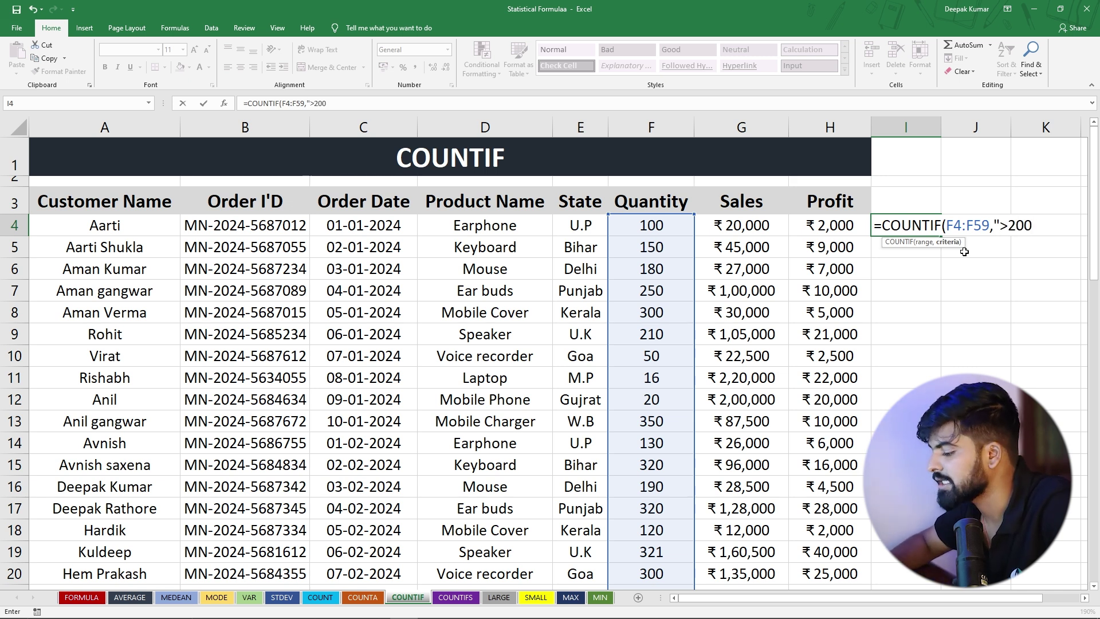
{"action": "type", "text": "\""}
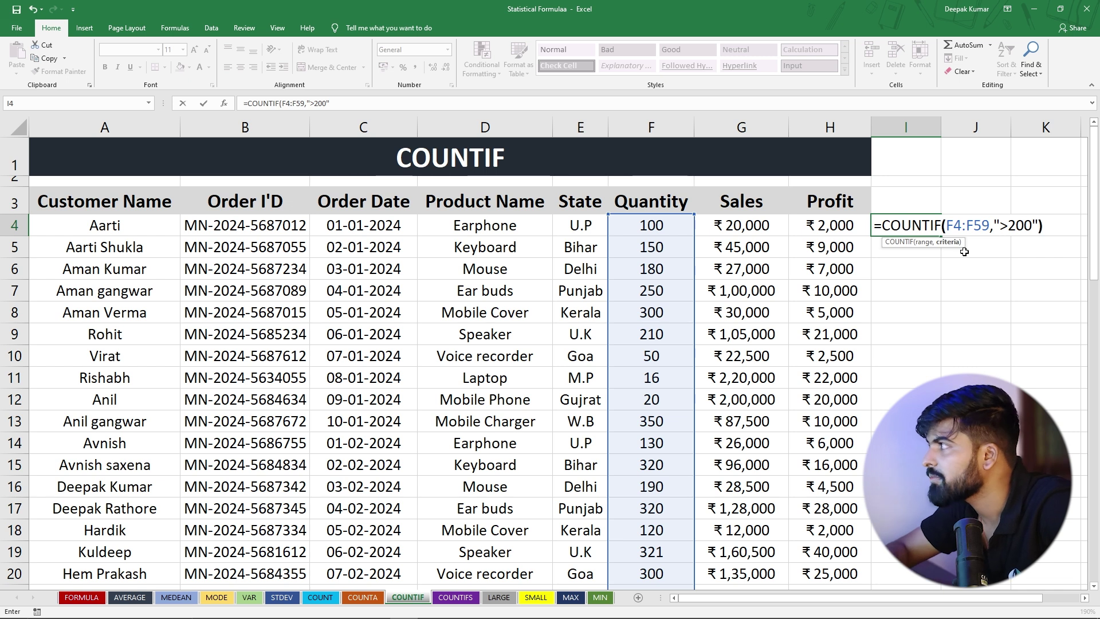
{"action": "key", "text": "Return"}
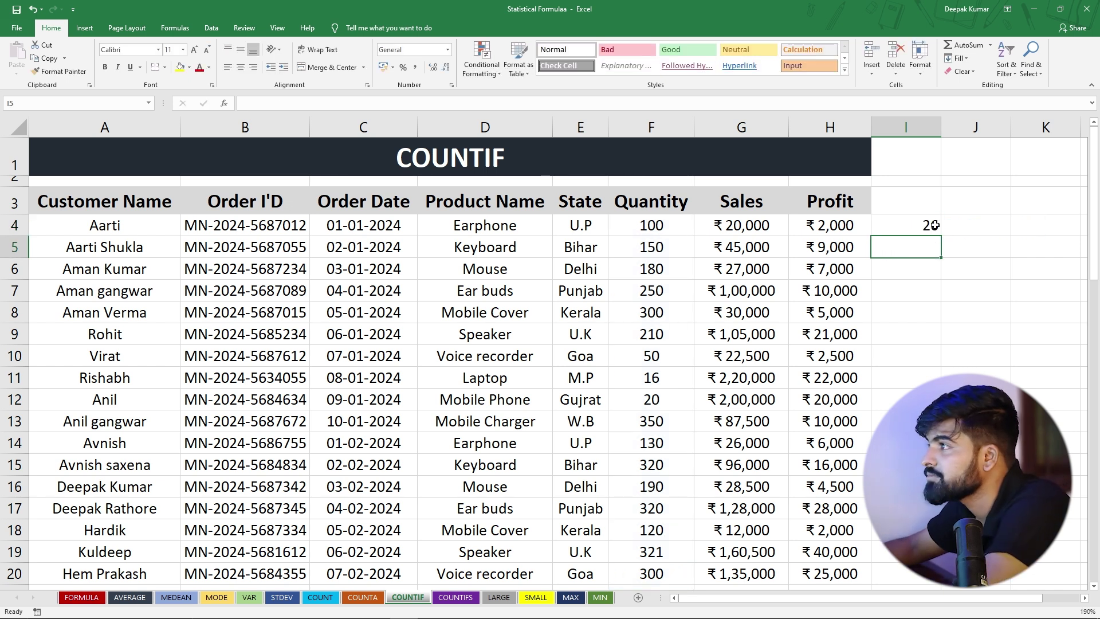
{"action": "left_click", "coordinate": [915, 228]}
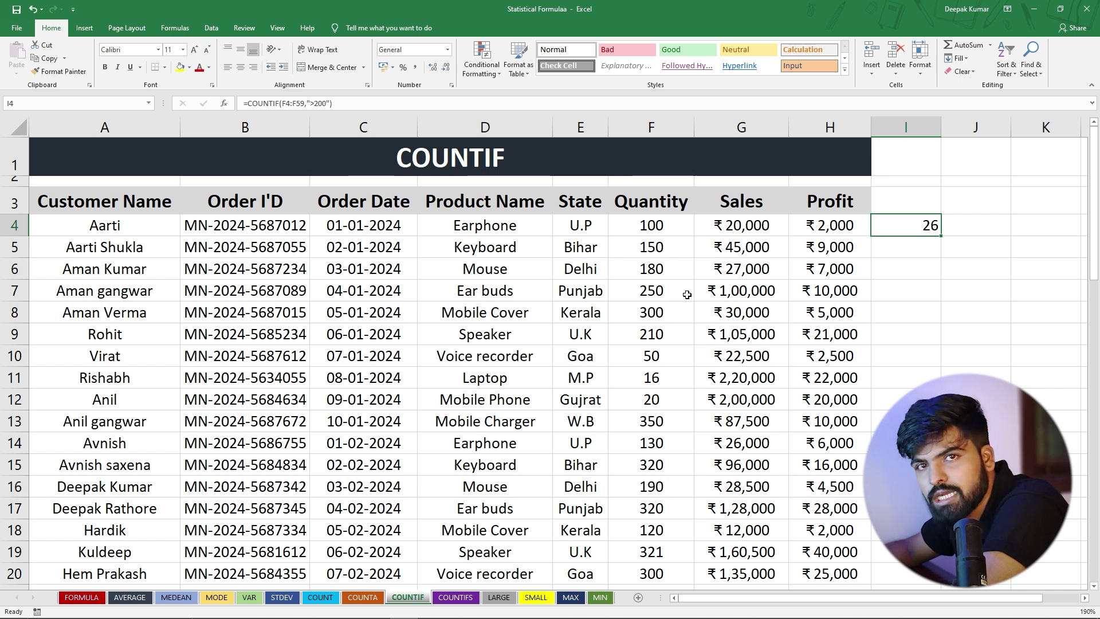
Step: Count the Sales values above 200000 in cell I6 with =COUNTIF(G4:G59,">200000") and review the formula
{"action": "left_click", "coordinate": [888, 274]}
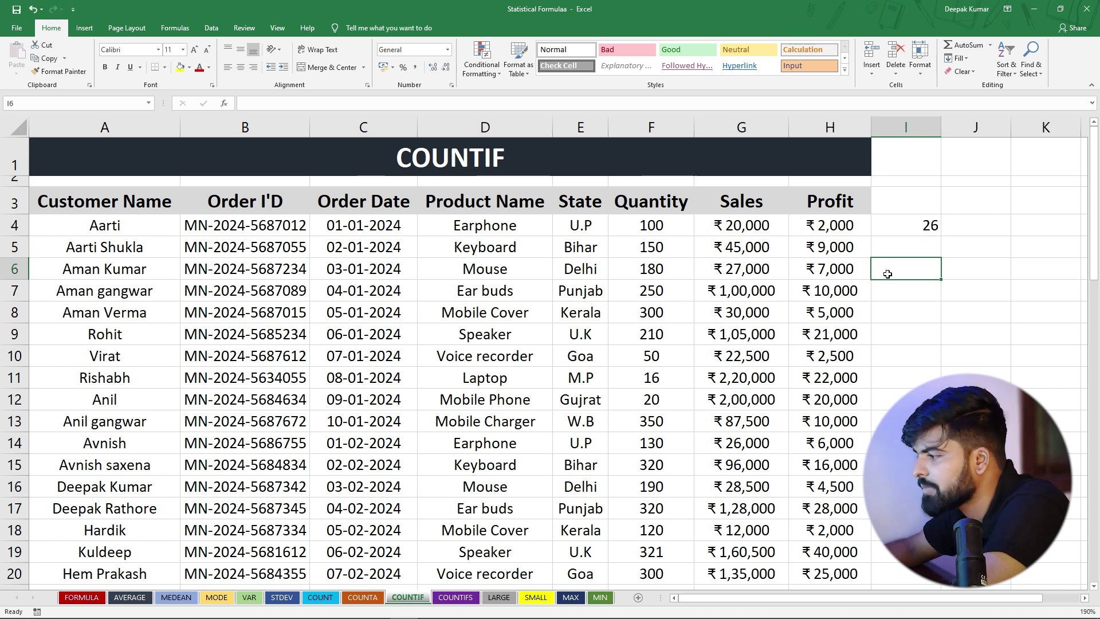
{"action": "type", "text": "=c"}
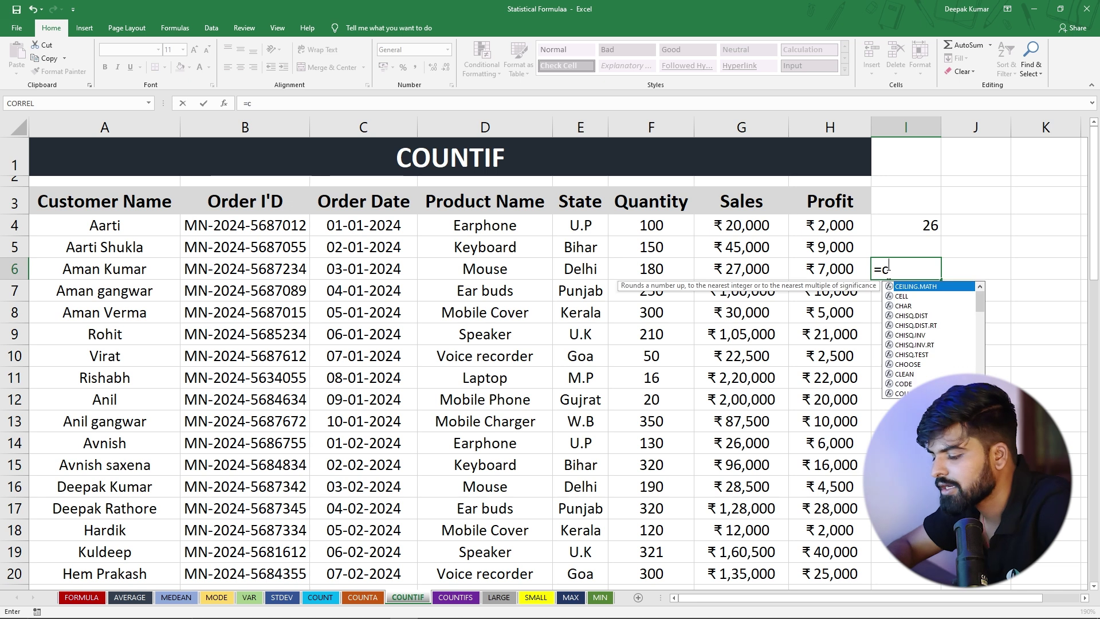
{"action": "type", "text": "ountif"}
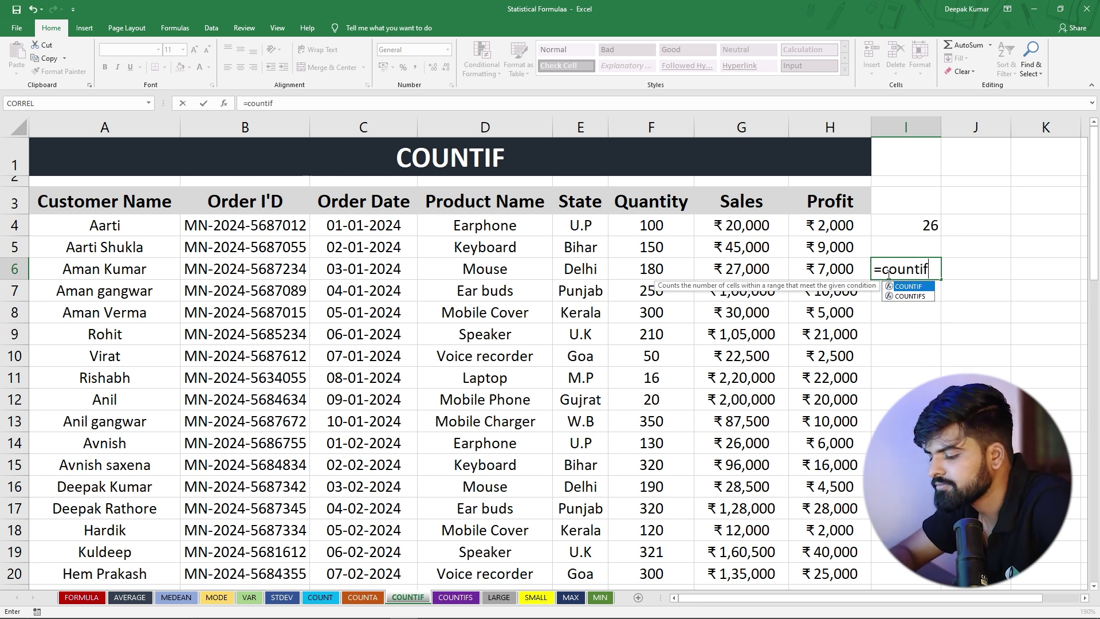
{"action": "key", "text": "Tab"}
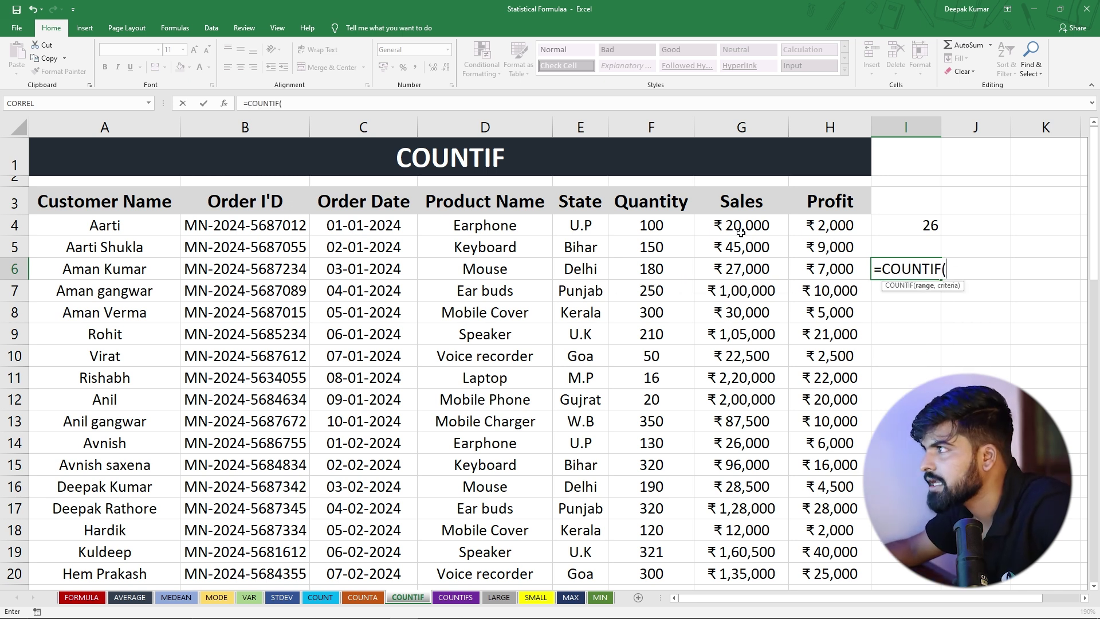
{"action": "left_click_drag", "start_coordinate": [741, 226], "coordinate": [766, 497]}
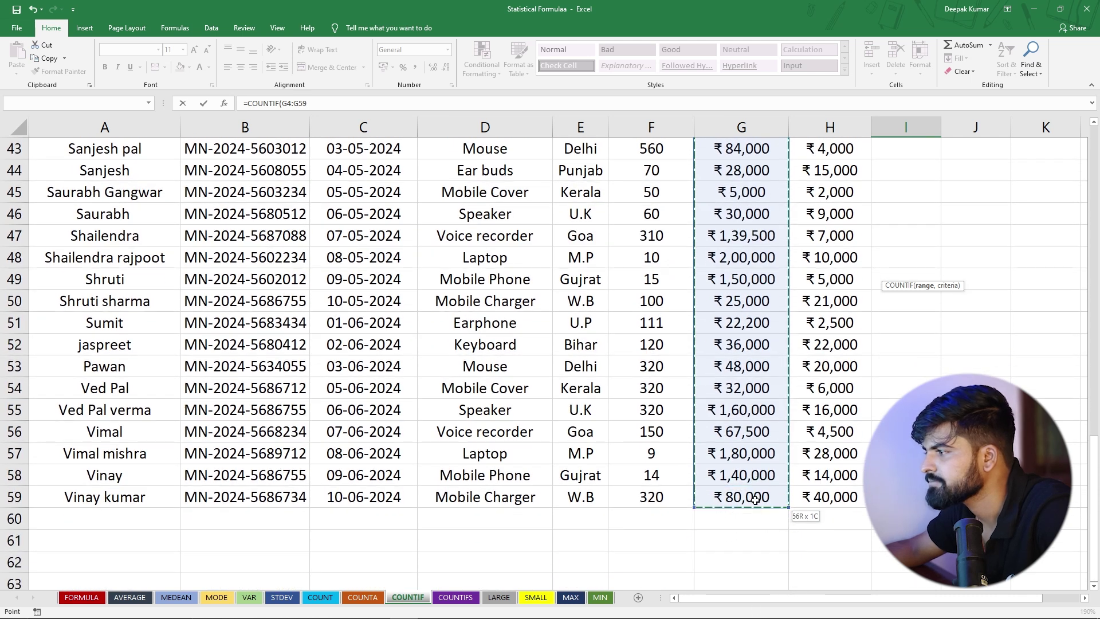
{"action": "scroll", "coordinate": [777, 344], "scroll_direction": "up", "scroll_amount": 13}
{"action": "scroll", "coordinate": [777, 334], "scroll_direction": "up", "scroll_amount": 1}
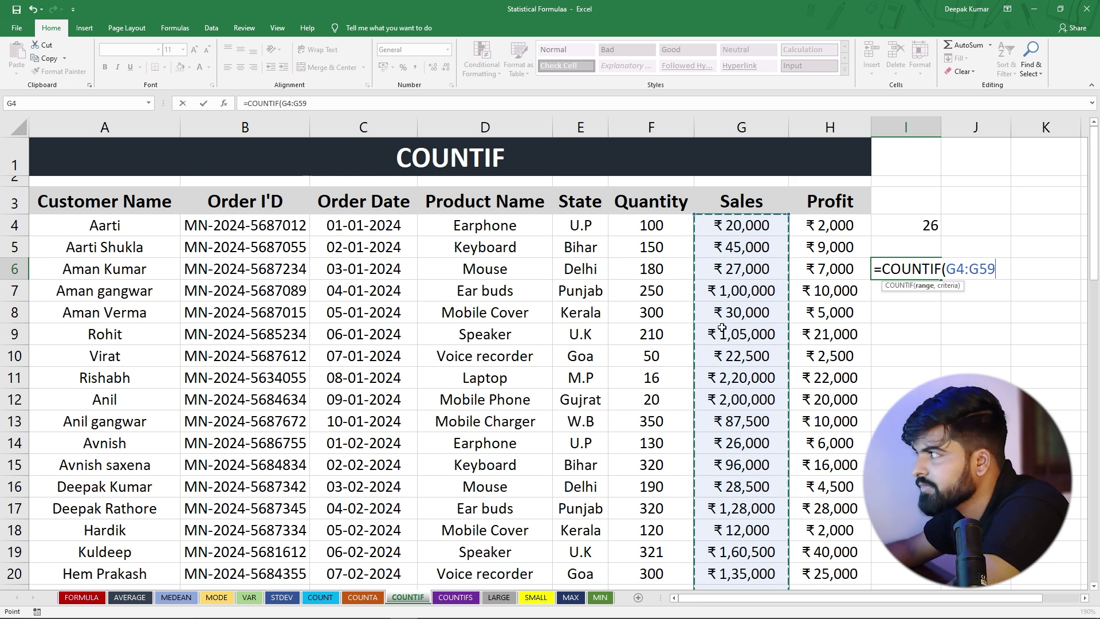
{"action": "type", "text": ","}
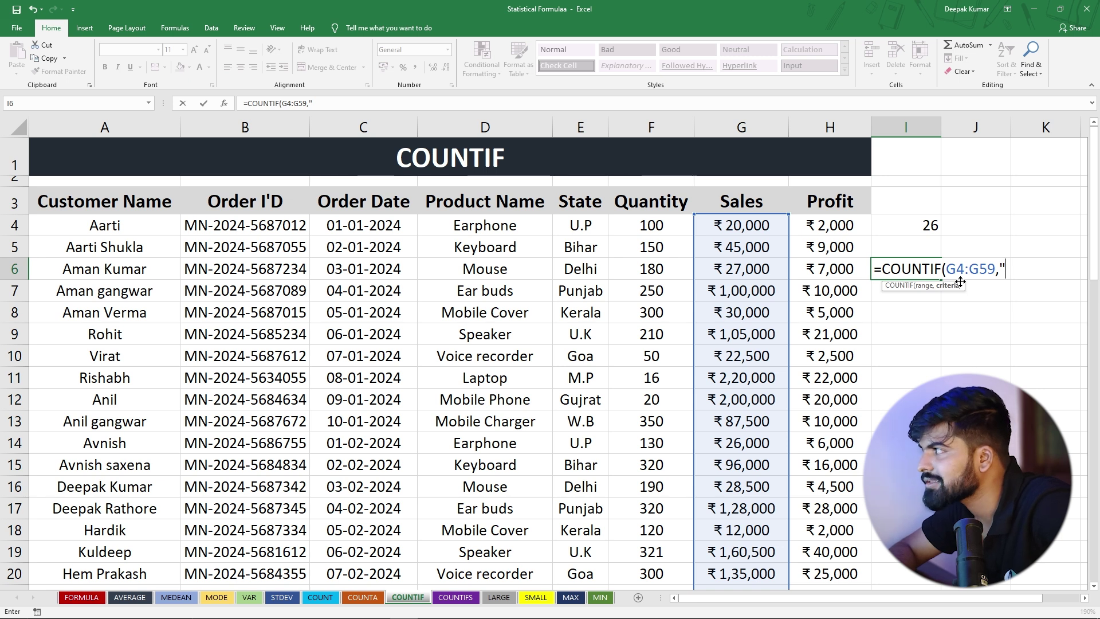
{"action": "type", "text": "200000"}
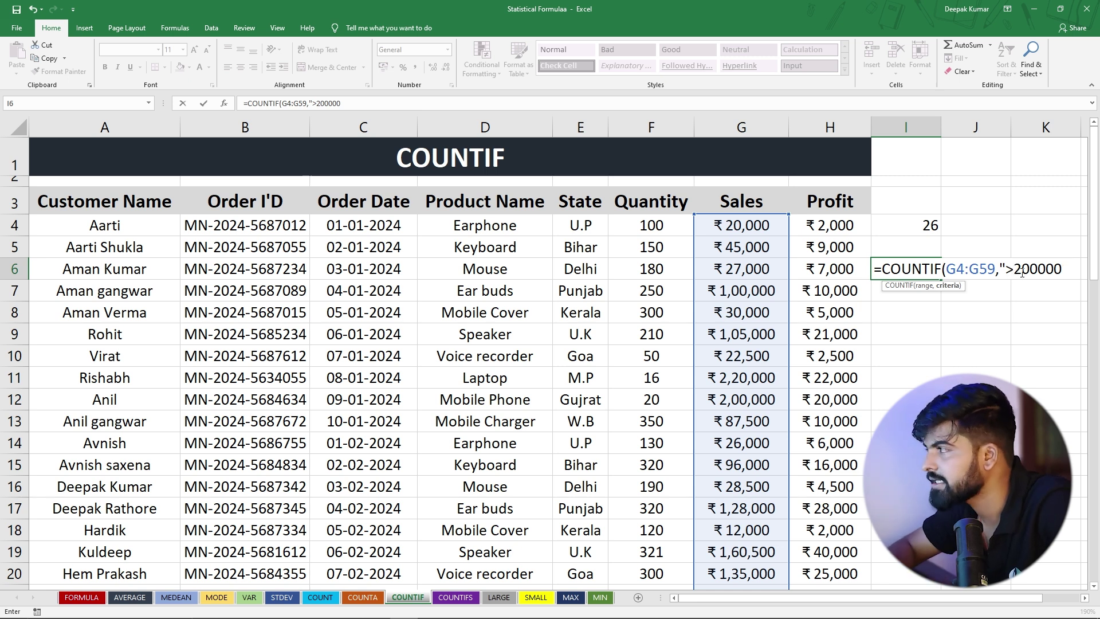
{"action": "type", "text": ")"}
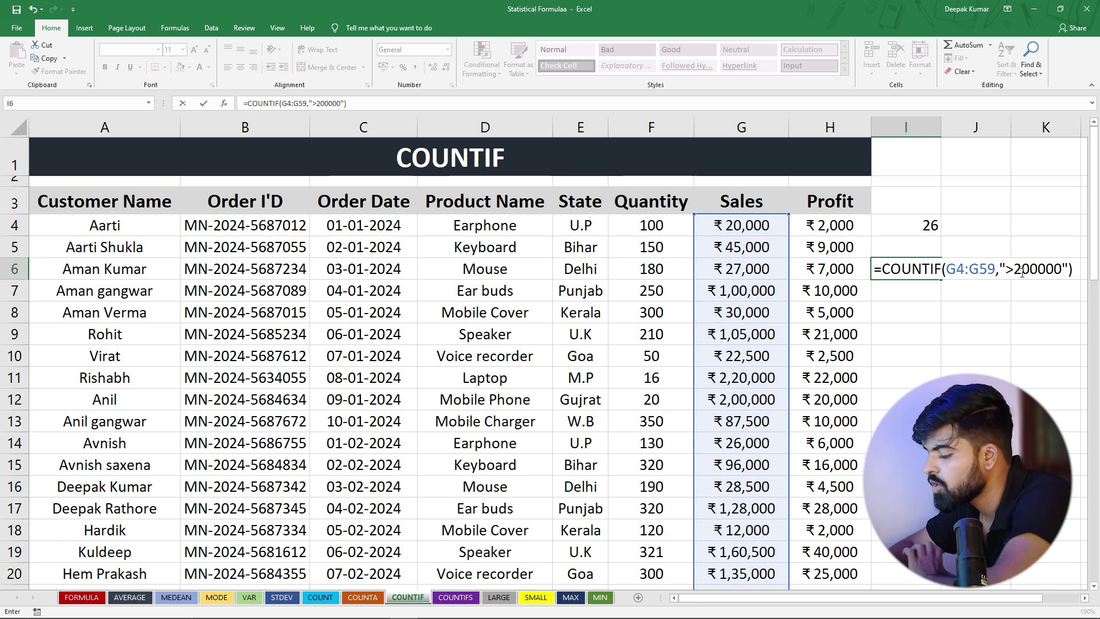
{"action": "key", "text": "Return"}
{"action": "left_click", "coordinate": [927, 268]}
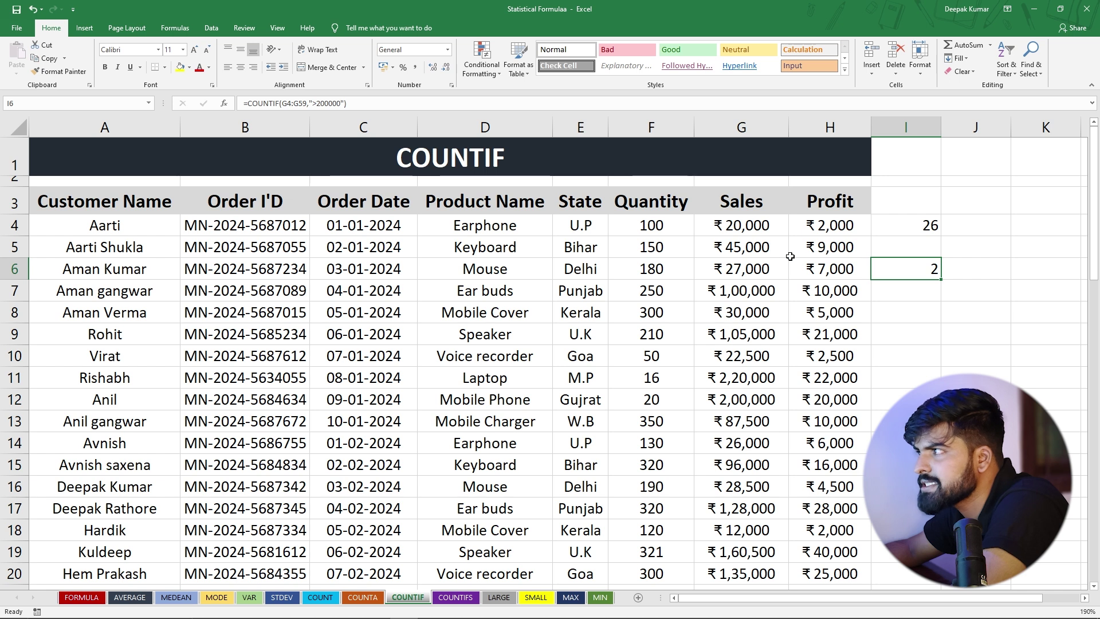
Step: Set the Sales value in cell G5 to 450000 and check the COUNTIF formula in I6
{"action": "left_click", "coordinate": [744, 246]}
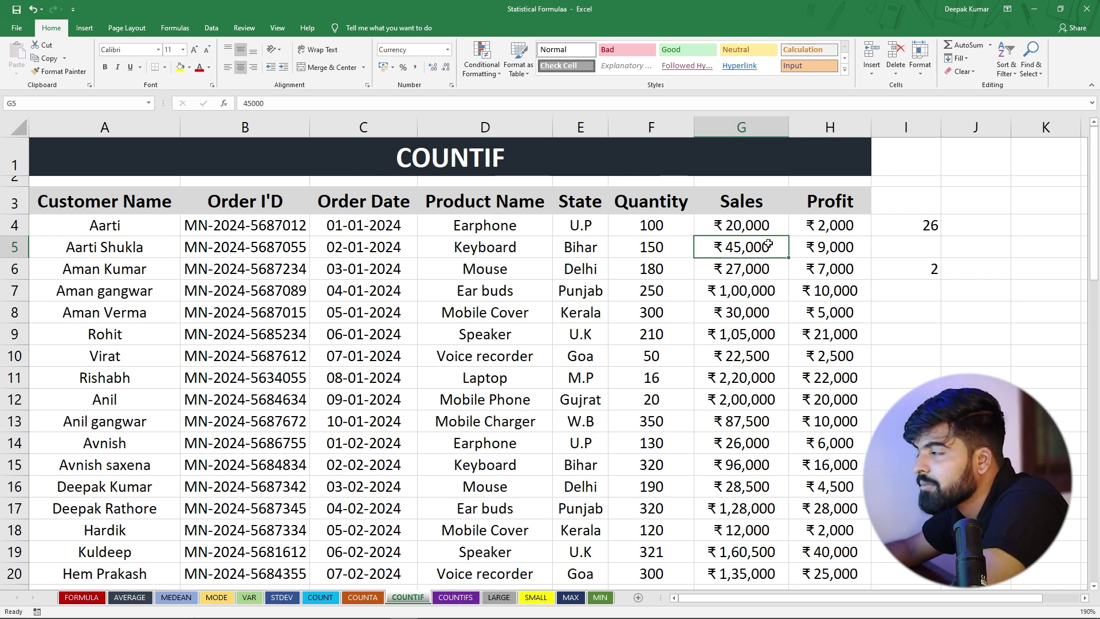
{"action": "double_click", "coordinate": [772, 245]}
{"action": "type", "text": "0"}
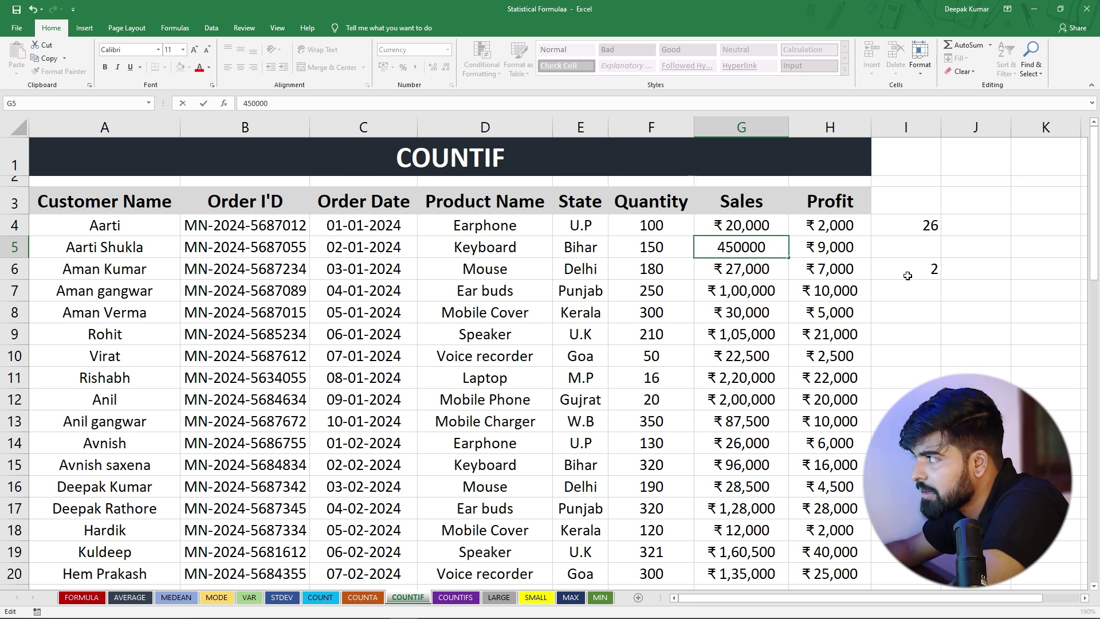
{"action": "key", "text": "Return"}
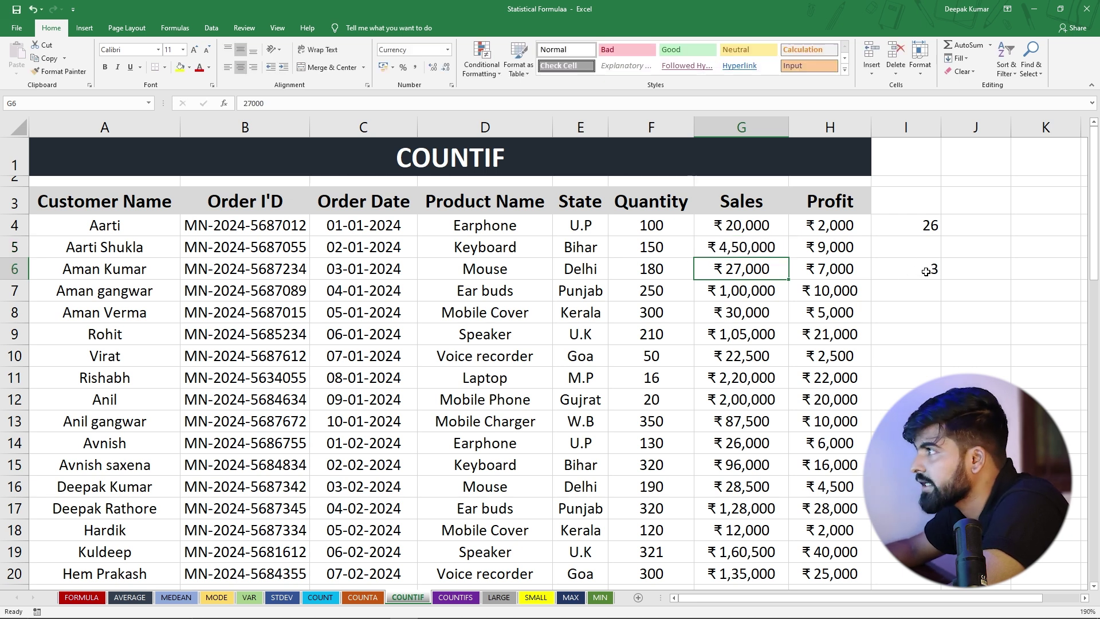
{"action": "left_click", "coordinate": [933, 274]}
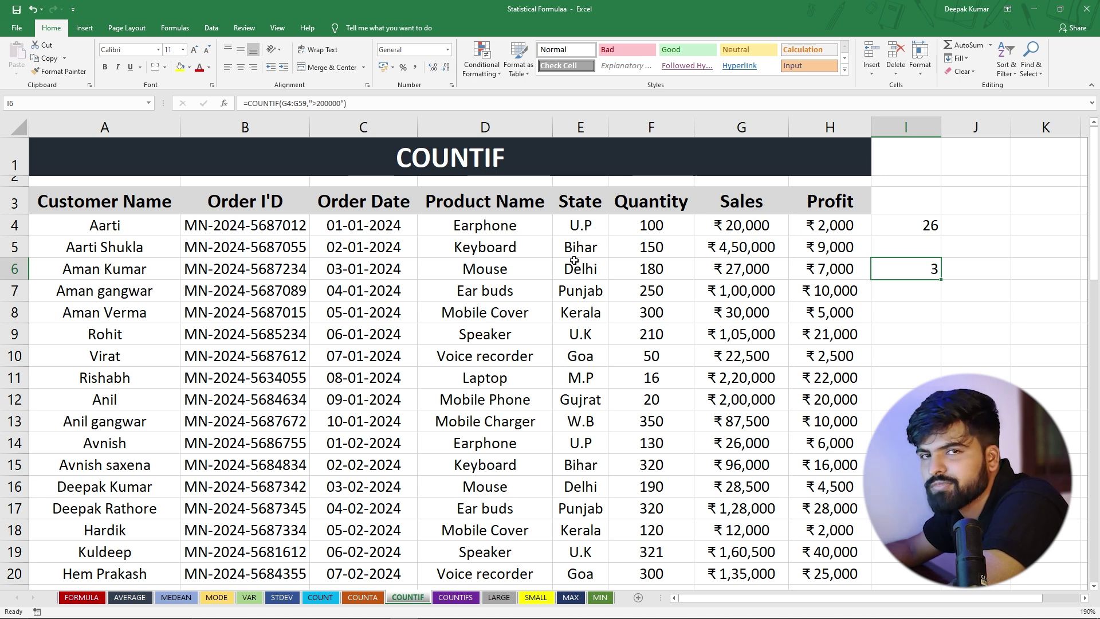
Step: On the COUNTIFS sheet, begin a COUNTIFS formula in cell I4 with Sales range G4:G59 and criterion ">100000"
{"action": "left_click", "coordinate": [456, 597]}
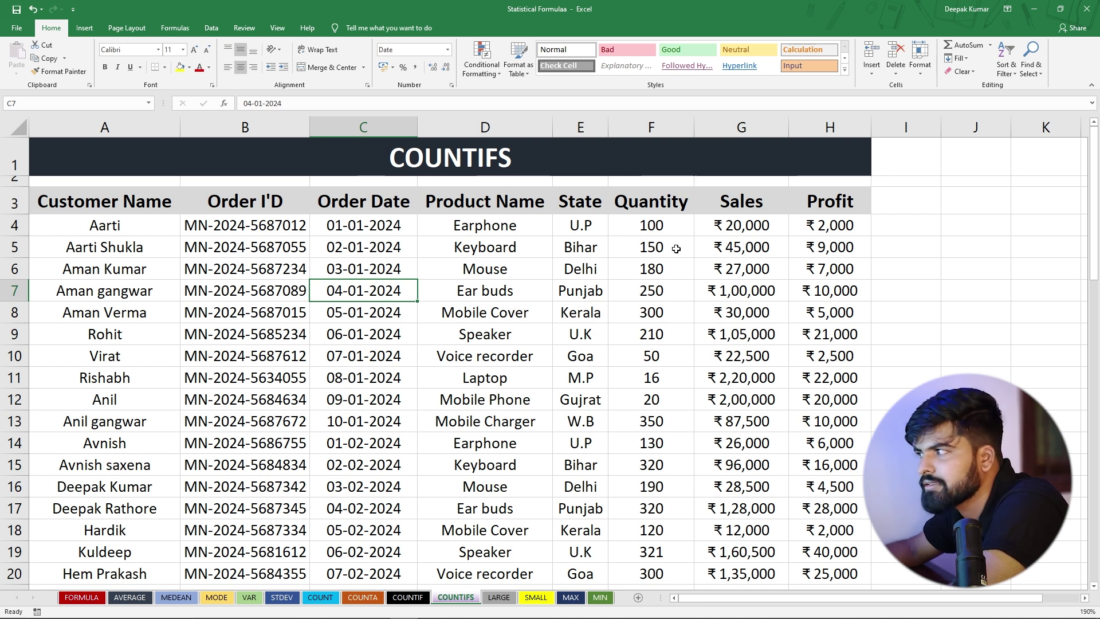
{"action": "left_click", "coordinate": [896, 223]}
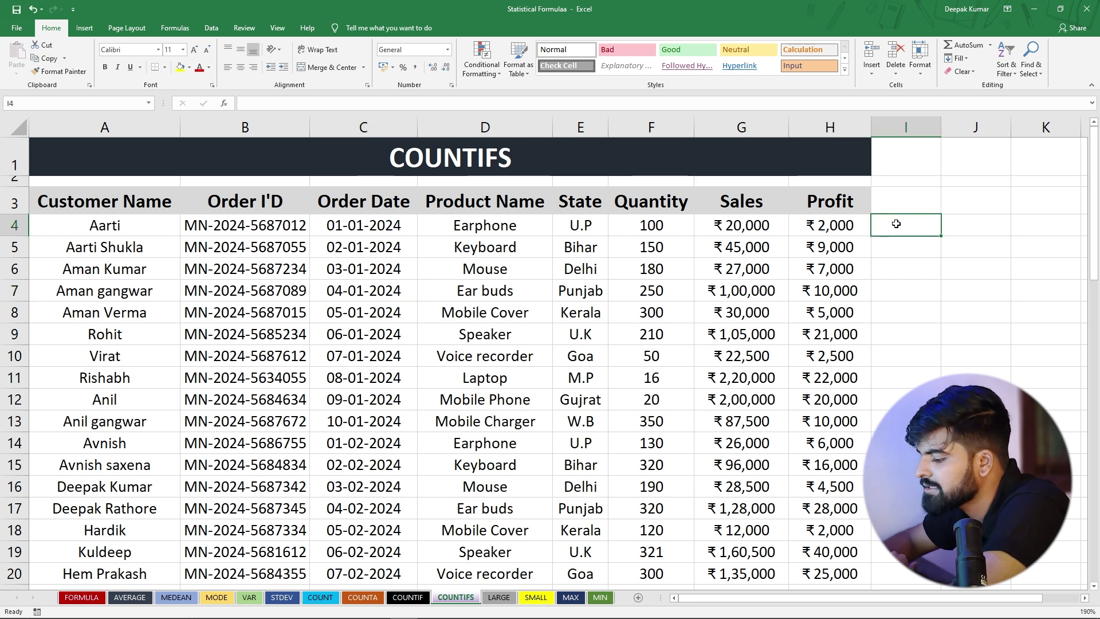
{"action": "type", "text": "="}
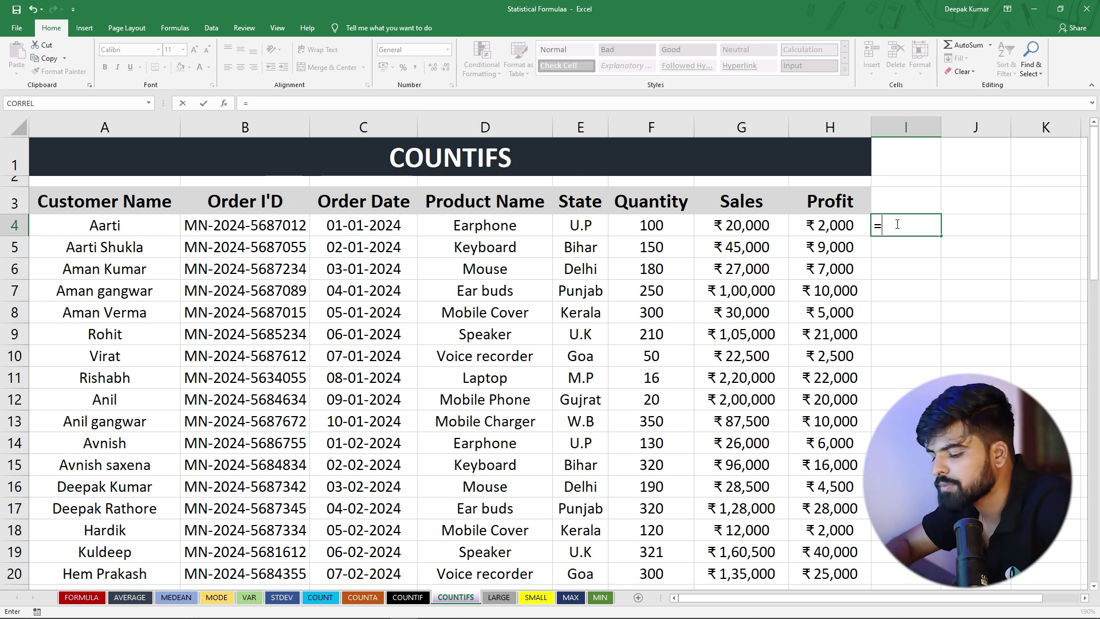
{"action": "type", "text": "countifs"}
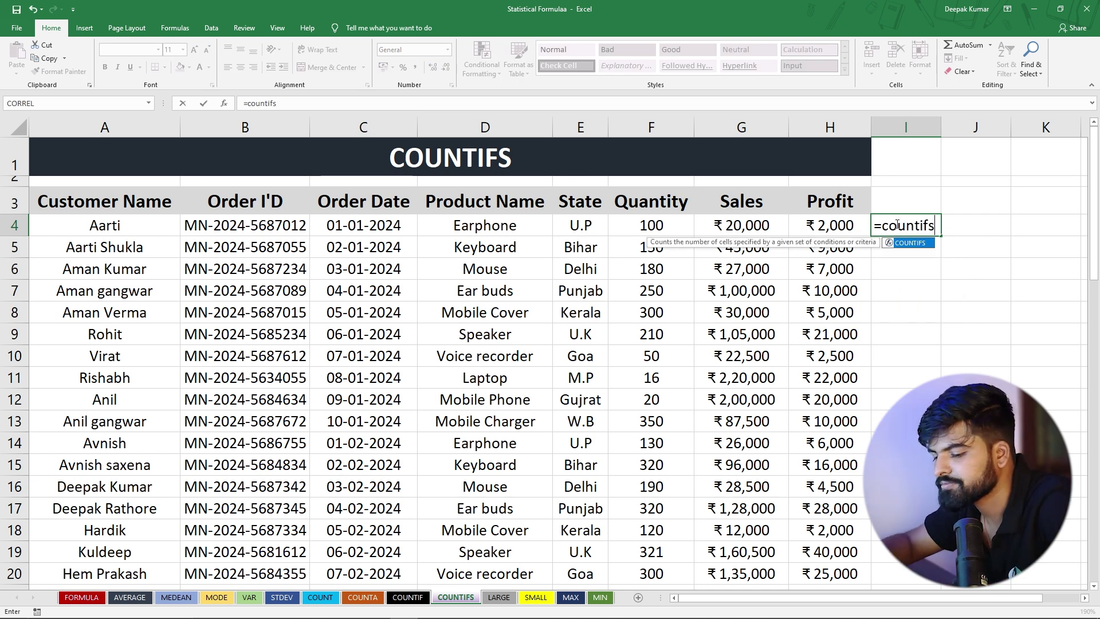
{"action": "key", "text": "Tab"}
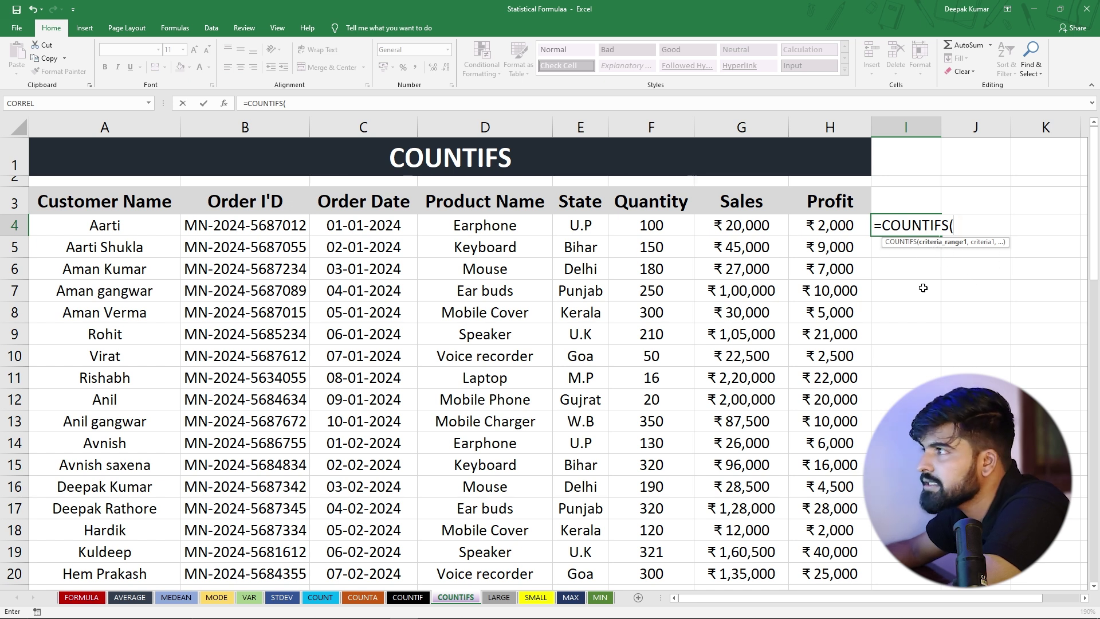
{"action": "left_click_drag", "start_coordinate": [740, 230], "coordinate": [776, 543]}
{"action": "scroll", "coordinate": [777, 262], "scroll_direction": "up", "scroll_amount": 12}
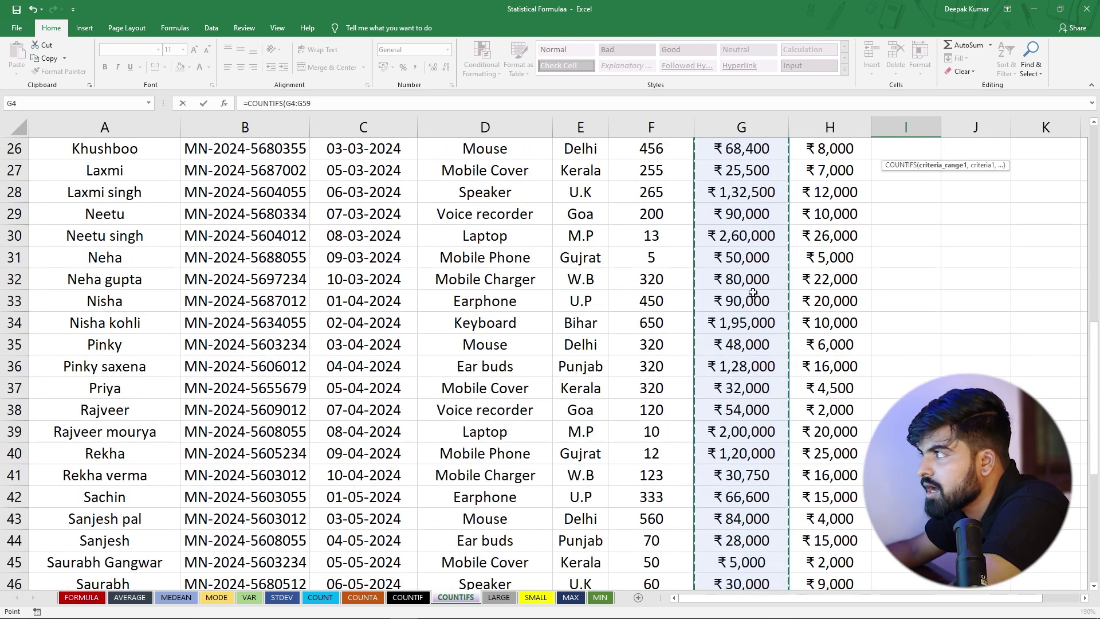
{"action": "scroll", "coordinate": [778, 262], "scroll_direction": "up", "scroll_amount": 1}
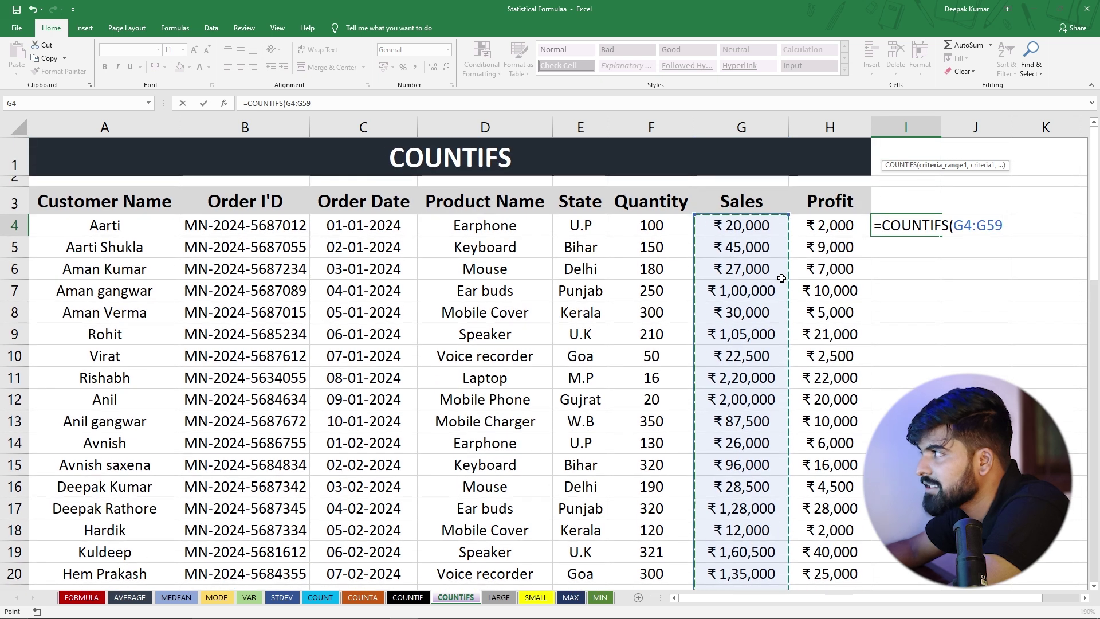
{"action": "type", "text": ","}
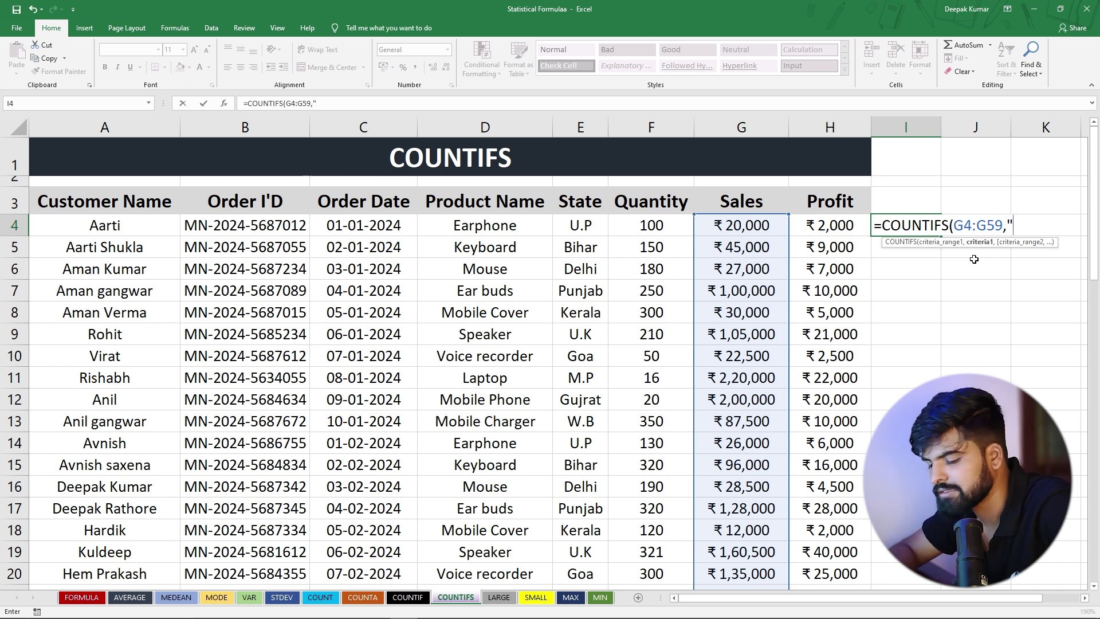
{"action": "type", "text": "00"}
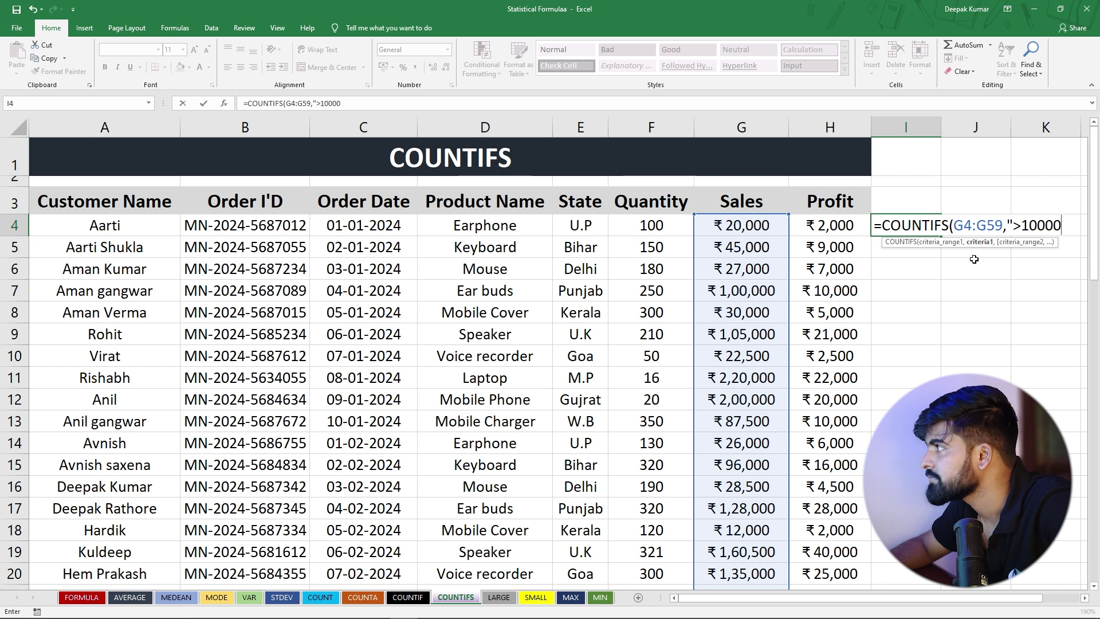
{"action": "type", "text": "0"}
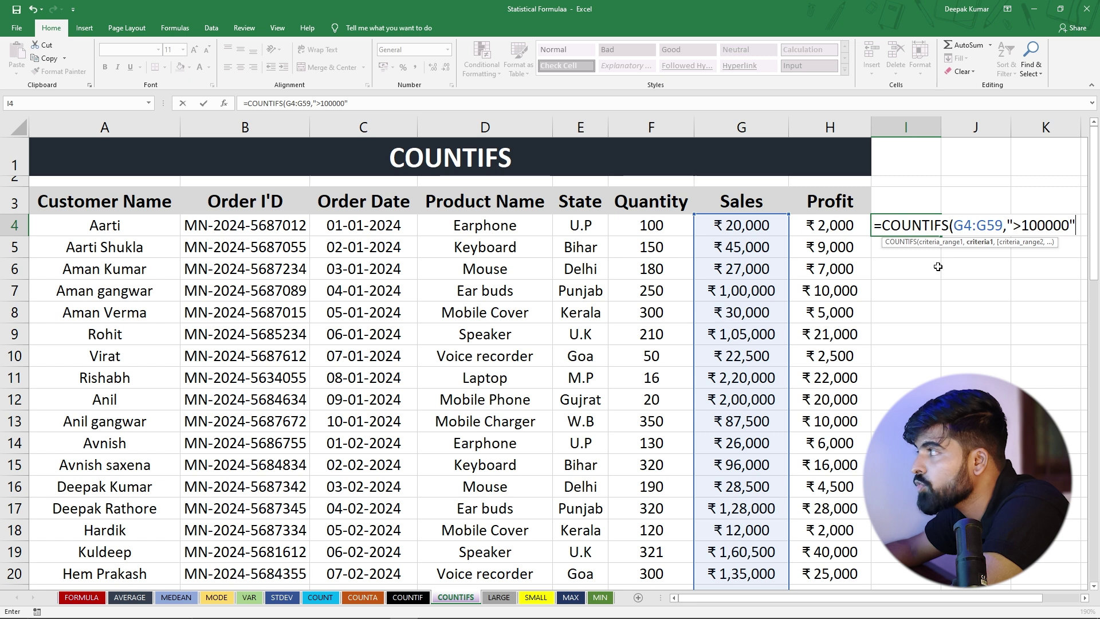
Step: Add Product Name range D4:D59 with criterion "Mouse" to the COUNTIFS formula in I4, complete it and review the formula
{"action": "type", "text": ","}
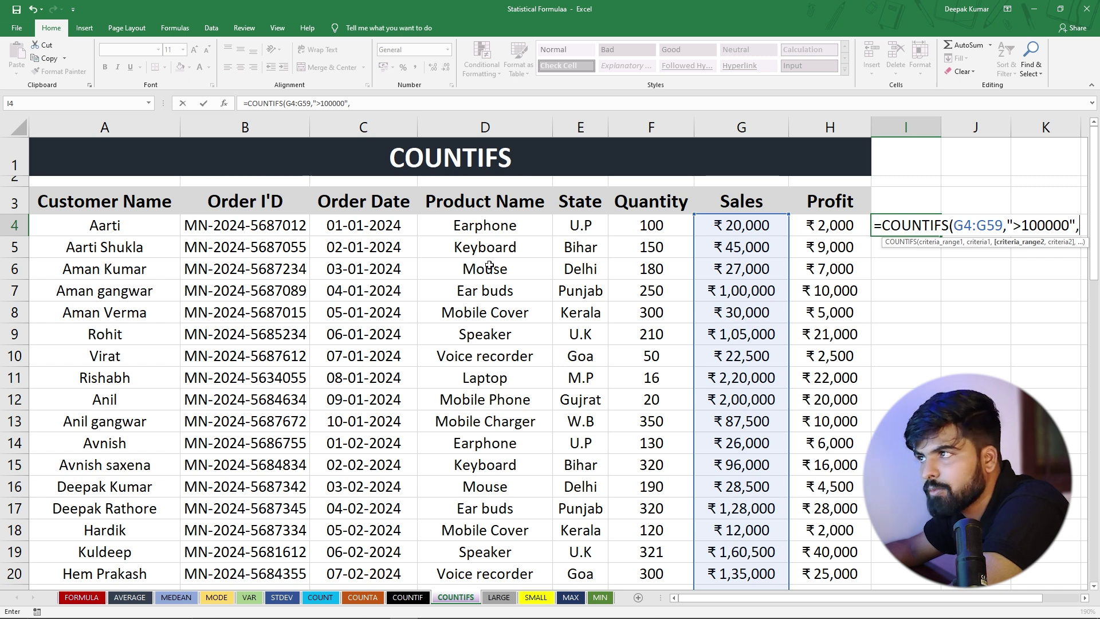
{"action": "left_click_drag", "start_coordinate": [475, 229], "coordinate": [472, 535]}
{"action": "scroll", "coordinate": [513, 324], "scroll_direction": "up", "scroll_amount": 10}
{"action": "scroll", "coordinate": [513, 324], "scroll_direction": "up", "scroll_amount": 4}
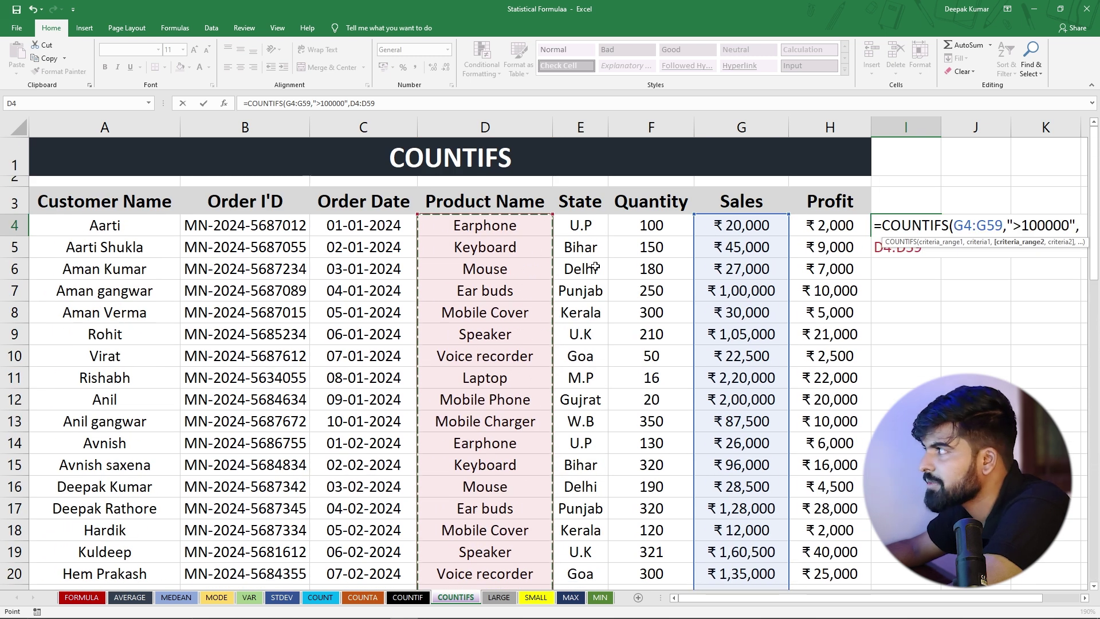
{"action": "type", "text": ","}
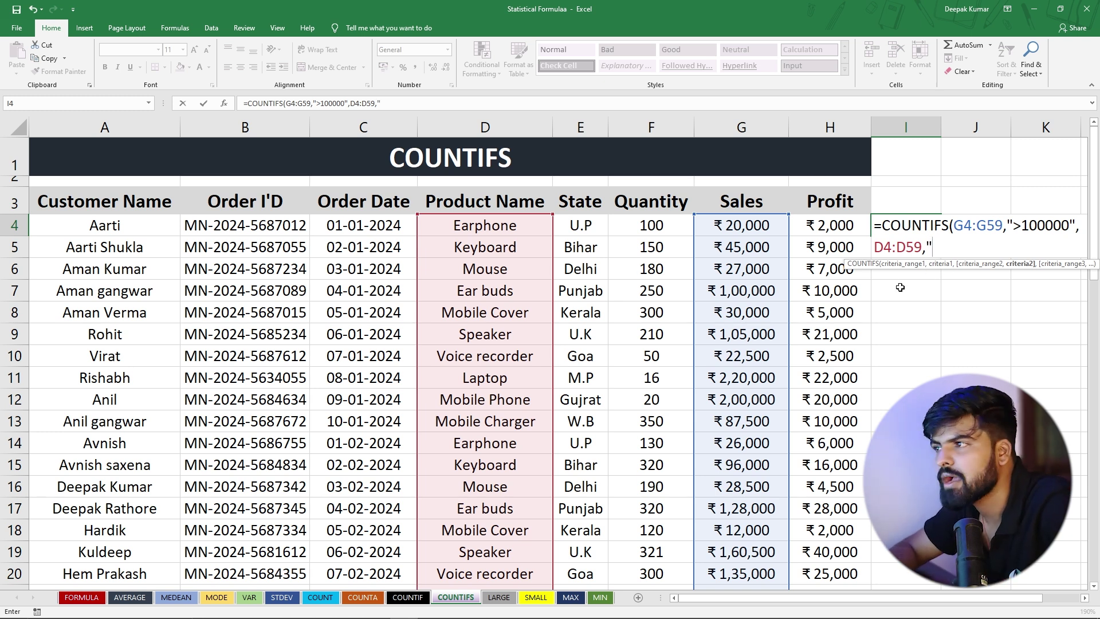
{"action": "type", "text": "\"Mouse"}
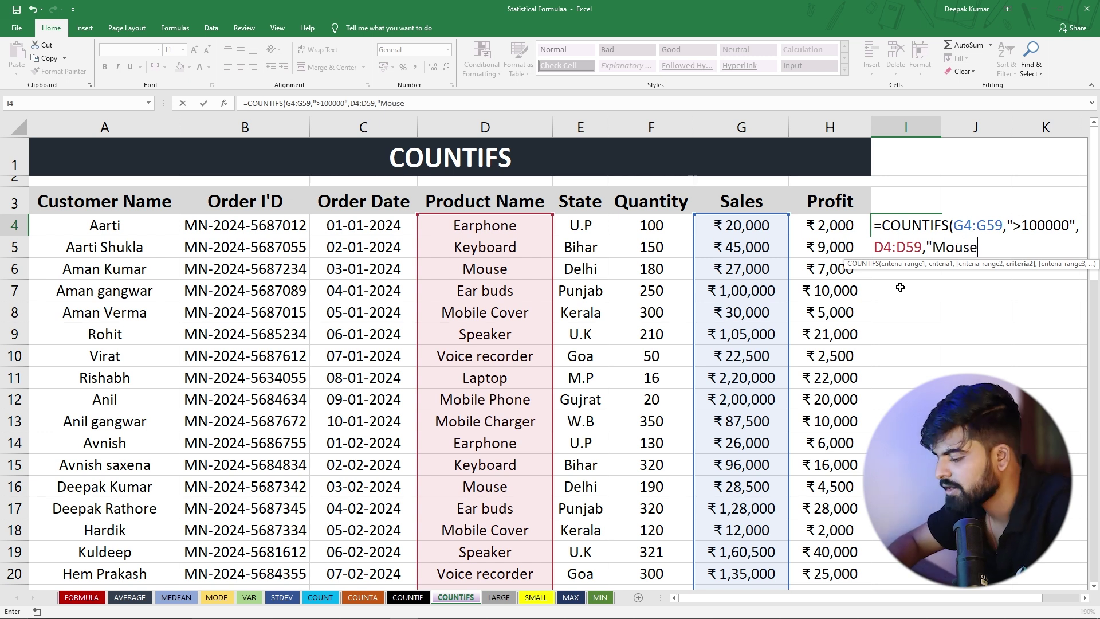
{"action": "type", "text": "\")"}
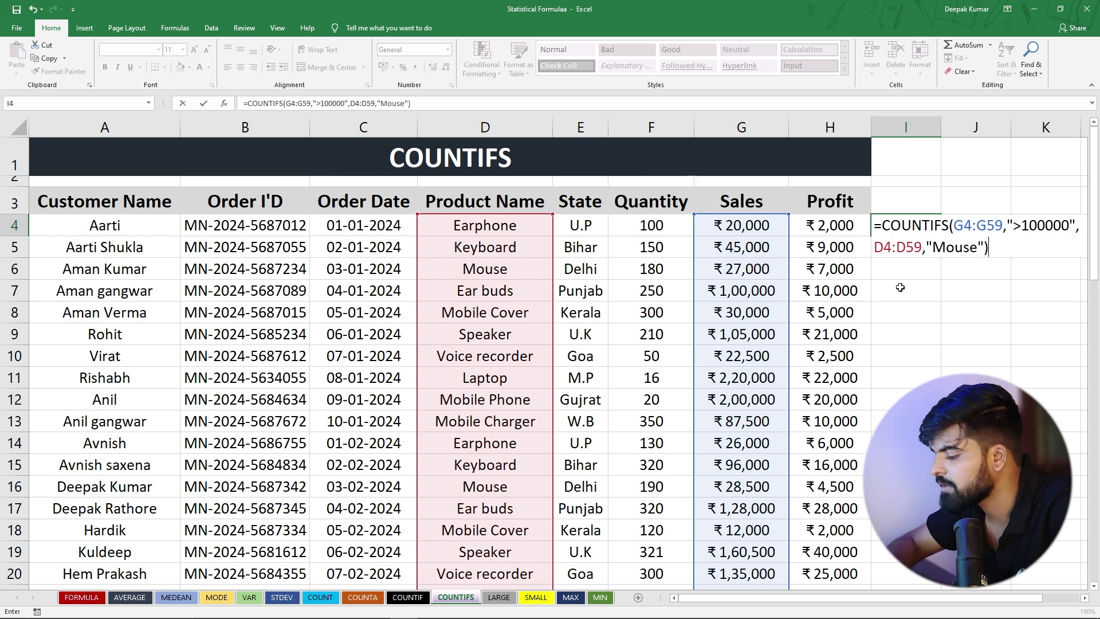
{"action": "key", "text": "Return"}
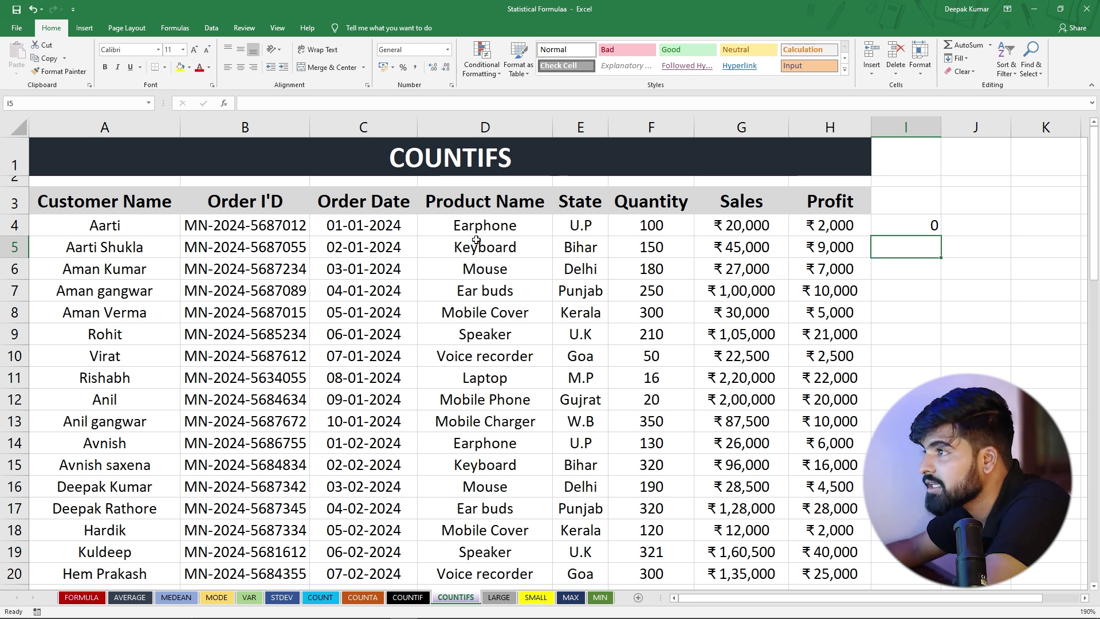
{"action": "left_click", "coordinate": [922, 225]}
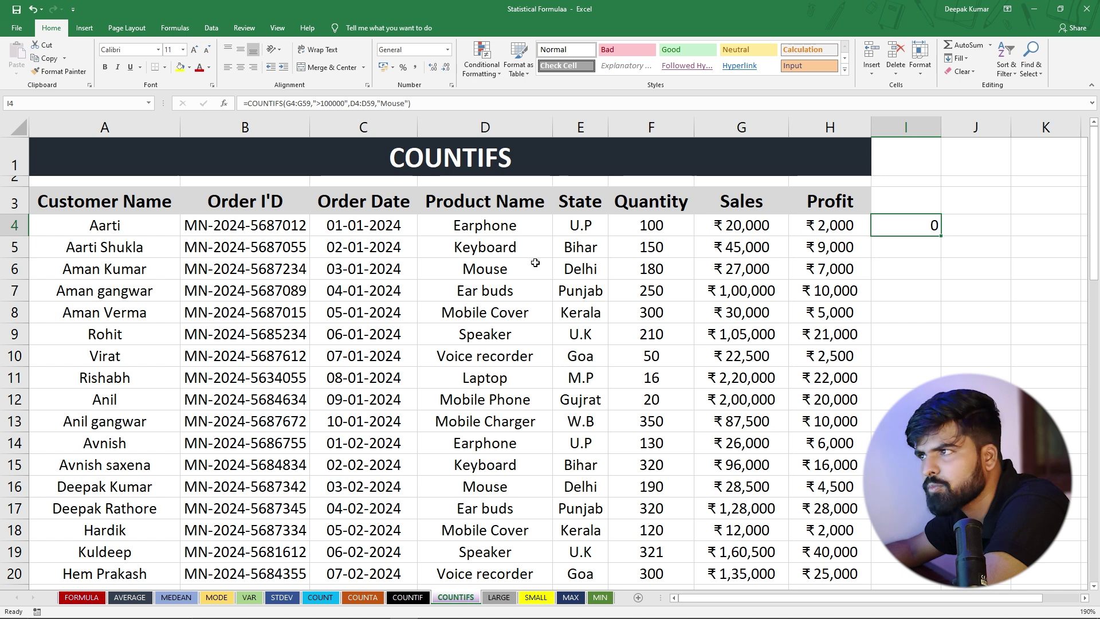
Step: Highlight cell D6 with a Text That Contains rule for "Mouse" using Light Red Fill with Dark Red Text
{"action": "mouse_move", "coordinate": [468, 269]}
{"action": "left_mouse_down"}
{"action": "mouse_move", "coordinate": [707, 274]}
{"action": "mouse_move", "coordinate": [489, 272]}
{"action": "left_mouse_up"}
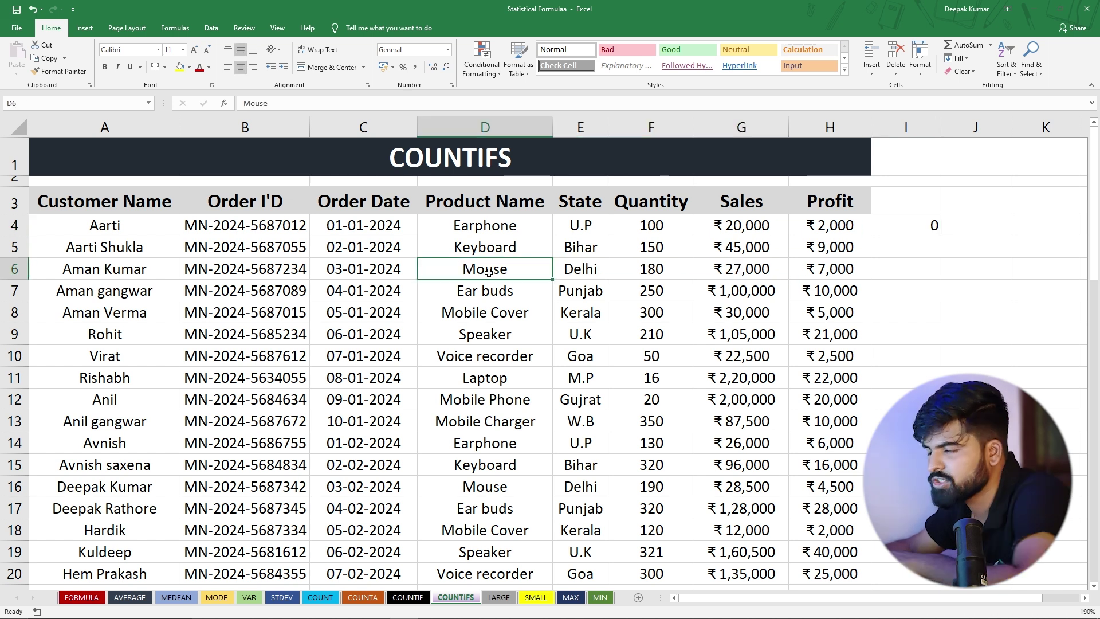
{"action": "key", "text": "ctrl+c"}
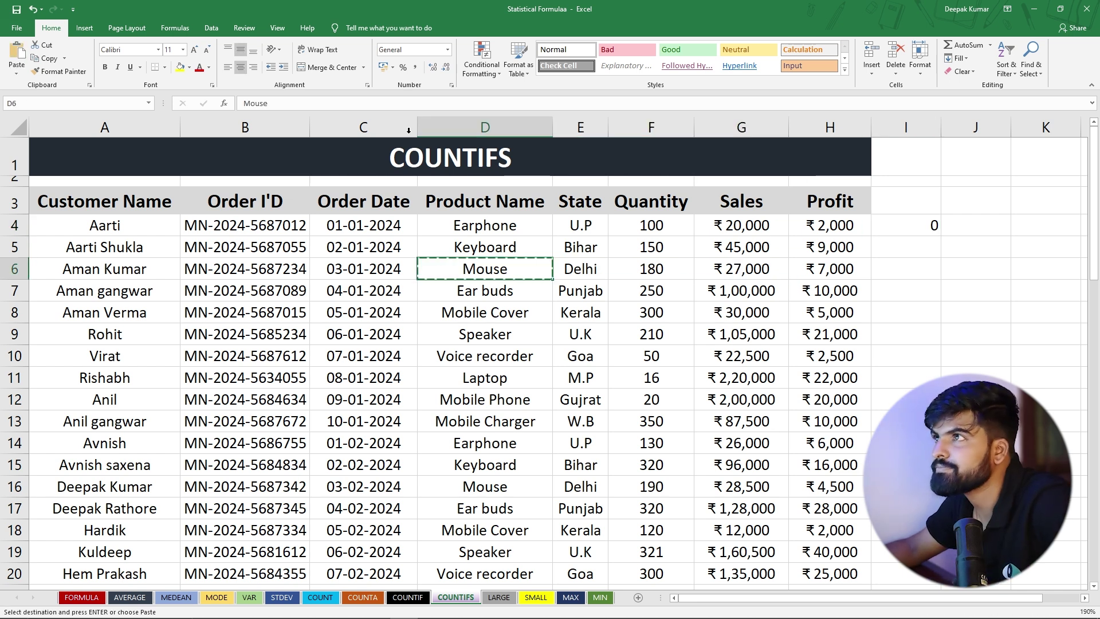
{"action": "left_click", "coordinate": [490, 67]}
{"action": "mouse_move", "coordinate": [541, 95]}
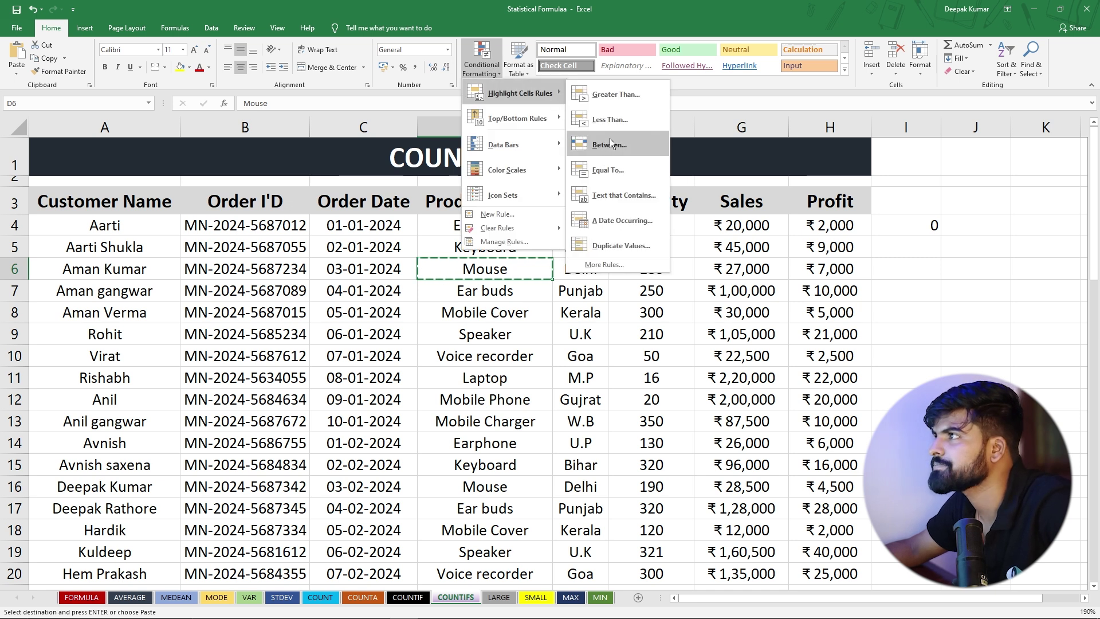
{"action": "left_click", "coordinate": [623, 195]}
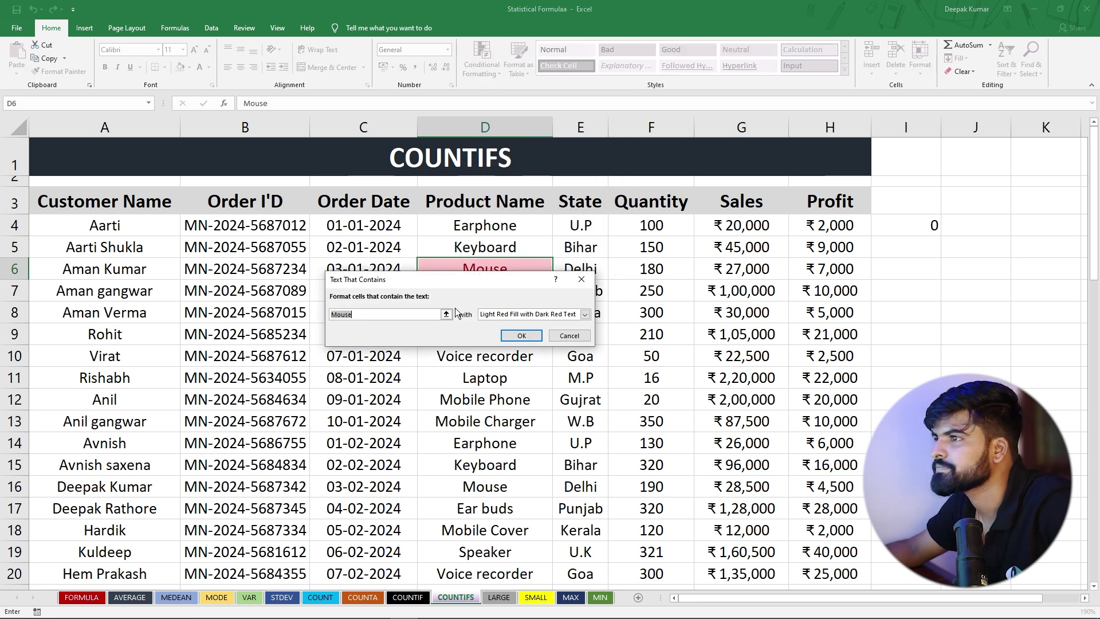
{"action": "left_click", "coordinate": [518, 336]}
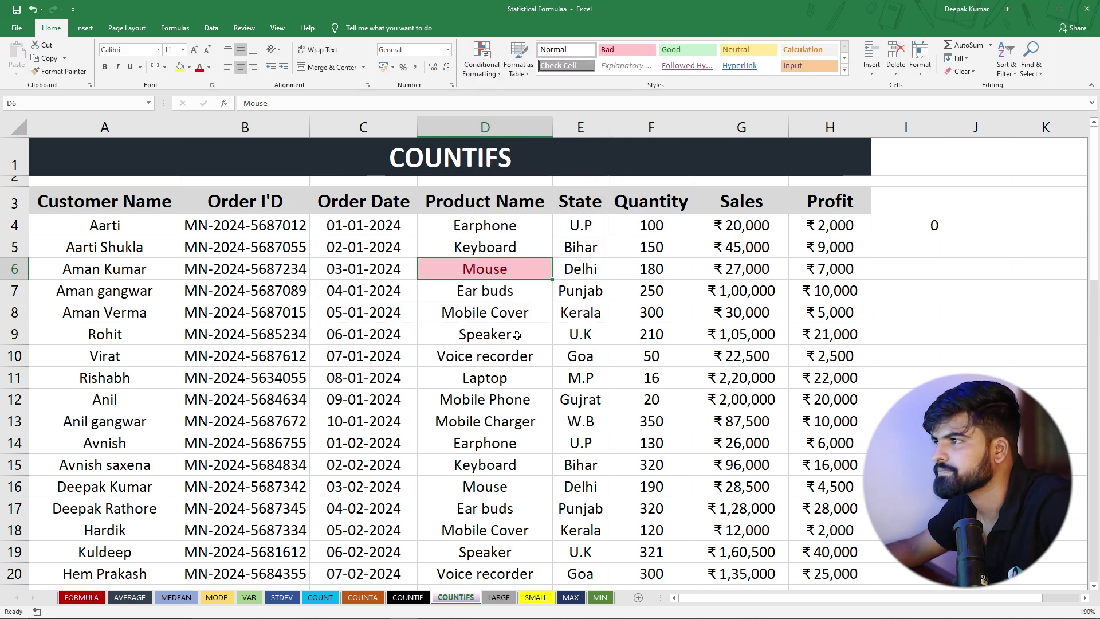
Step: Apply a Text That Contains rule for "Mouse" to the whole Product Name column with Light Red Fill with Dark Red Text
{"action": "left_click", "coordinate": [513, 314]}
{"action": "left_click", "coordinate": [485, 127]}
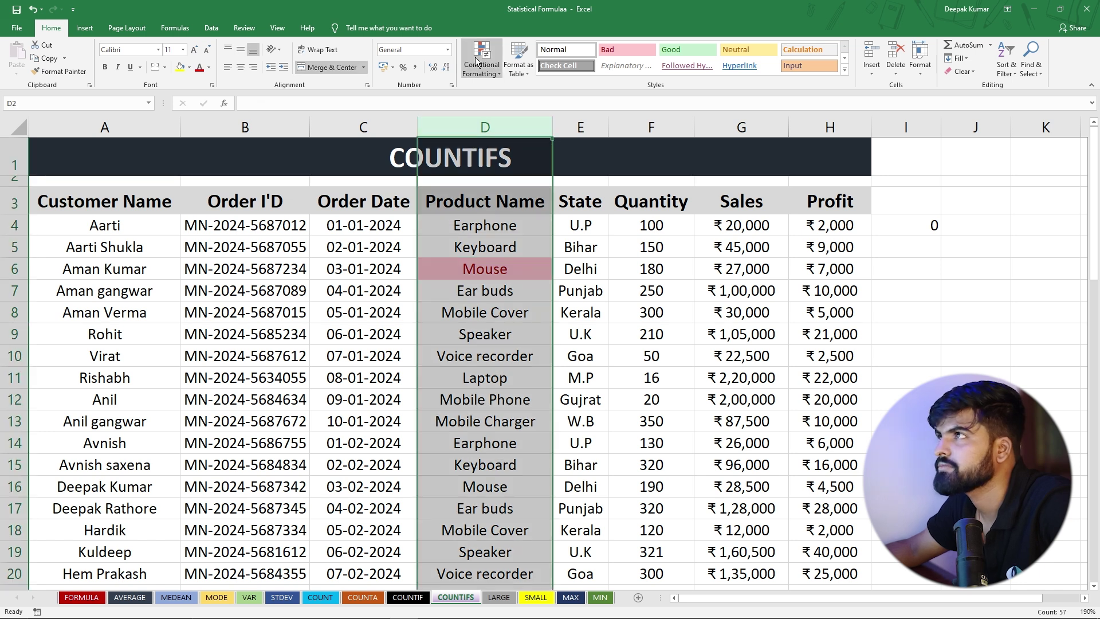
{"action": "left_click", "coordinate": [475, 62]}
{"action": "mouse_move", "coordinate": [521, 92]}
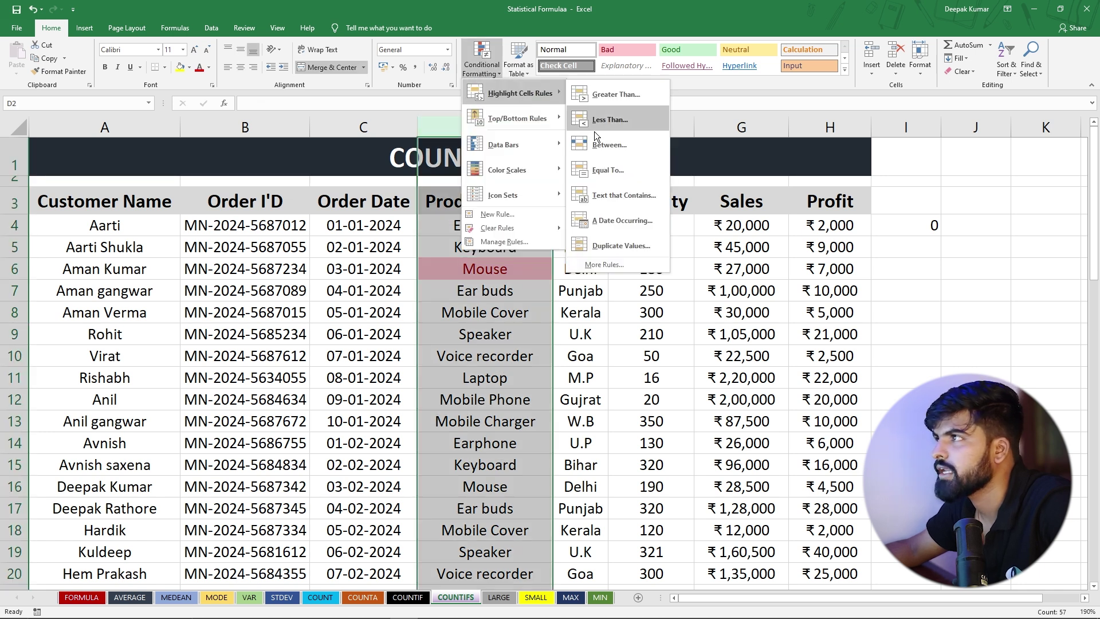
{"action": "left_click", "coordinate": [617, 203]}
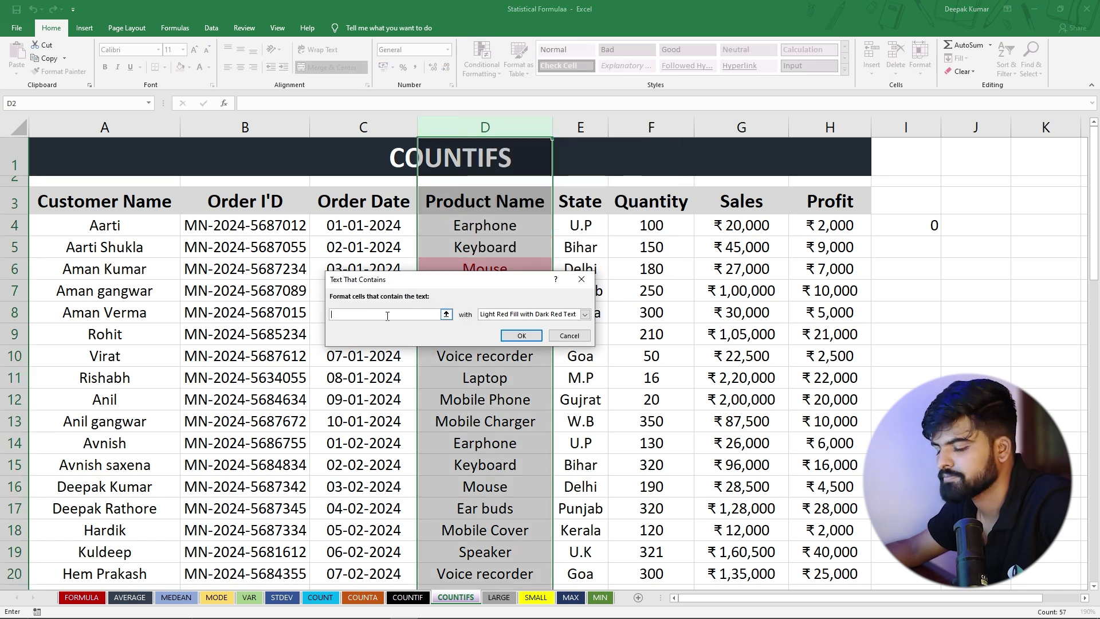
{"action": "type", "text": "Mouse"}
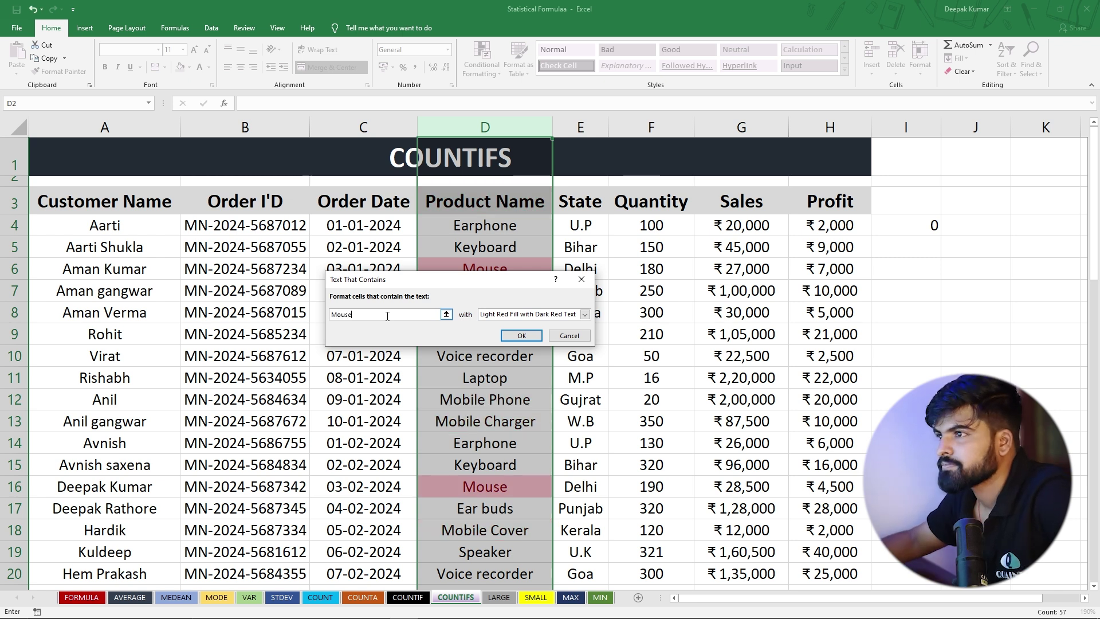
{"action": "double_click", "coordinate": [510, 335]}
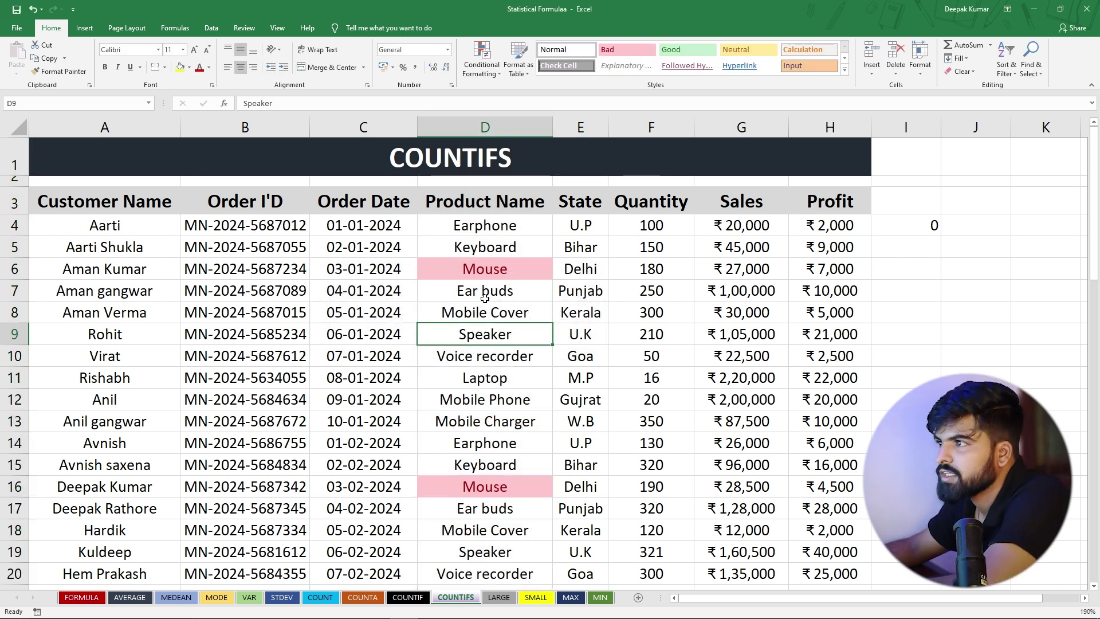
Step: Examine the Sales values of all highlighted Mouse rows against the COUNTIFS criterion of more than 100000
{"action": "scroll", "coordinate": [488, 281], "scroll_direction": "down", "scroll_amount": 3}
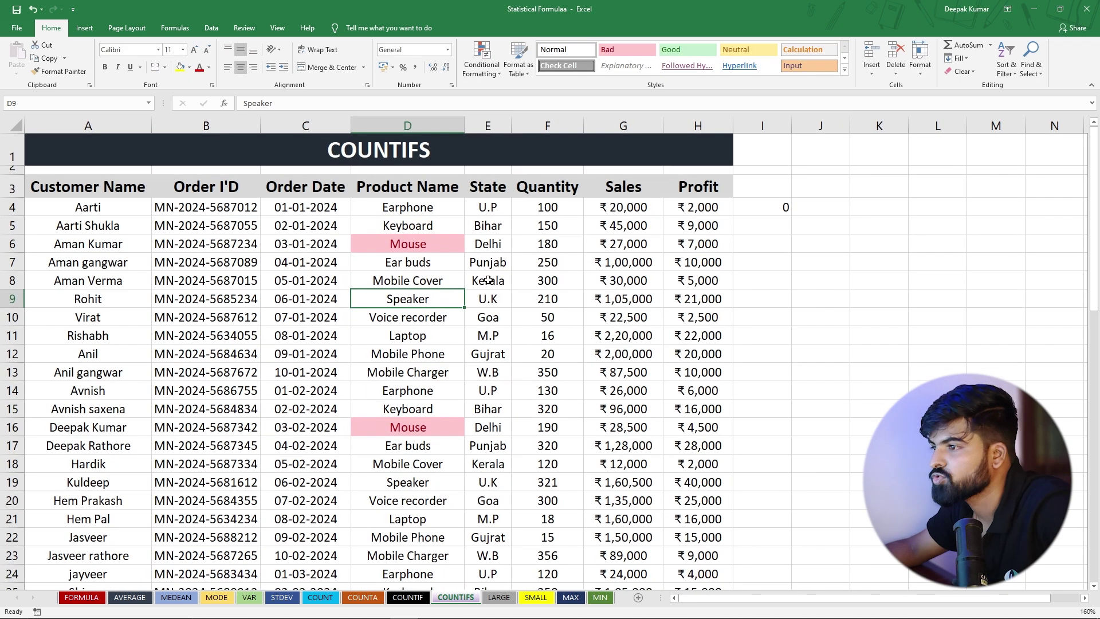
{"action": "left_click", "coordinate": [403, 425]}
{"action": "left_click", "coordinate": [618, 429]}
{"action": "scroll", "coordinate": [515, 419], "scroll_direction": "down", "scroll_amount": 4}
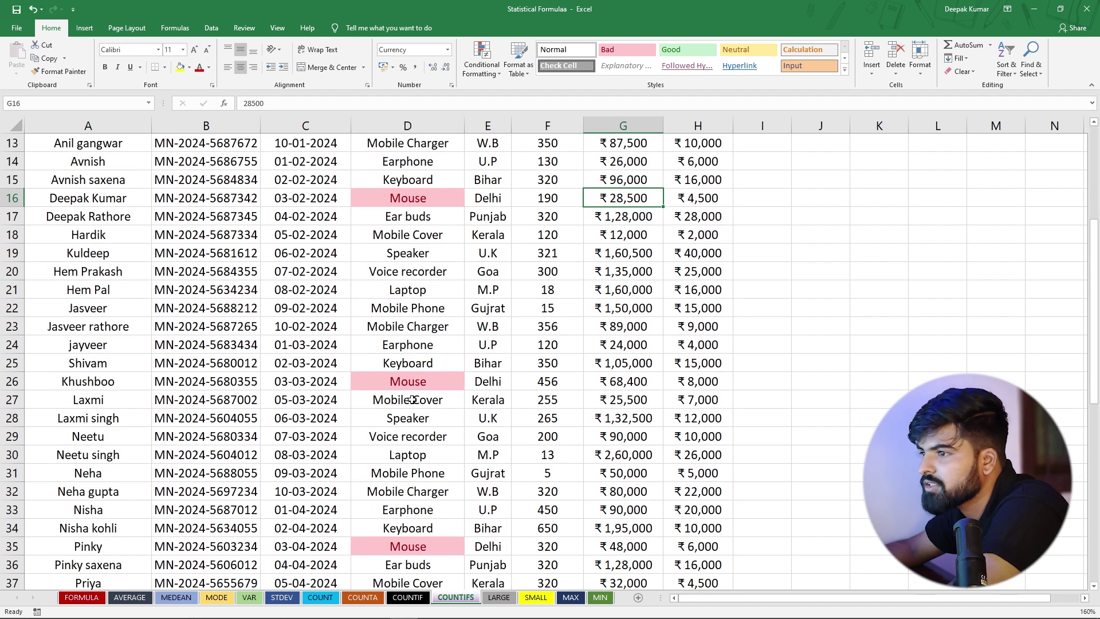
{"action": "left_click", "coordinate": [635, 385]}
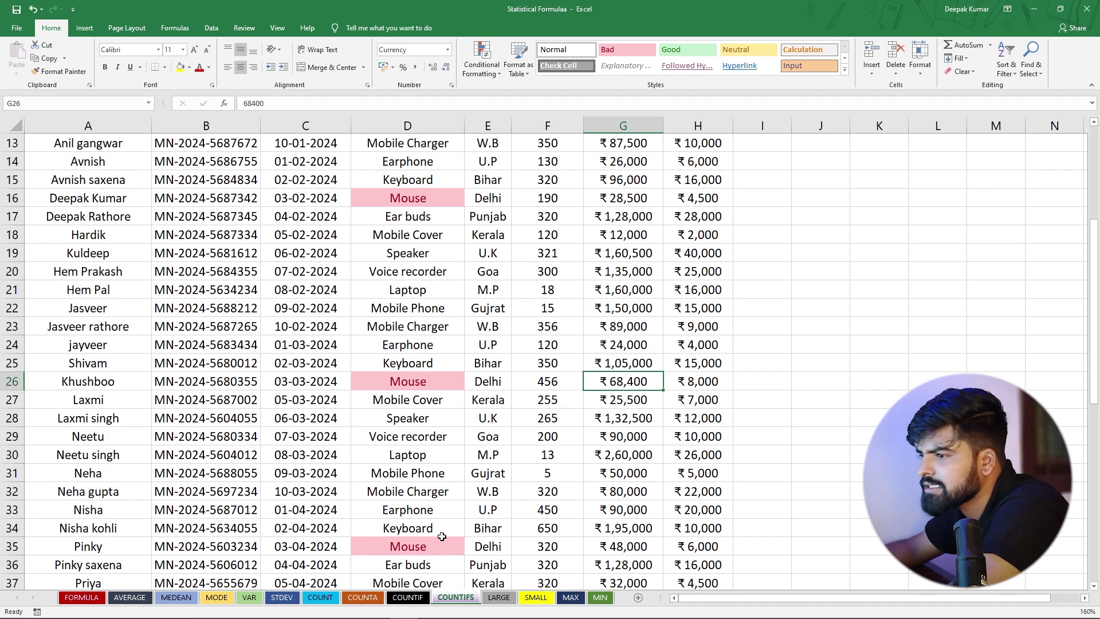
{"action": "scroll", "coordinate": [618, 524], "scroll_direction": "down", "scroll_amount": 5}
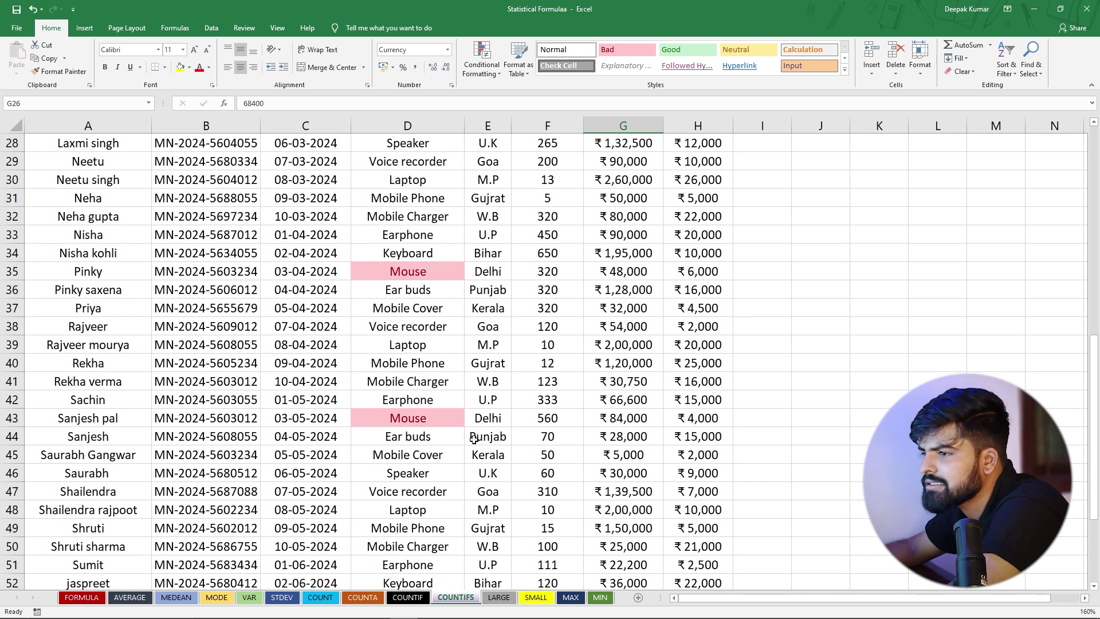
{"action": "scroll", "coordinate": [633, 419], "scroll_direction": "down", "scroll_amount": 4}
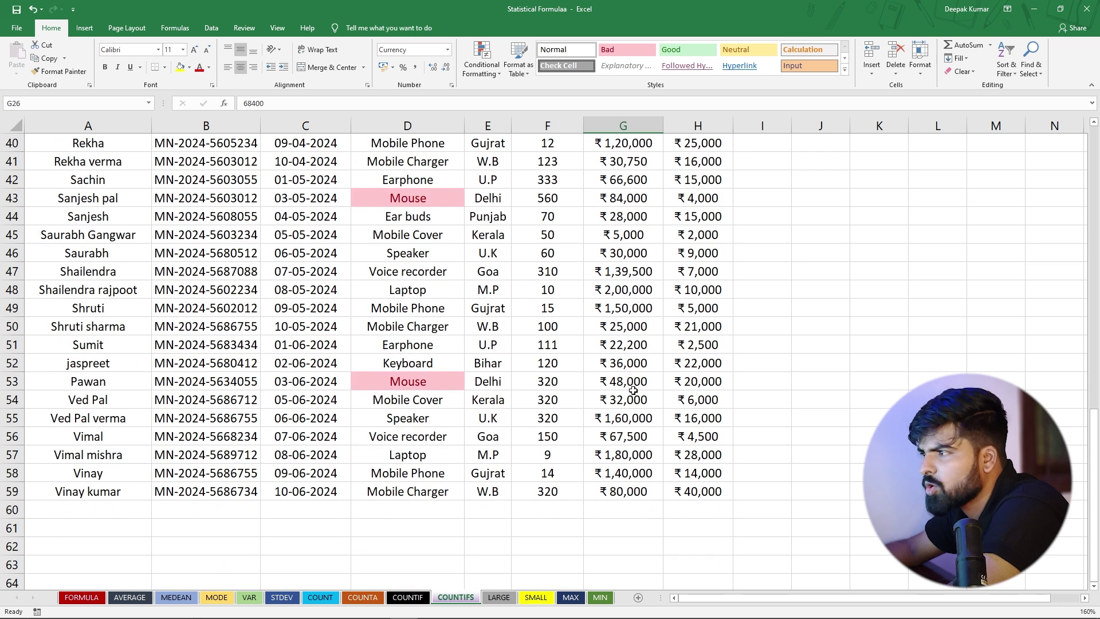
{"action": "scroll", "coordinate": [627, 382], "scroll_direction": "up", "scroll_amount": 13}
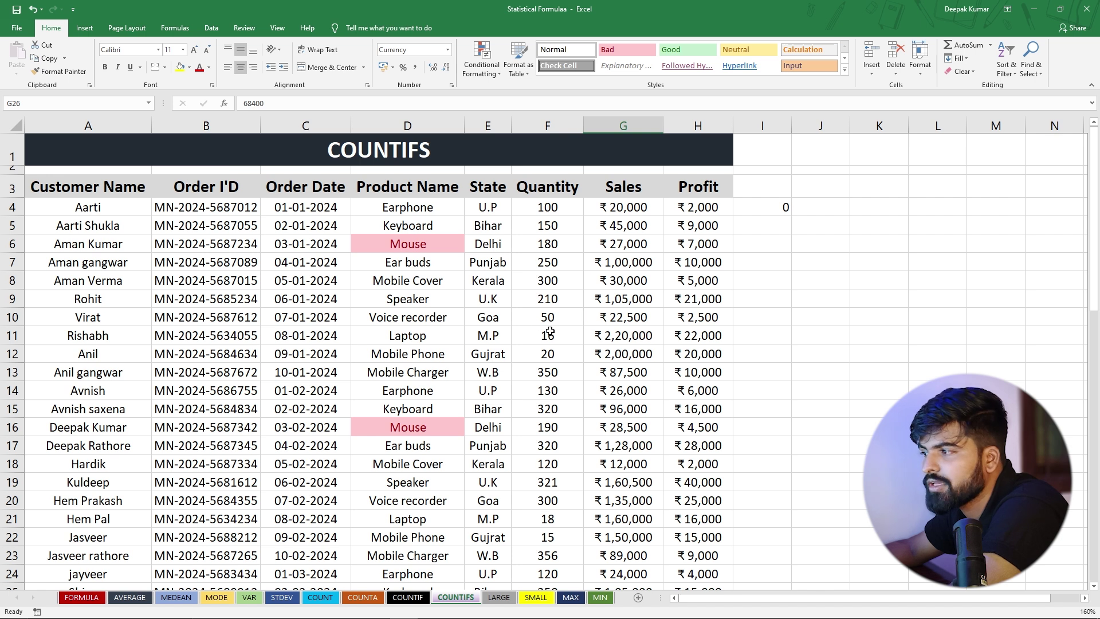
Step: Set the Sales value of the Mouse order in cell G16 to 128500
{"action": "left_click", "coordinate": [609, 427]}
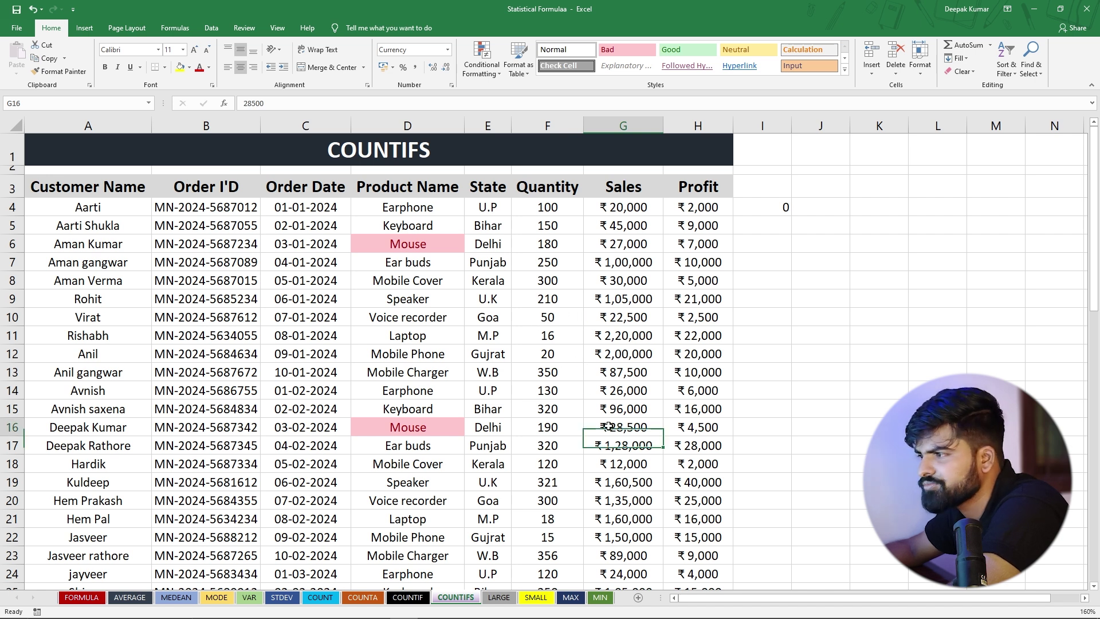
{"action": "double_click", "coordinate": [612, 428]}
{"action": "type", "text": "1"}
{"action": "key", "text": "Return"}
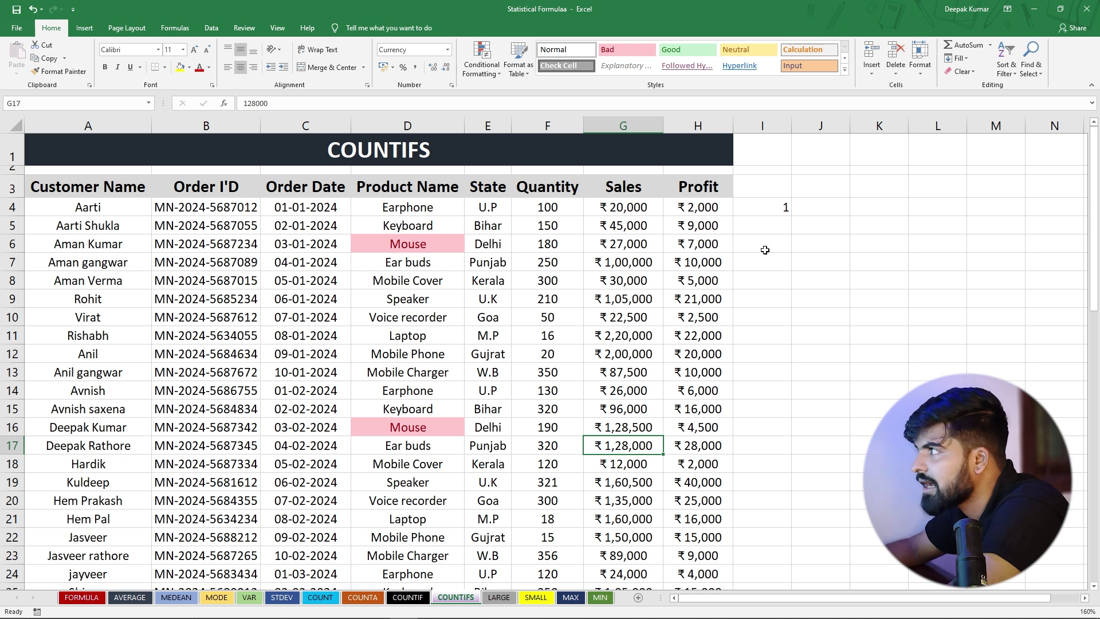
Step: Set the Sales value of the Mouse order in cell G6 to 217000
{"action": "left_click", "coordinate": [607, 249]}
{"action": "double_click", "coordinate": [601, 248]}
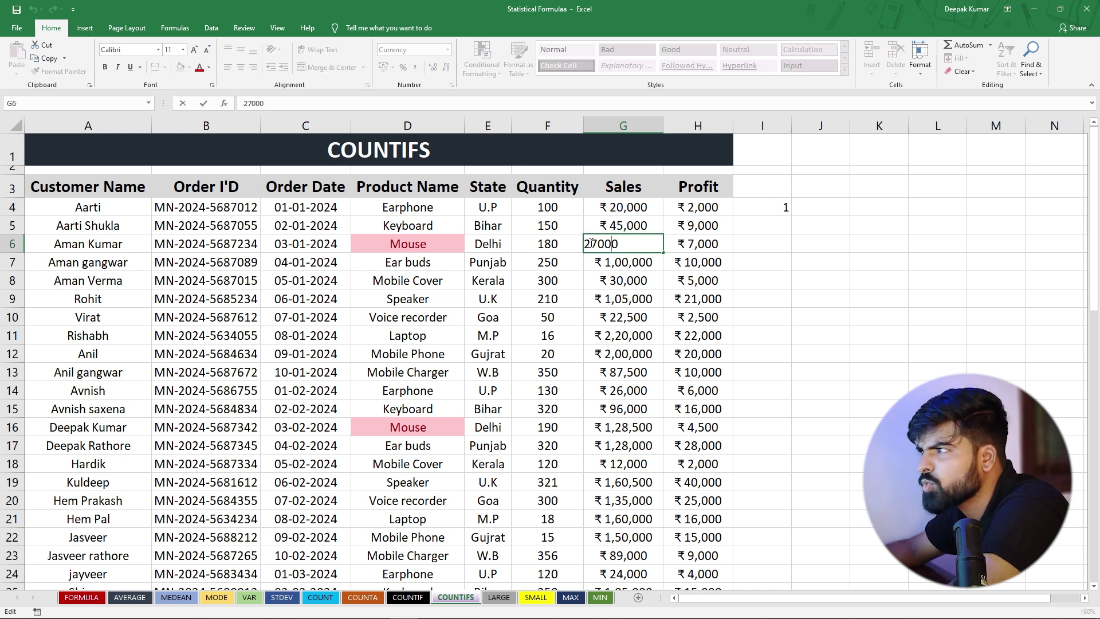
{"action": "type", "text": "1"}
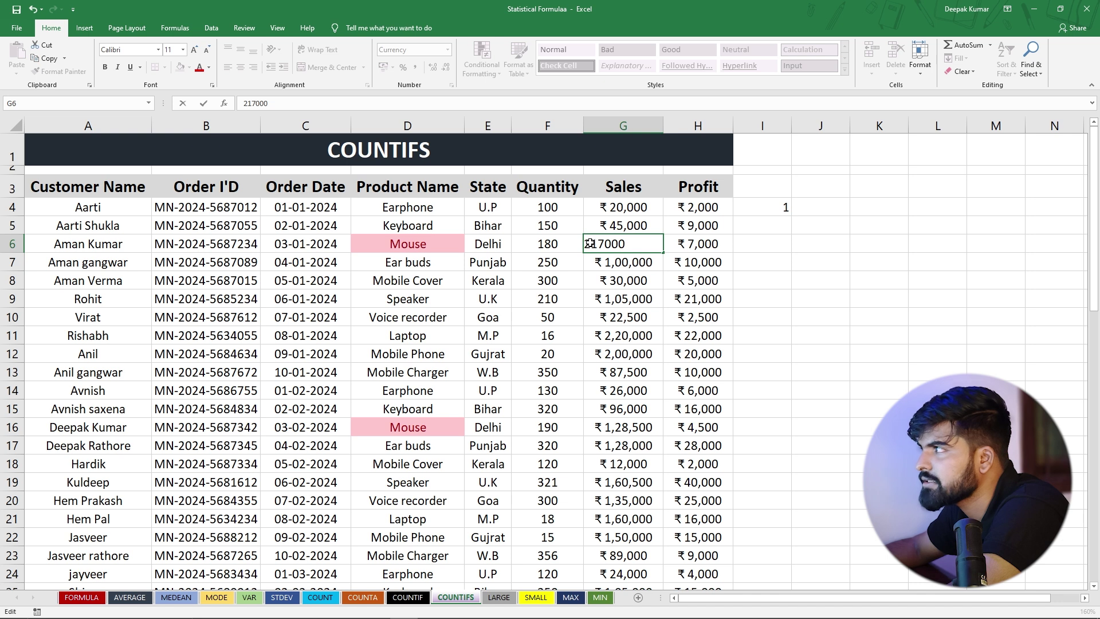
{"action": "key", "text": "Return"}
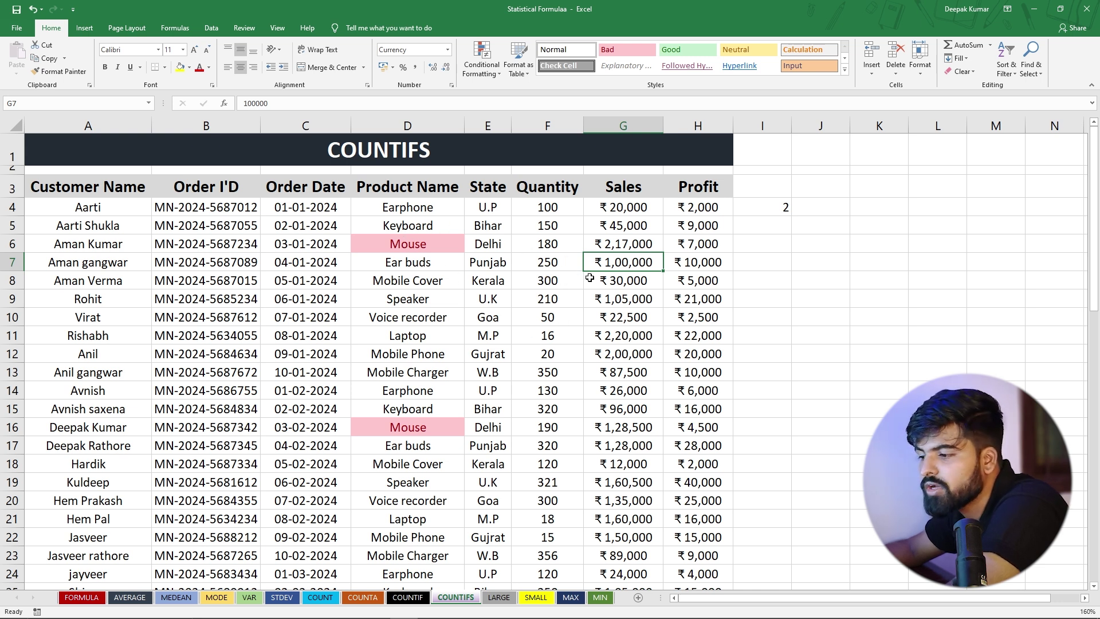
Step: On the LARGE sheet, enter =LARGE(G4:G59,3) in cell I4 to find the third-largest Sales value
{"action": "left_click", "coordinate": [499, 597]}
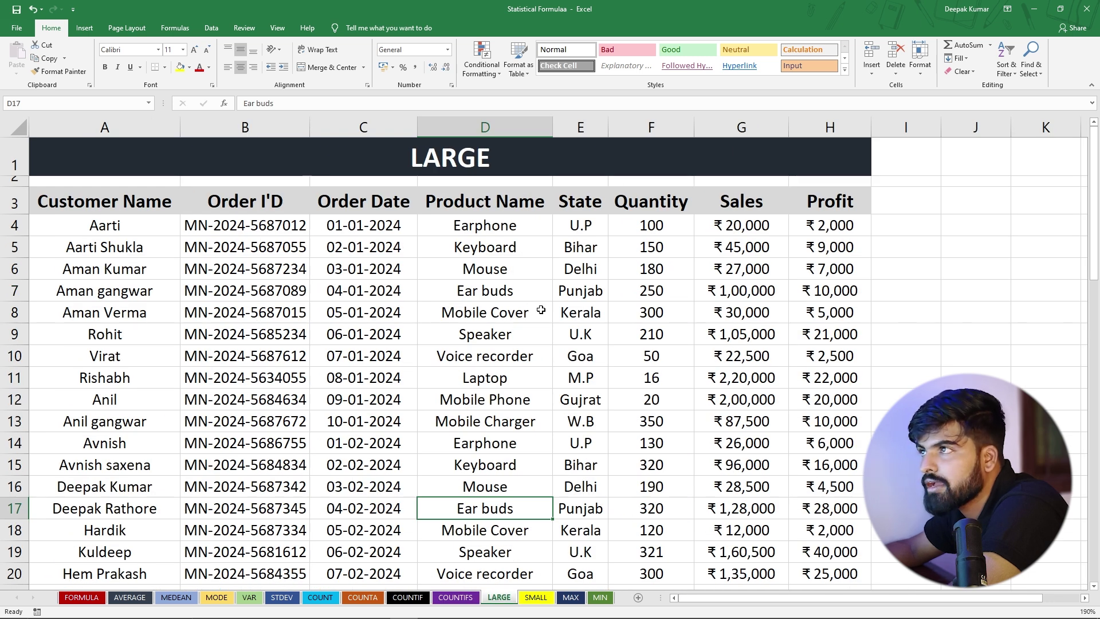
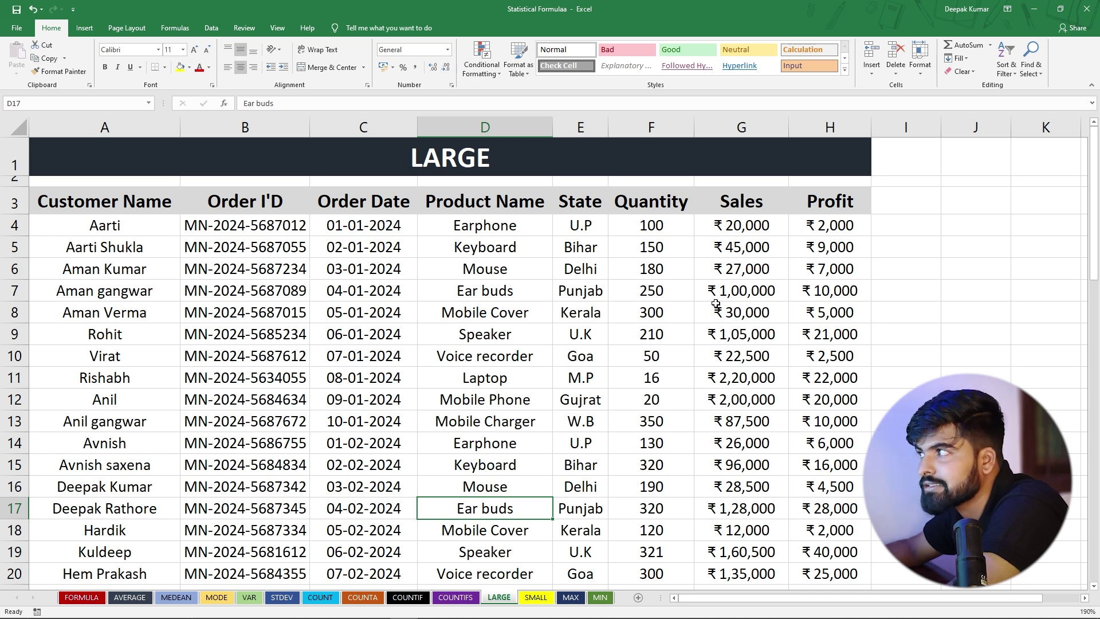
{"action": "left_click", "coordinate": [908, 225]}
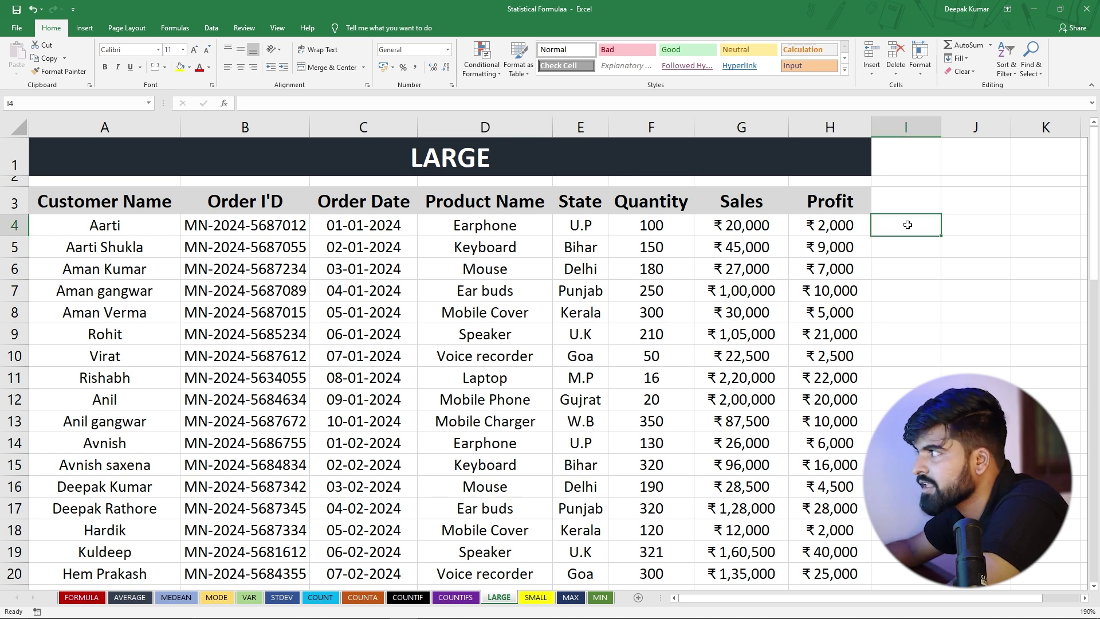
{"action": "type", "text": "="}
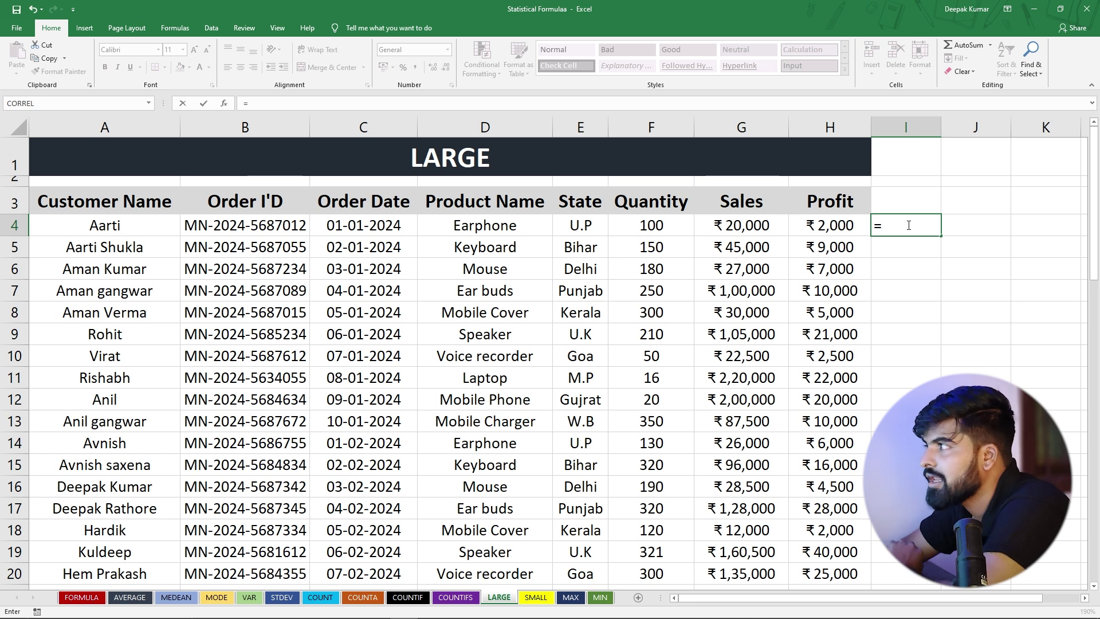
{"action": "type", "text": "large"}
{"action": "key", "text": "Tab"}
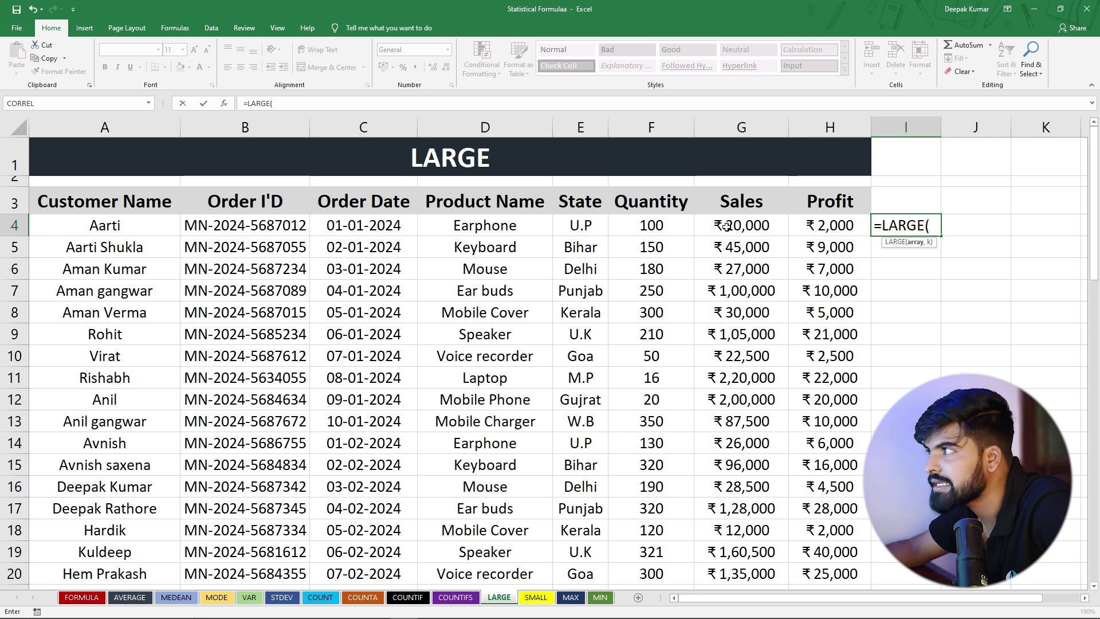
{"action": "left_click_drag", "start_coordinate": [731, 222], "coordinate": [748, 487]}
{"action": "scroll", "coordinate": [771, 361], "scroll_direction": "up", "scroll_amount": 14}
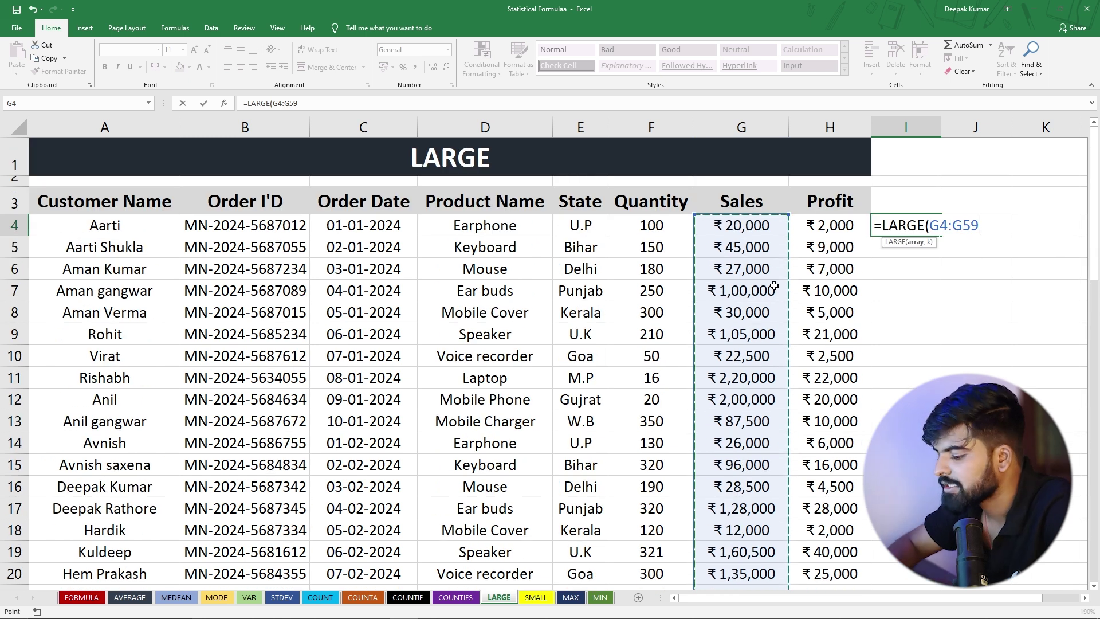
{"action": "type", "text": ",3"}
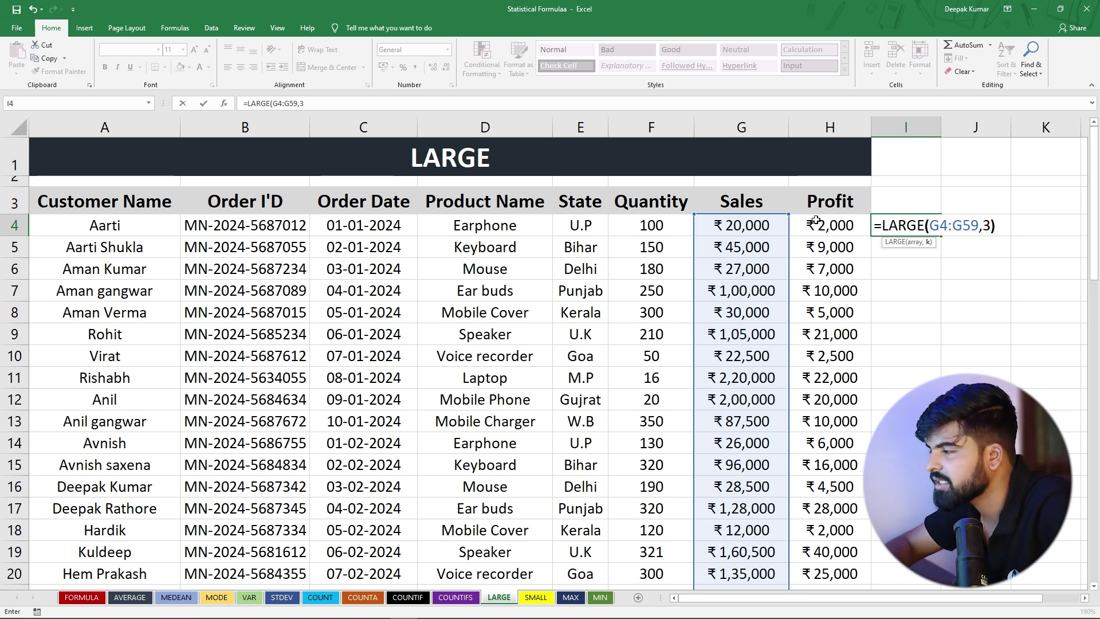
{"action": "key", "text": "Return"}
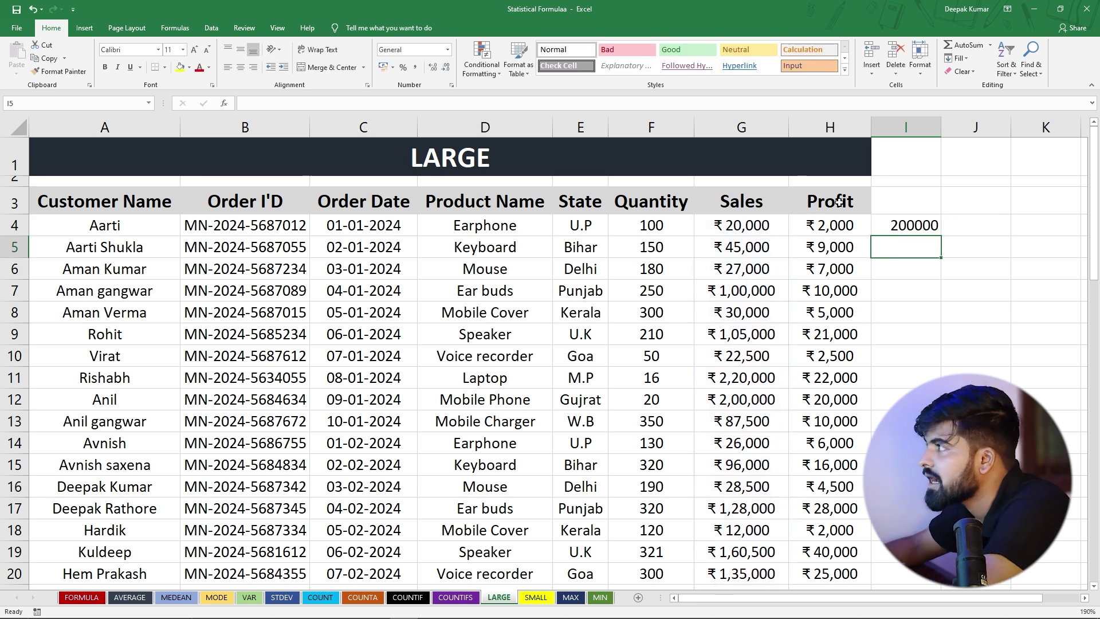
Step: Sort the Sales values in G4:G59 from largest to smallest, continuing with the current selection only
{"action": "left_click", "coordinate": [912, 226]}
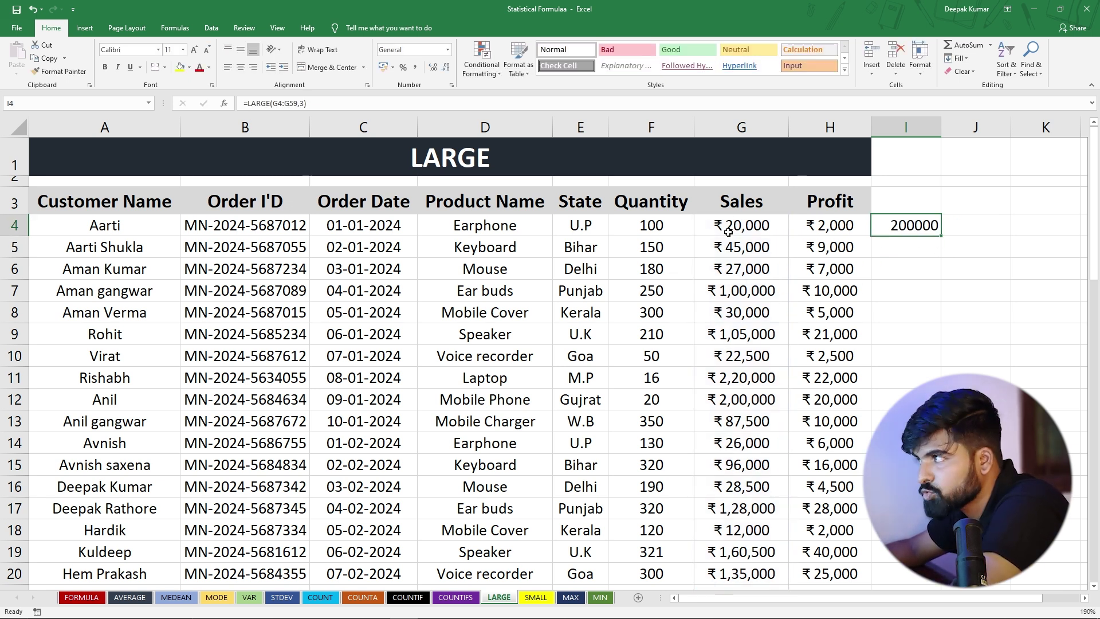
{"action": "left_click_drag", "start_coordinate": [738, 223], "coordinate": [744, 450]}
{"action": "scroll", "coordinate": [741, 360], "scroll_direction": "up", "scroll_amount": 5}
{"action": "scroll", "coordinate": [741, 360], "scroll_direction": "up", "scroll_amount": 10}
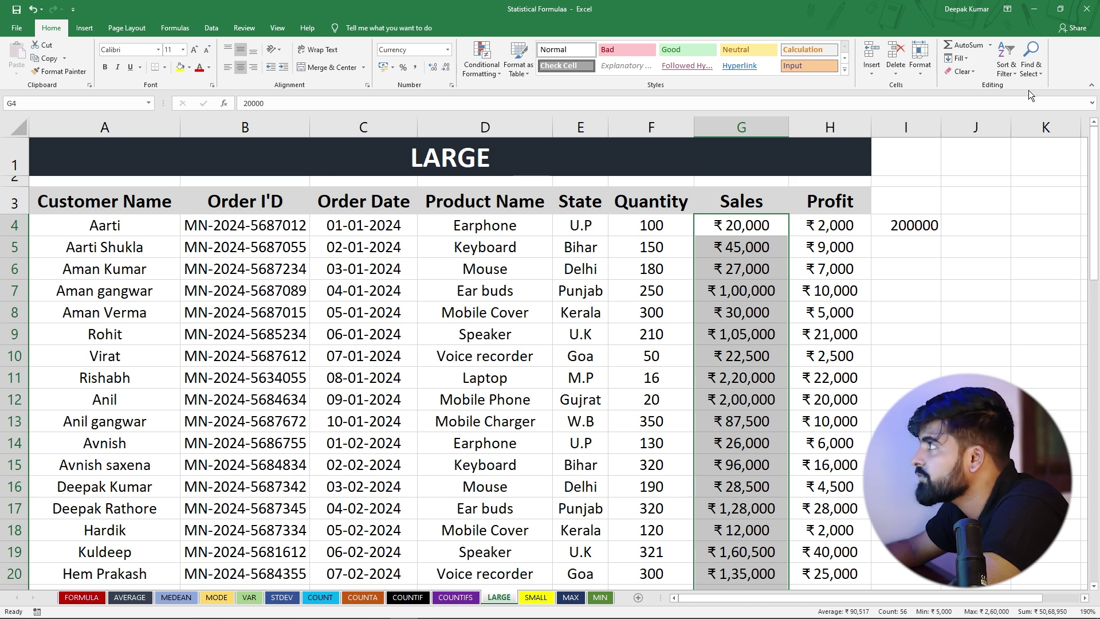
{"action": "left_click", "coordinate": [1009, 71]}
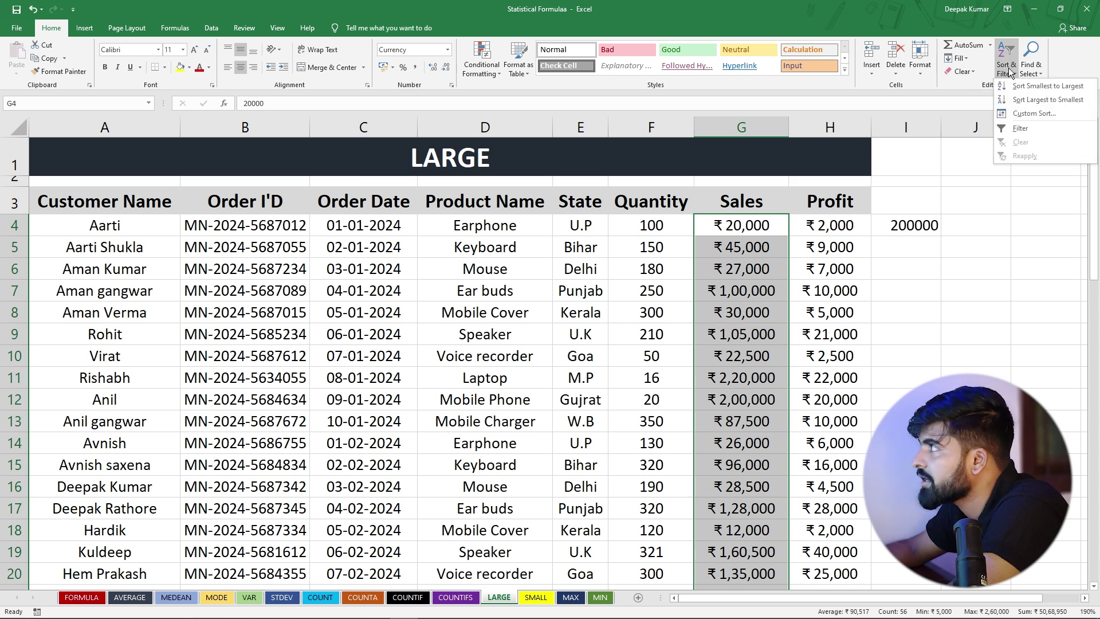
{"action": "left_click", "coordinate": [1025, 98]}
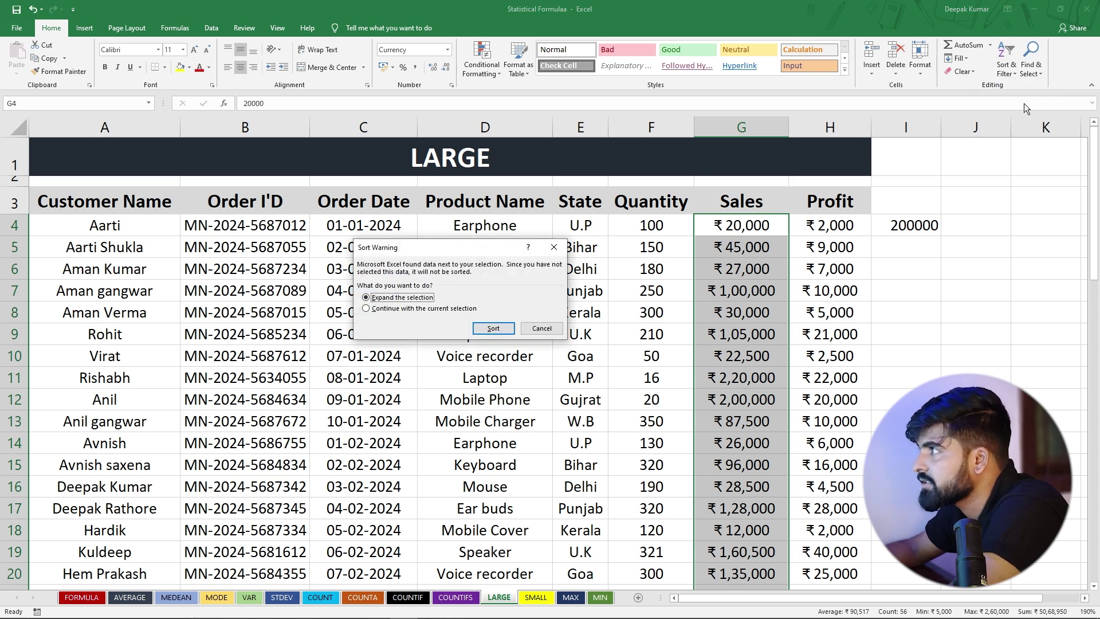
{"action": "left_click", "coordinate": [367, 309]}
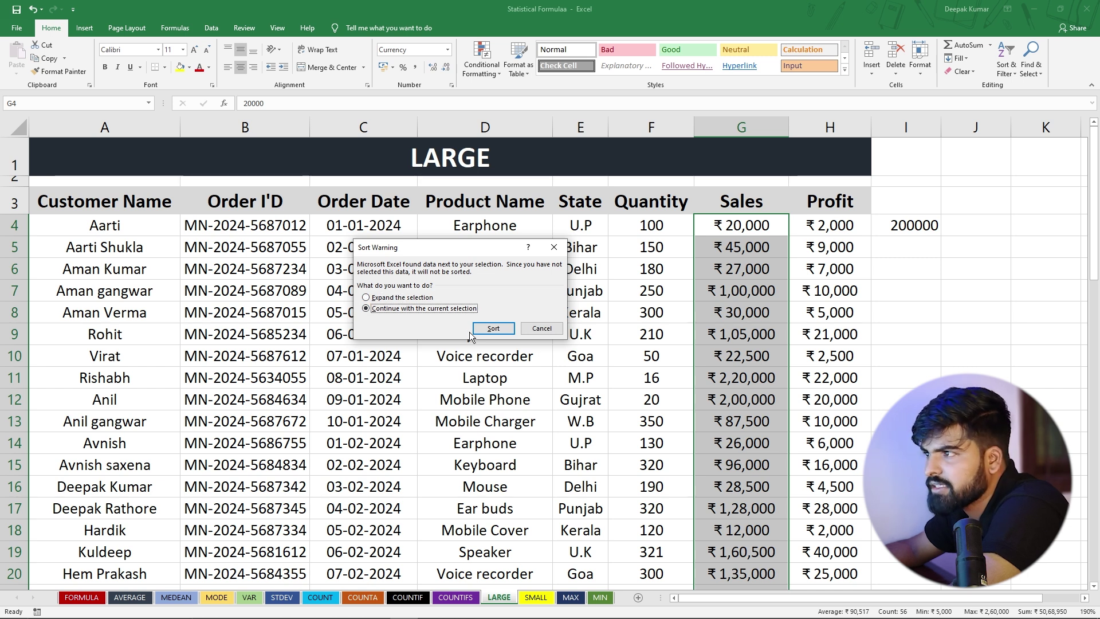
{"action": "left_click", "coordinate": [489, 329]}
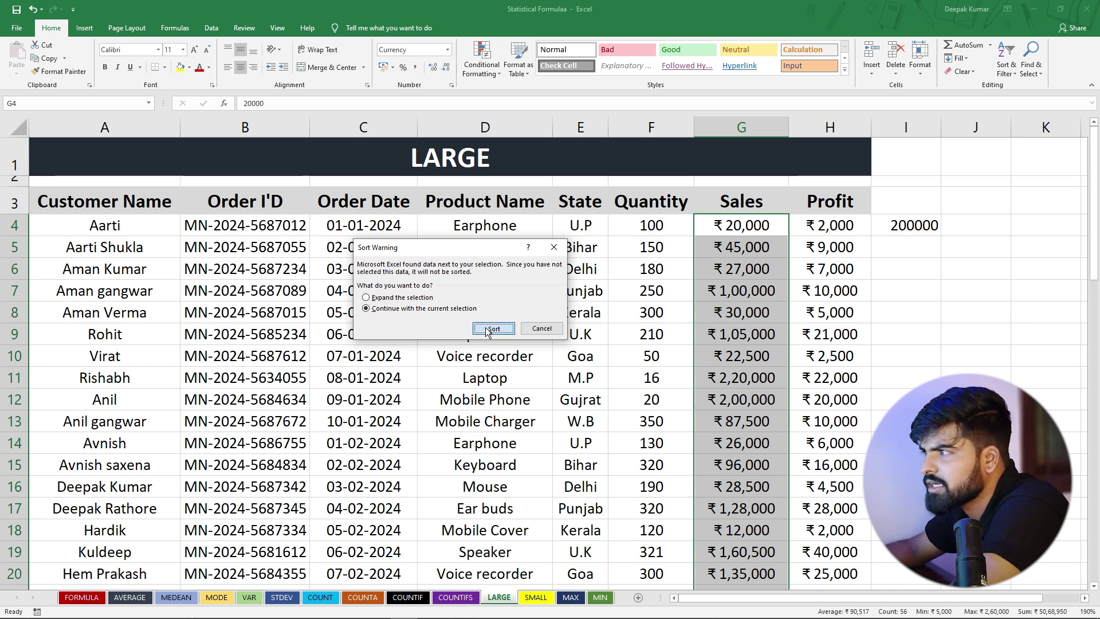
Step: Examine the top five sorted Sales values in G4:G8 against the third-largest result in I4
{"action": "left_click", "coordinate": [707, 287]}
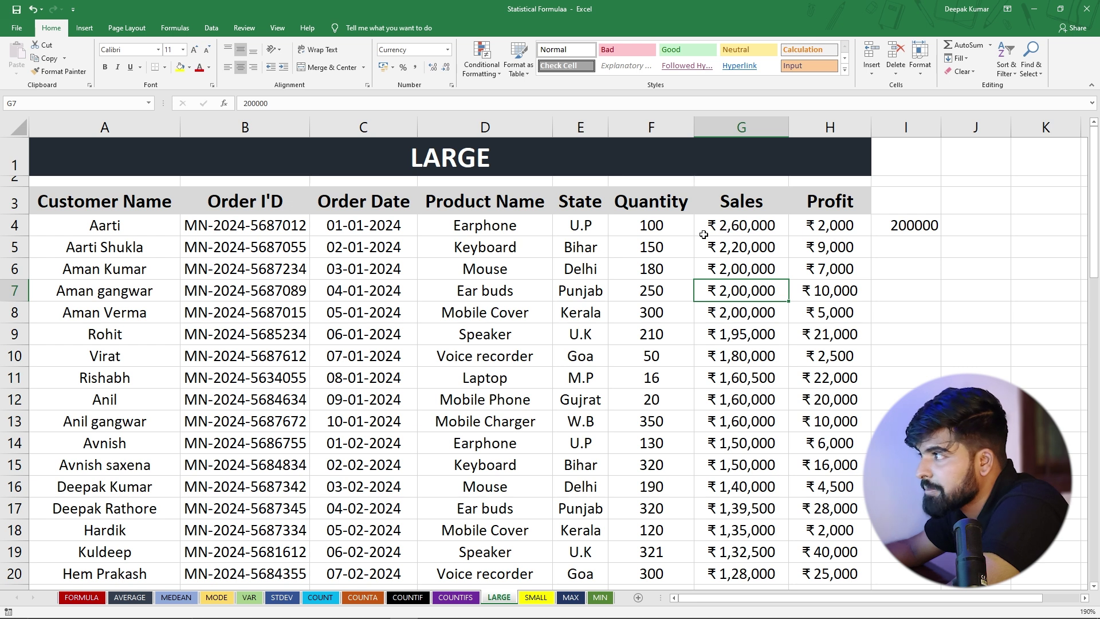
{"action": "left_click", "coordinate": [723, 231]}
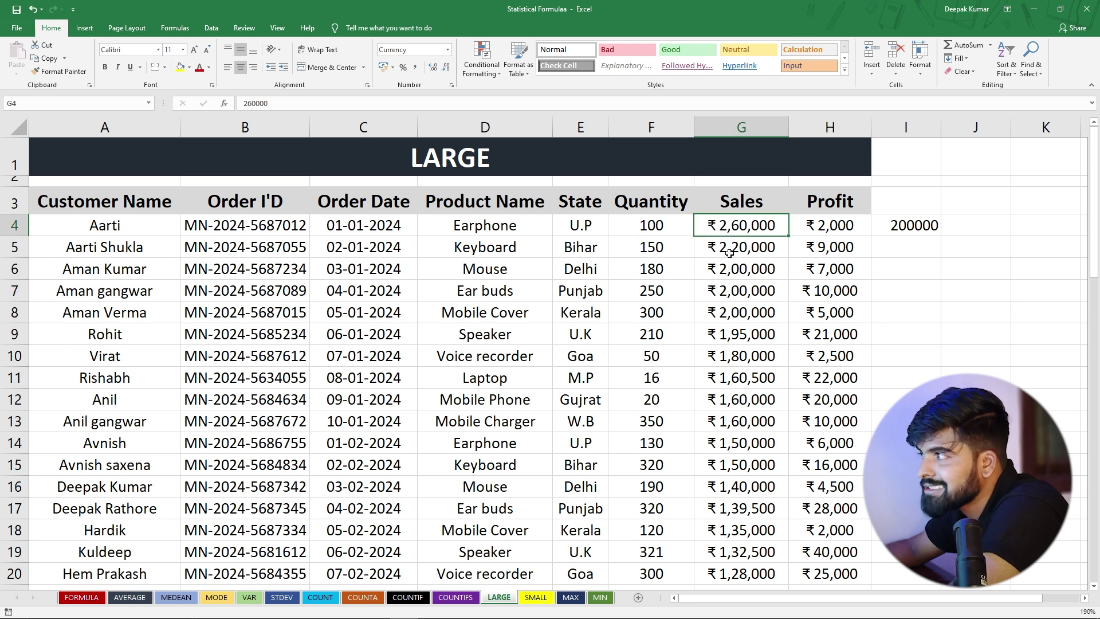
{"action": "left_click", "coordinate": [729, 253]}
{"action": "left_click", "coordinate": [725, 273]}
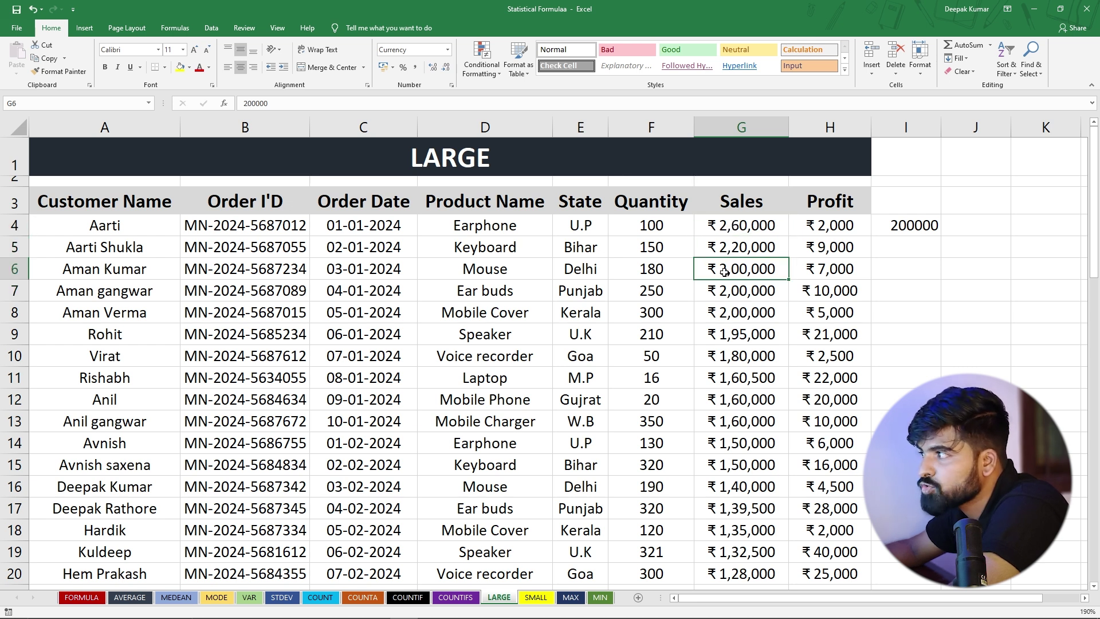
{"action": "left_click", "coordinate": [728, 291]}
{"action": "left_click", "coordinate": [732, 312]}
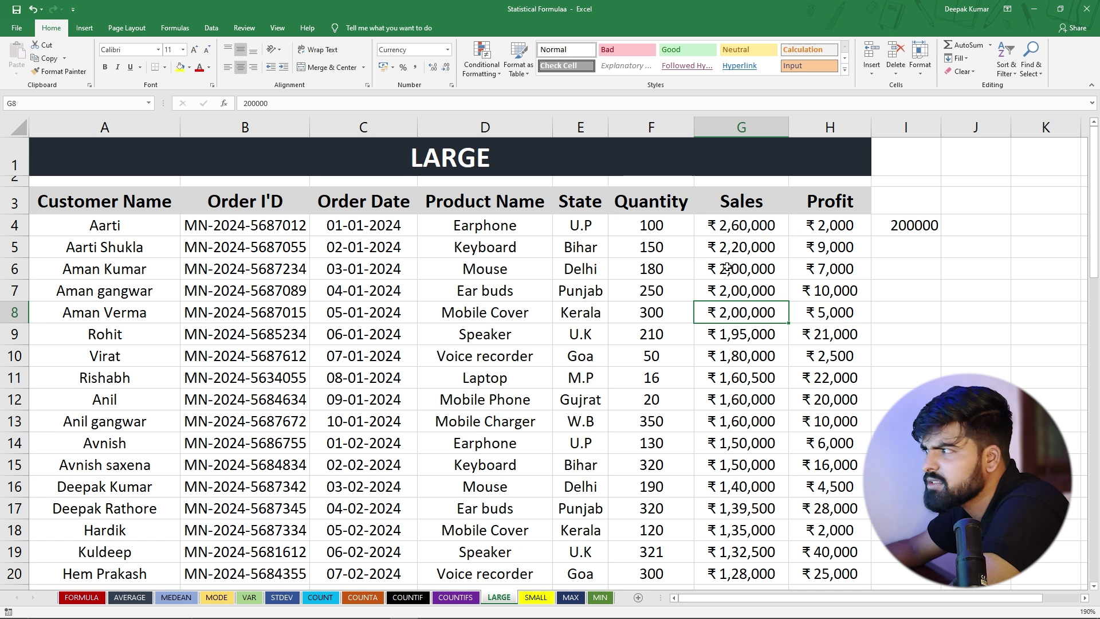
Step: Change the rank in the LARGE formula in cell I4 to 5
{"action": "left_click", "coordinate": [901, 227]}
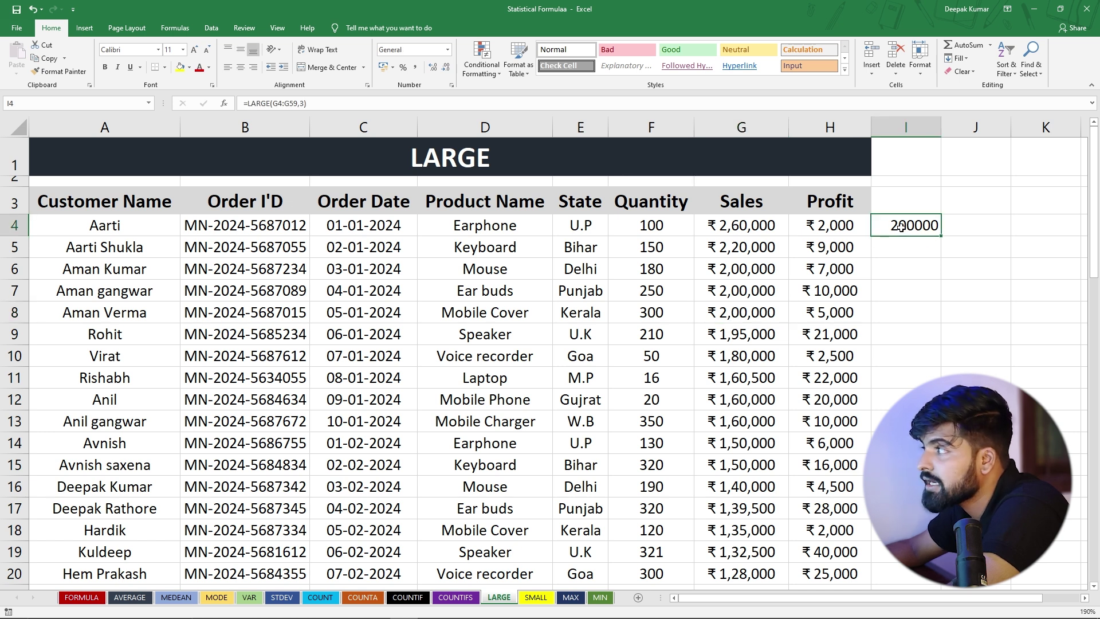
{"action": "double_click", "coordinate": [911, 225]}
{"action": "left_click", "coordinate": [985, 226]}
{"action": "key", "text": "Delete"}
{"action": "type", "text": "5"}
{"action": "key", "text": "Return"}
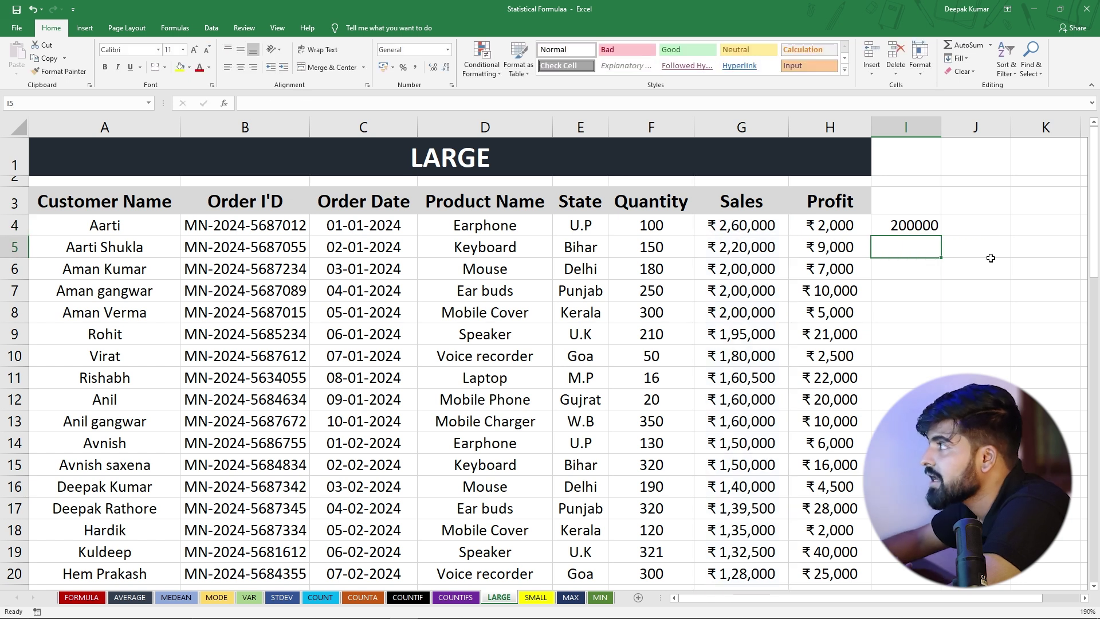
Step: Count down the sorted Sales values from G4 to the fifth one to check the LARGE formula
{"action": "left_click", "coordinate": [888, 220]}
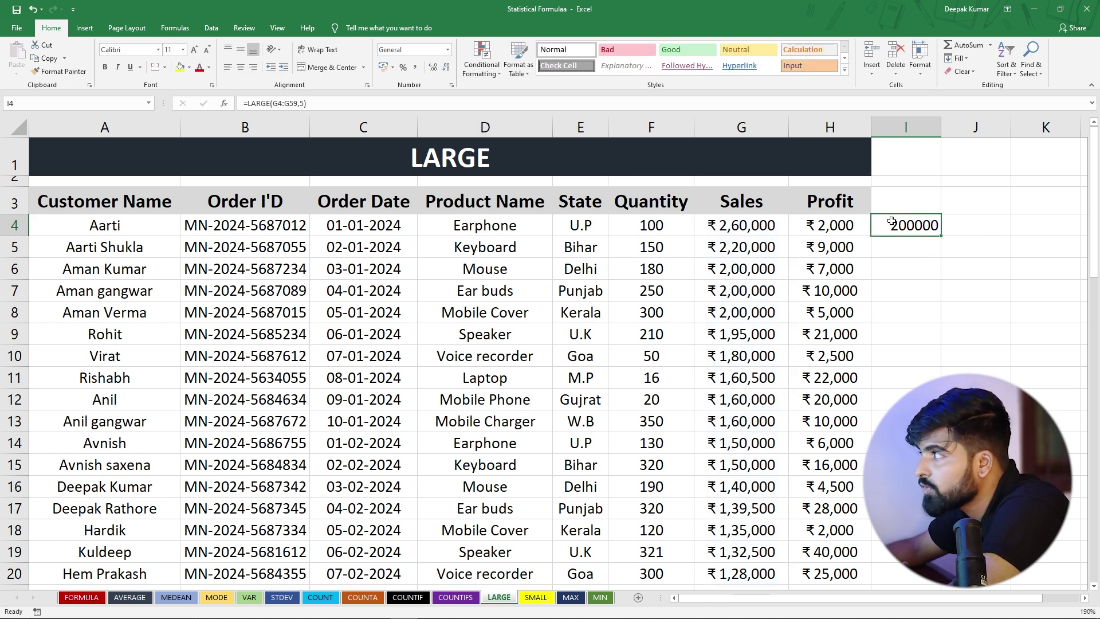
{"action": "left_click", "coordinate": [718, 223]}
{"action": "left_click", "coordinate": [719, 248]}
{"action": "left_click", "coordinate": [721, 275]}
{"action": "left_click", "coordinate": [722, 297]}
{"action": "left_click", "coordinate": [722, 318]}
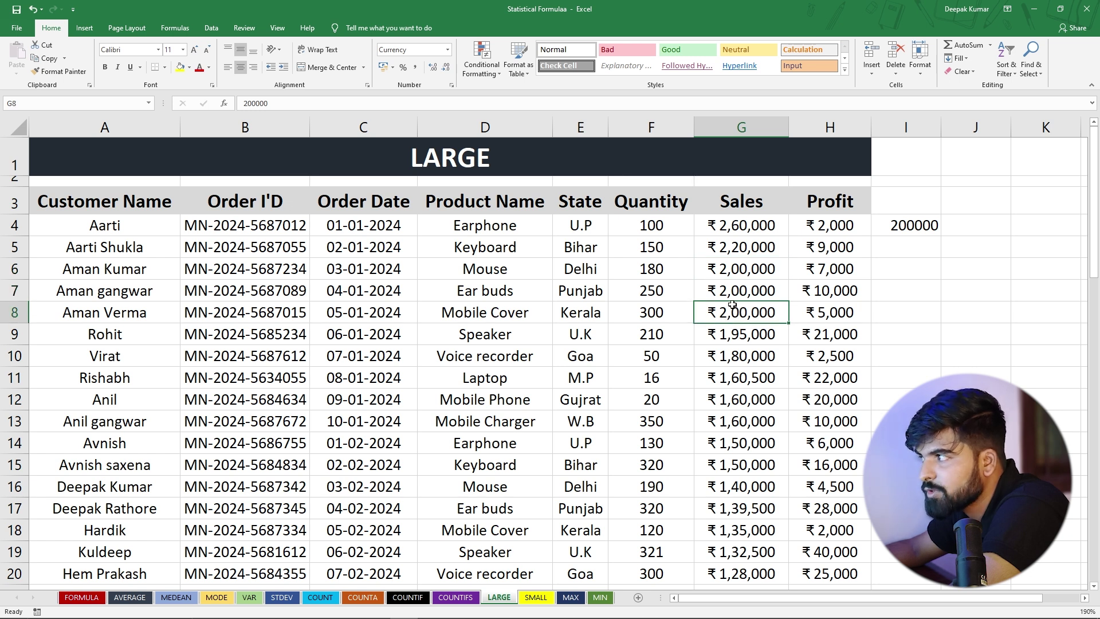
Step: Change the rank in the LARGE formula in cell I4 to 6
{"action": "left_click", "coordinate": [924, 228]}
{"action": "double_click", "coordinate": [924, 228]}
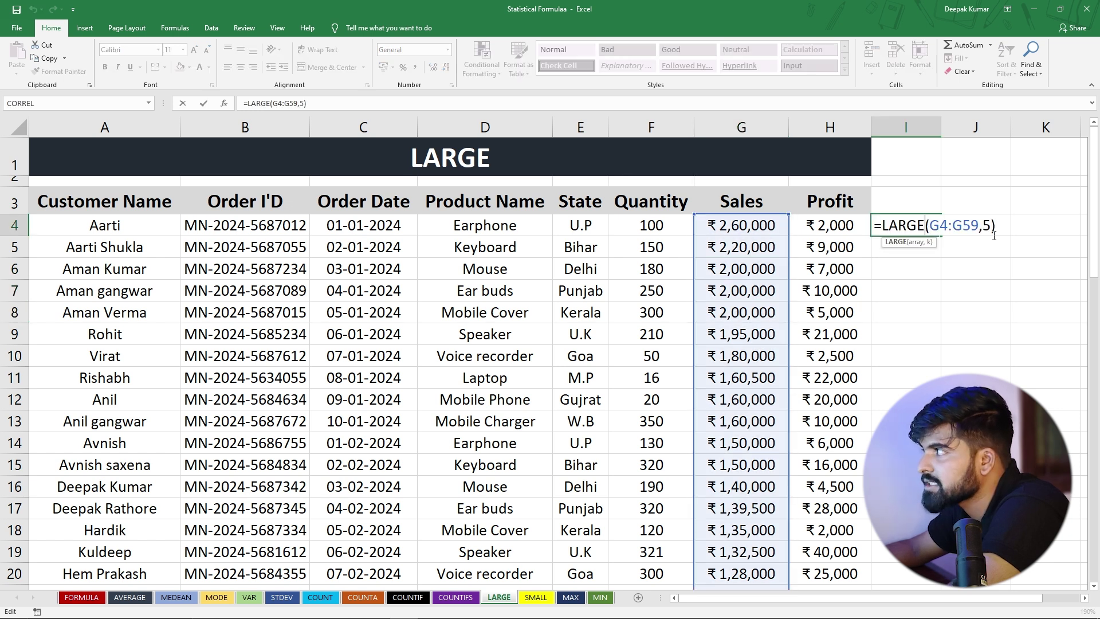
{"action": "left_click", "coordinate": [986, 227]}
{"action": "key", "text": "BackSpace"}
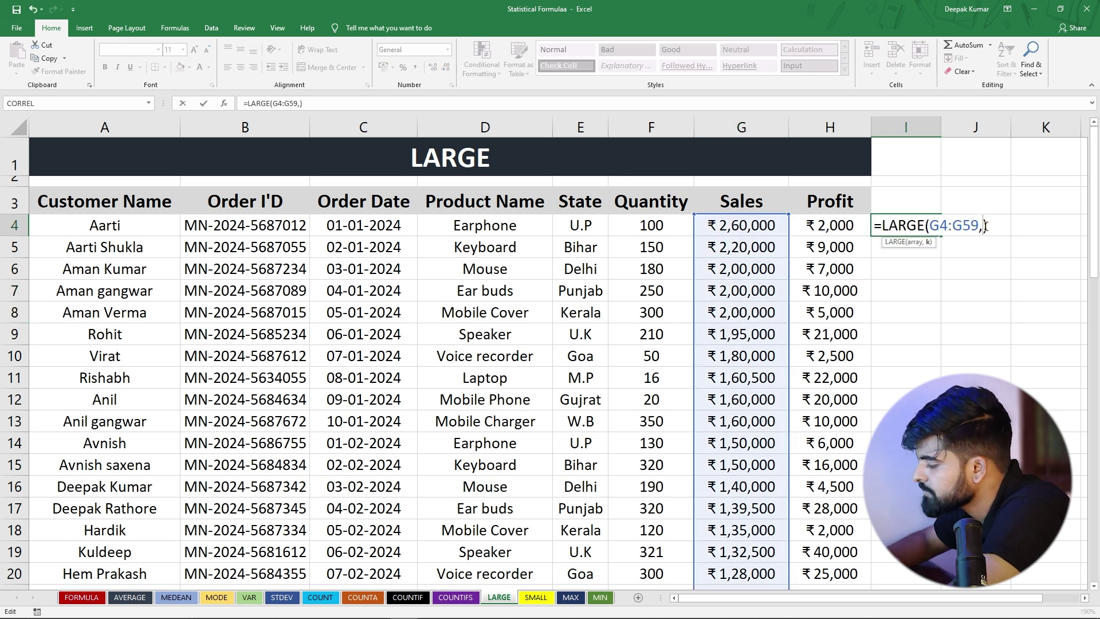
{"action": "type", "text": "6"}
{"action": "key", "text": "ctrl+Return"}
{"action": "key", "text": "Return"}
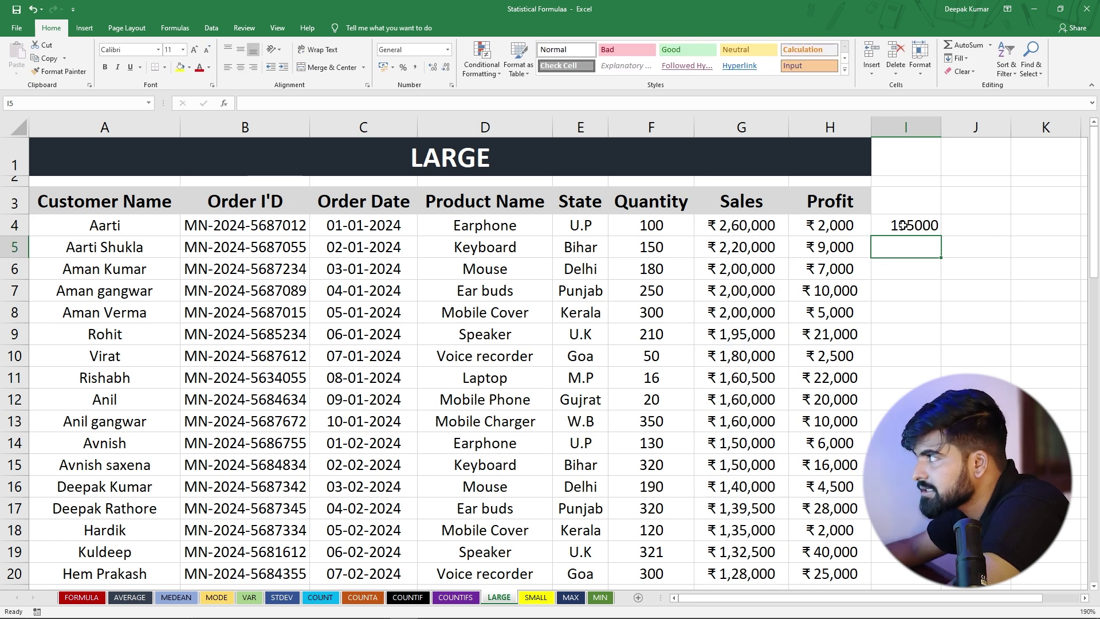
Step: Count down the sorted Sales values from G4 to the sixth one to check the LARGE formula
{"action": "left_click", "coordinate": [751, 224]}
{"action": "left_click", "coordinate": [747, 244]}
{"action": "left_click", "coordinate": [744, 268]}
{"action": "left_click", "coordinate": [742, 290]}
{"action": "left_click", "coordinate": [737, 313]}
{"action": "left_click", "coordinate": [733, 330]}
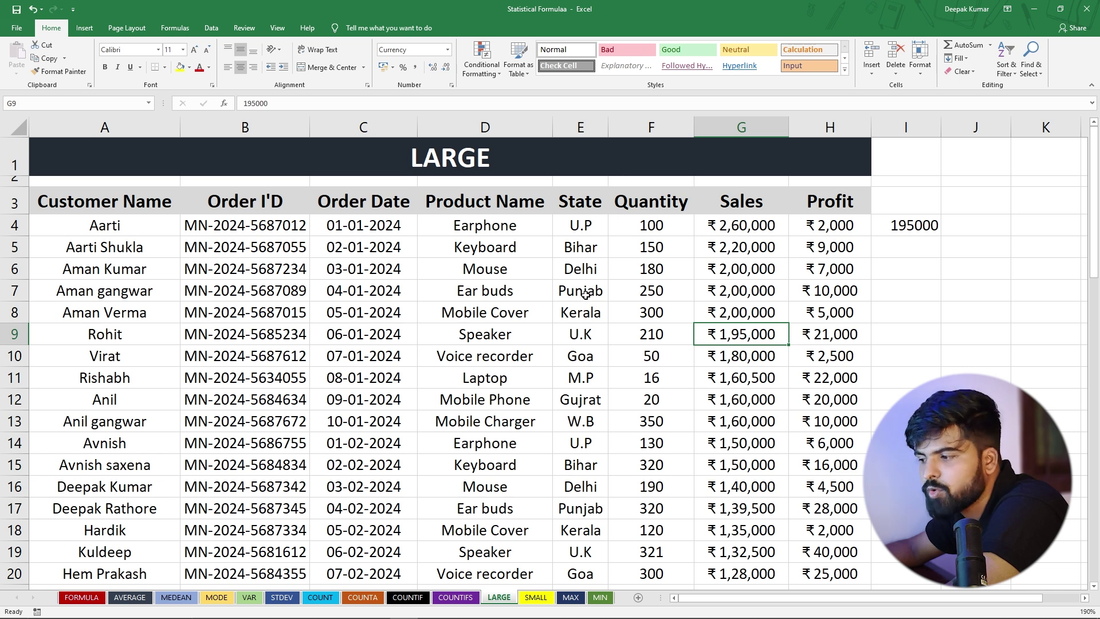
Step: On the SMALL sheet, enter =SMALL(F4:F13,2) in cell I4 to find the second-smallest Quantity
{"action": "left_click", "coordinate": [536, 598]}
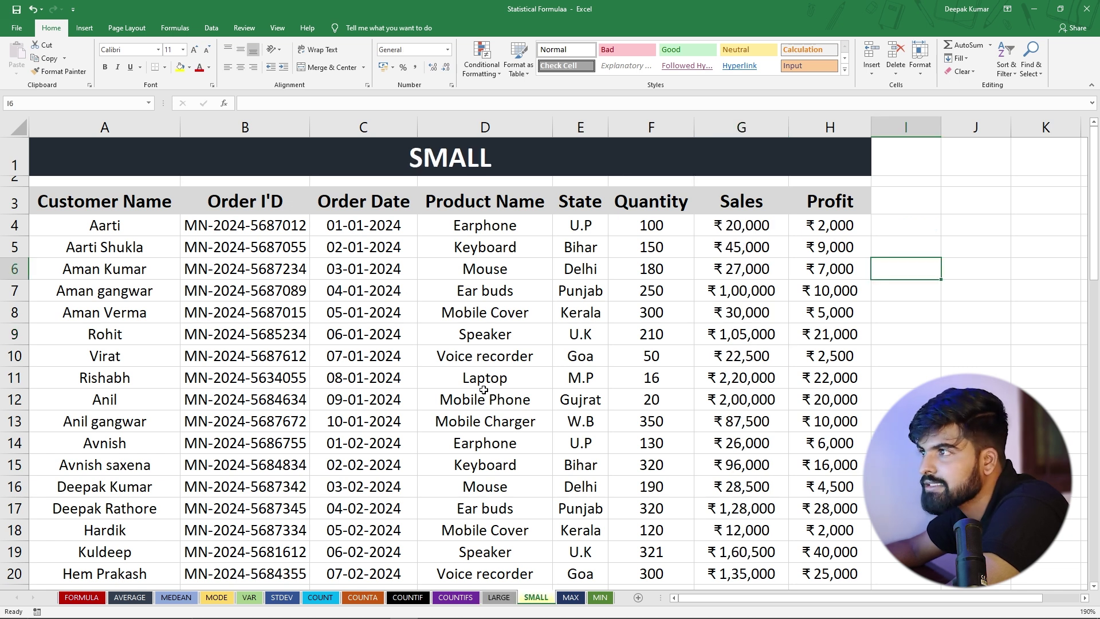
{"action": "left_click", "coordinate": [901, 225]}
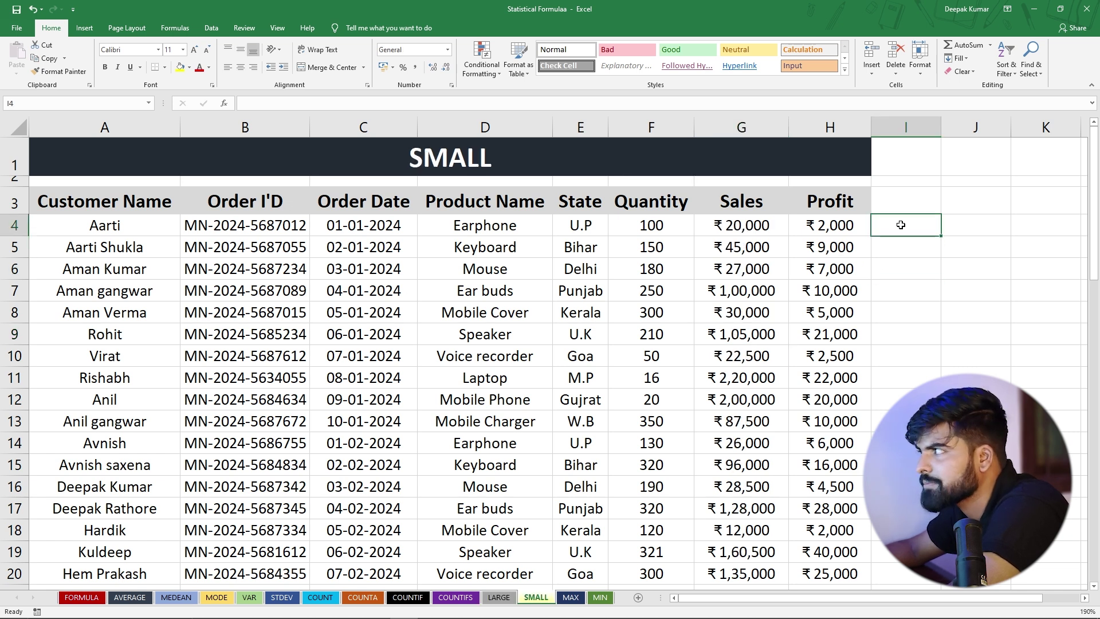
{"action": "type", "text": "=sm"}
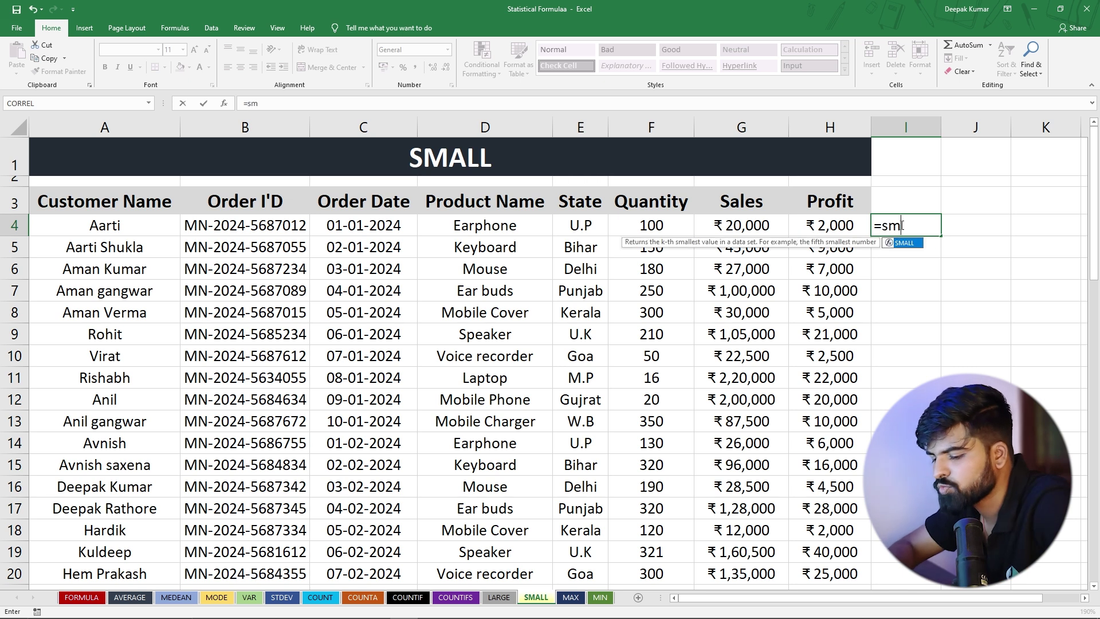
{"action": "type", "text": "all"}
{"action": "key", "text": "Tab"}
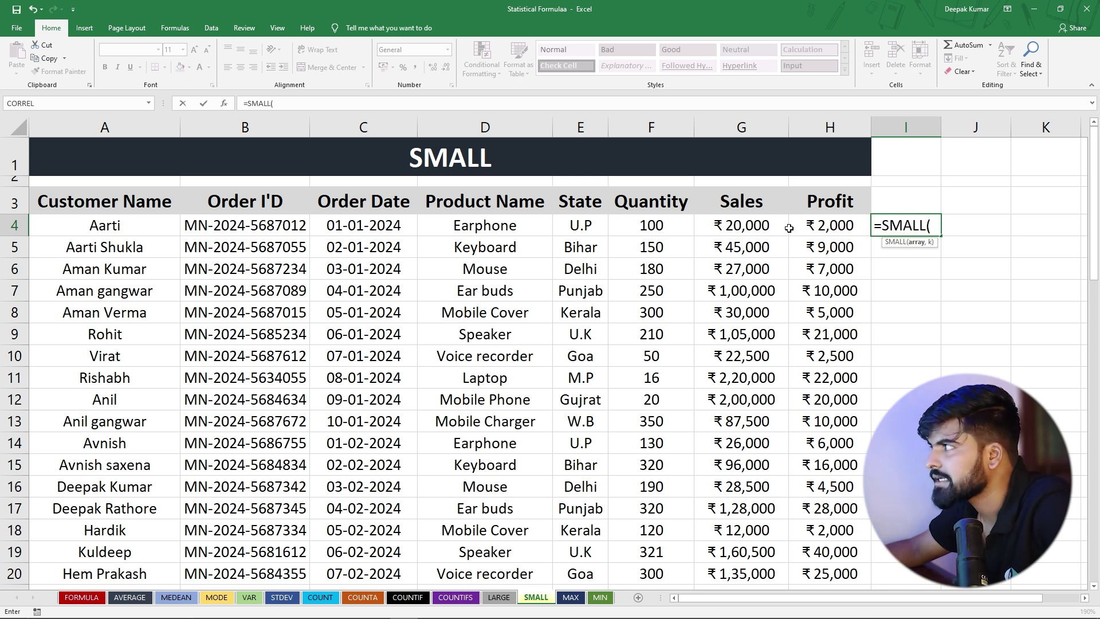
{"action": "left_click_drag", "start_coordinate": [651, 225], "coordinate": [648, 418]}
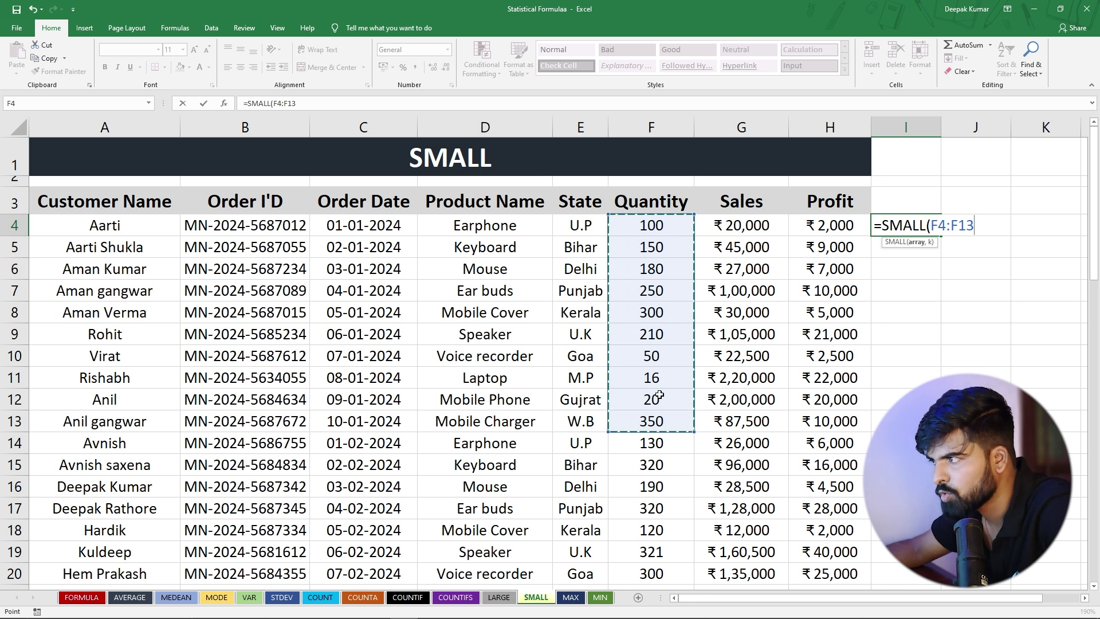
{"action": "type", "text": ","}
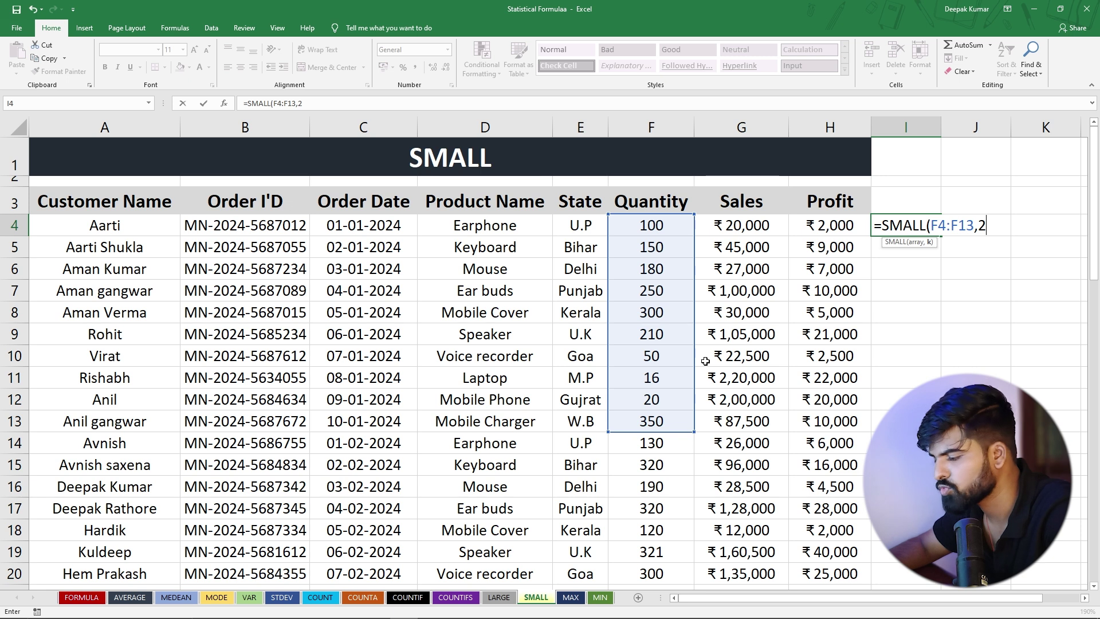
{"action": "type", "text": "2)"}
{"action": "key", "text": "Return"}
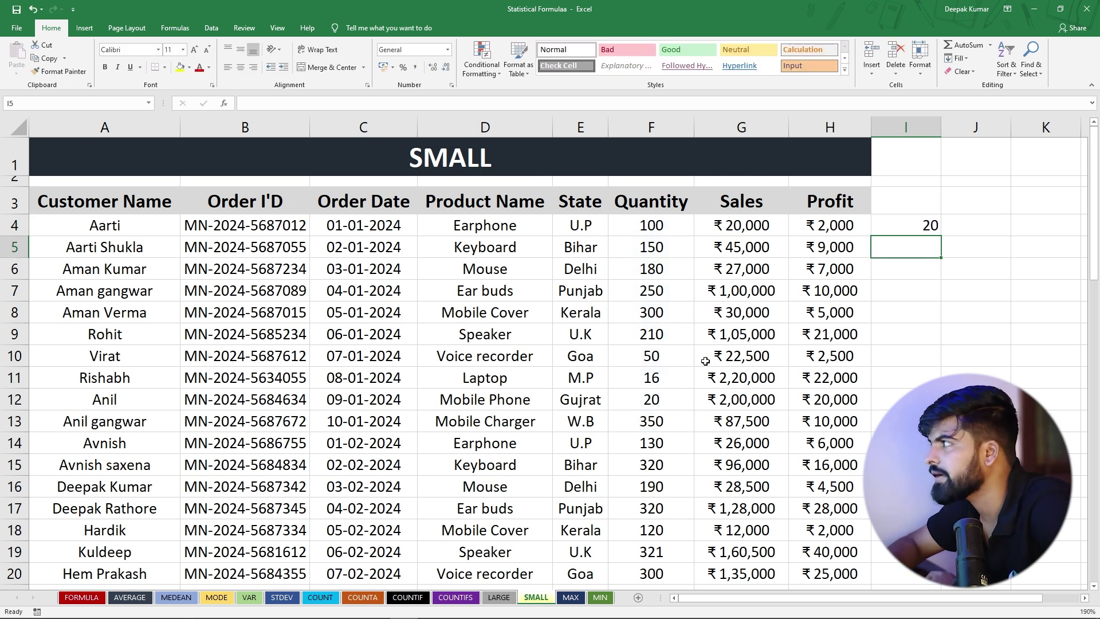
Step: Check the SMALL formula in I4 against the Quantity values in F4:F13, locating the matching cell F12
{"action": "left_click", "coordinate": [881, 221]}
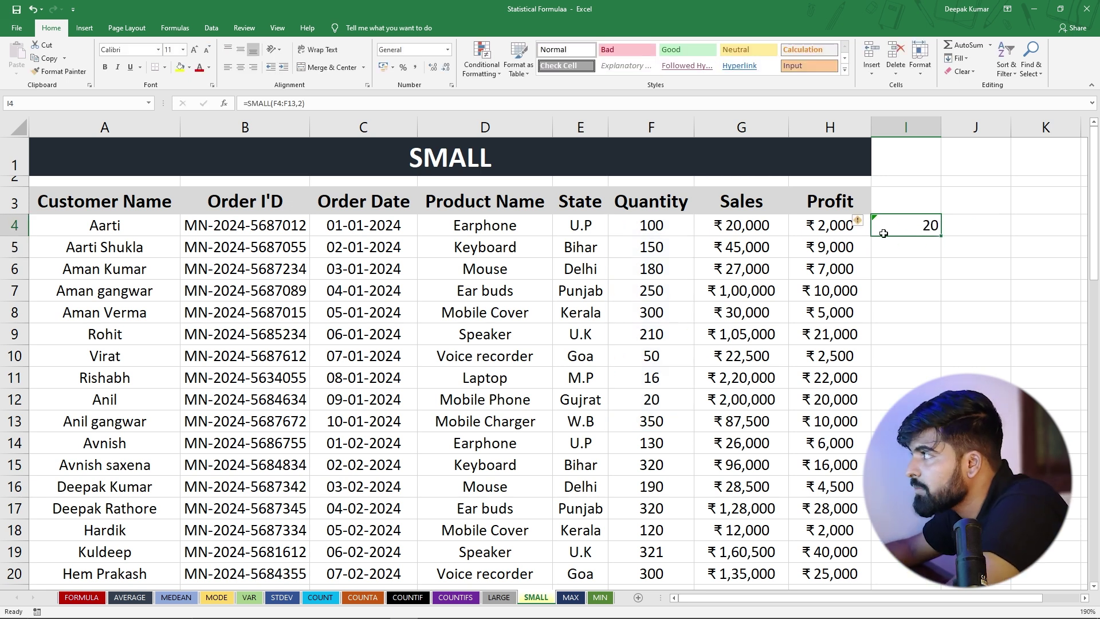
{"action": "left_click_drag", "start_coordinate": [649, 225], "coordinate": [649, 421]}
{"action": "left_click", "coordinate": [646, 399]}
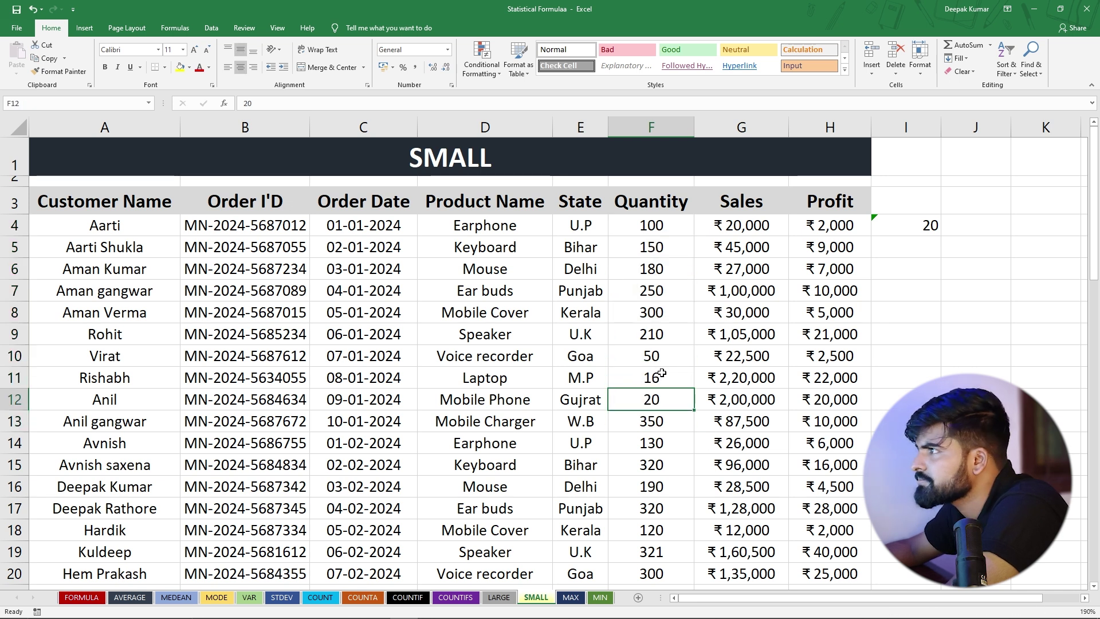
Step: Change the Quantity in cell F12 to 120
{"action": "double_click", "coordinate": [644, 399]}
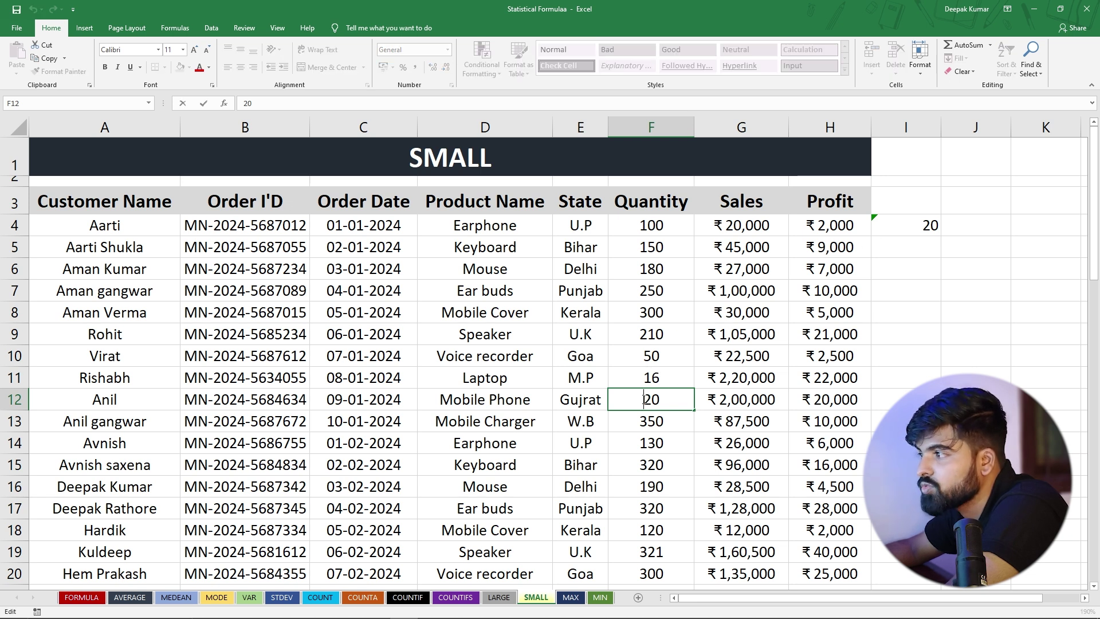
{"action": "type", "text": "1"}
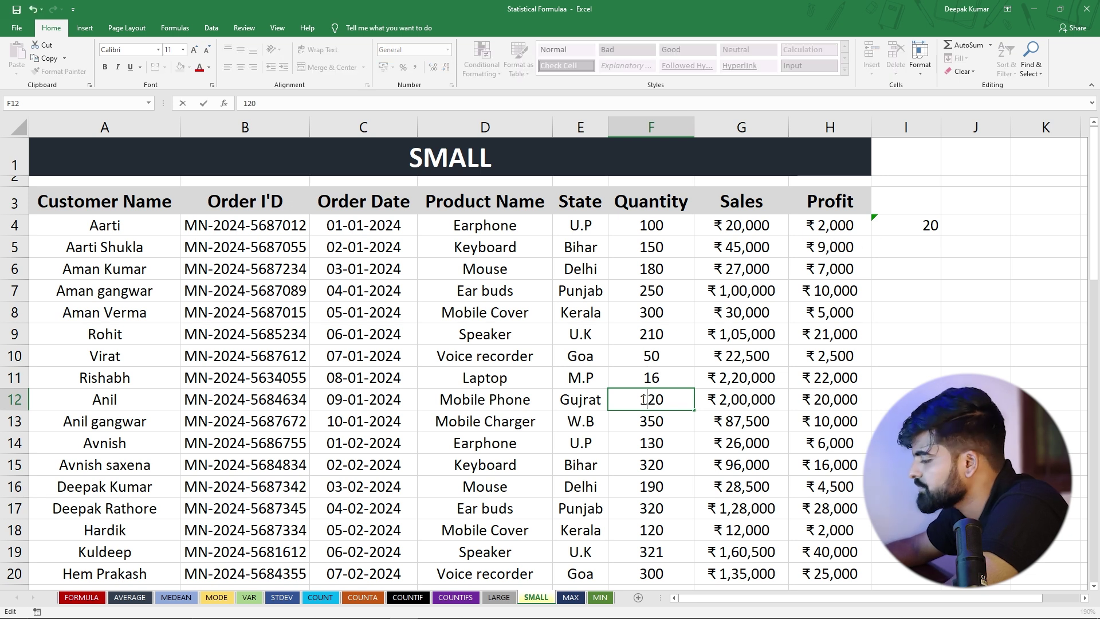
{"action": "key", "text": "Return"}
{"action": "left_click", "coordinate": [646, 399]}
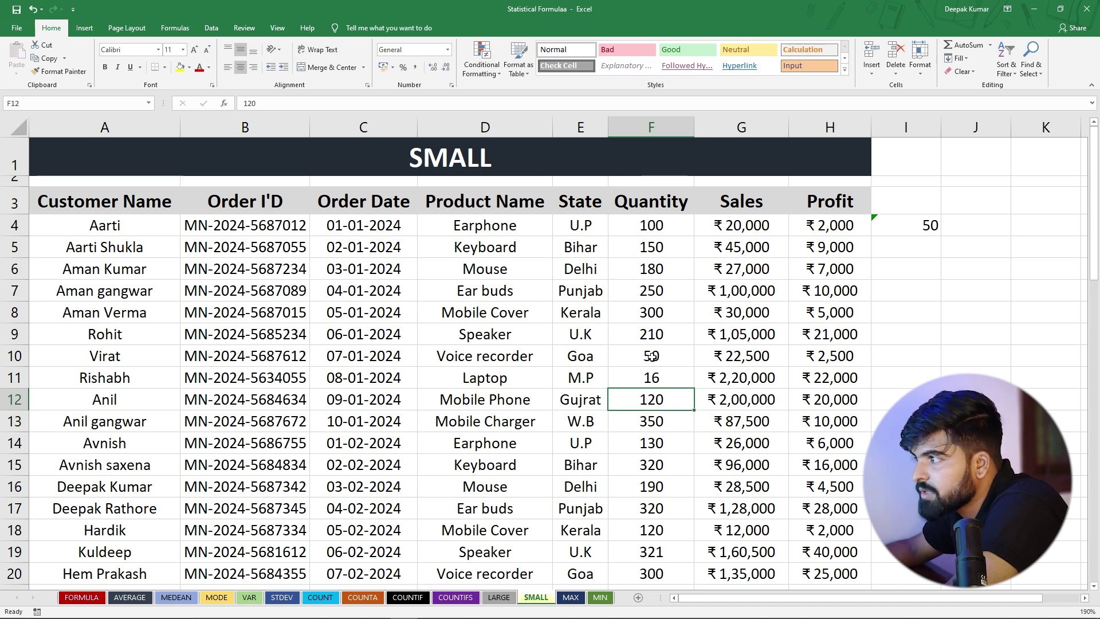
Step: Compare the Quantity values in F10 and F11 with the recalculated SMALL result in I4
{"action": "left_click", "coordinate": [641, 362]}
{"action": "left_click", "coordinate": [656, 378]}
{"action": "type", "text": "16"}
{"action": "left_click", "coordinate": [639, 358]}
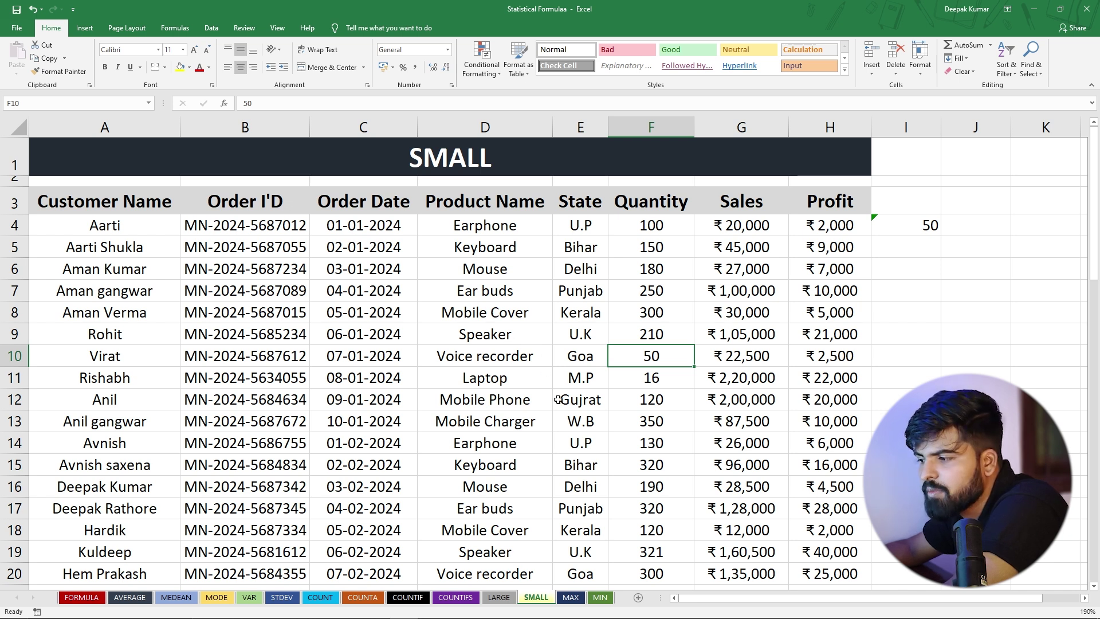
Step: On the MAX sheet, enter =MAX(F4:F10) in cell I6 to find the highest Quantity in that range
{"action": "left_click", "coordinate": [570, 598]}
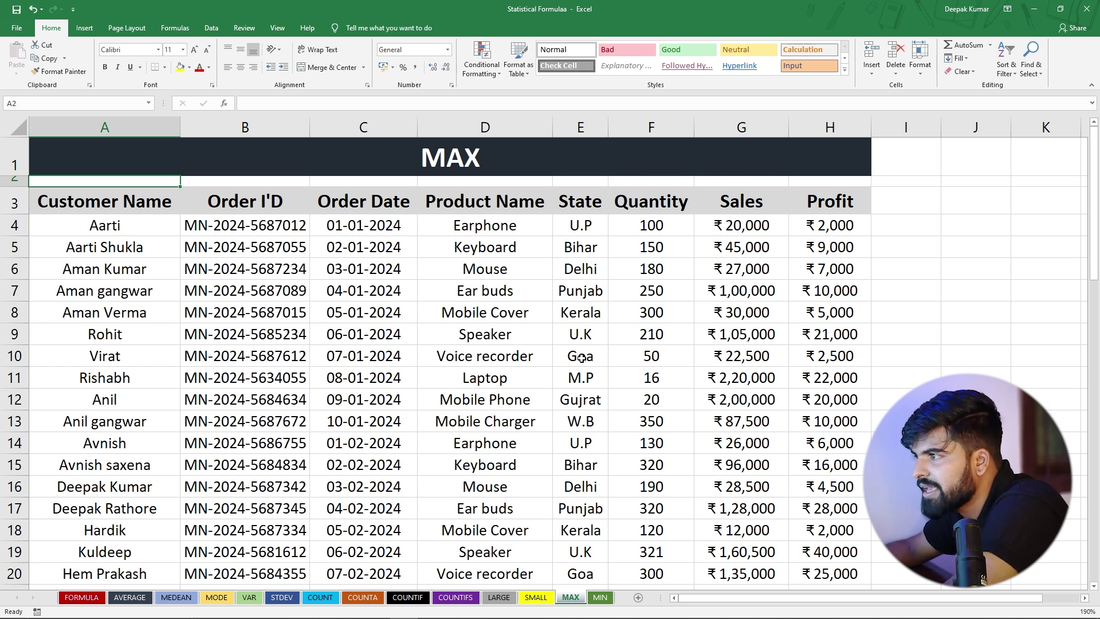
{"action": "left_click_drag", "start_coordinate": [657, 357], "coordinate": [667, 227]}
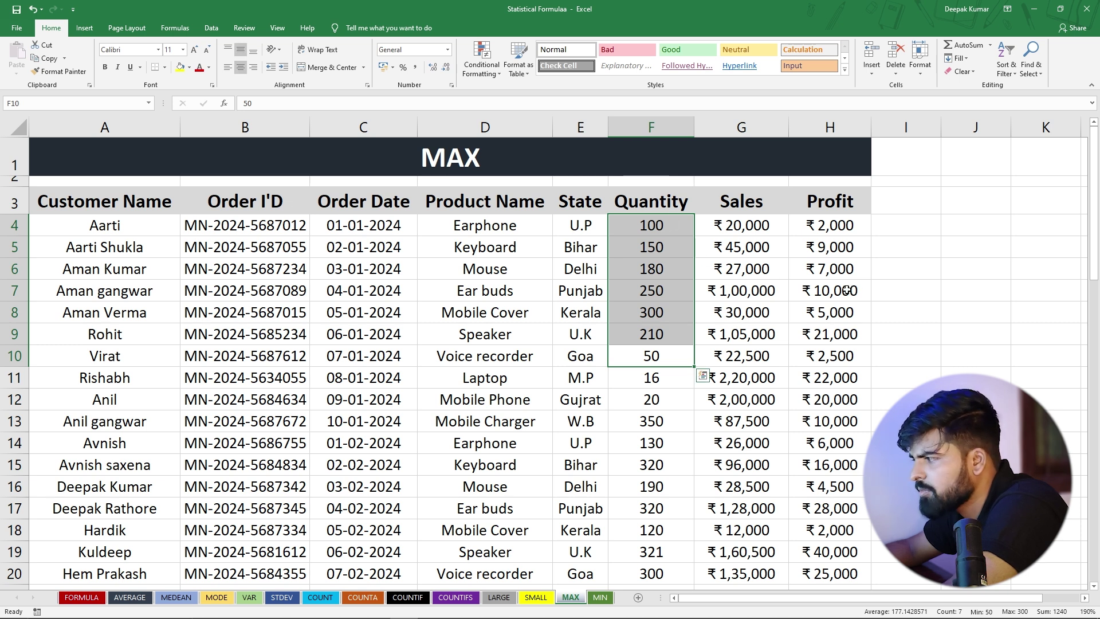
{"action": "left_click", "coordinate": [890, 263]}
{"action": "type", "text": "="}
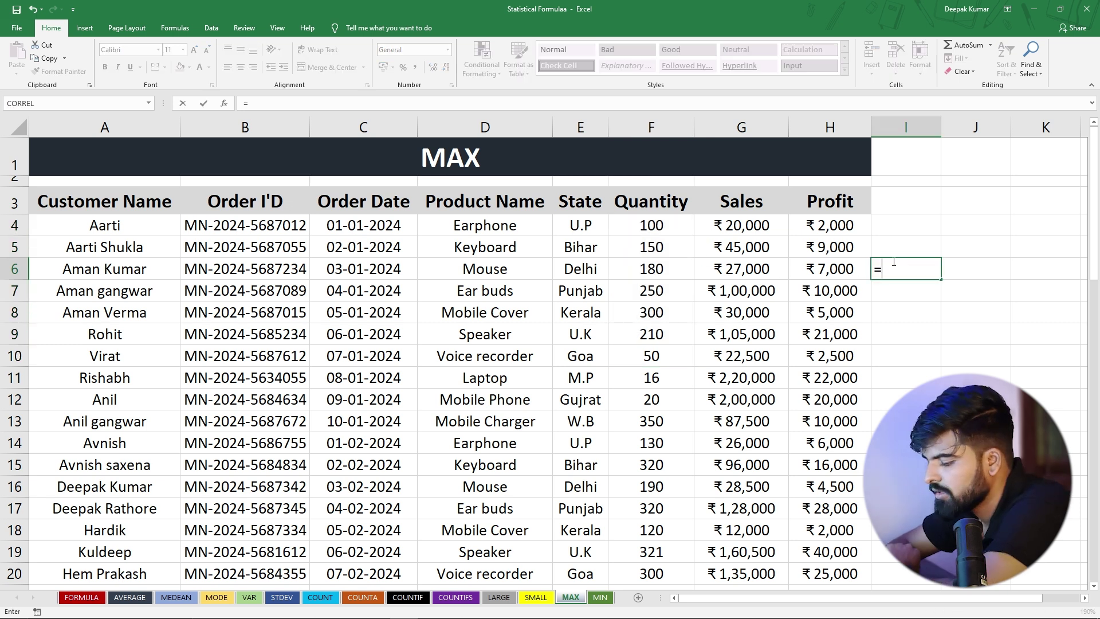
{"action": "type", "text": "max"}
{"action": "key", "text": "Tab"}
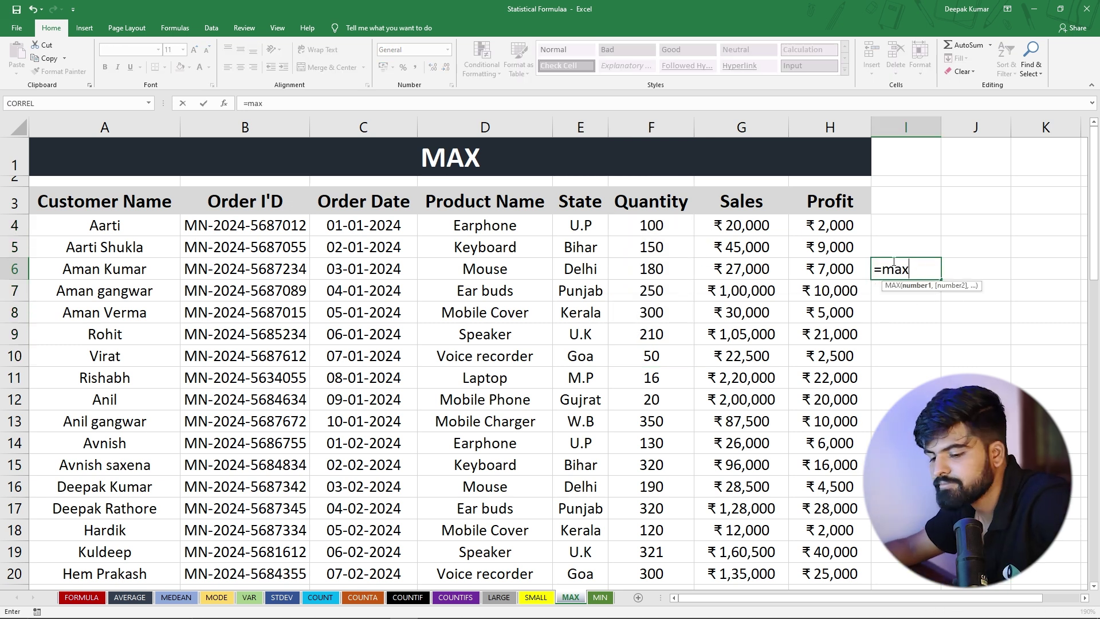
{"action": "left_click_drag", "start_coordinate": [636, 224], "coordinate": [678, 356]}
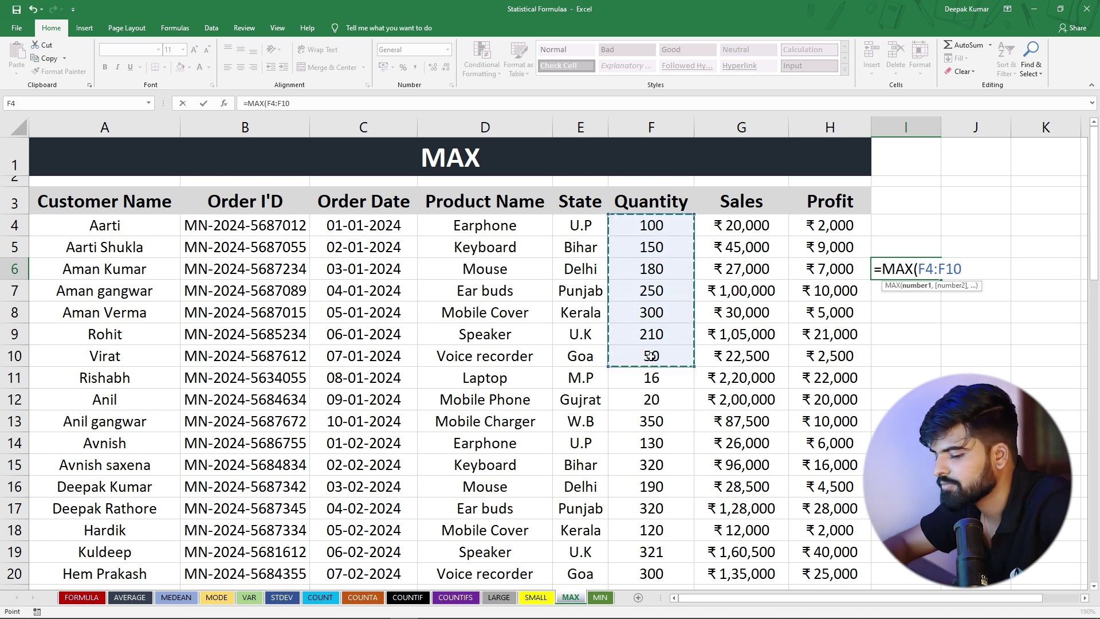
{"action": "type", "text": ")"}
{"action": "key", "text": "Return"}
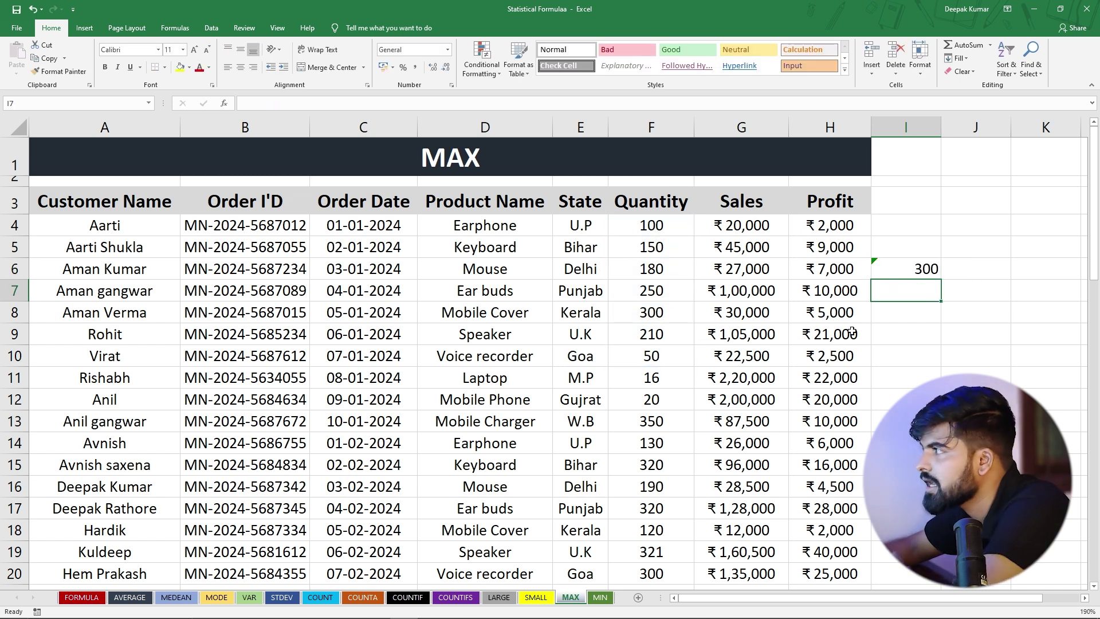
Step: Test the MAX formula in I6 by changing the Quantity in cell F10 to 450
{"action": "left_click", "coordinate": [912, 267]}
{"action": "left_click_drag", "start_coordinate": [650, 357], "coordinate": [651, 227]}
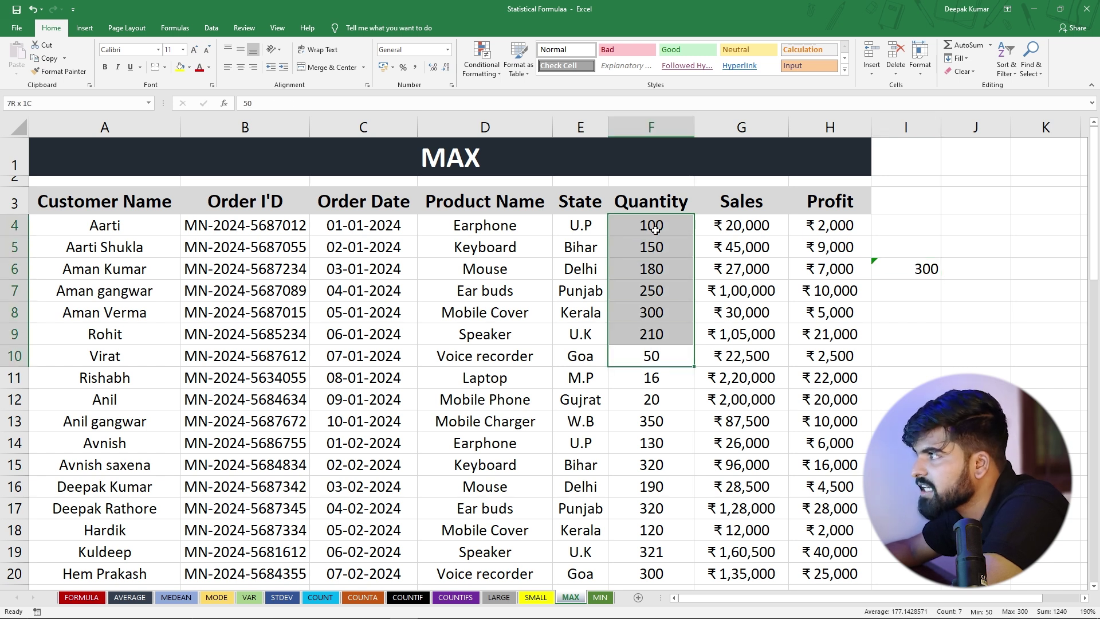
{"action": "left_click", "coordinate": [646, 357]}
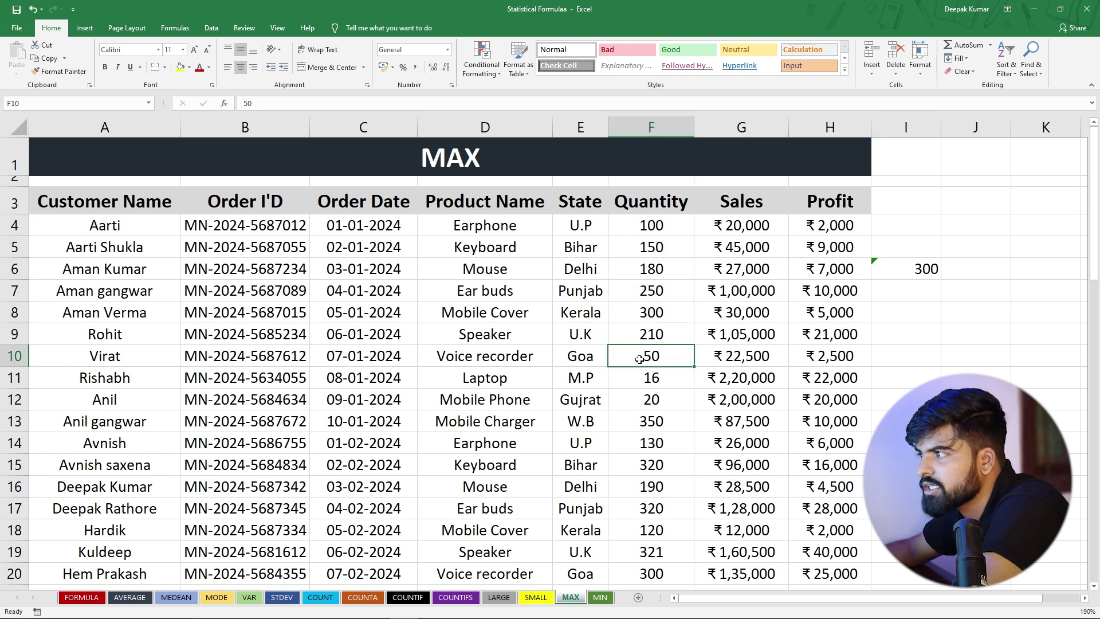
{"action": "double_click", "coordinate": [652, 356]}
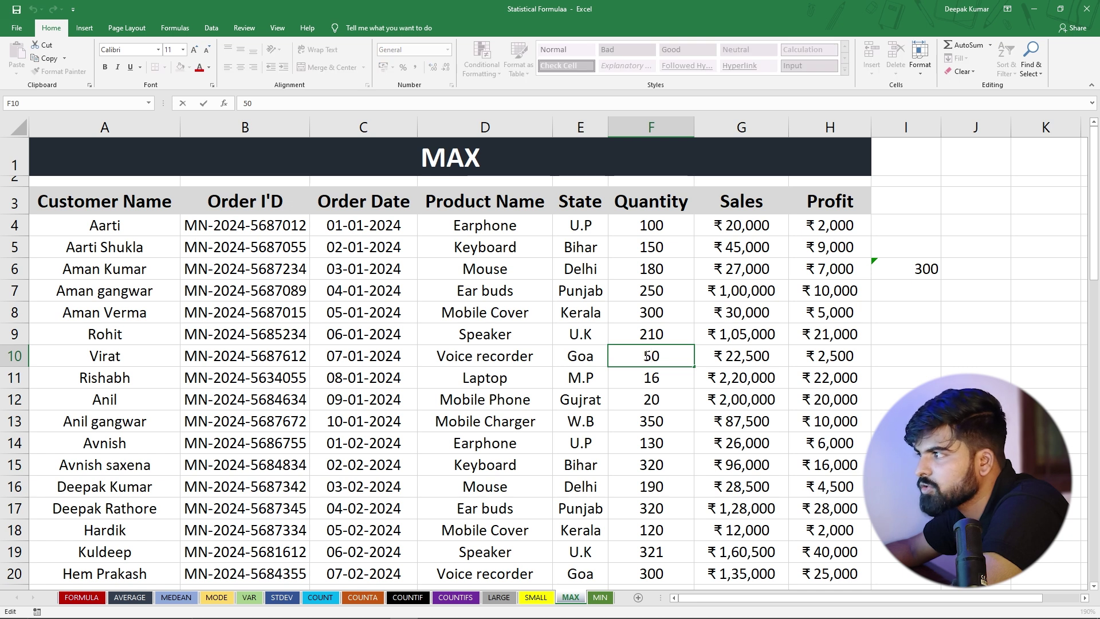
{"action": "type", "text": "4"}
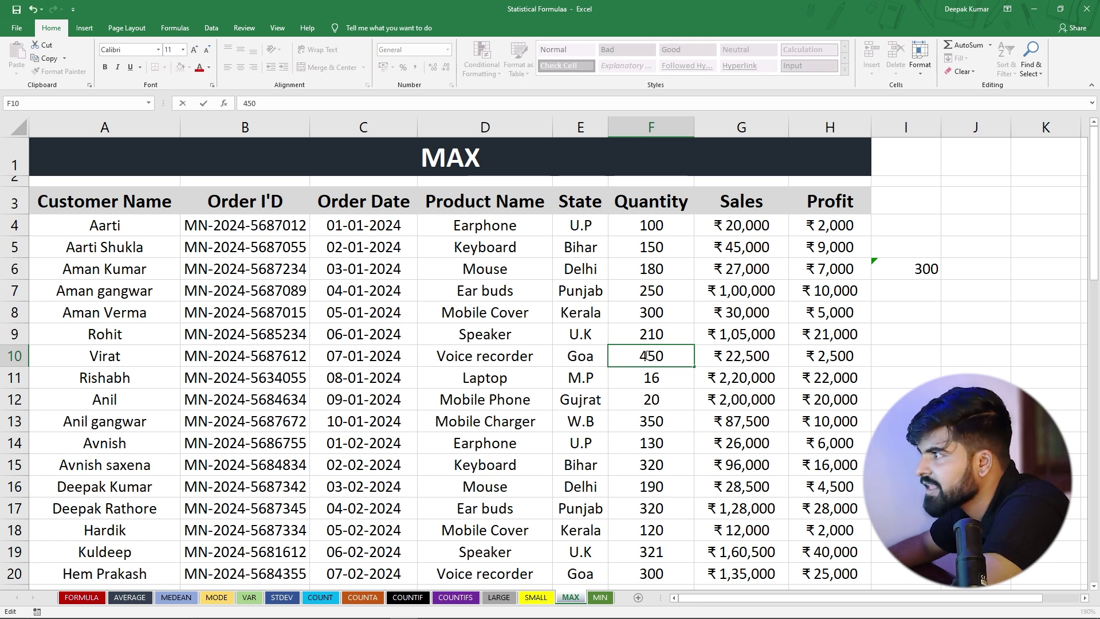
{"action": "key", "text": "Return"}
{"action": "left_click", "coordinate": [934, 269]}
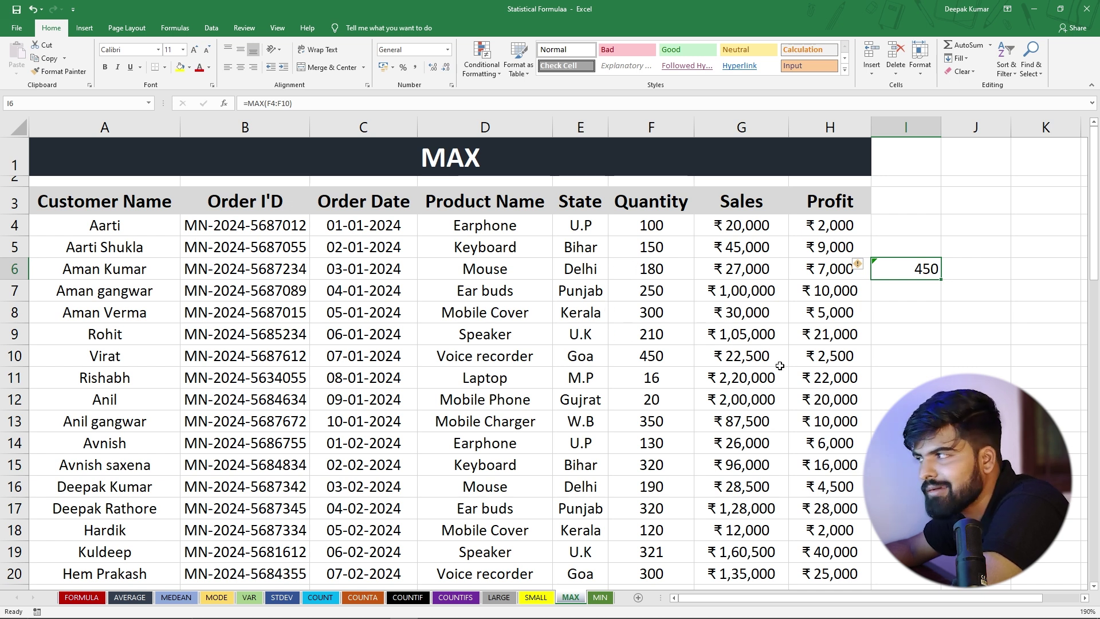
Step: Enter =MIN(F4:F13) in cell I8 to find the lowest Quantity in that range
{"action": "left_click", "coordinate": [892, 311]}
{"action": "type", "text": "="}
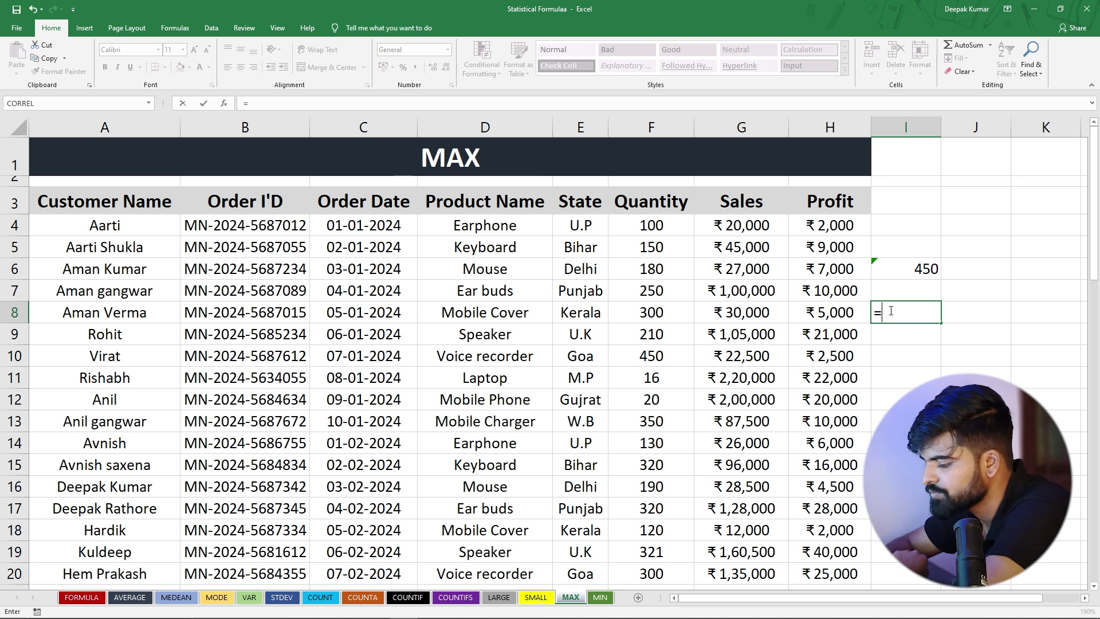
{"action": "type", "text": "min"}
{"action": "key", "text": "Tab"}
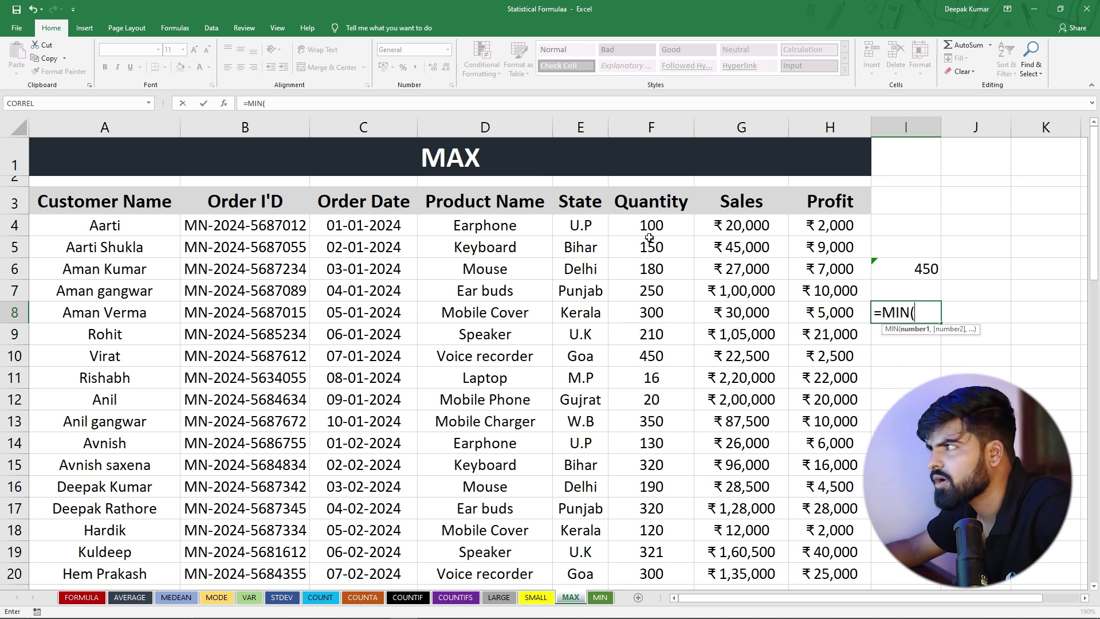
{"action": "mouse_move", "coordinate": [651, 227]}
{"action": "left_mouse_down"}
{"action": "mouse_move", "coordinate": [658, 423]}
{"action": "mouse_move", "coordinate": [659, 413]}
{"action": "left_mouse_up"}
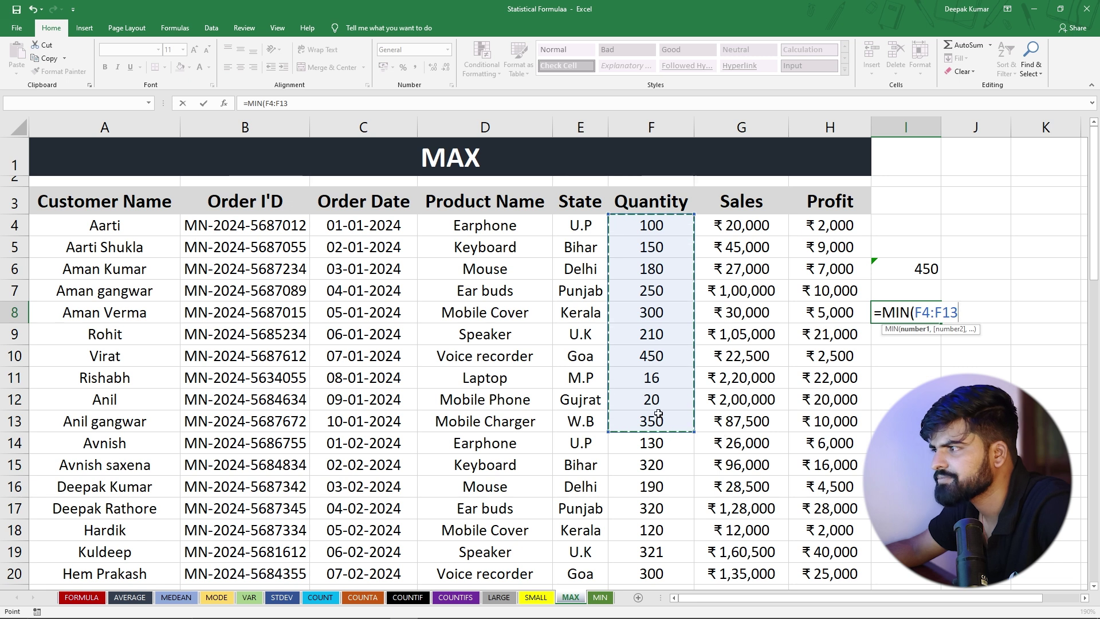
{"action": "type", "text": ")"}
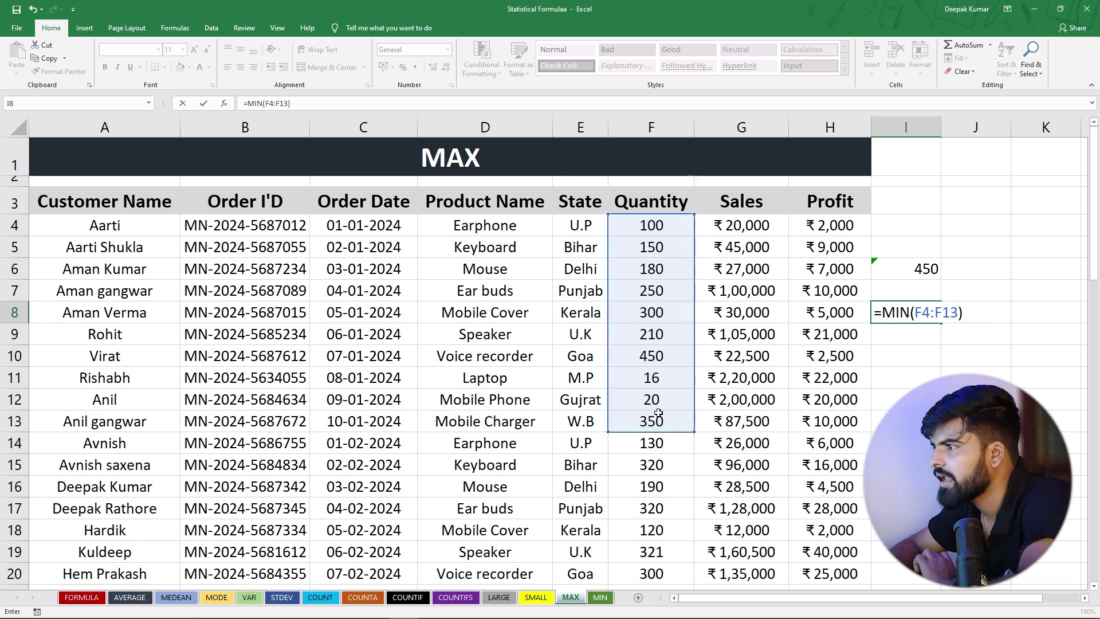
{"action": "key", "text": "Return"}
{"action": "left_click", "coordinate": [901, 298]}
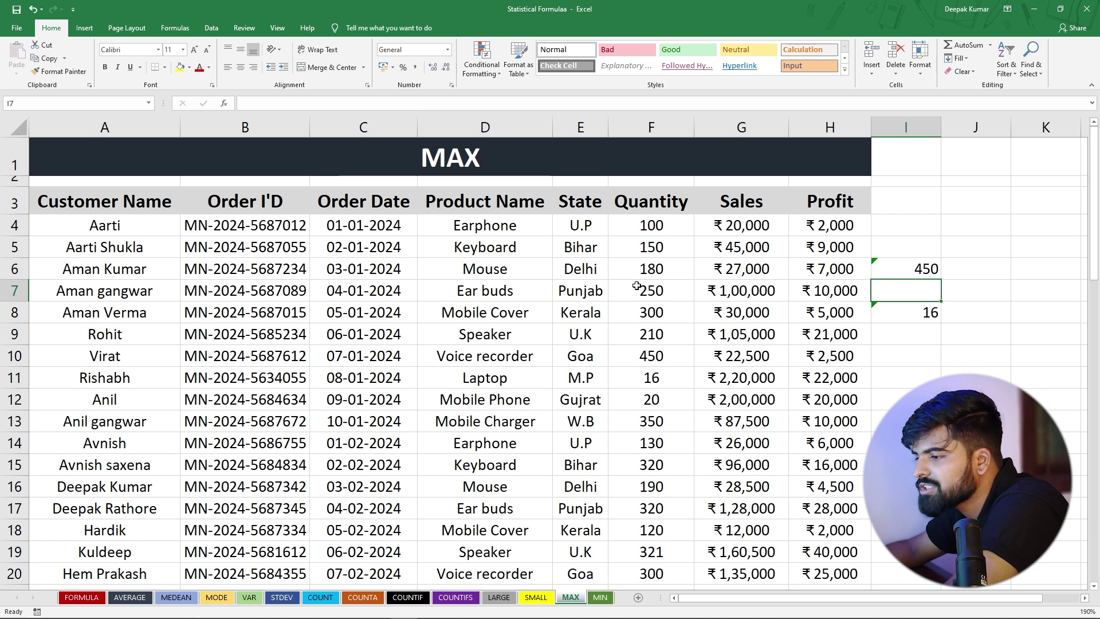
{"action": "left_click", "coordinate": [882, 310]}
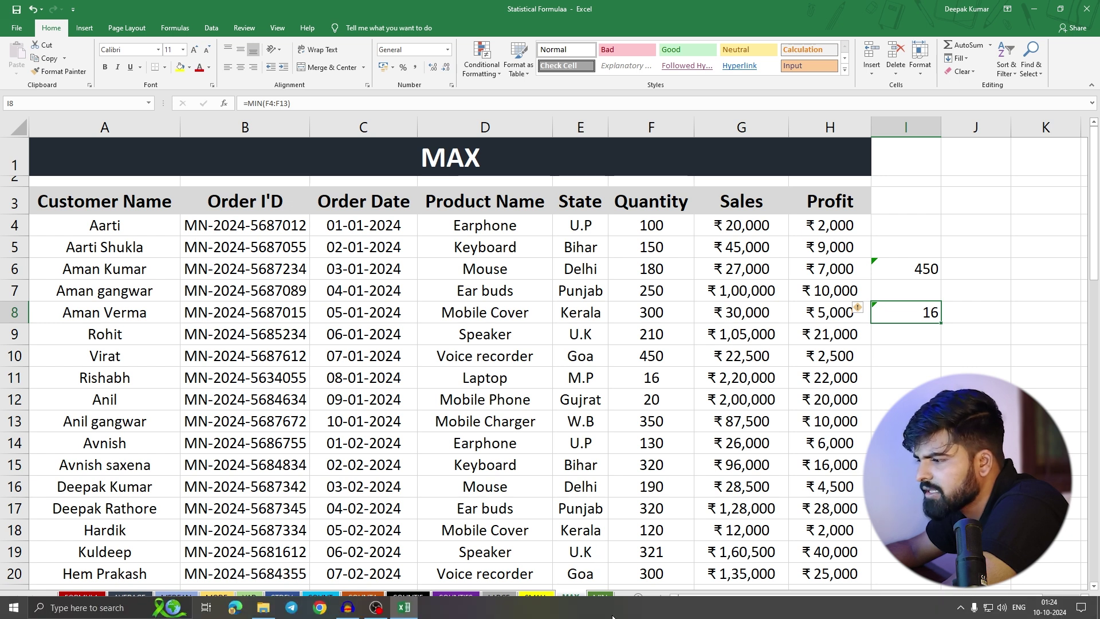
Step: Review the status bar's calculation options and compare the summary for Quantity range F4:F10 with the MAX formula in I6
{"action": "right_click", "coordinate": [613, 612]}
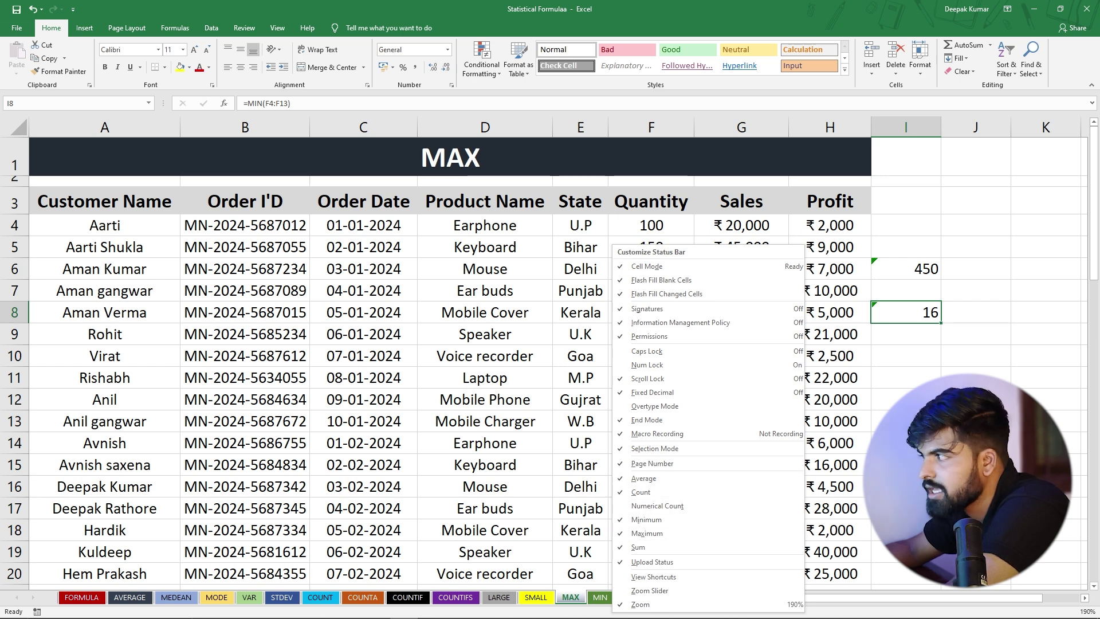
{"action": "left_click", "coordinate": [913, 296]}
{"action": "left_click", "coordinate": [914, 270]}
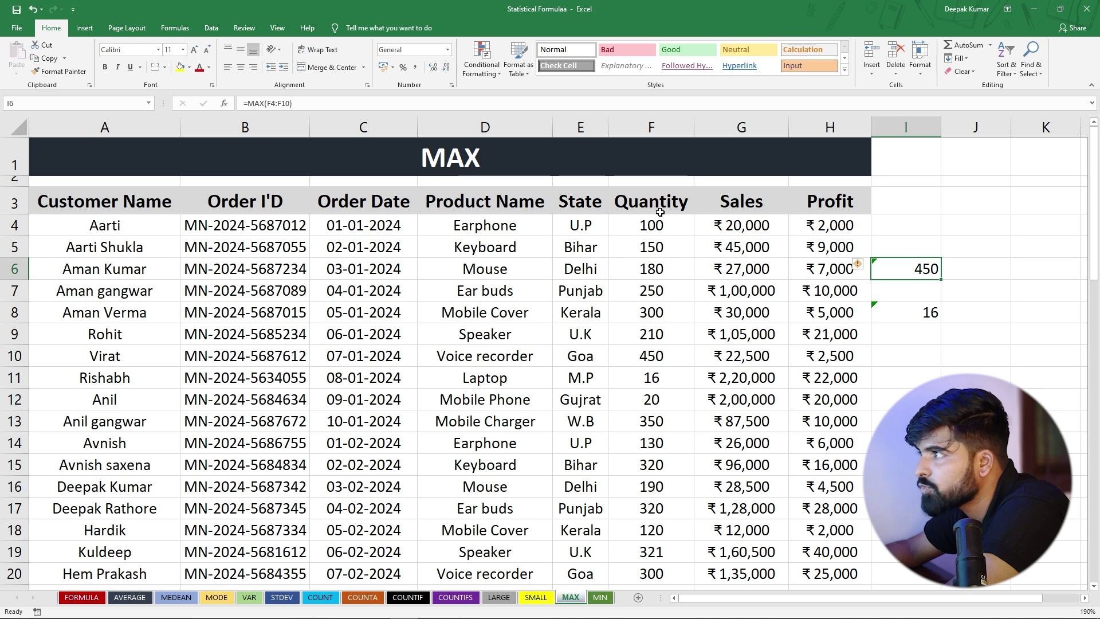
{"action": "left_click_drag", "start_coordinate": [642, 226], "coordinate": [652, 356]}
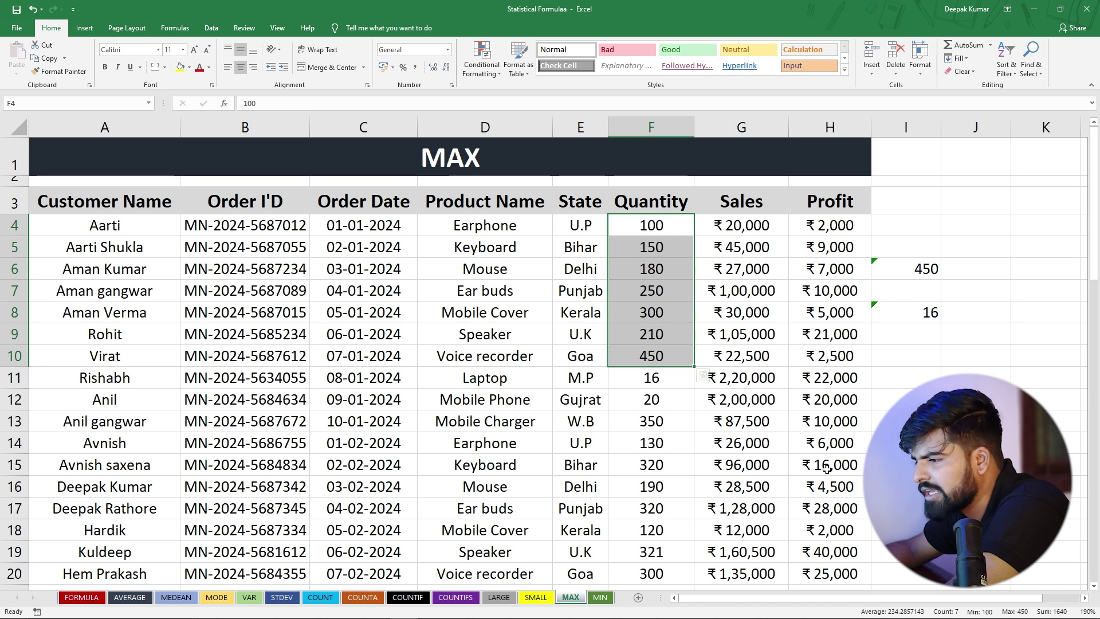
Step: Return to the FORMULA sheet that lists the statistical functions
{"action": "left_click", "coordinate": [471, 408]}
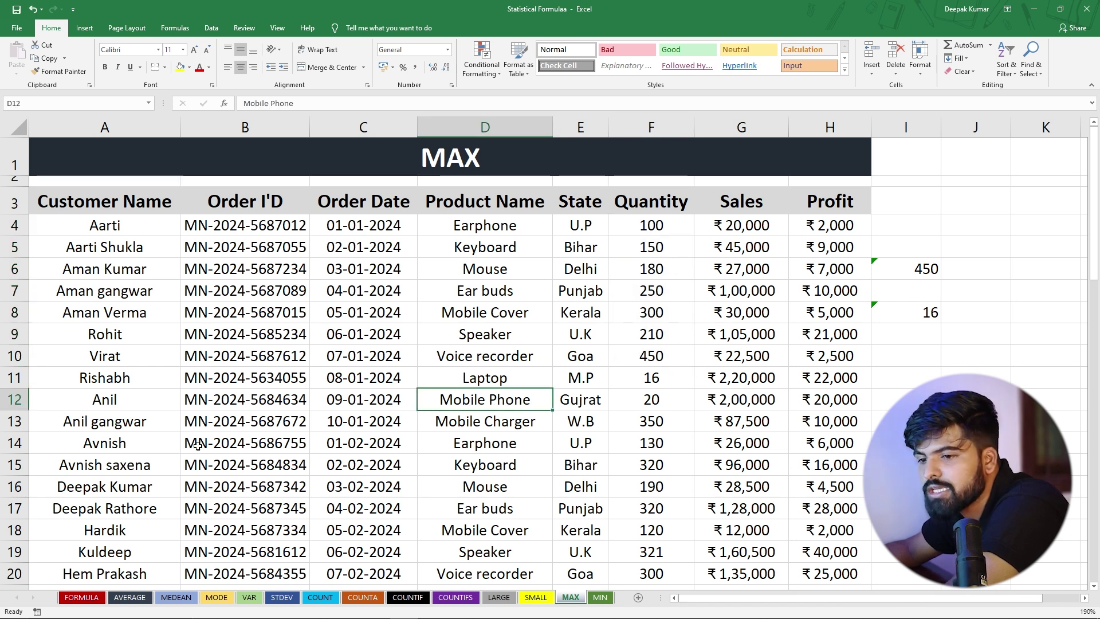
{"action": "left_click", "coordinate": [80, 597]}
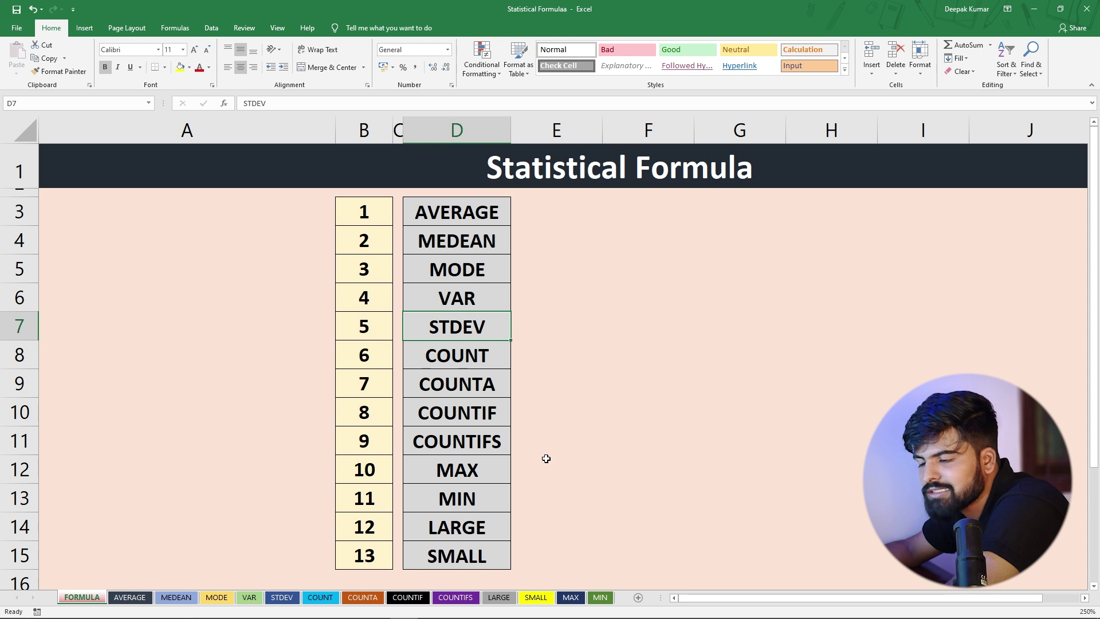